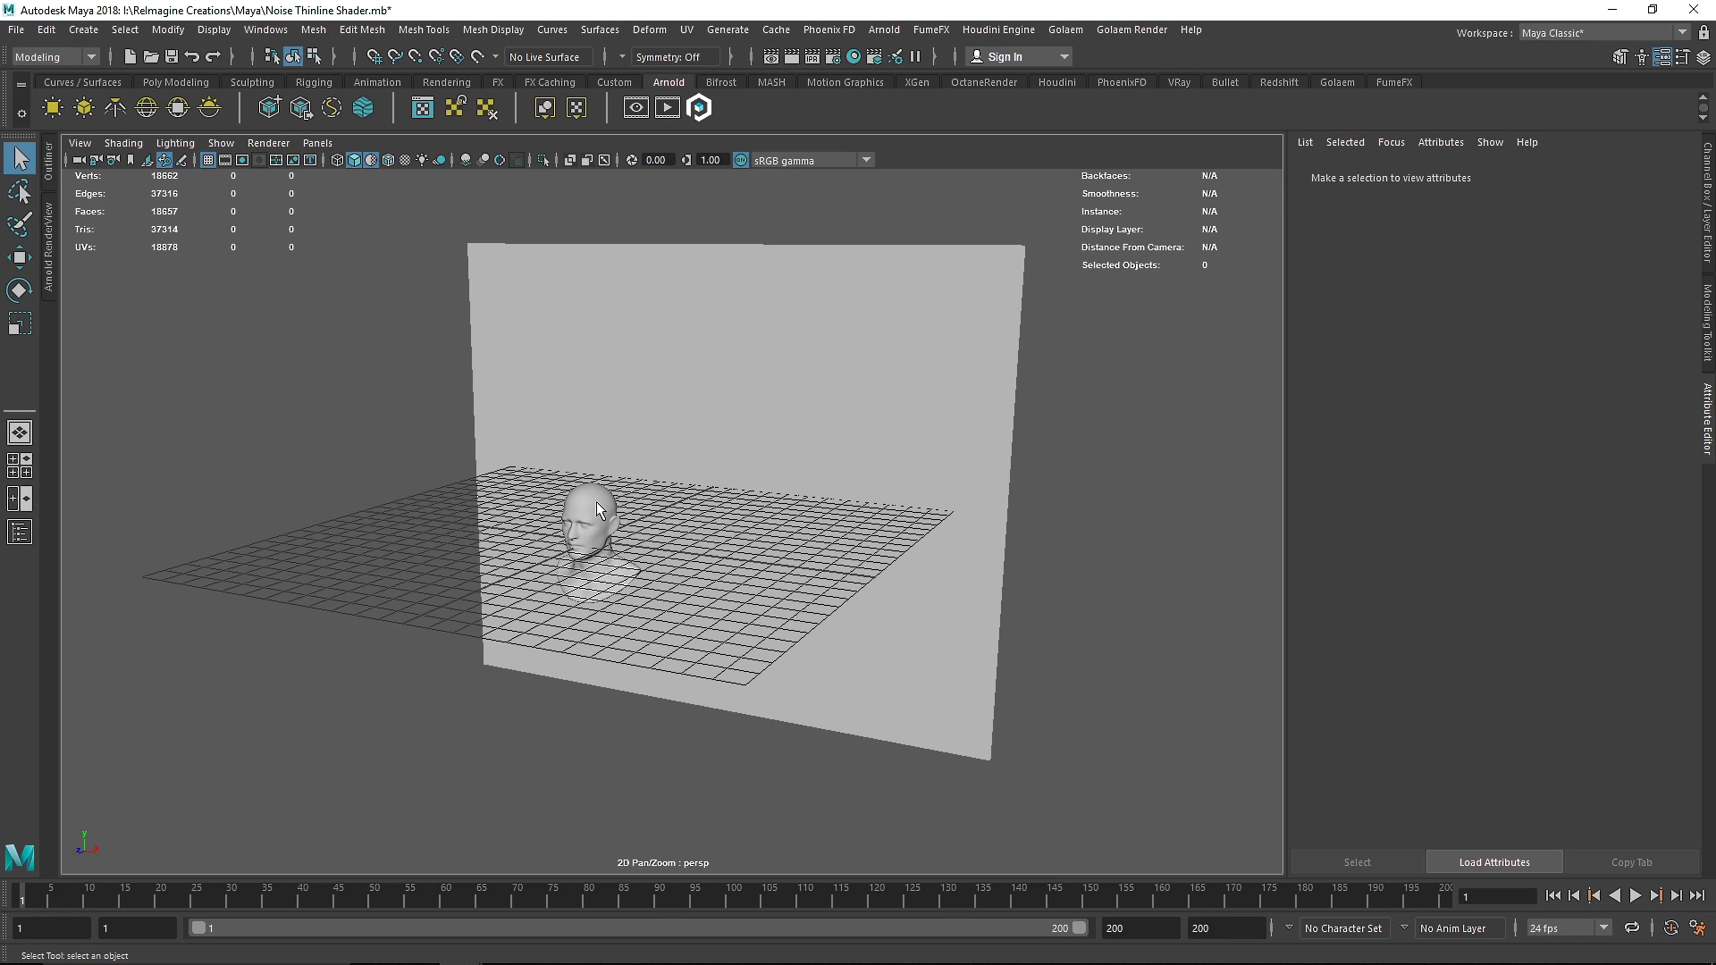
# Hide the ground grid and isolate and frame the head bust in the view.
pyautogui.keyDown('alt'); pyautogui.moveTo(587, 511); pyautogui.dragTo(499, 529); pyautogui.keyUp('alt')
pyautogui.click(208, 160)
pyautogui.click(575, 517)
pyautogui.hotkey('ctrl', '1')
pyautogui.press('f')
# Bring the backdrop back, select it, and launch the Arnold RenderView.
pyautogui.hotkey('ctrl', '1')
pyautogui.scroll(-5, 901, 469)
pyautogui.click(863, 476)
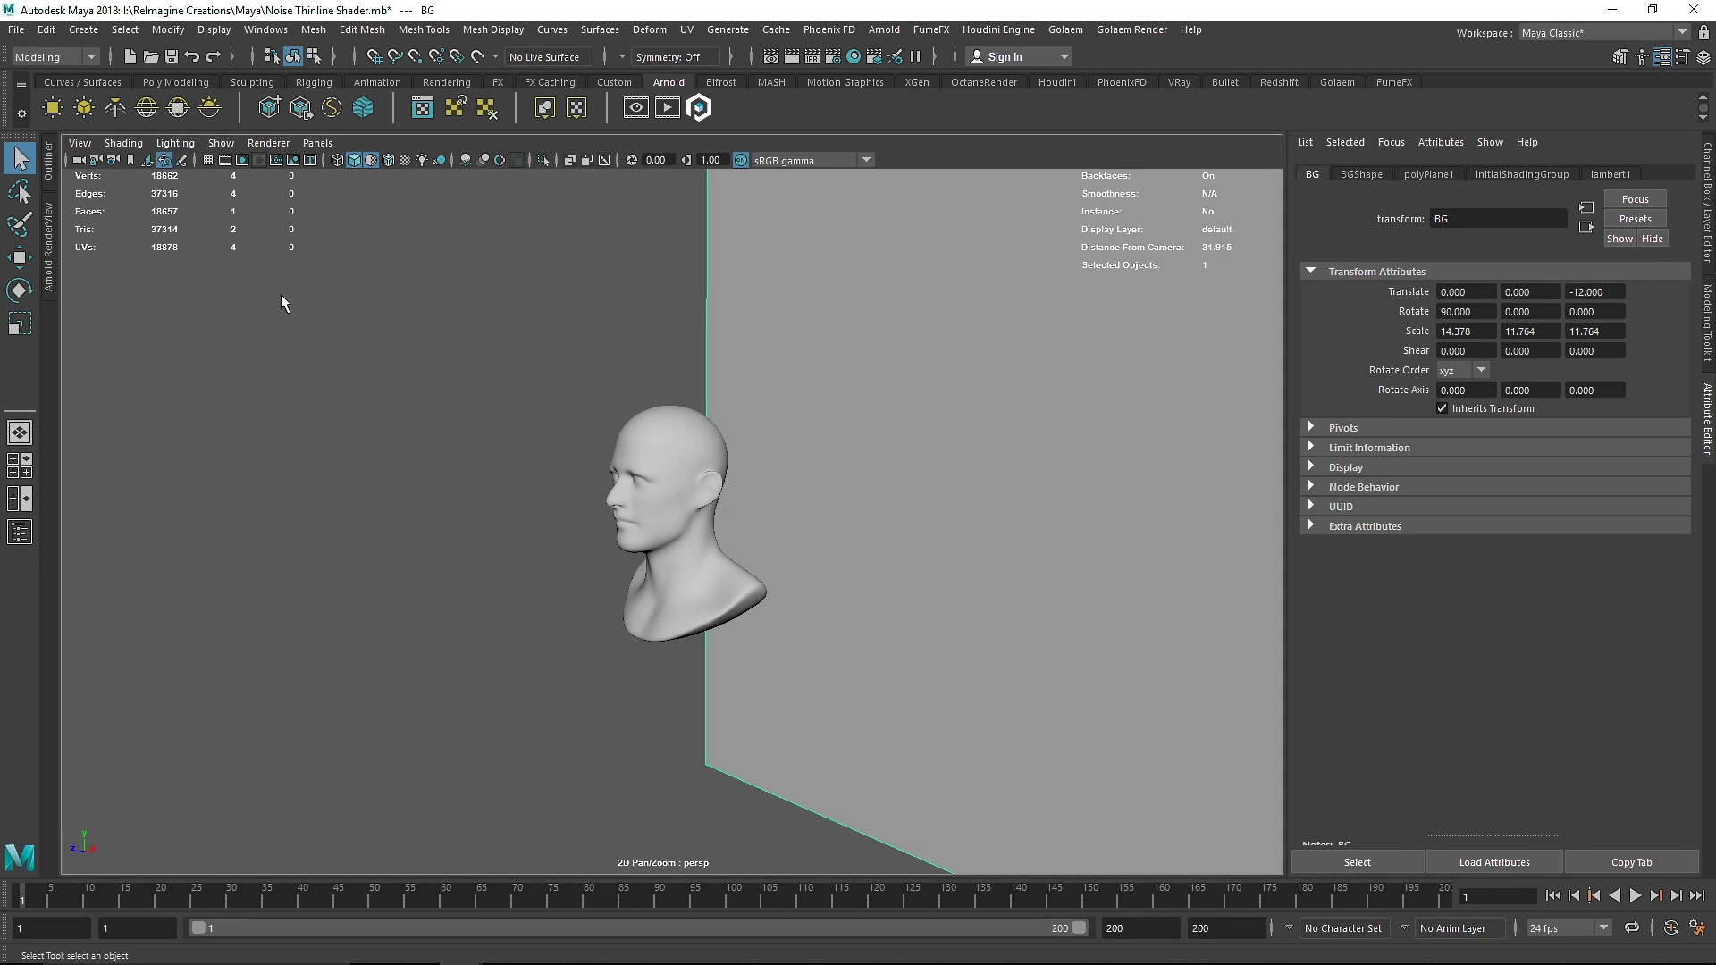
pyautogui.click(51, 225)
# Restart the interactive render and view it with Occlusion debug shading.
pyautogui.click(719, 178)
pyautogui.click(160, 158)
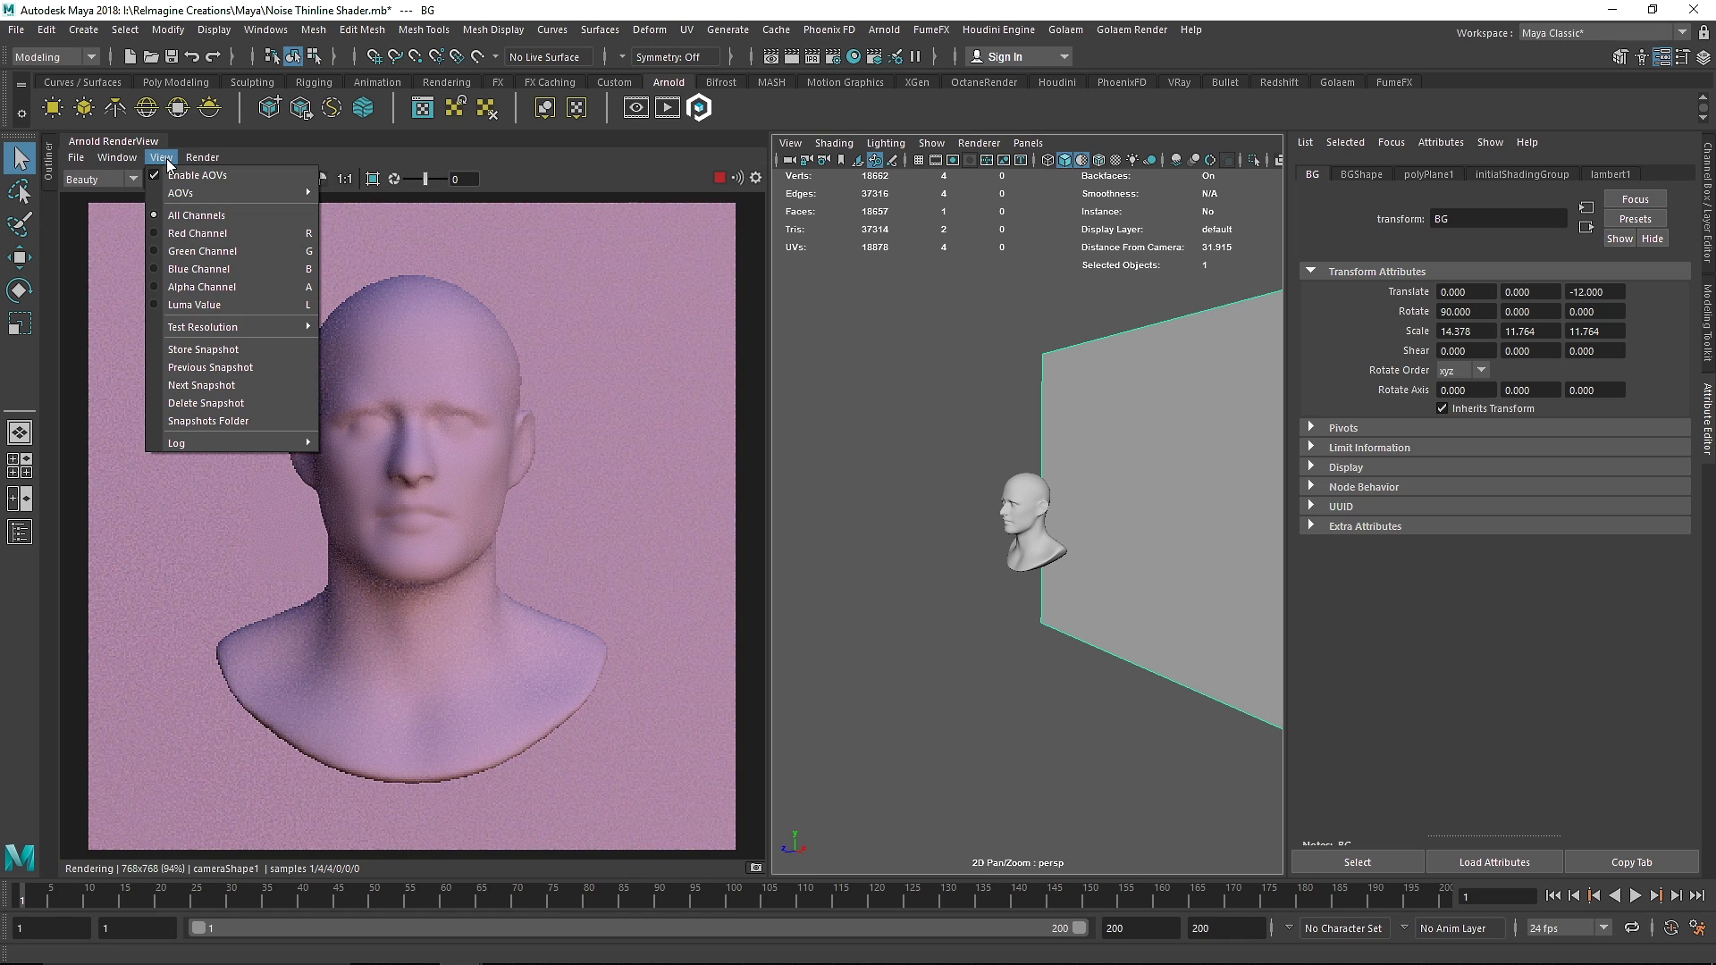
pyautogui.moveTo(202, 157)
pyautogui.moveTo(326, 351)
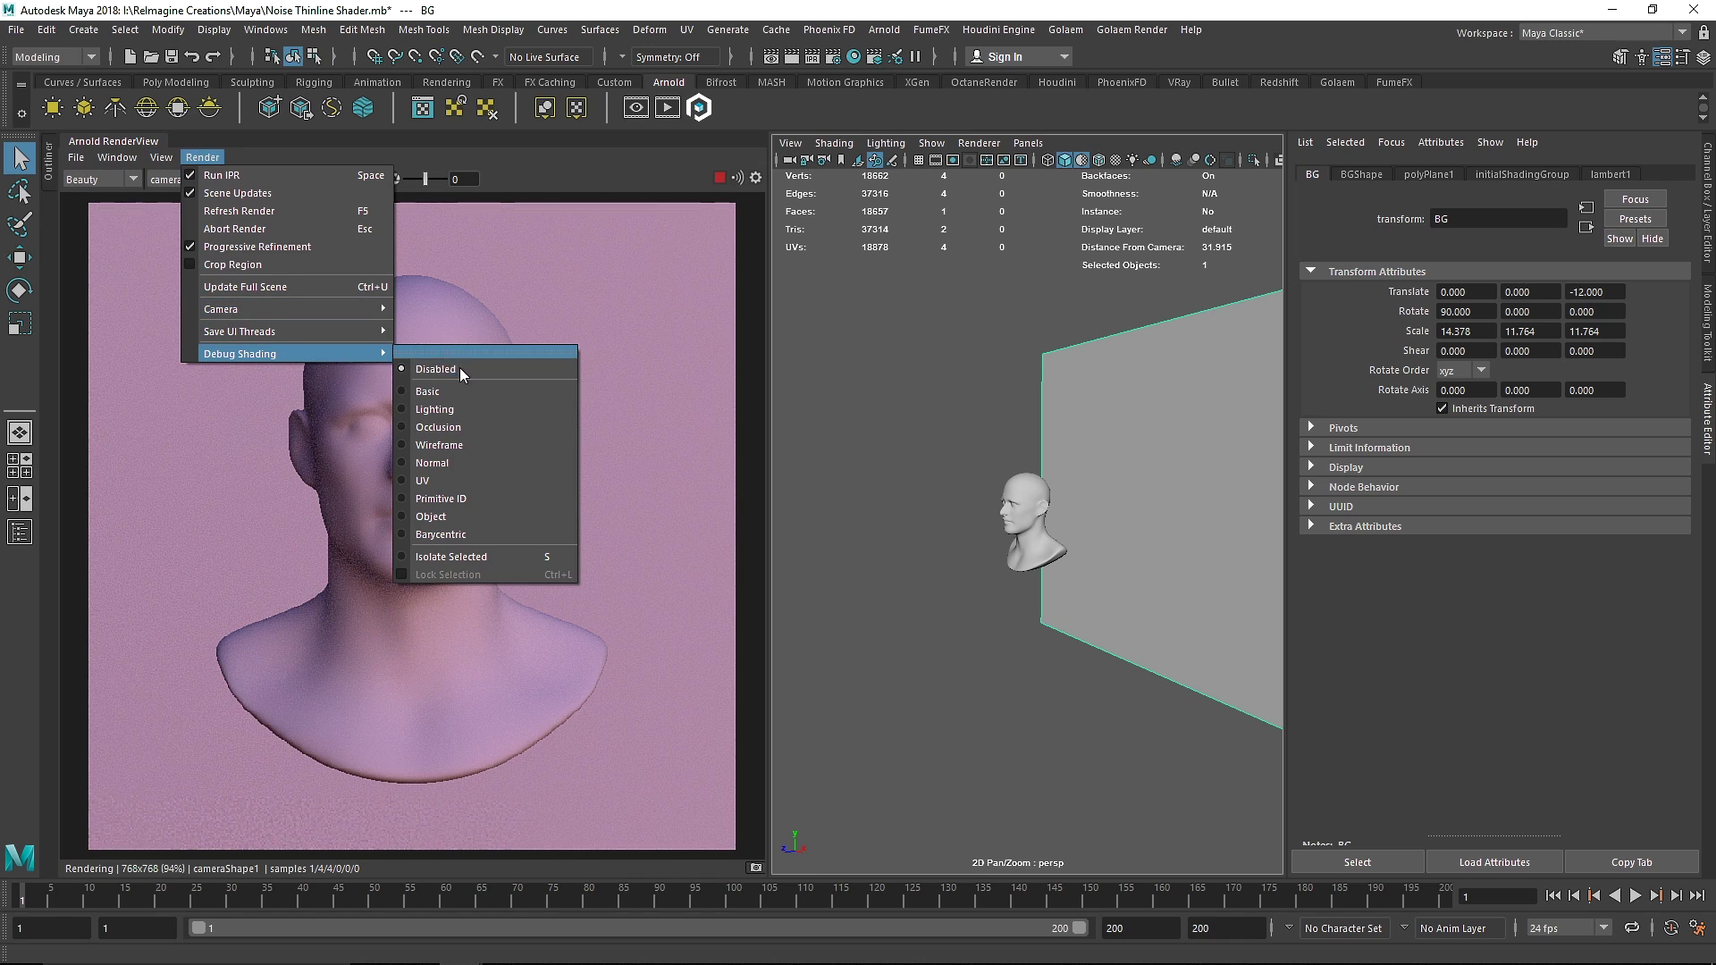
pyautogui.click(474, 426)
# Switch debug shading to Basic, then Disabled, stop the render and close RenderView.
pyautogui.click(202, 157)
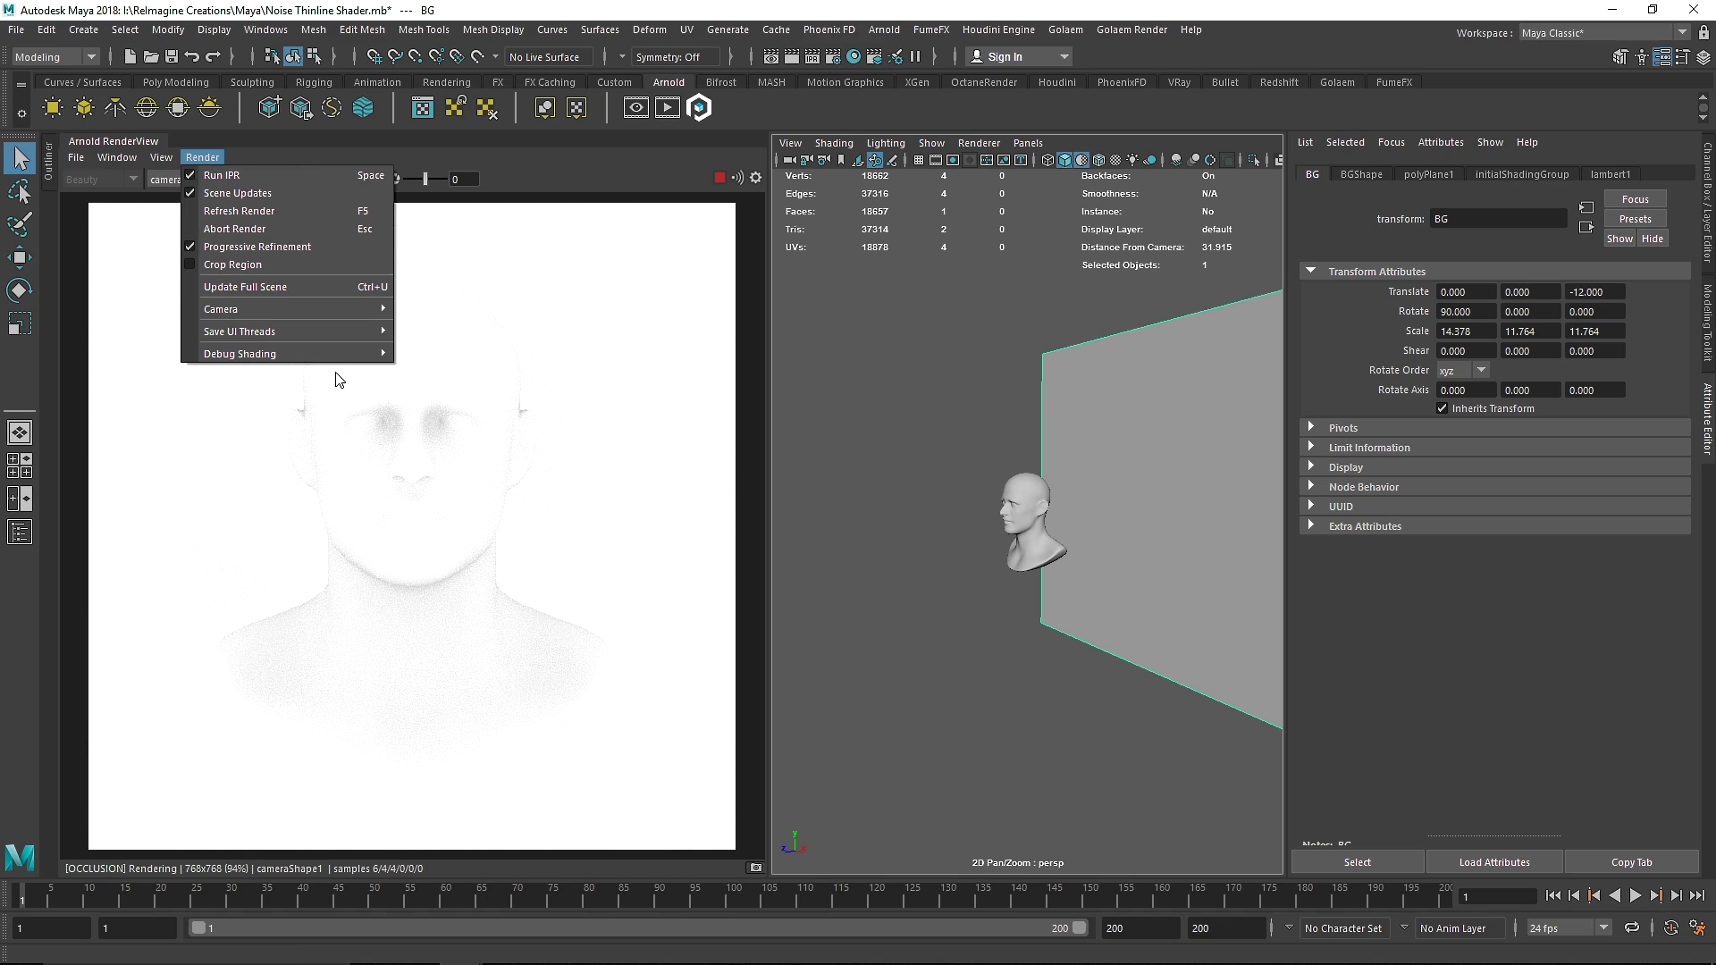
pyautogui.moveTo(352, 354)
pyautogui.click(491, 399)
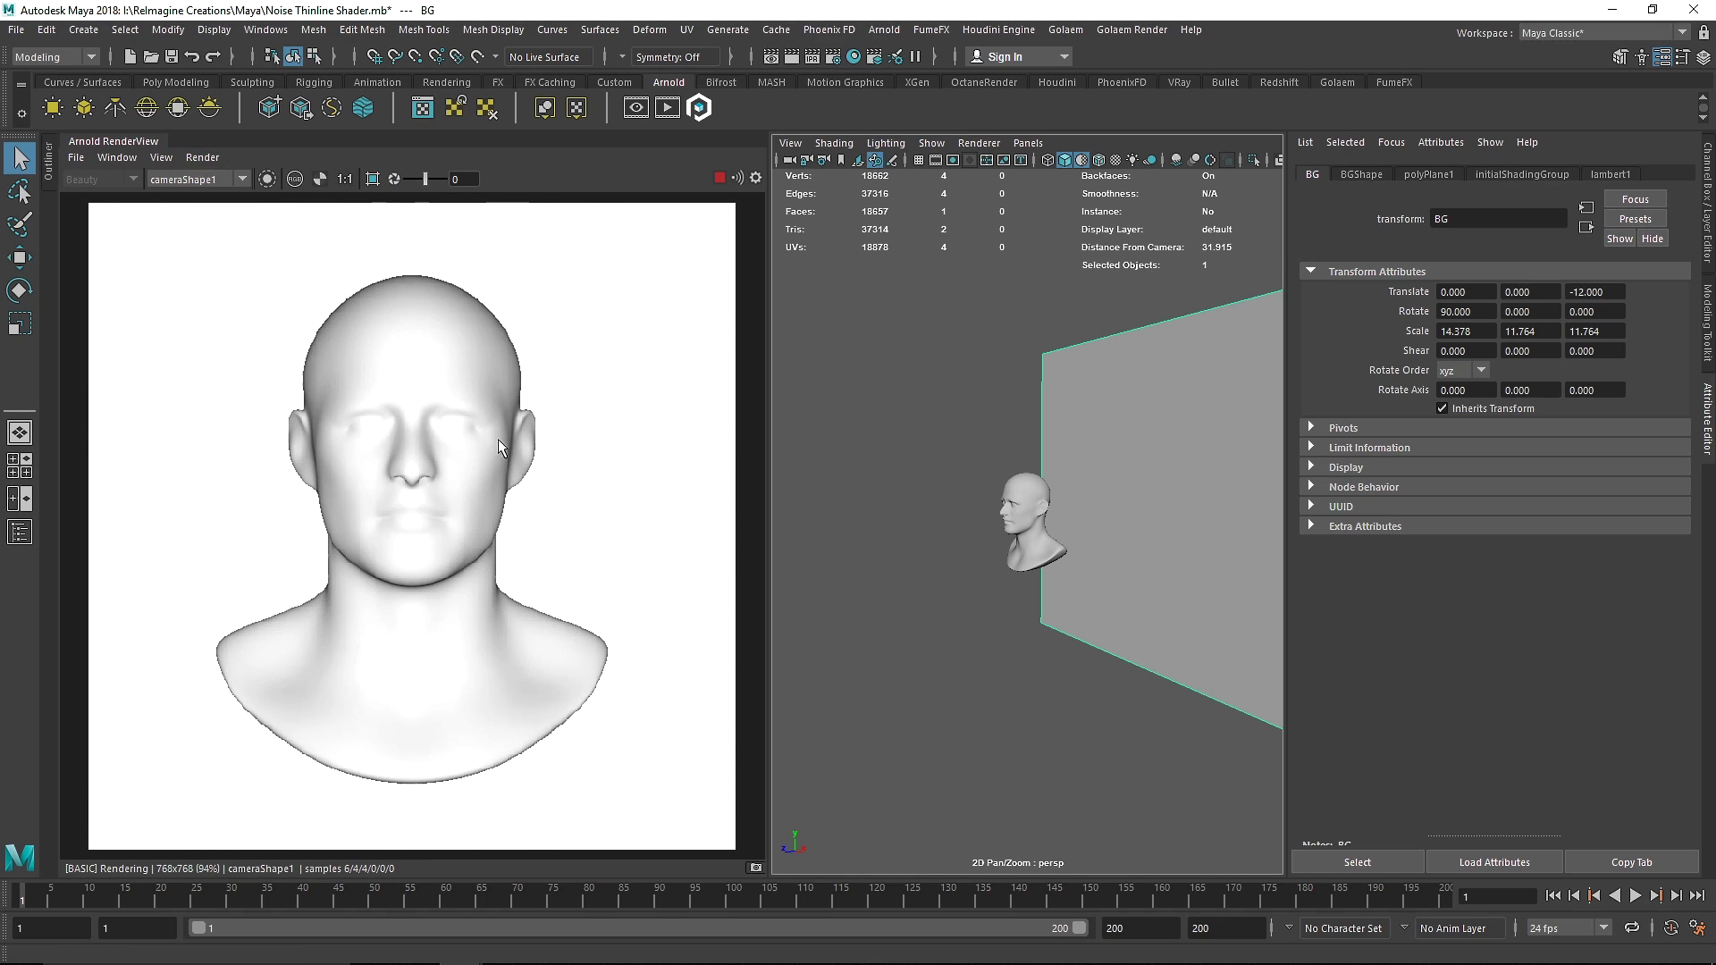
pyautogui.click(202, 157)
pyautogui.moveTo(299, 353)
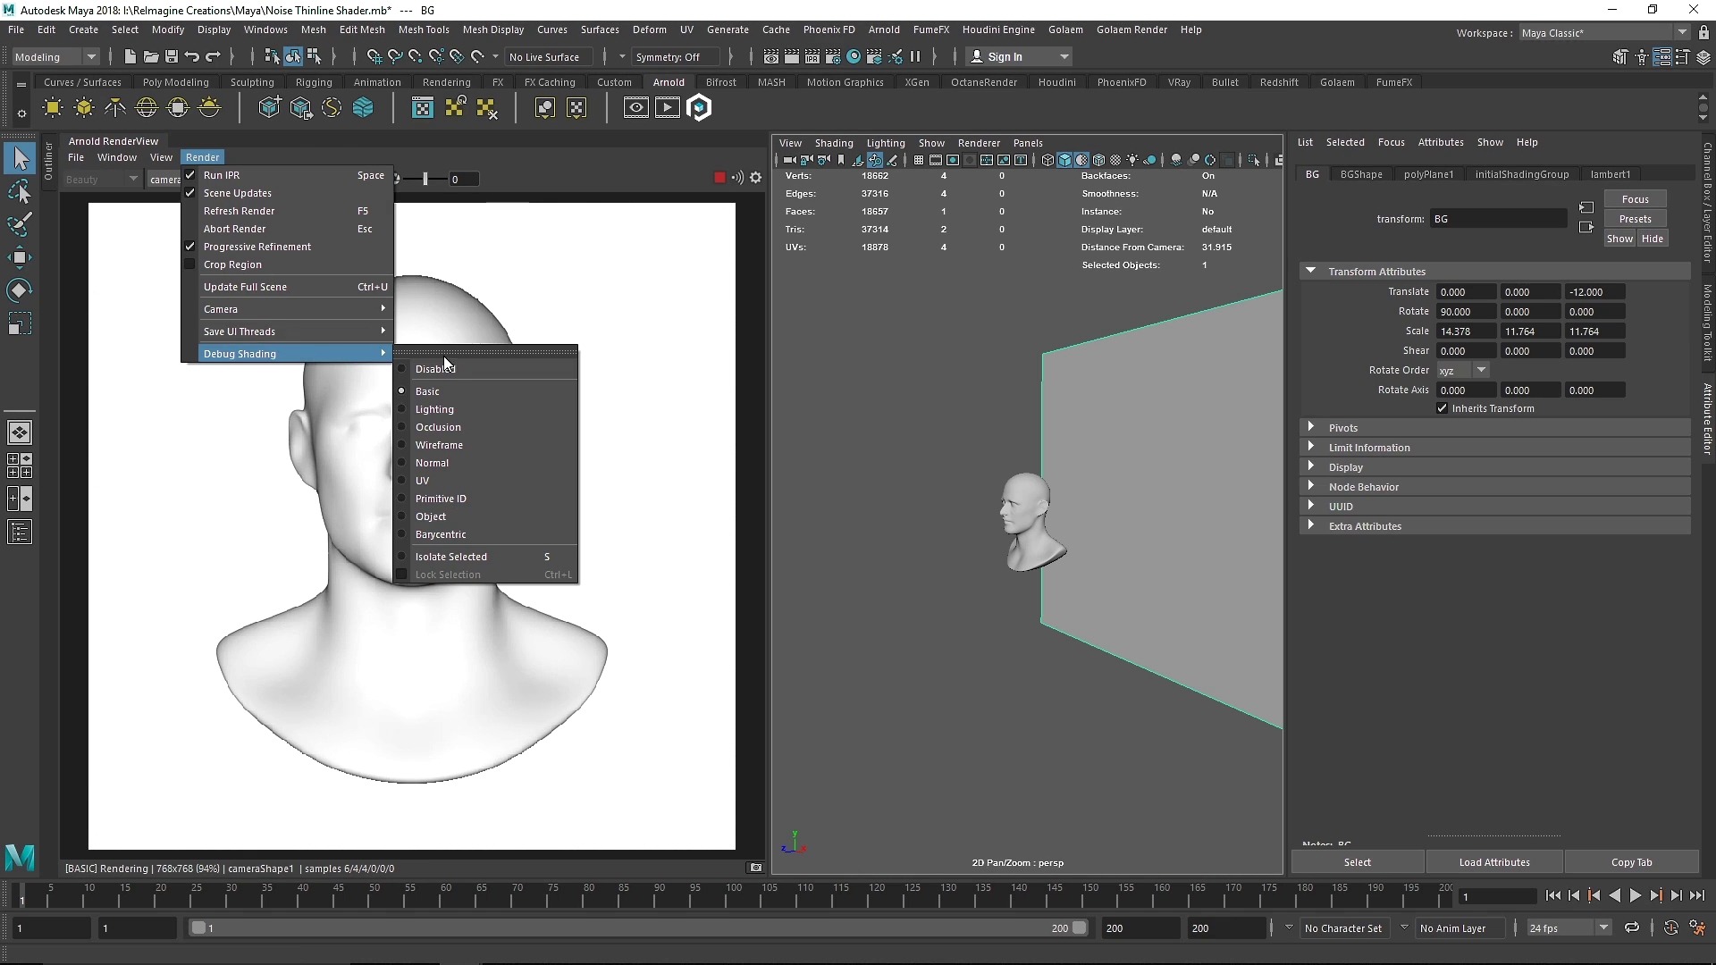
pyautogui.click(456, 368)
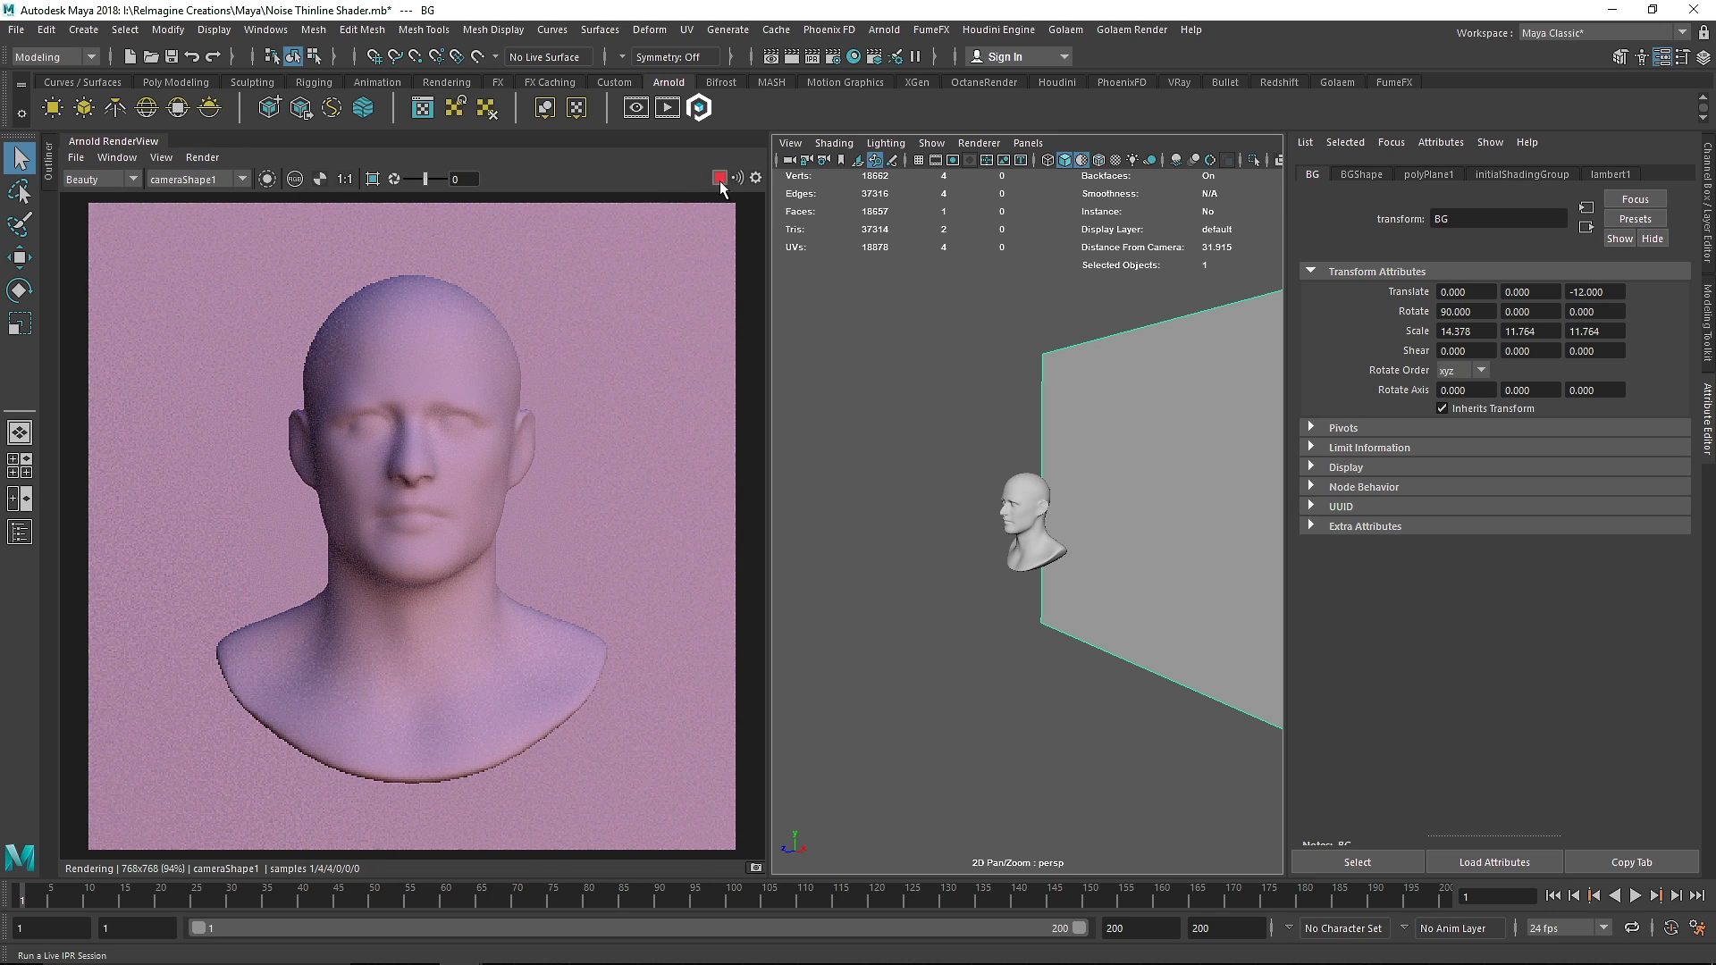
pyautogui.click(116, 157)
pyautogui.click(170, 195)
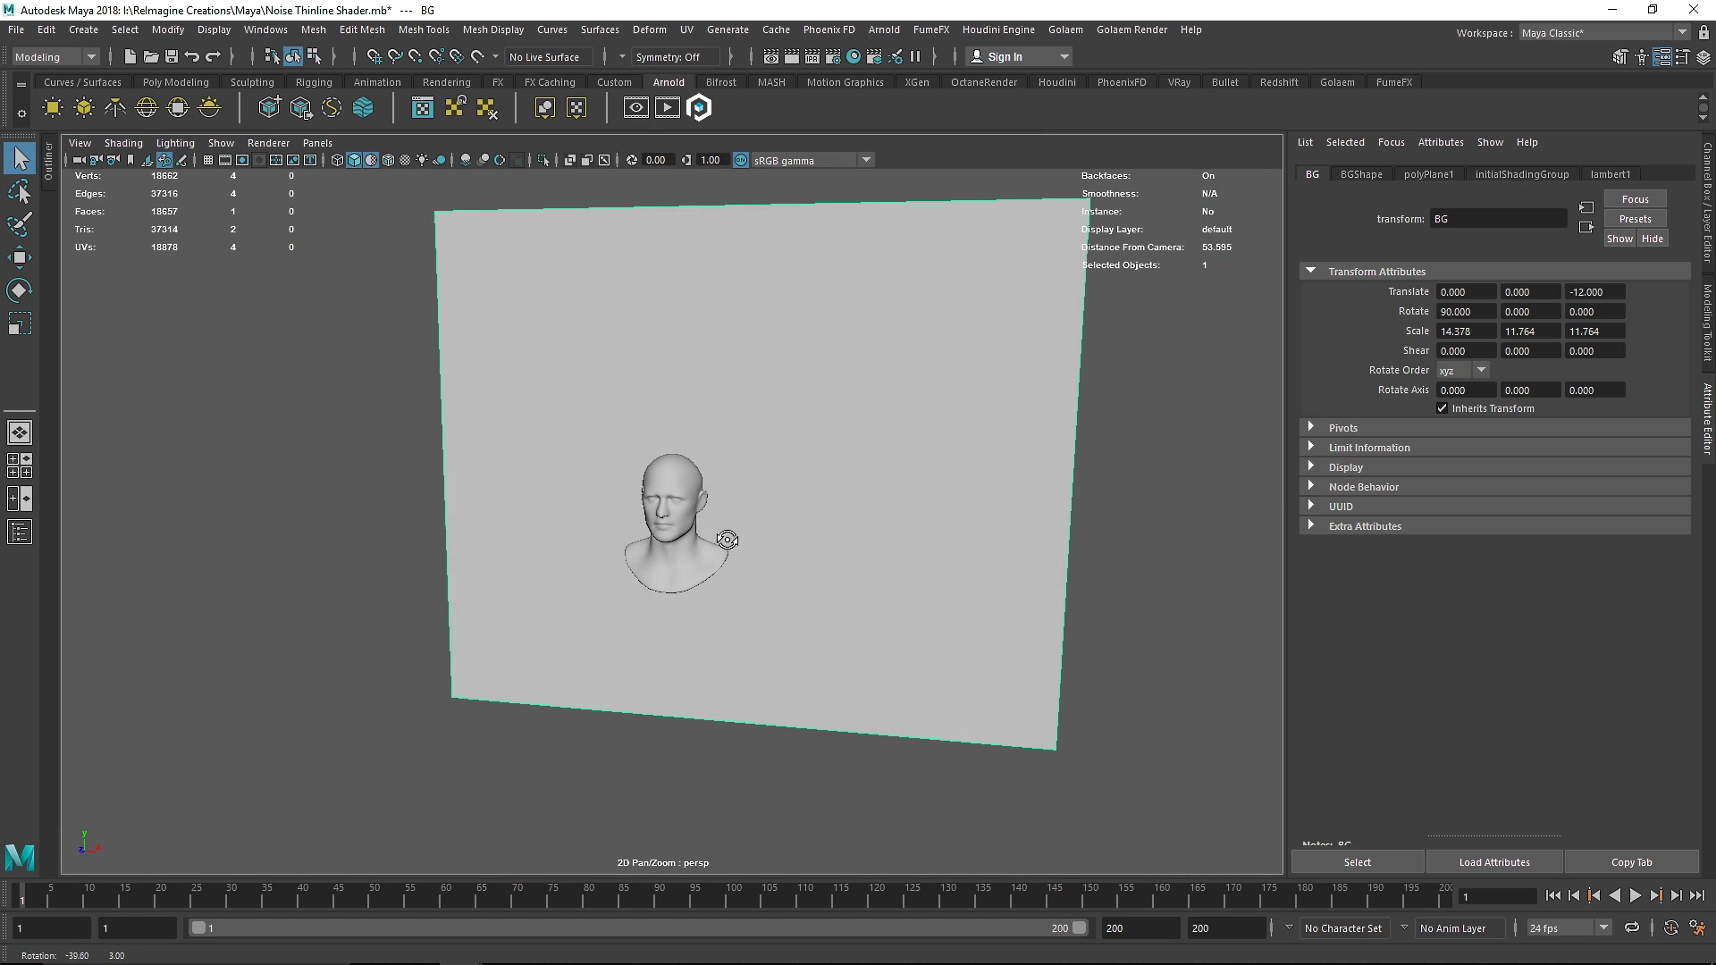
# Restore the viewport and look through camera1.
pyautogui.click(347, 227)
pyautogui.click(317, 143)
pyautogui.moveTo(339, 175)
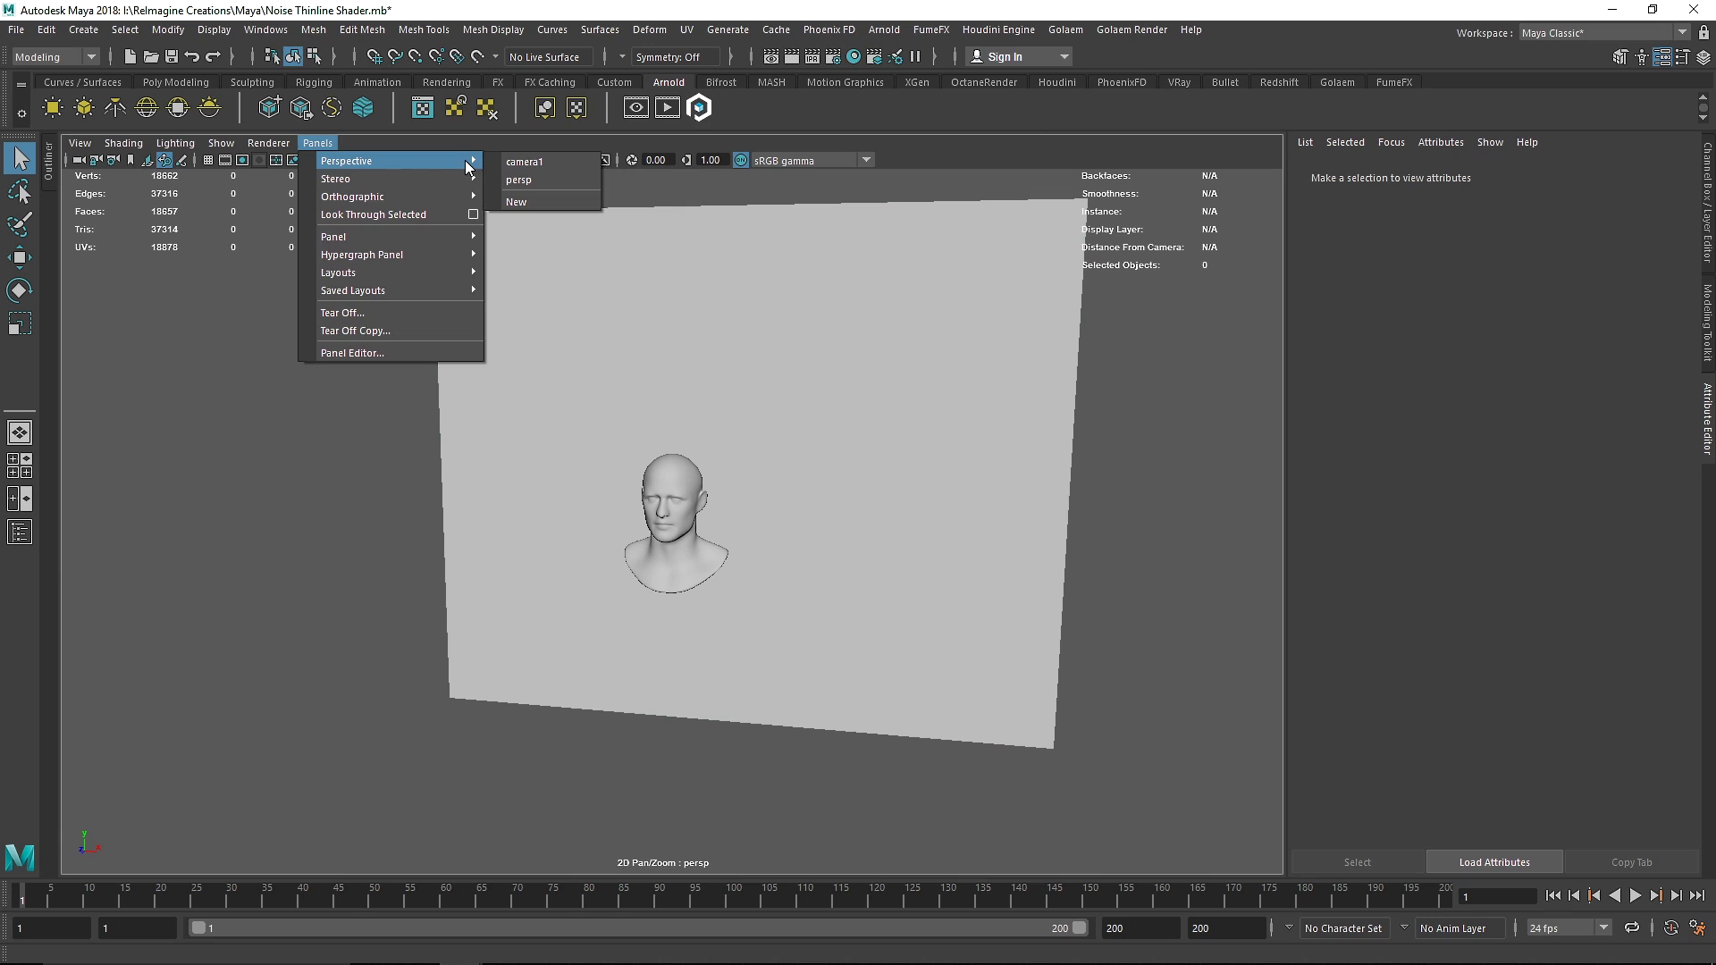
pyautogui.click(523, 227)
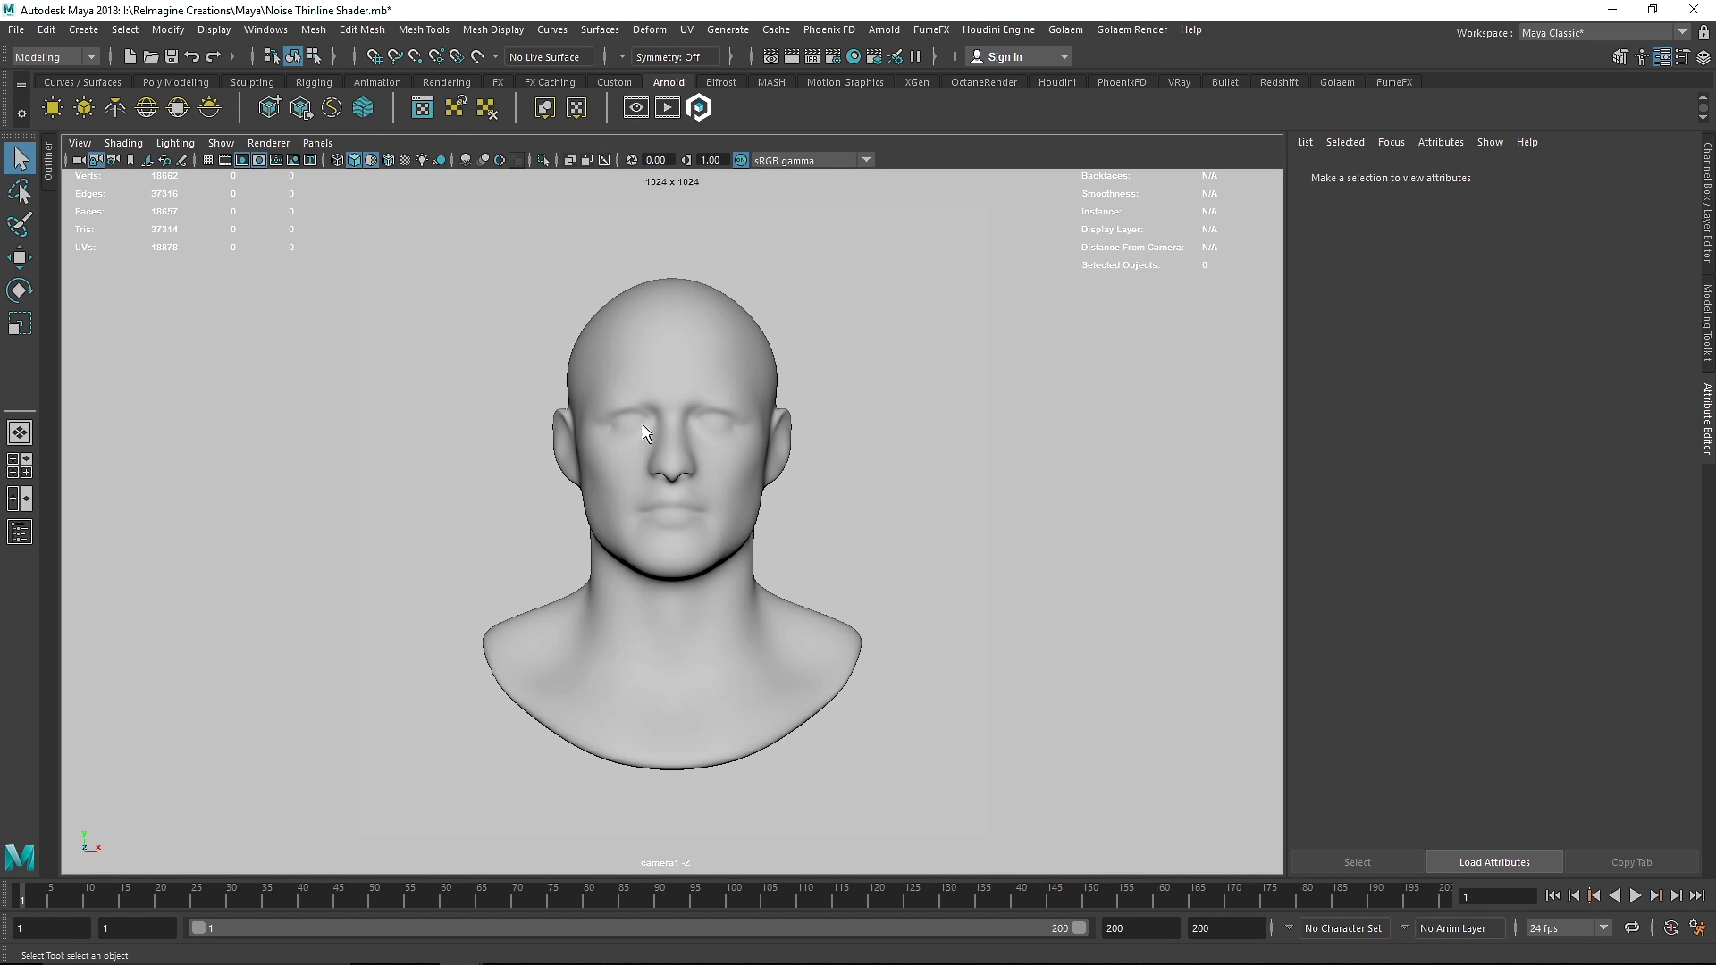
# Assign a new Arnold aiStandardSurface material to the head bust.
pyautogui.click(645, 384)
pyautogui.moveTo(705, 318); pyautogui.dragTo(716, 774, button='right')
pyautogui.click(1100, 384)
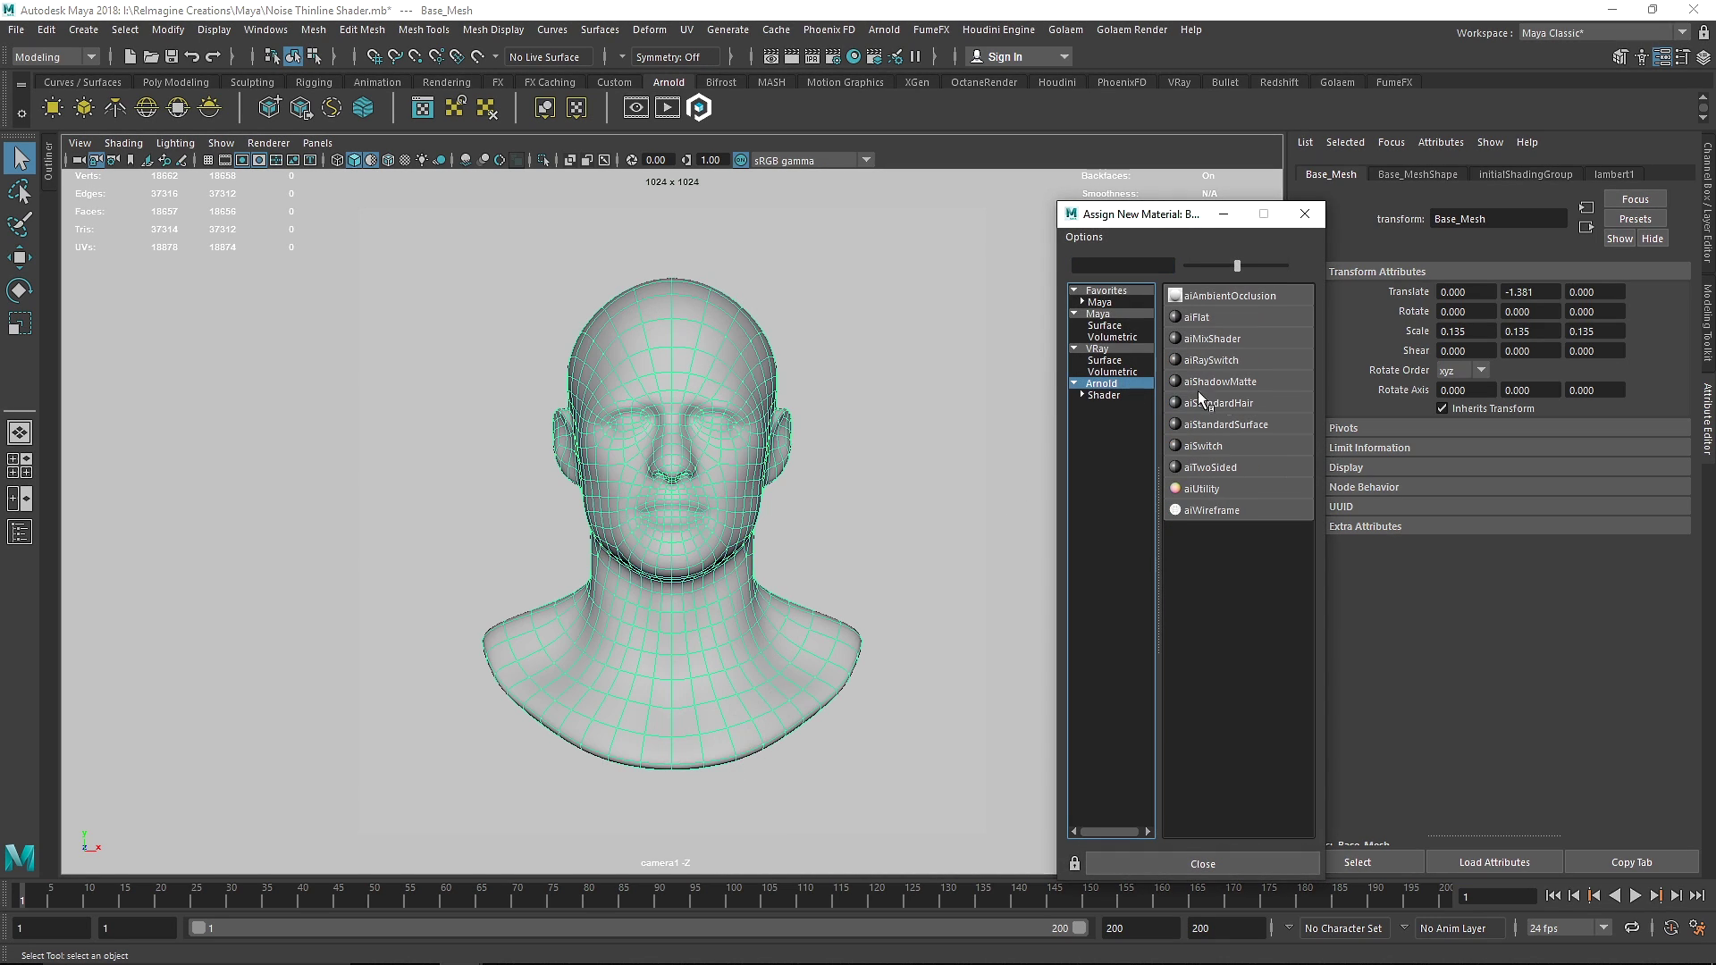
pyautogui.click(1237, 425)
# Rename the material Stylize_Abstract and raise its Base Weight from 0.800 to 1.000.
pyautogui.doubleClick(1542, 219)
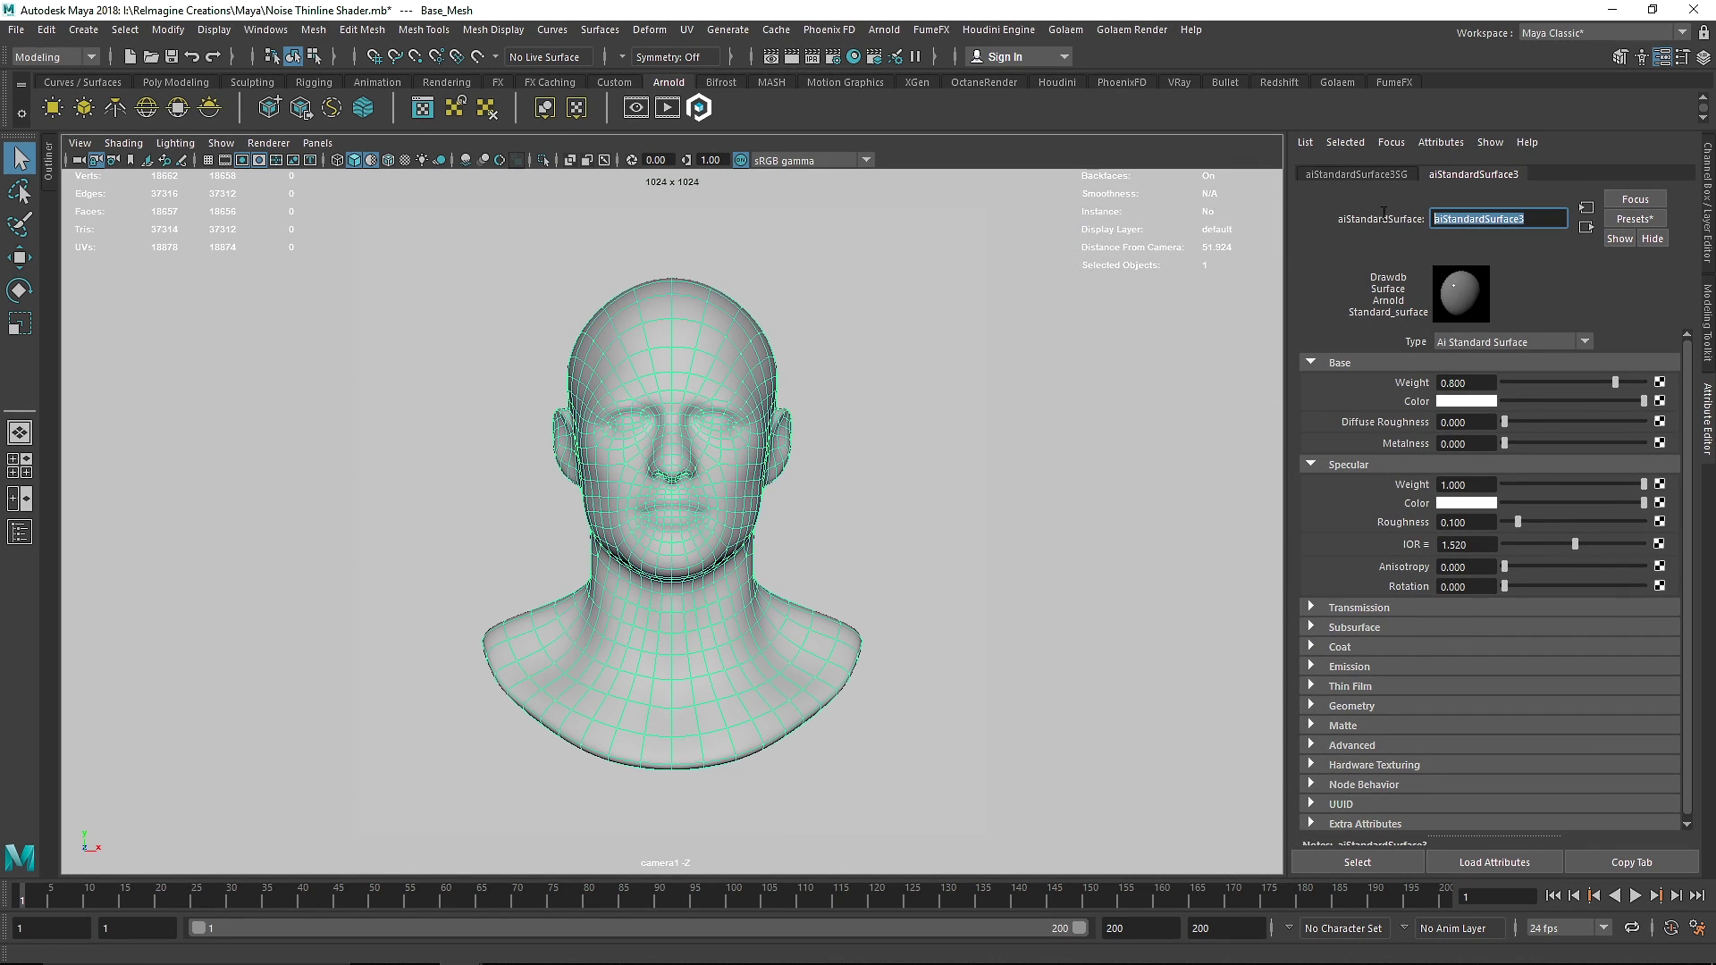
pyautogui.write('Stylize')
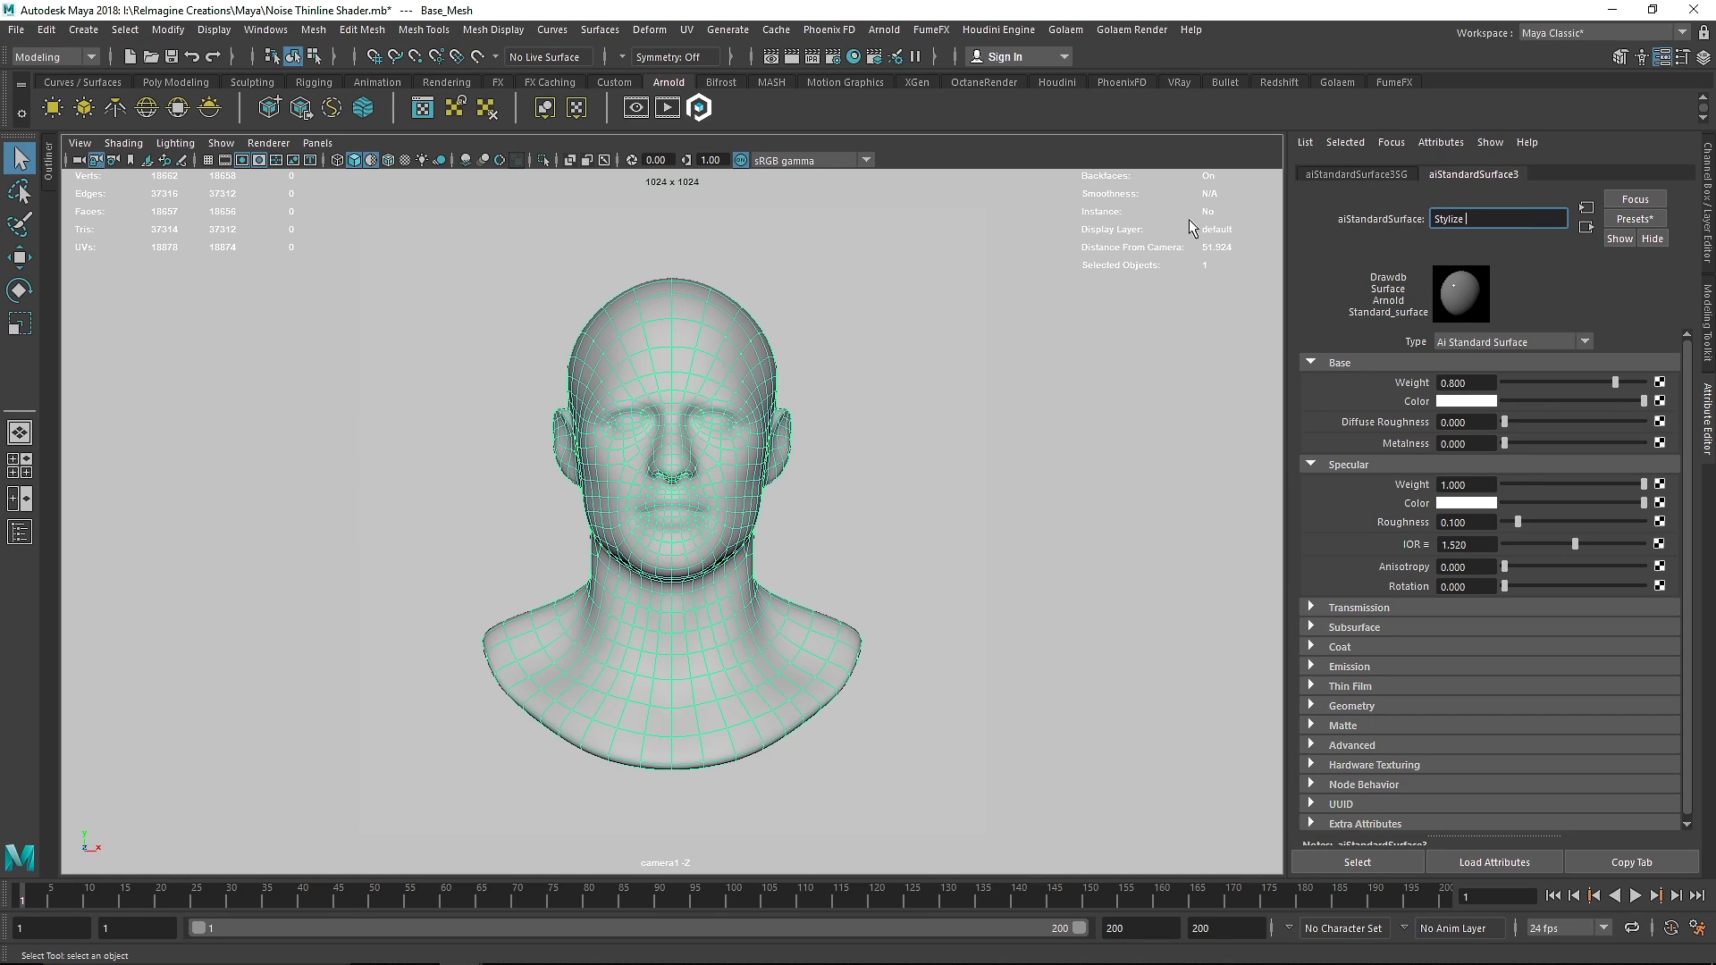
pyautogui.write(' Abstract')
pyautogui.press('Return')
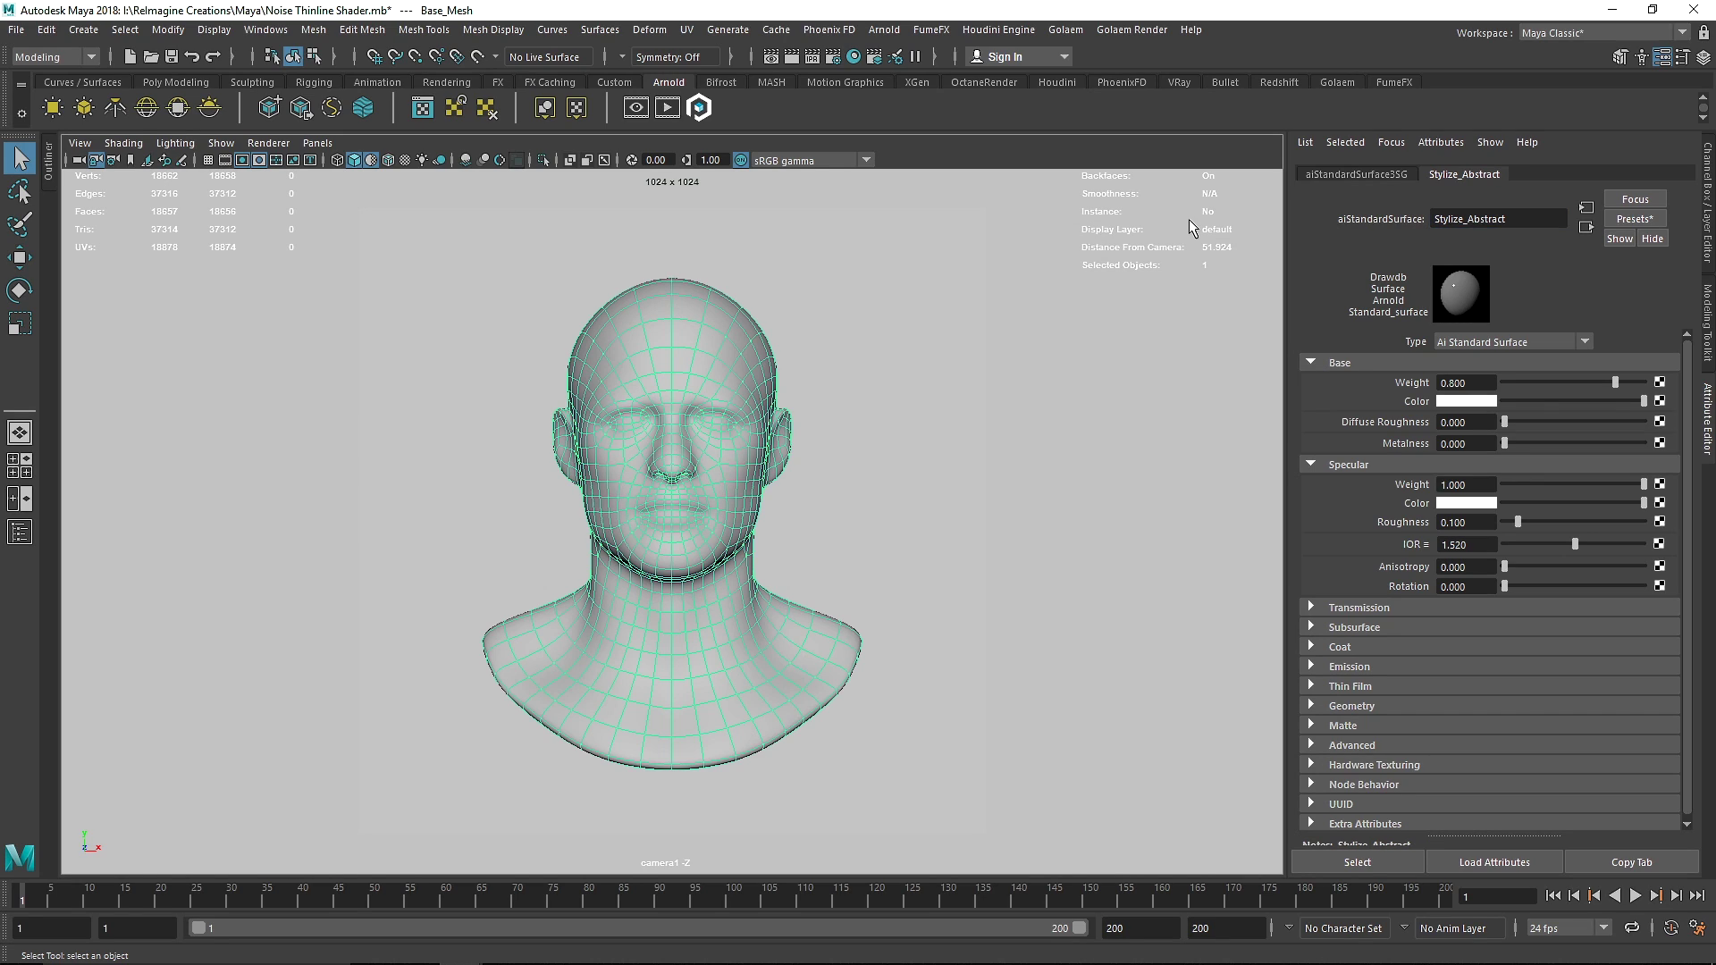
pyautogui.moveTo(1615, 382); pyautogui.dragTo(1646, 382)
pyautogui.click(854, 56)
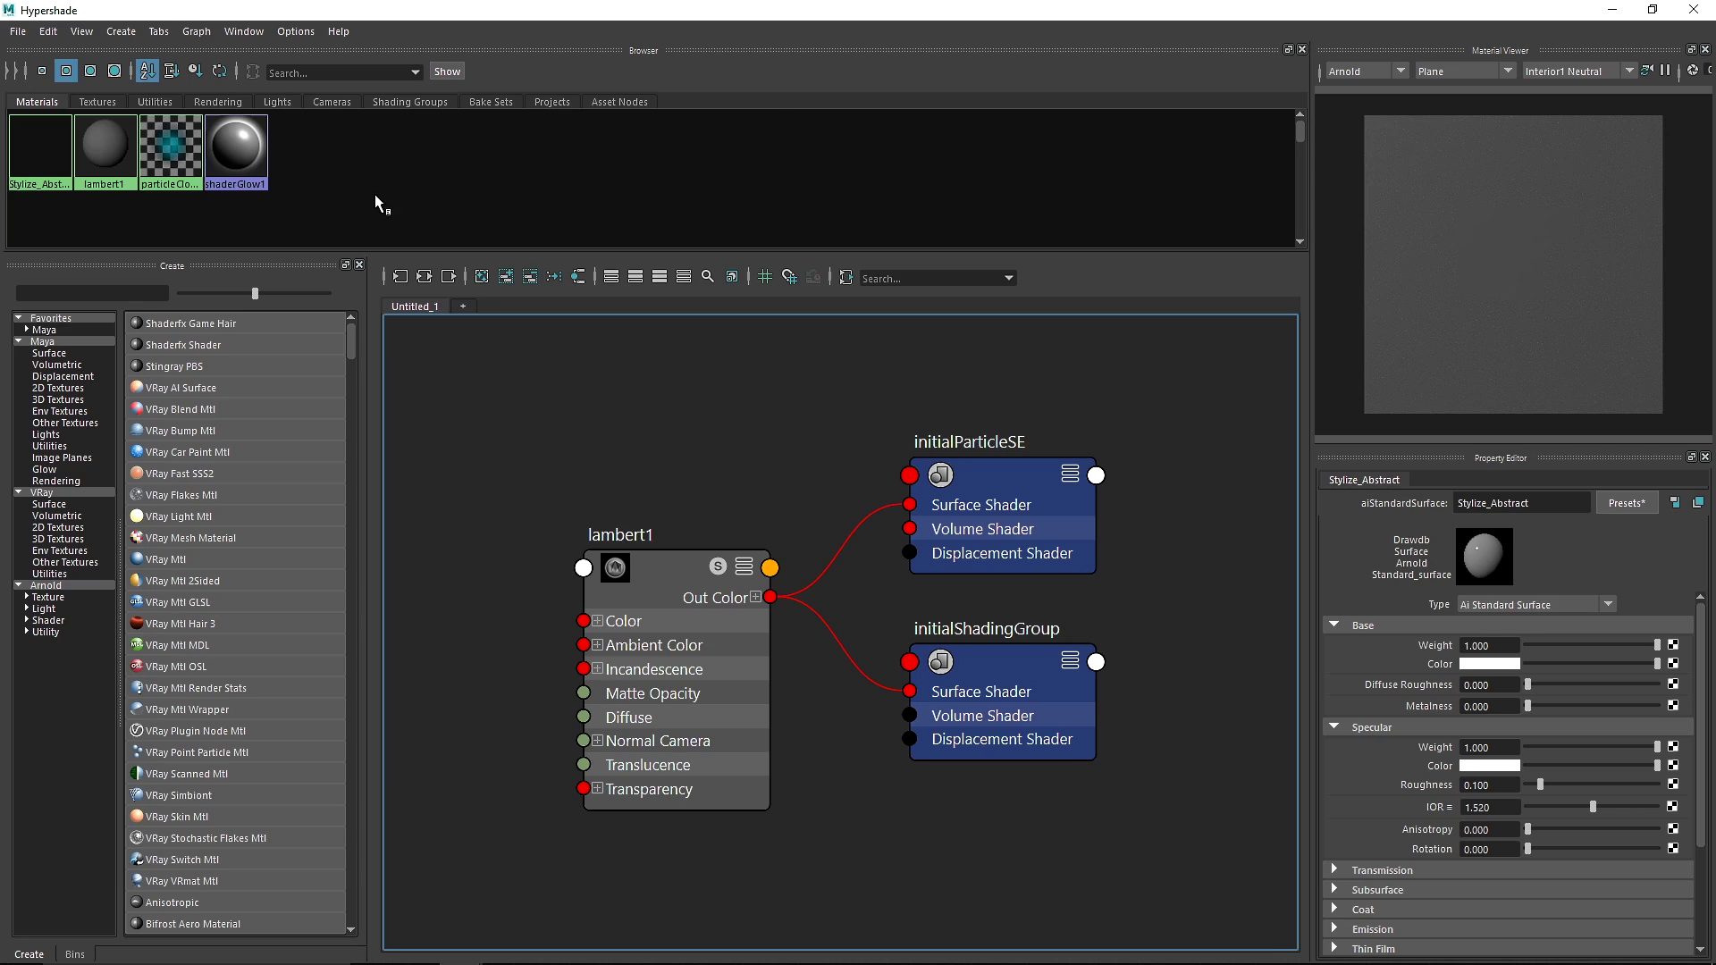
# Graph the Stylize_Abstract material's network in the Hypershade.
pyautogui.moveTo(159, 166); pyautogui.dragTo(134, 225, button='right')
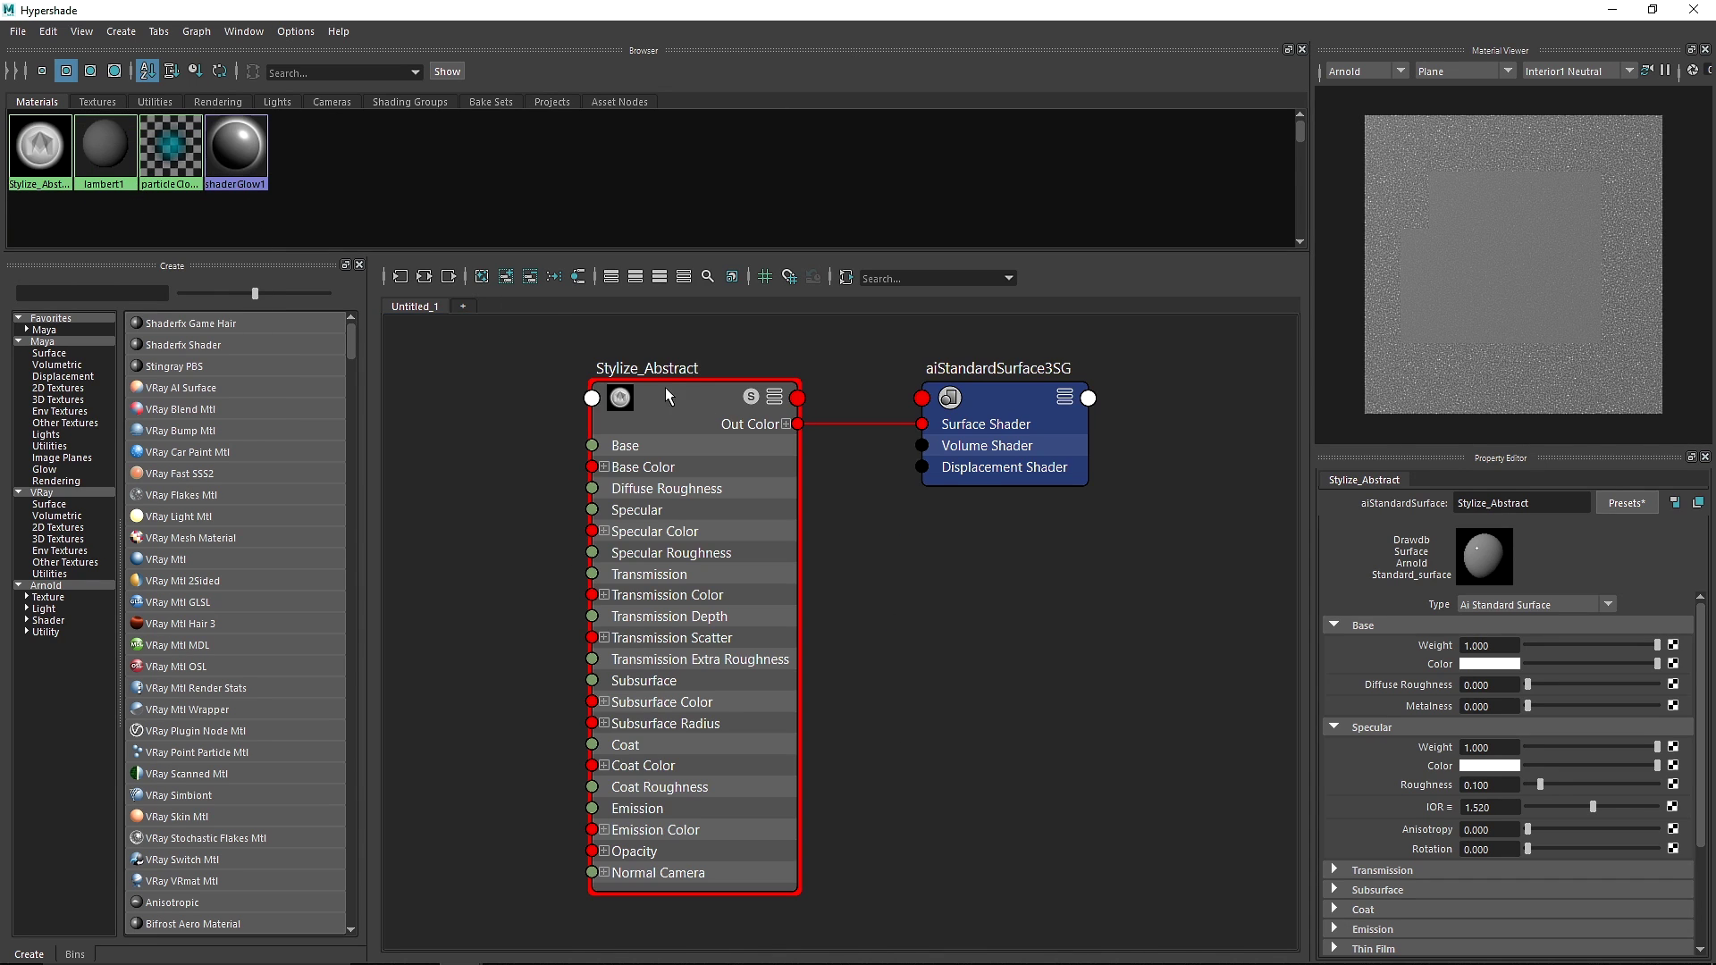
pyautogui.scroll(-5, 934, 457)
pyautogui.scroll(3, 833, 424)
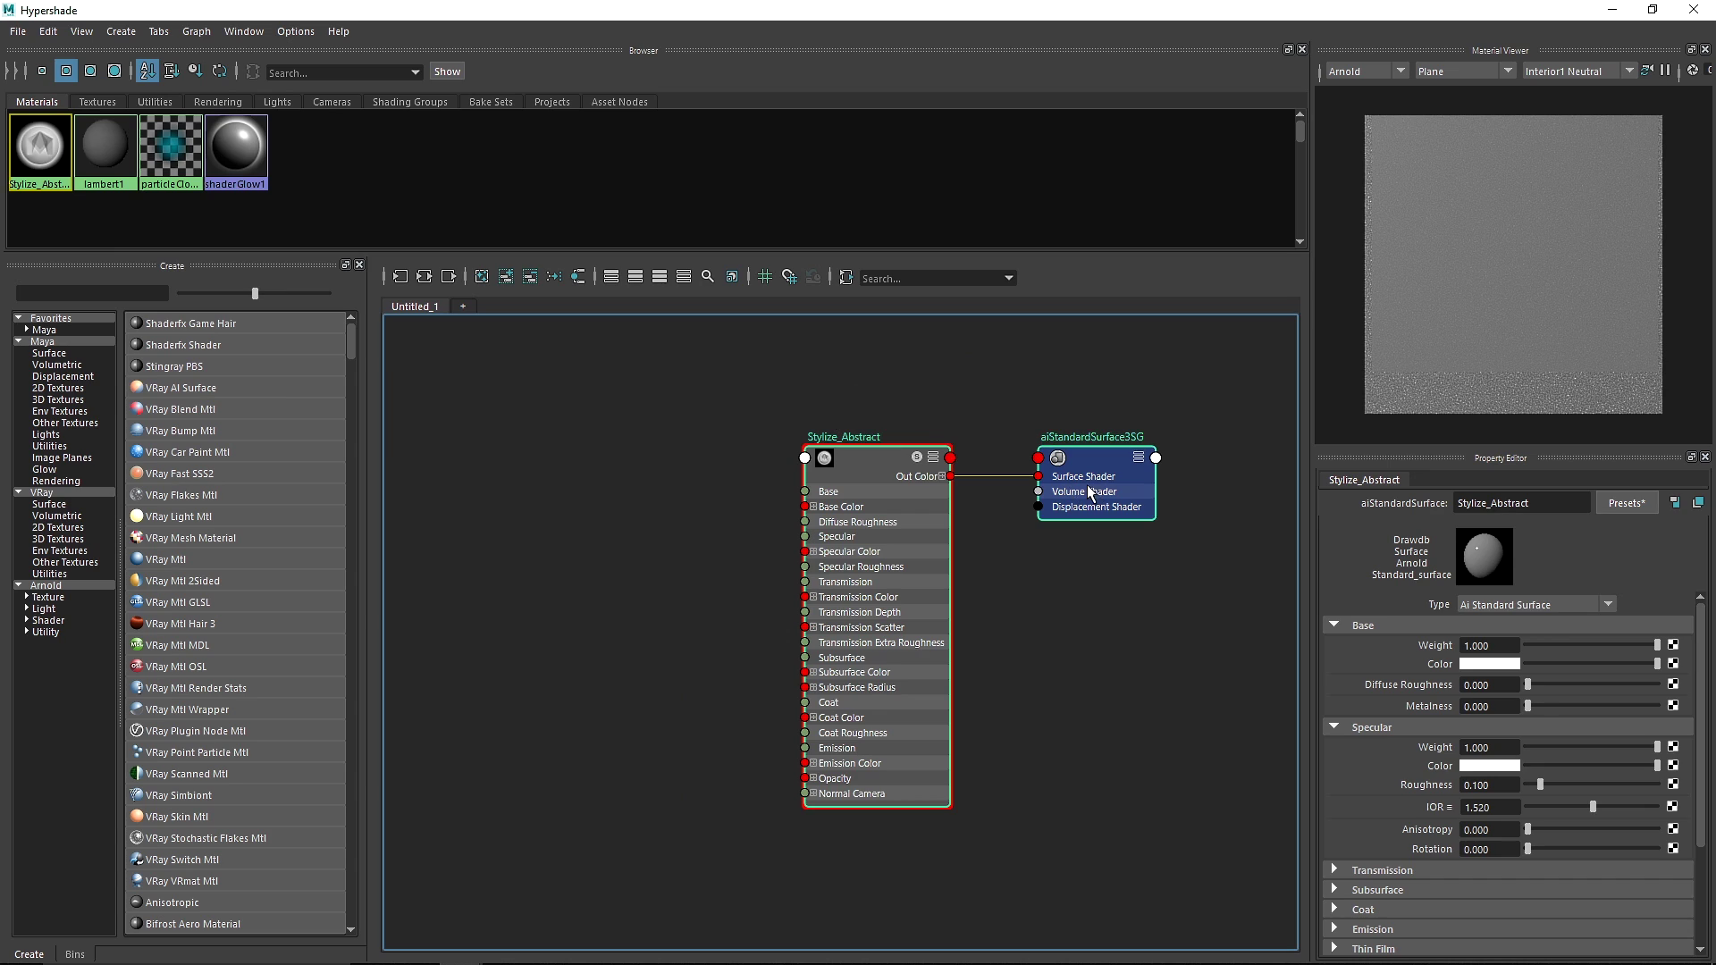
pyautogui.scroll(2, 1068, 483)
pyautogui.click(701, 452)
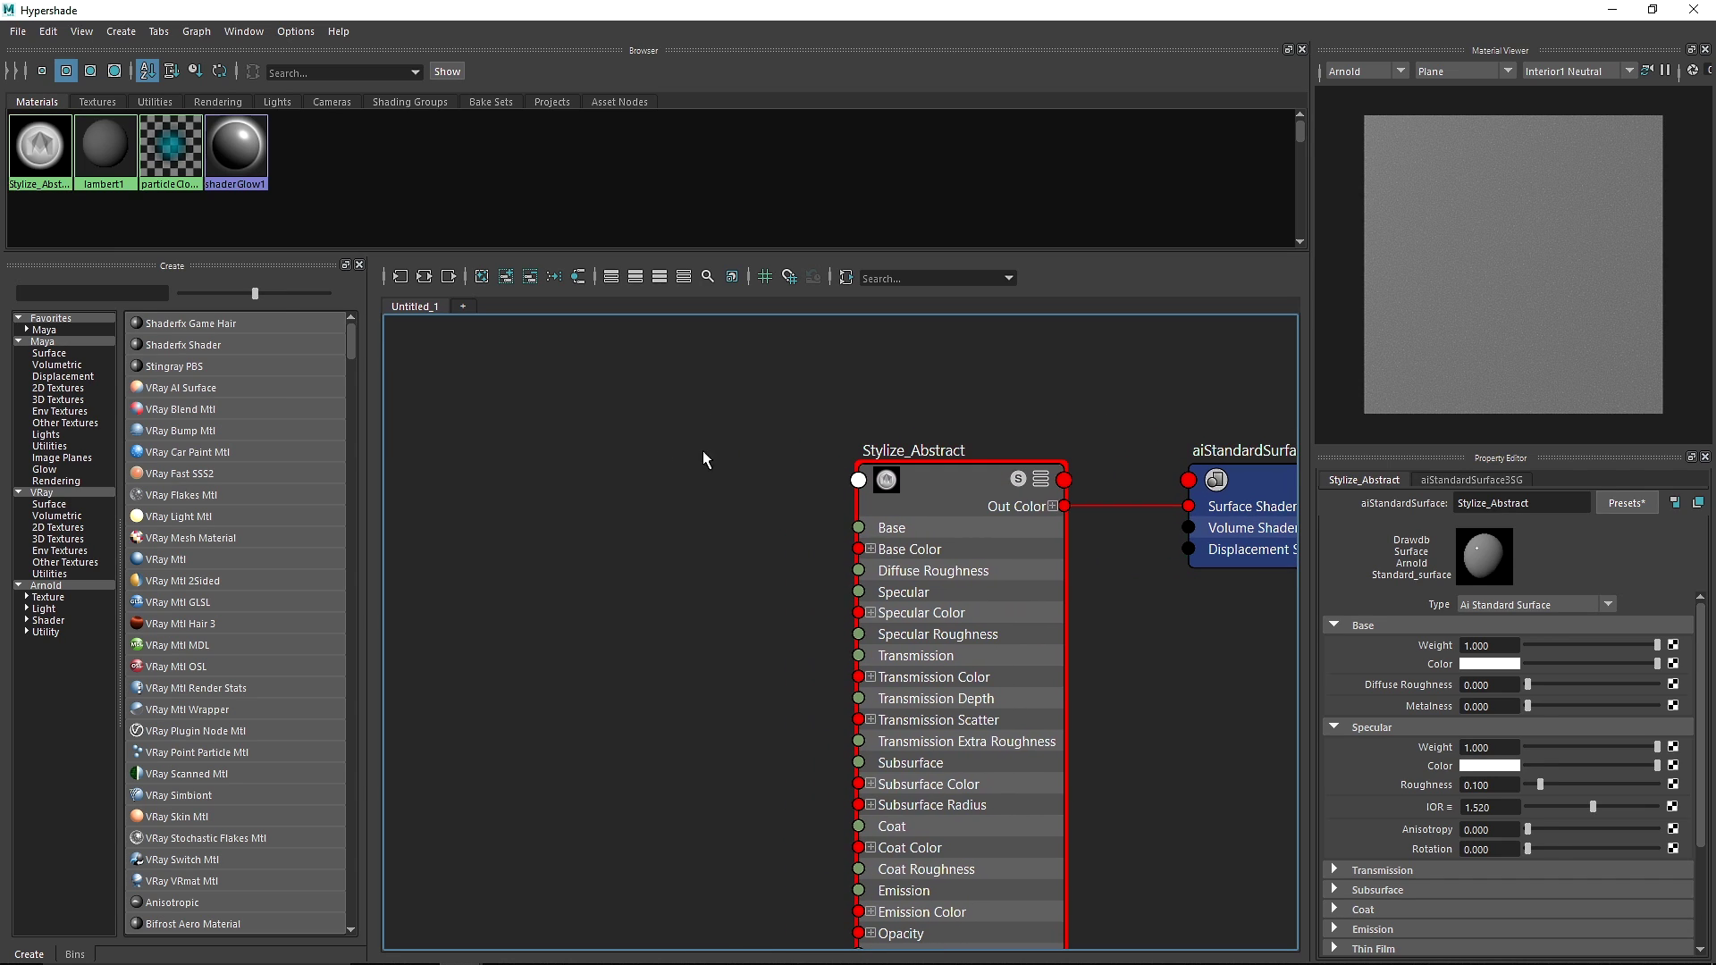
# Search the node library for ramp, then noise, and create a Maya Noise texture.
pyautogui.click(46, 586)
pyautogui.click(97, 293)
pyautogui.write('re')
pyautogui.press('BackSpace')
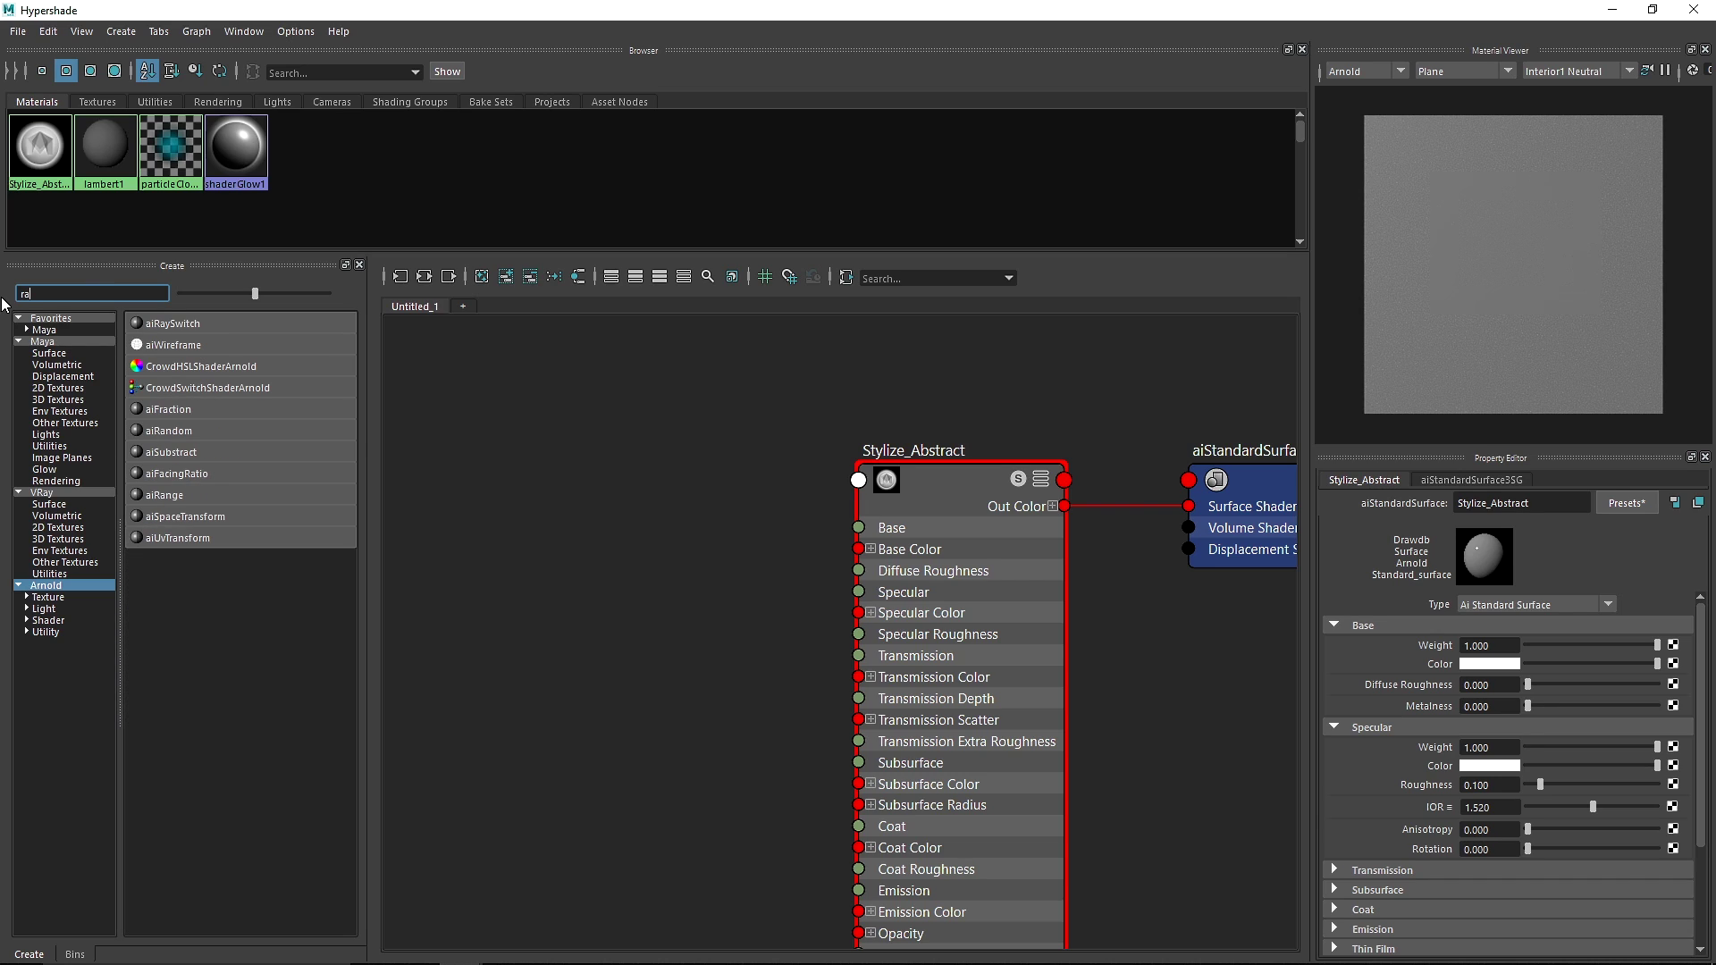
pyautogui.write('amp')
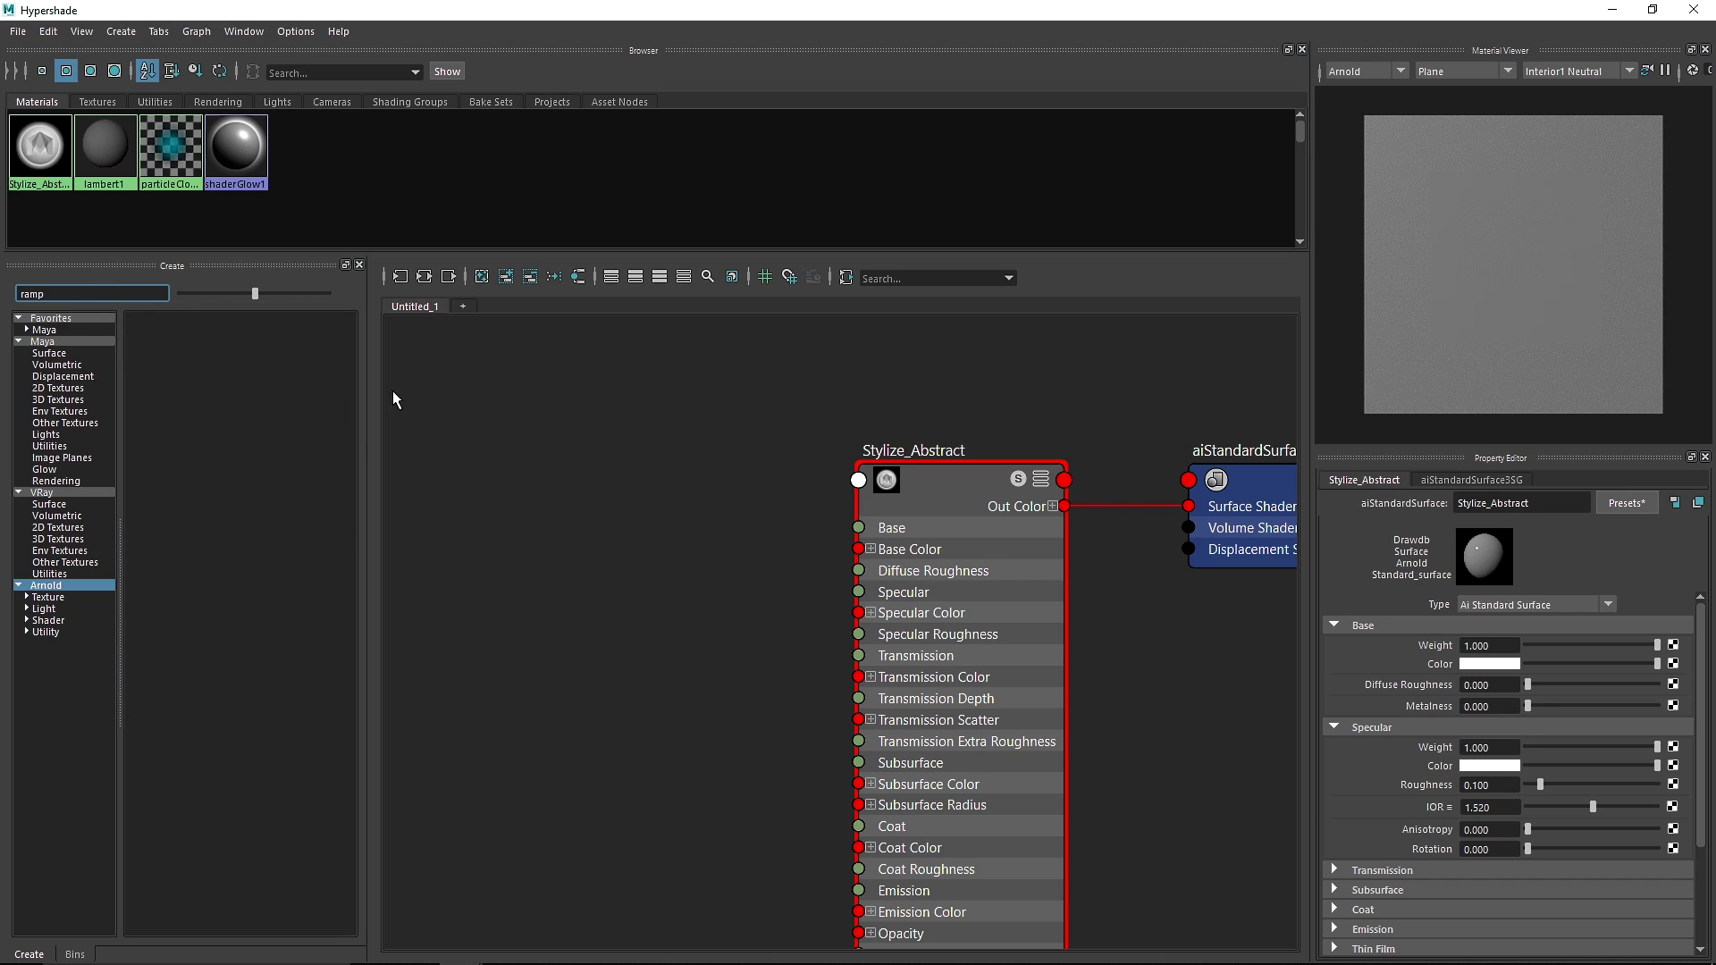
pyautogui.click(54, 340)
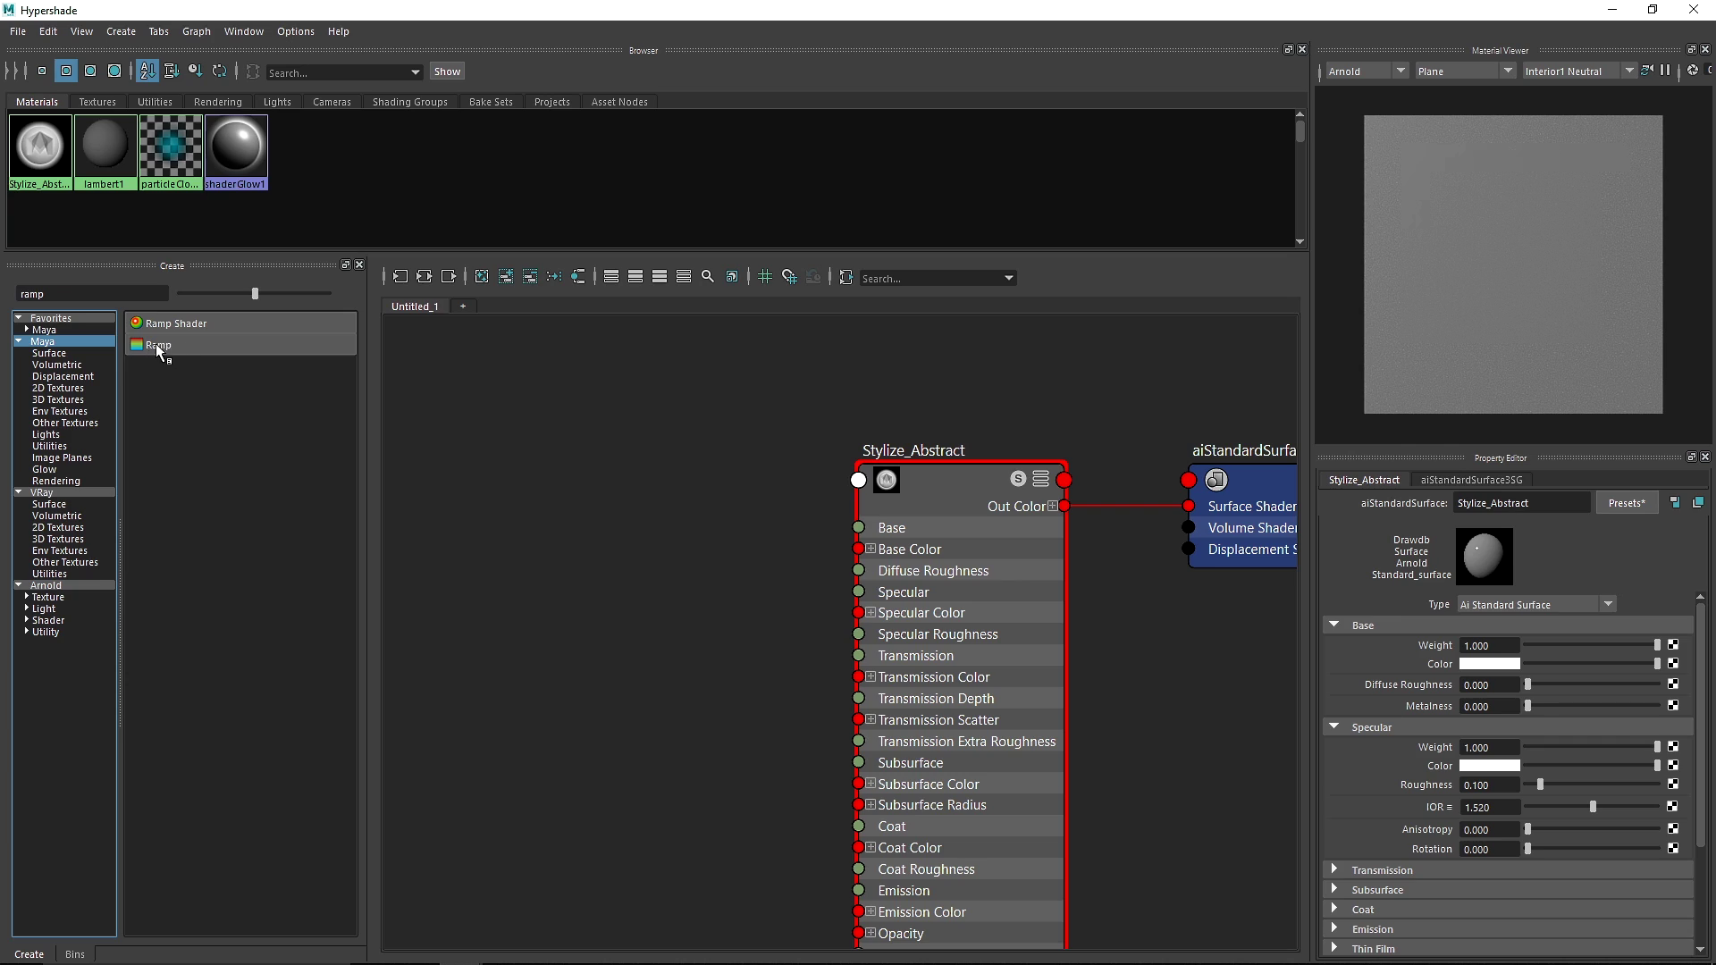
pyautogui.click(43, 586)
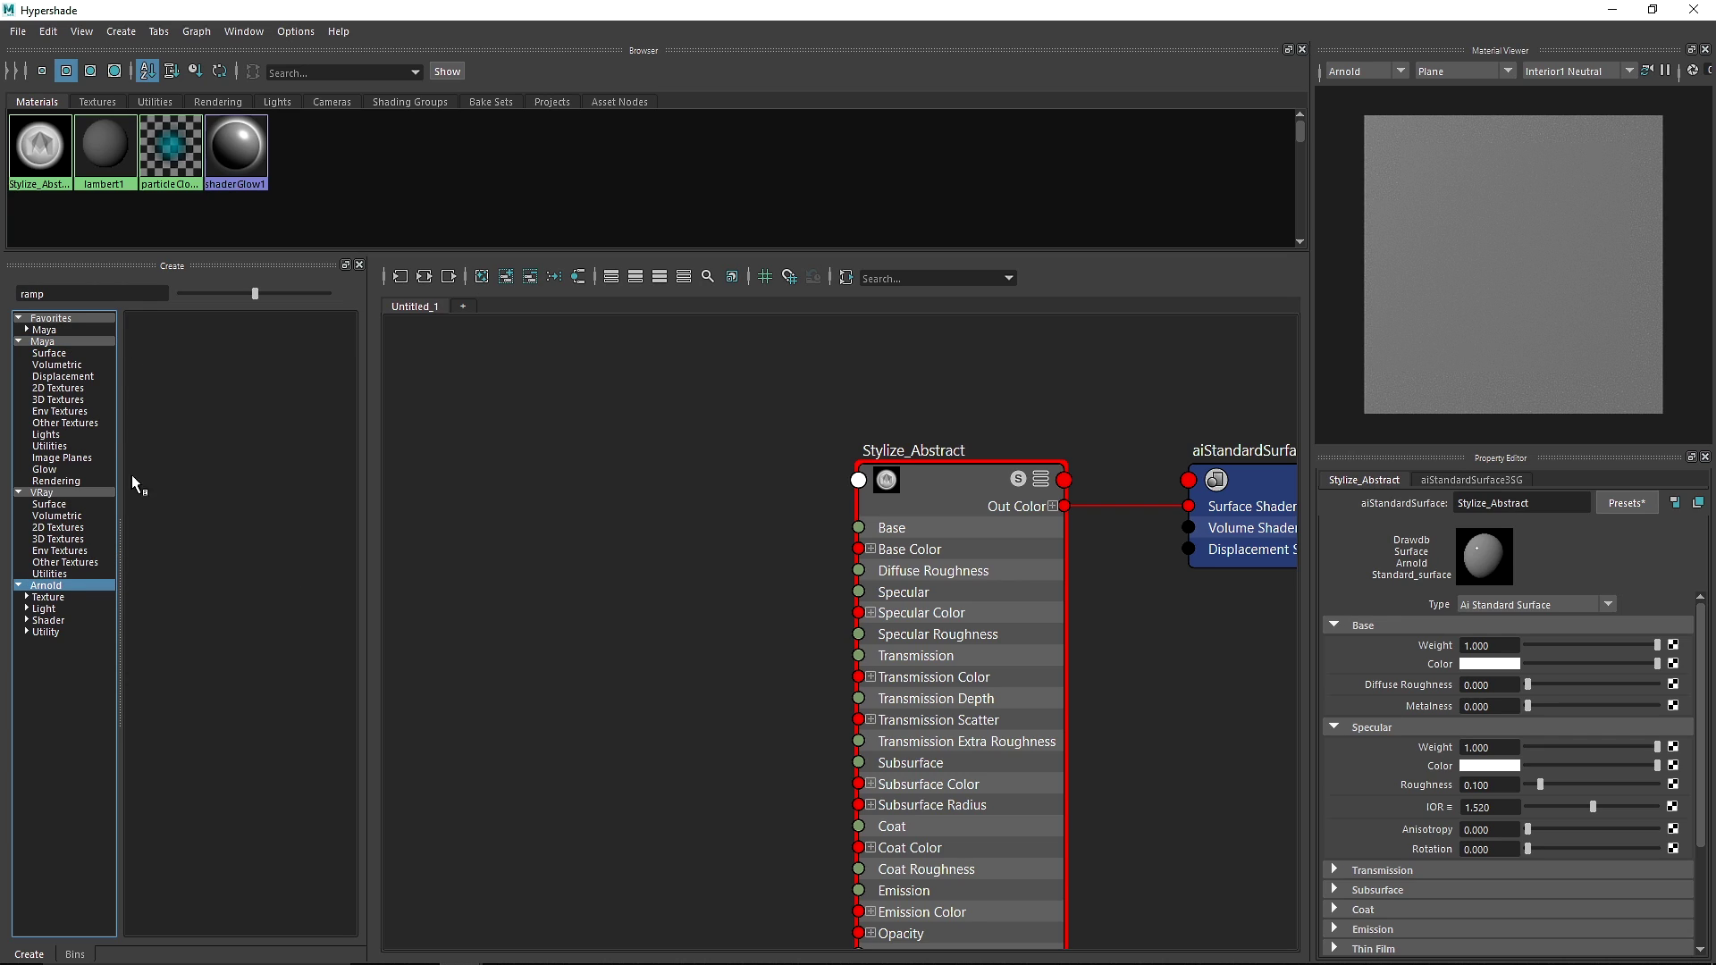
pyautogui.doubleClick(78, 293)
pyautogui.write('noise')
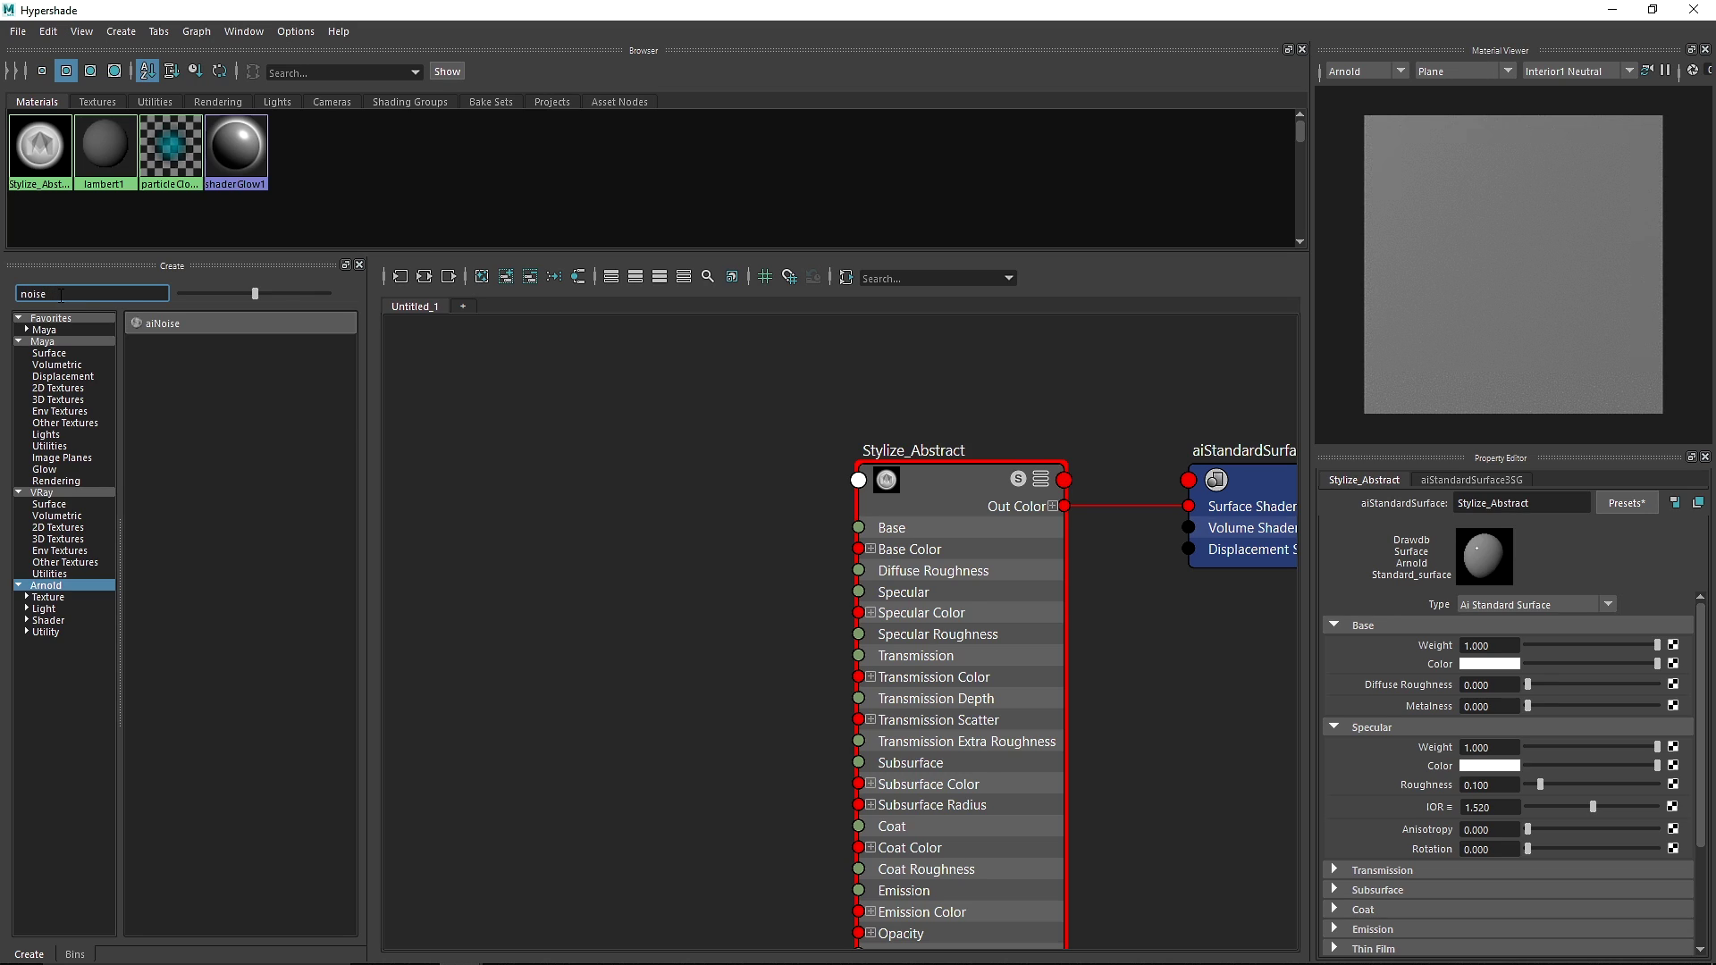
pyautogui.click(62, 341)
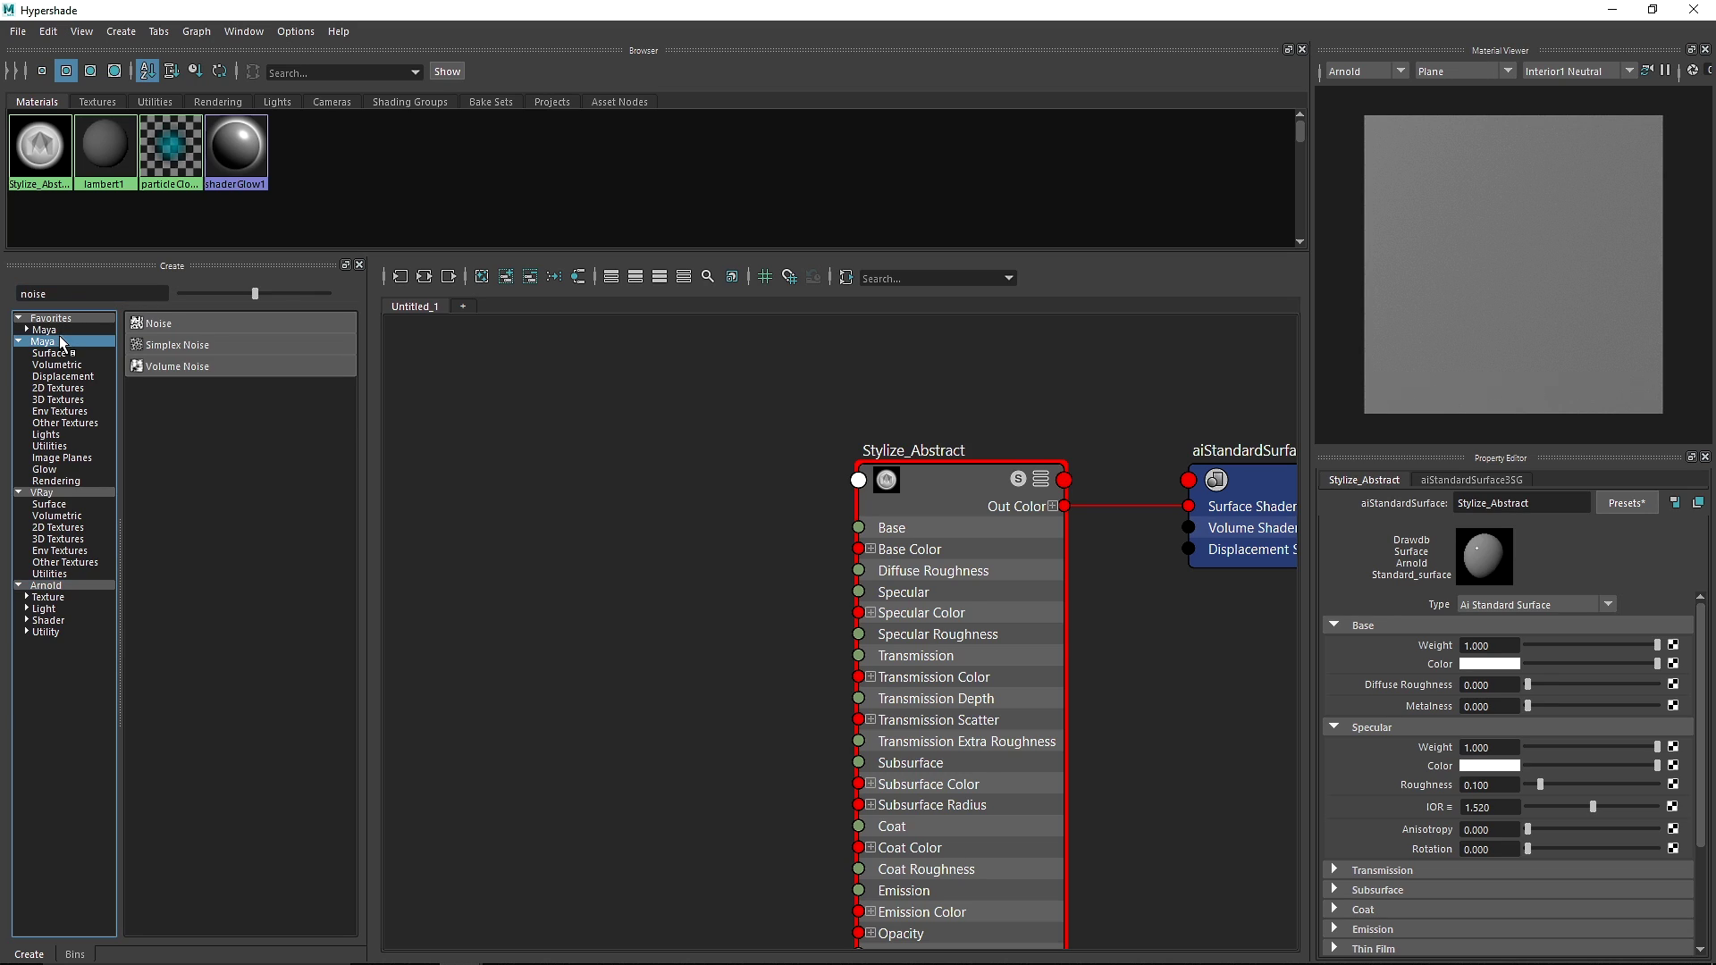
pyautogui.click(161, 320)
# Arrange noise1, place2dTexture3 and Stylize_Abstract in the graph and raise noise1's Threshold.
pyautogui.moveTo(984, 579); pyautogui.dragTo(755, 378)
pyautogui.moveTo(668, 610); pyautogui.dragTo(460, 583)
pyautogui.moveTo(1086, 581); pyautogui.dragTo(849, 583)
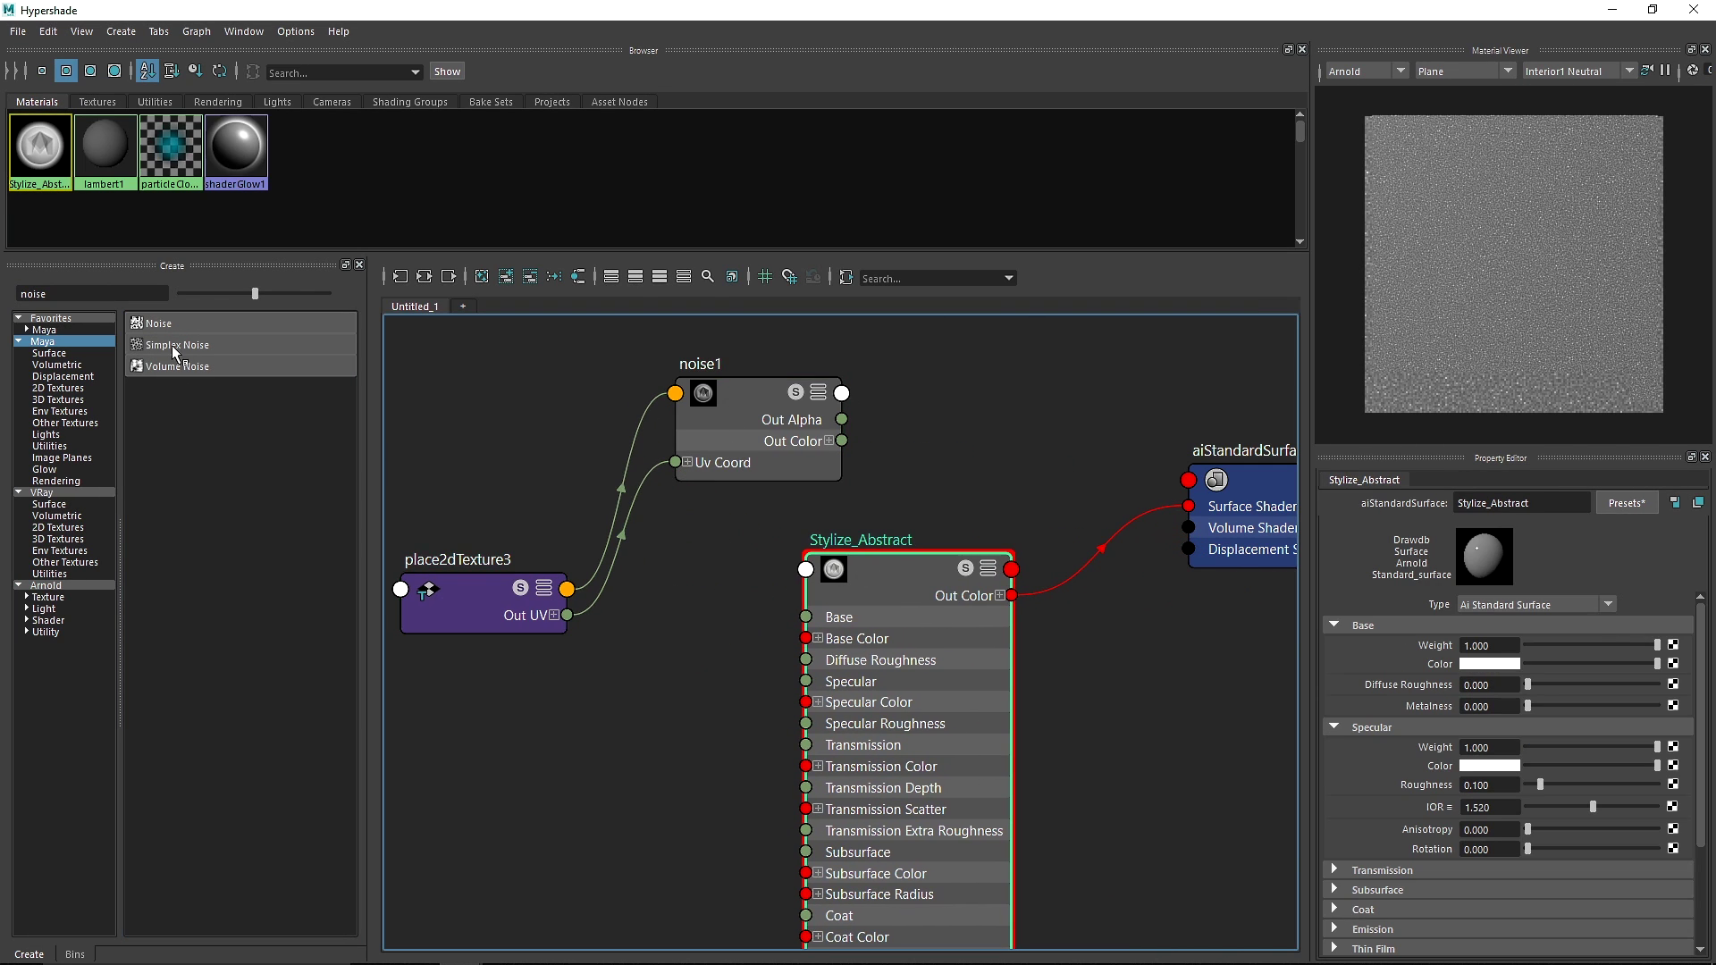
pyautogui.click(756, 421)
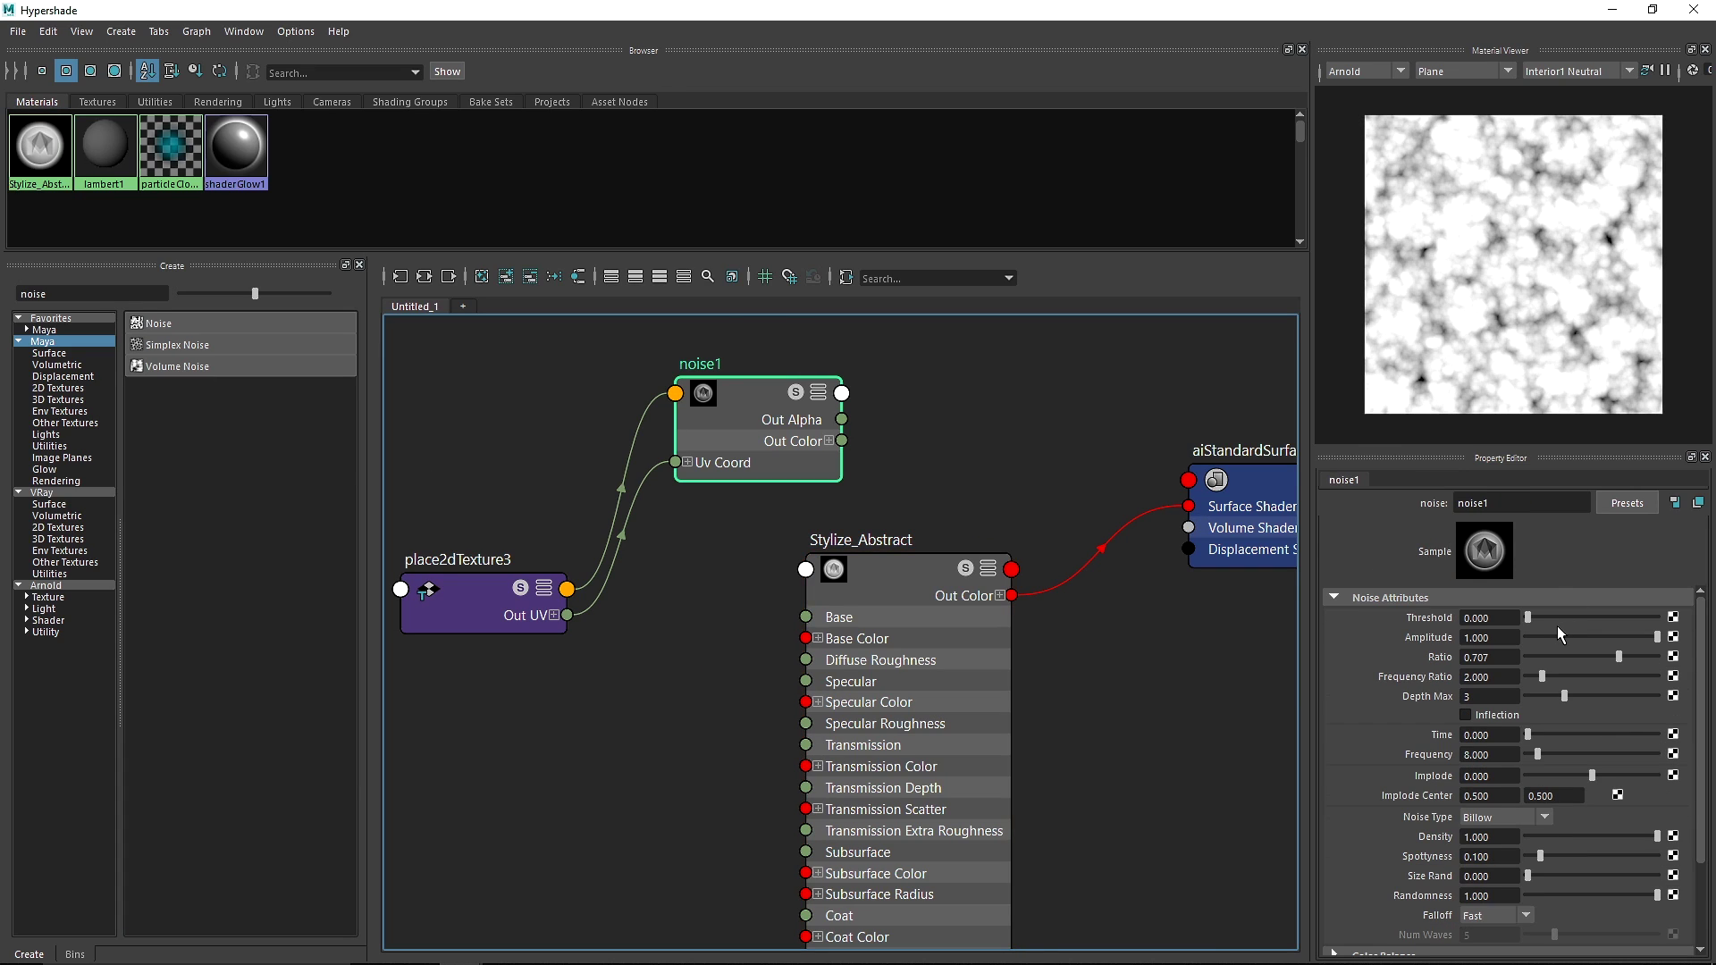
pyautogui.moveTo(1545, 617)
pyautogui.mouseDown()
pyautogui.moveTo(1639, 617)
pyautogui.moveTo(1536, 619)
pyautogui.mouseUp()
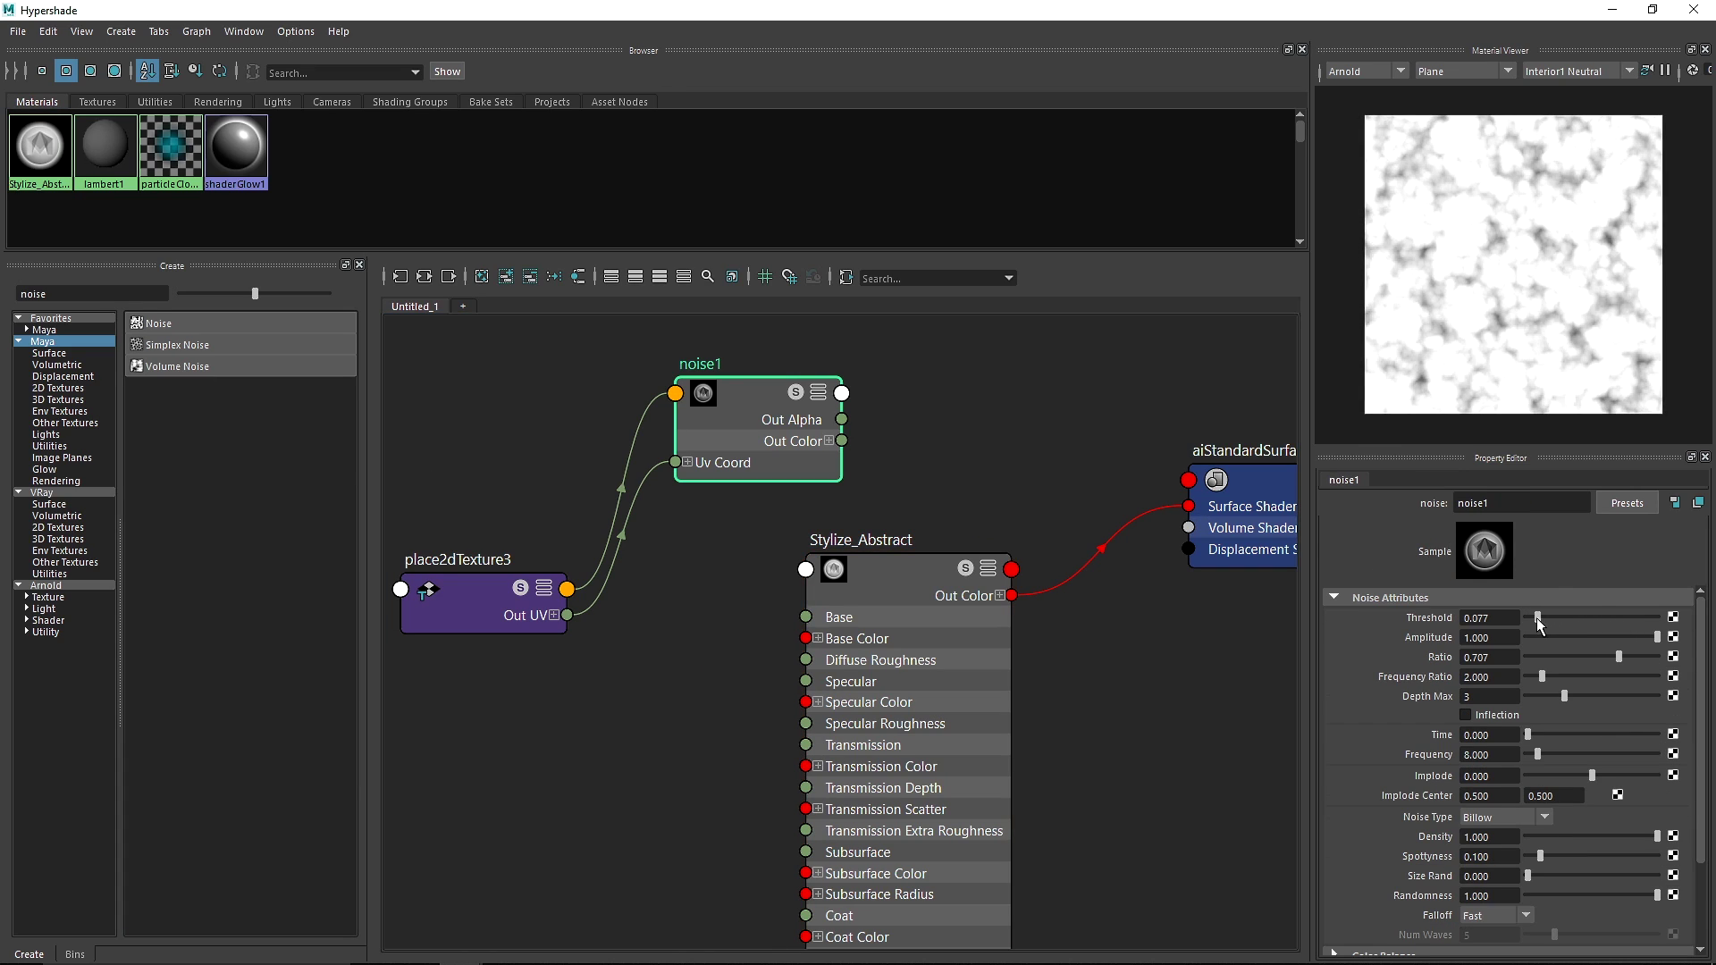
# Delete the trial noise1 and place2dTexture3 nodes.
pyautogui.click(729, 384)
pyautogui.press('Delete')
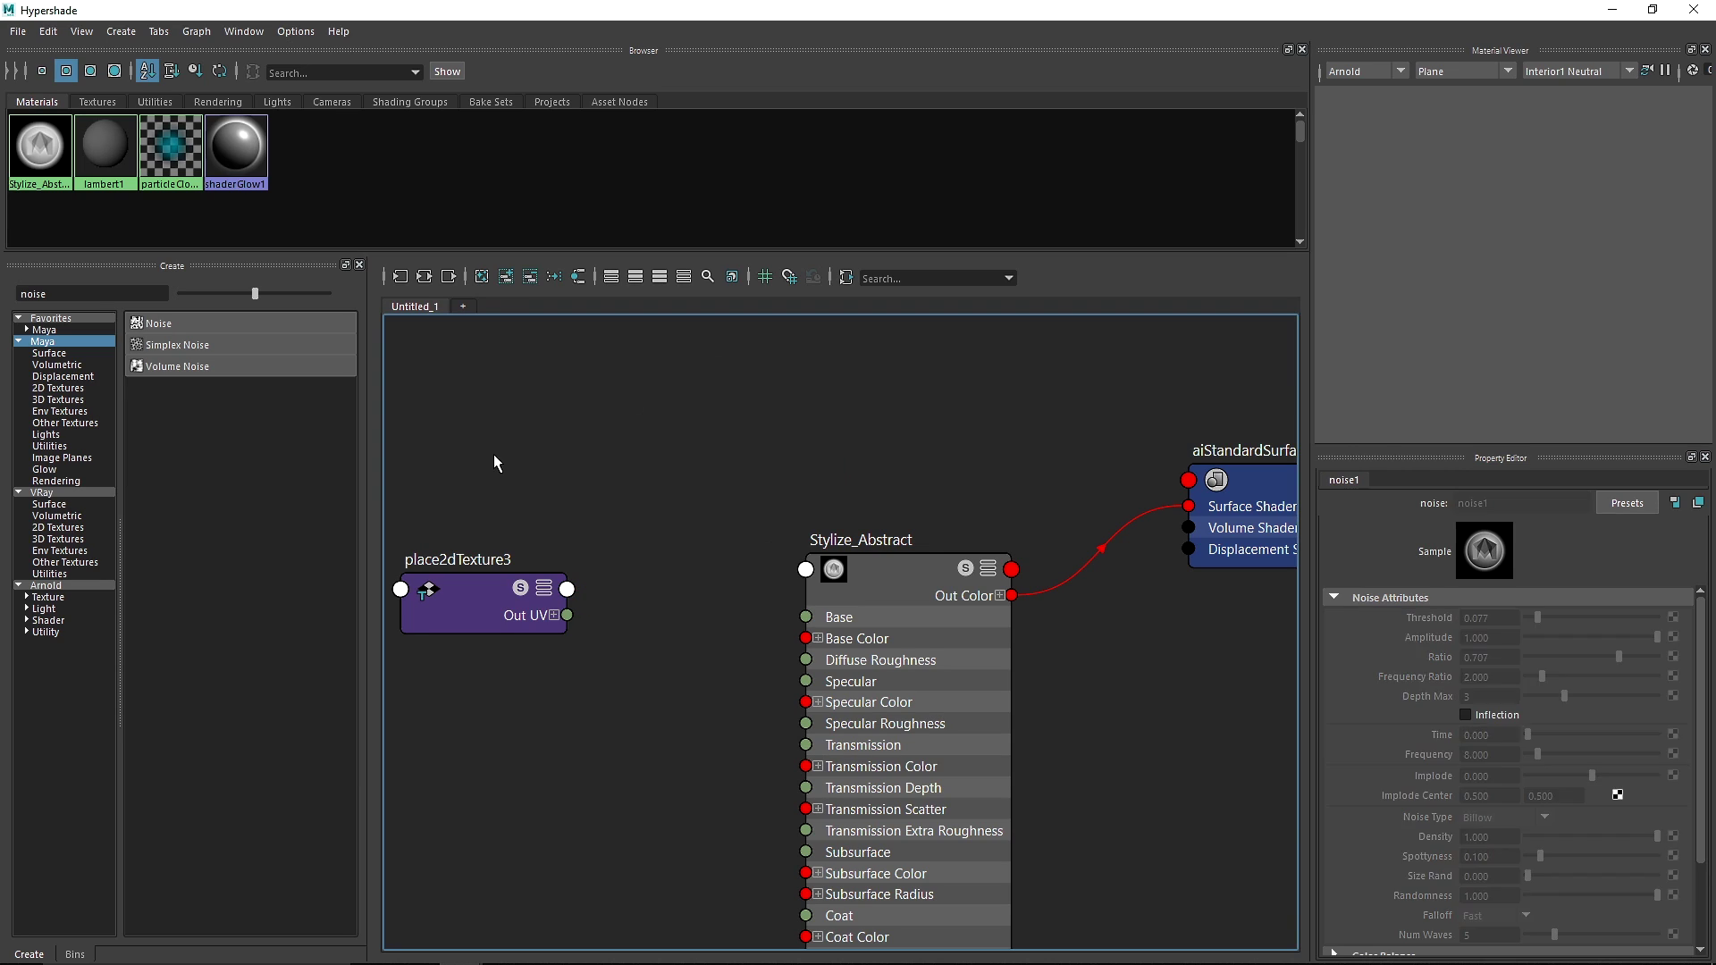
pyautogui.click(474, 626)
pyautogui.press('Delete')
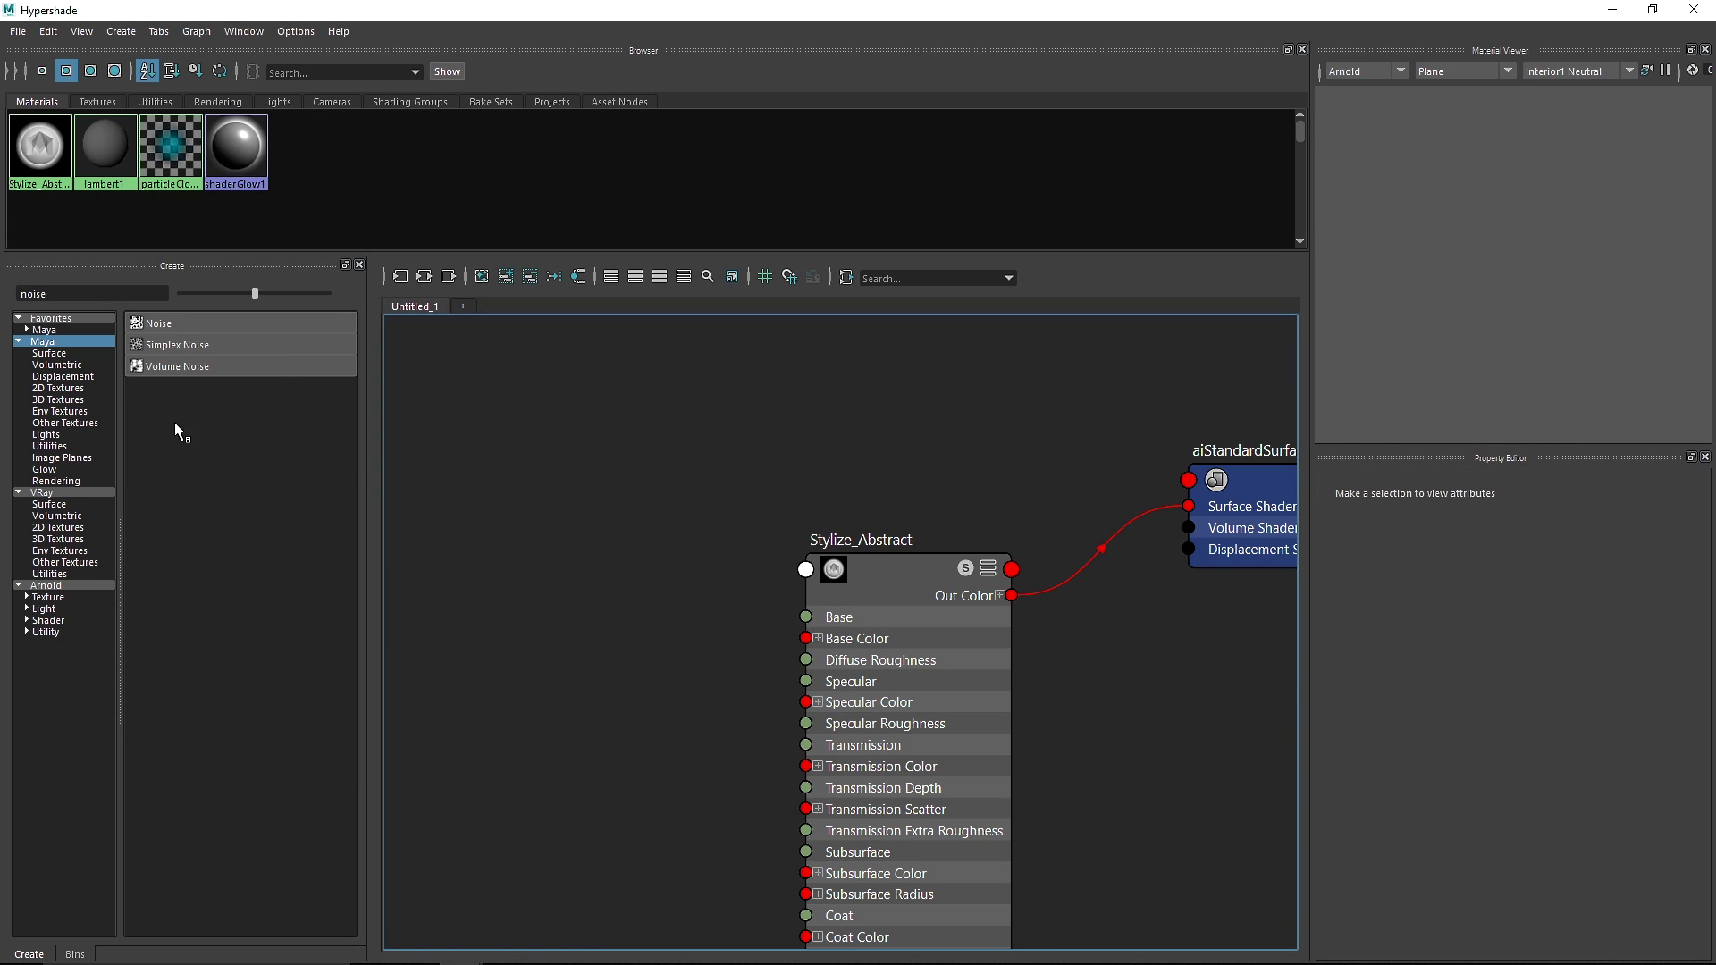
# Add an Arnold aiNoise node and place it left of Stylize_Abstract.
pyautogui.click(75, 587)
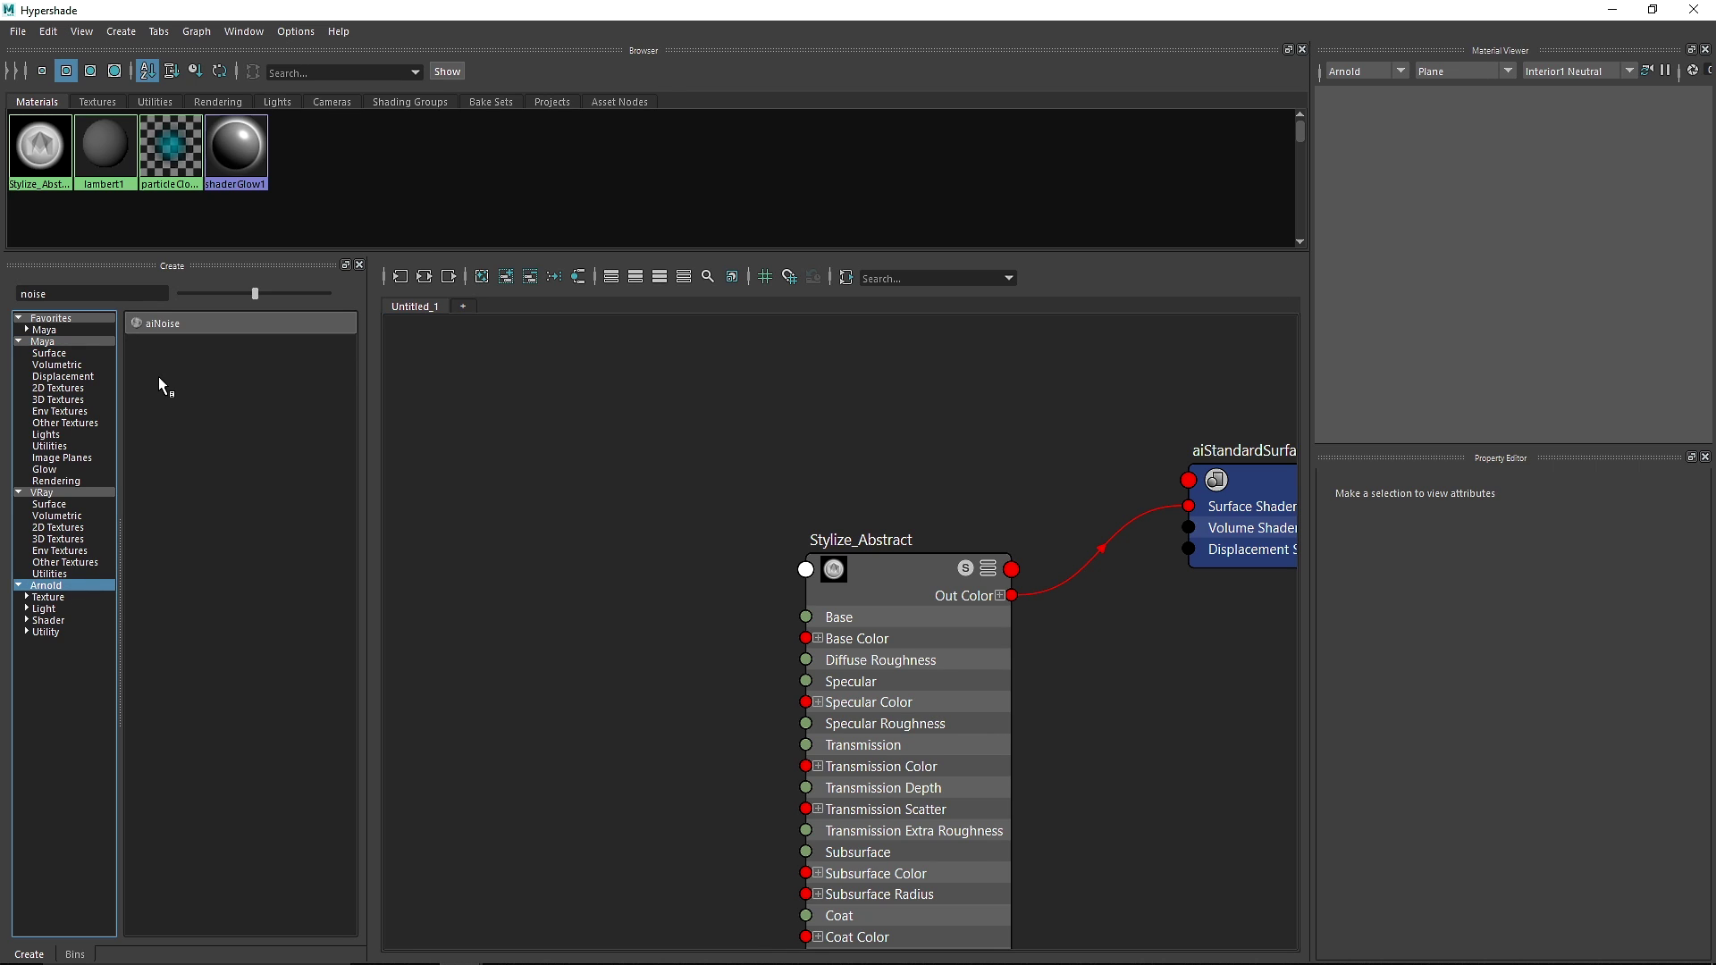
pyautogui.scroll(-3, 769, 632)
pyautogui.click(167, 315)
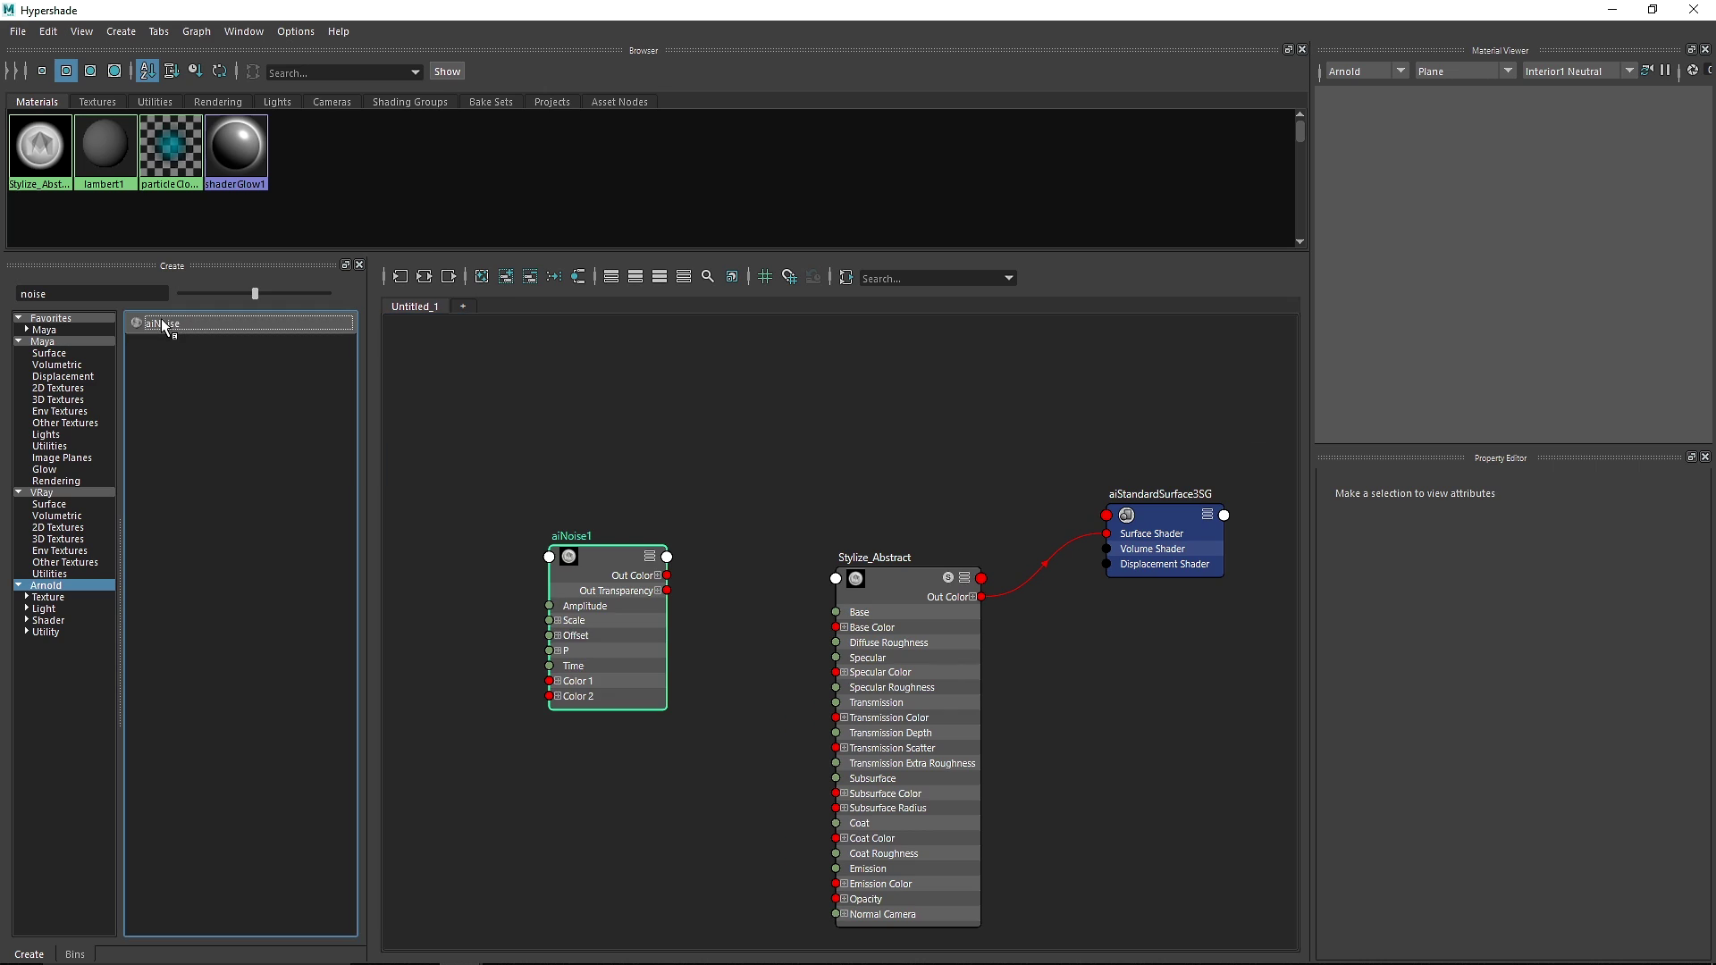
pyautogui.moveTo(546, 507); pyautogui.dragTo(662, 426, button='middle')
pyautogui.moveTo(751, 490); pyautogui.dragTo(762, 571)
pyautogui.scroll(2, 887, 597)
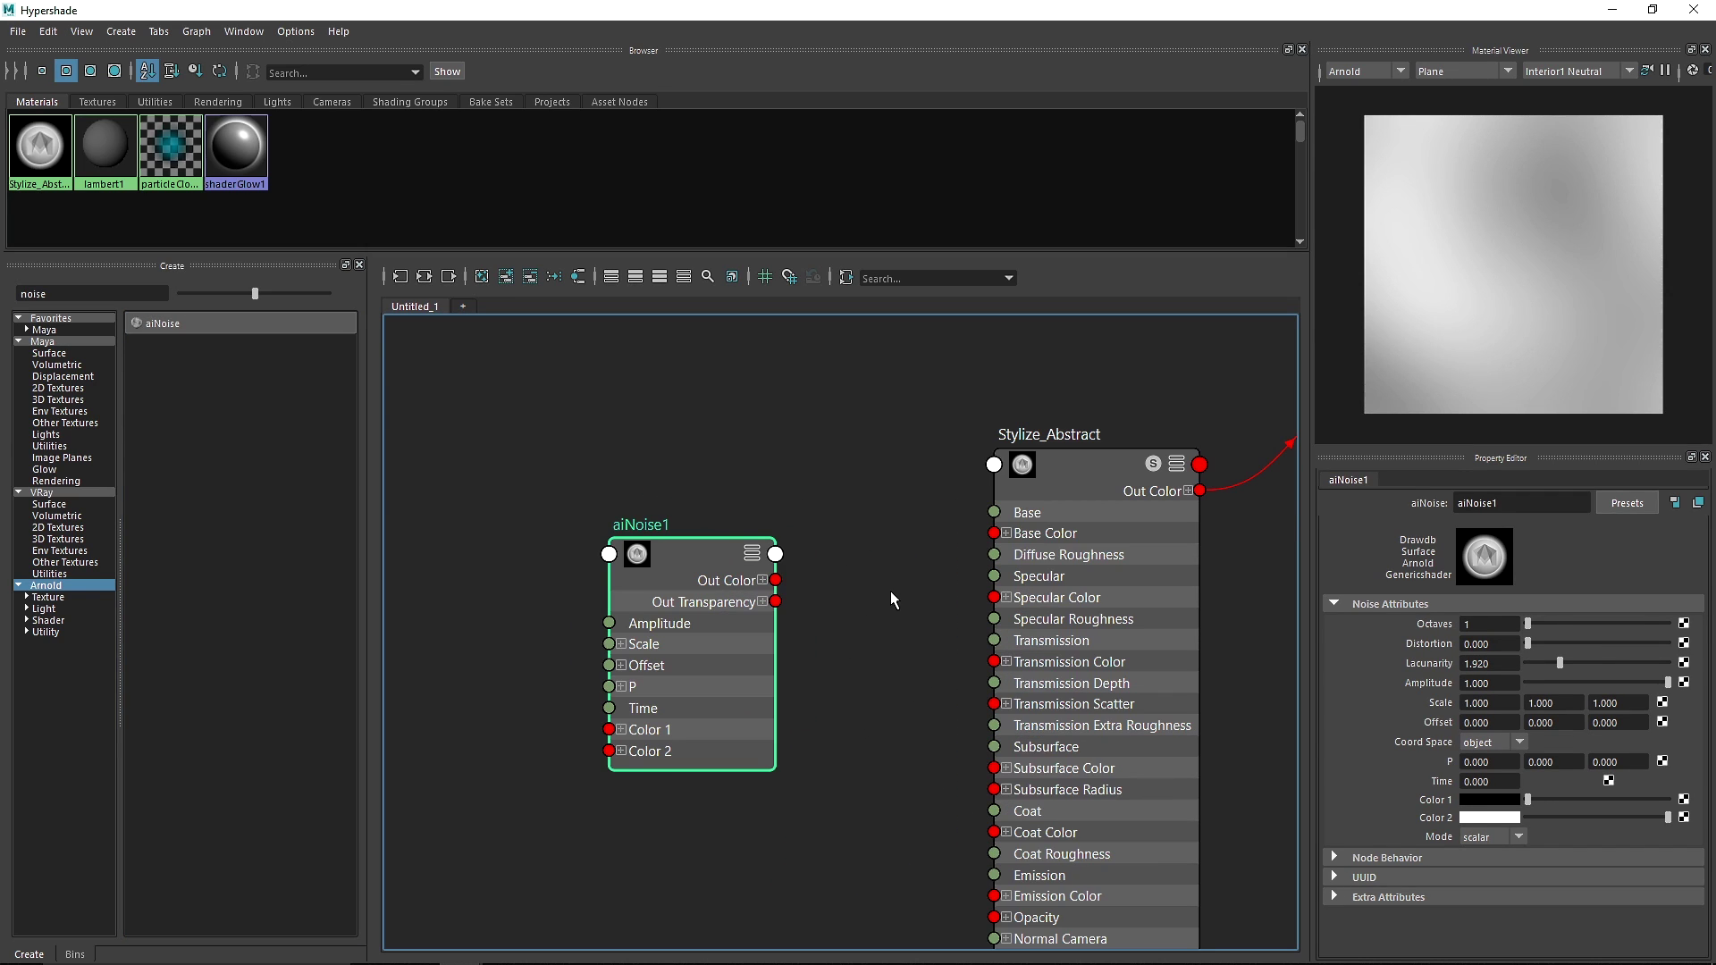
# Set aiNoise1 Octaves to 8, with trial Lacunarity 1.1 and Amplitude 5.
pyautogui.moveTo(1528, 624); pyautogui.dragTo(1668, 623)
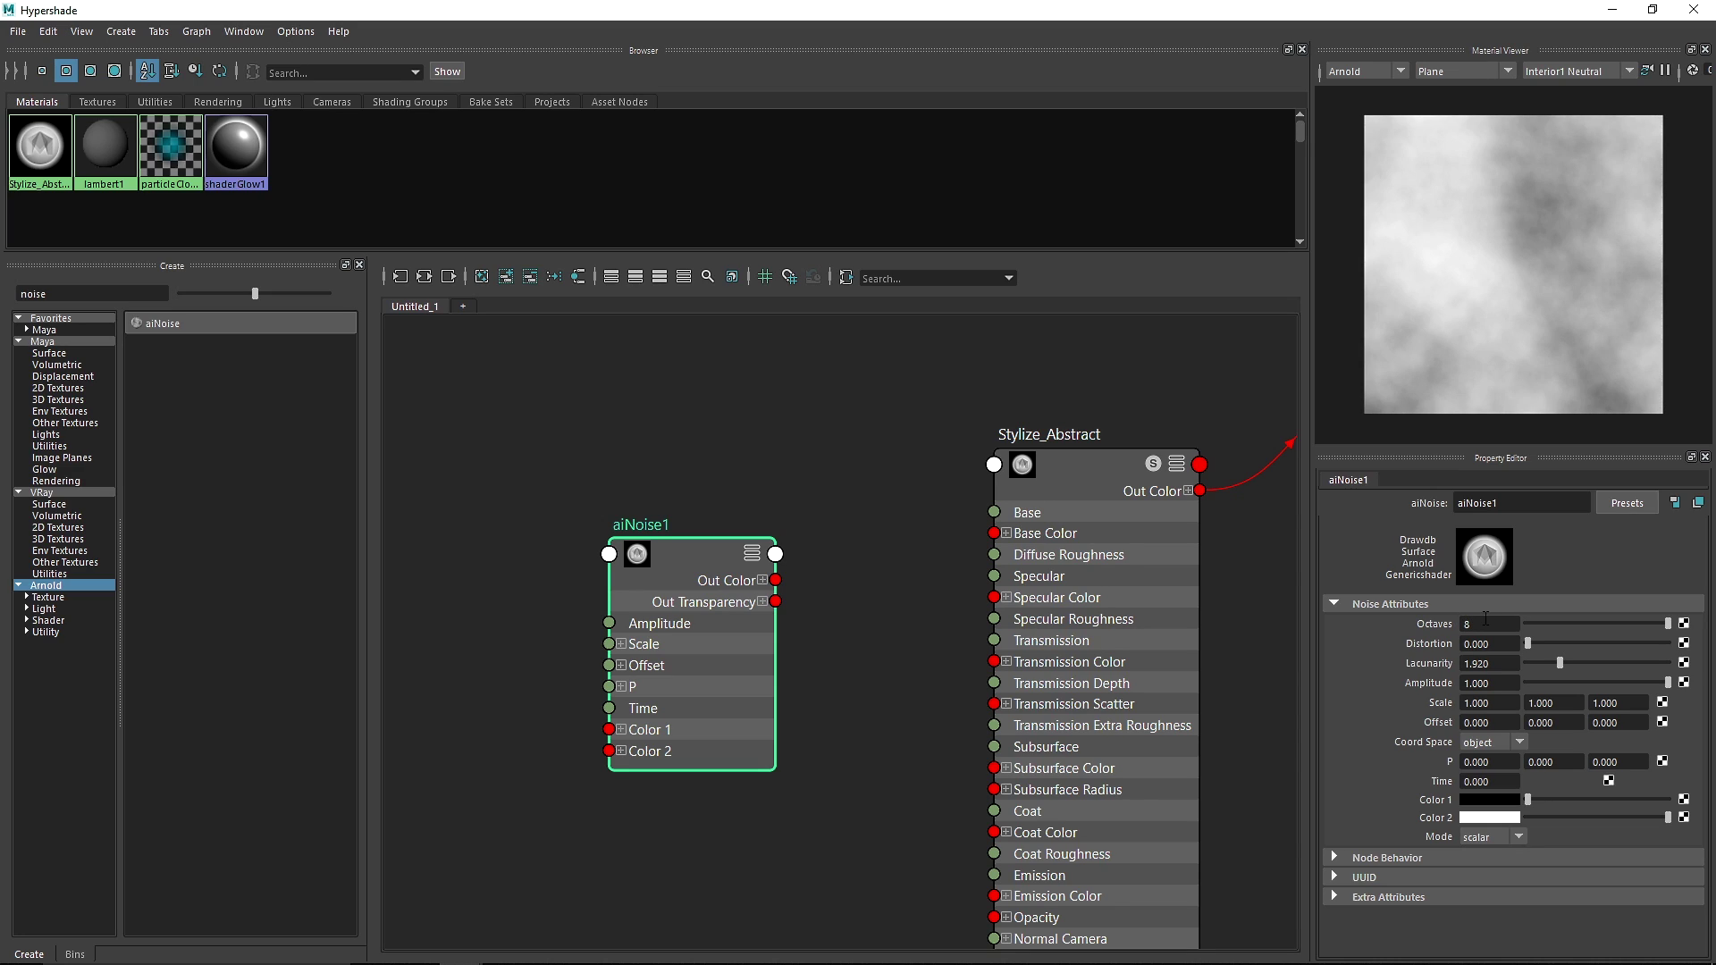
pyautogui.click(1489, 663)
pyautogui.write('.1')
pyautogui.write('1')
pyautogui.press('Return')
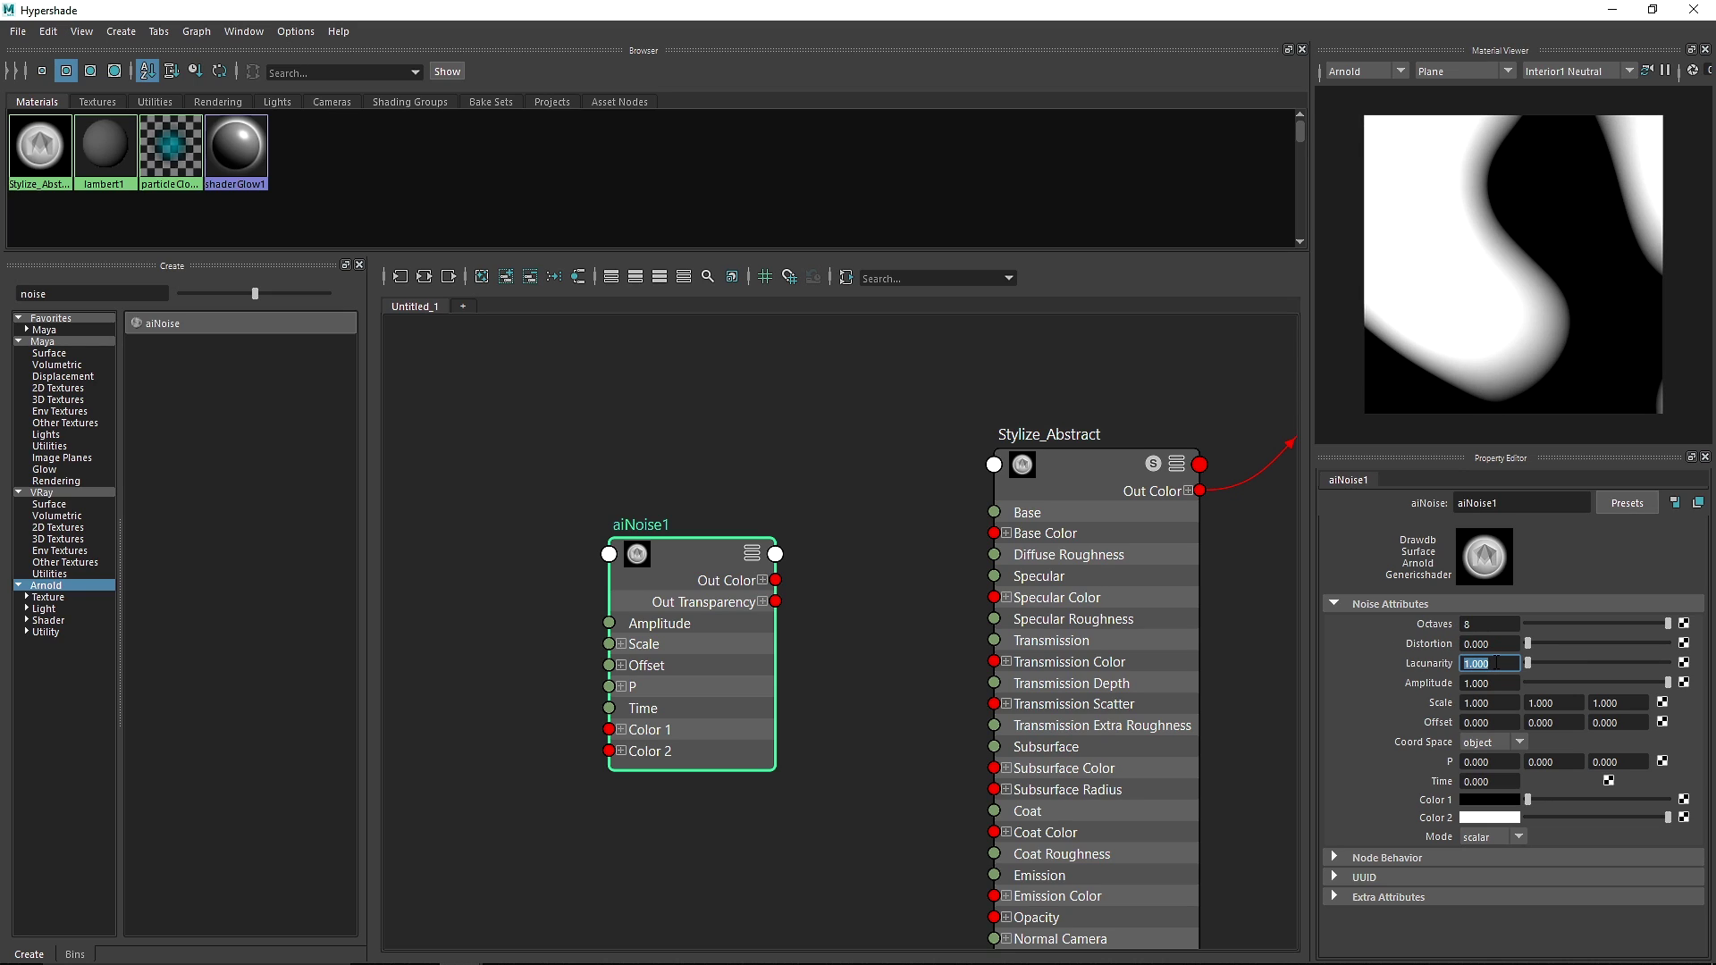
pyautogui.write('1.1')
pyautogui.press('Tab')
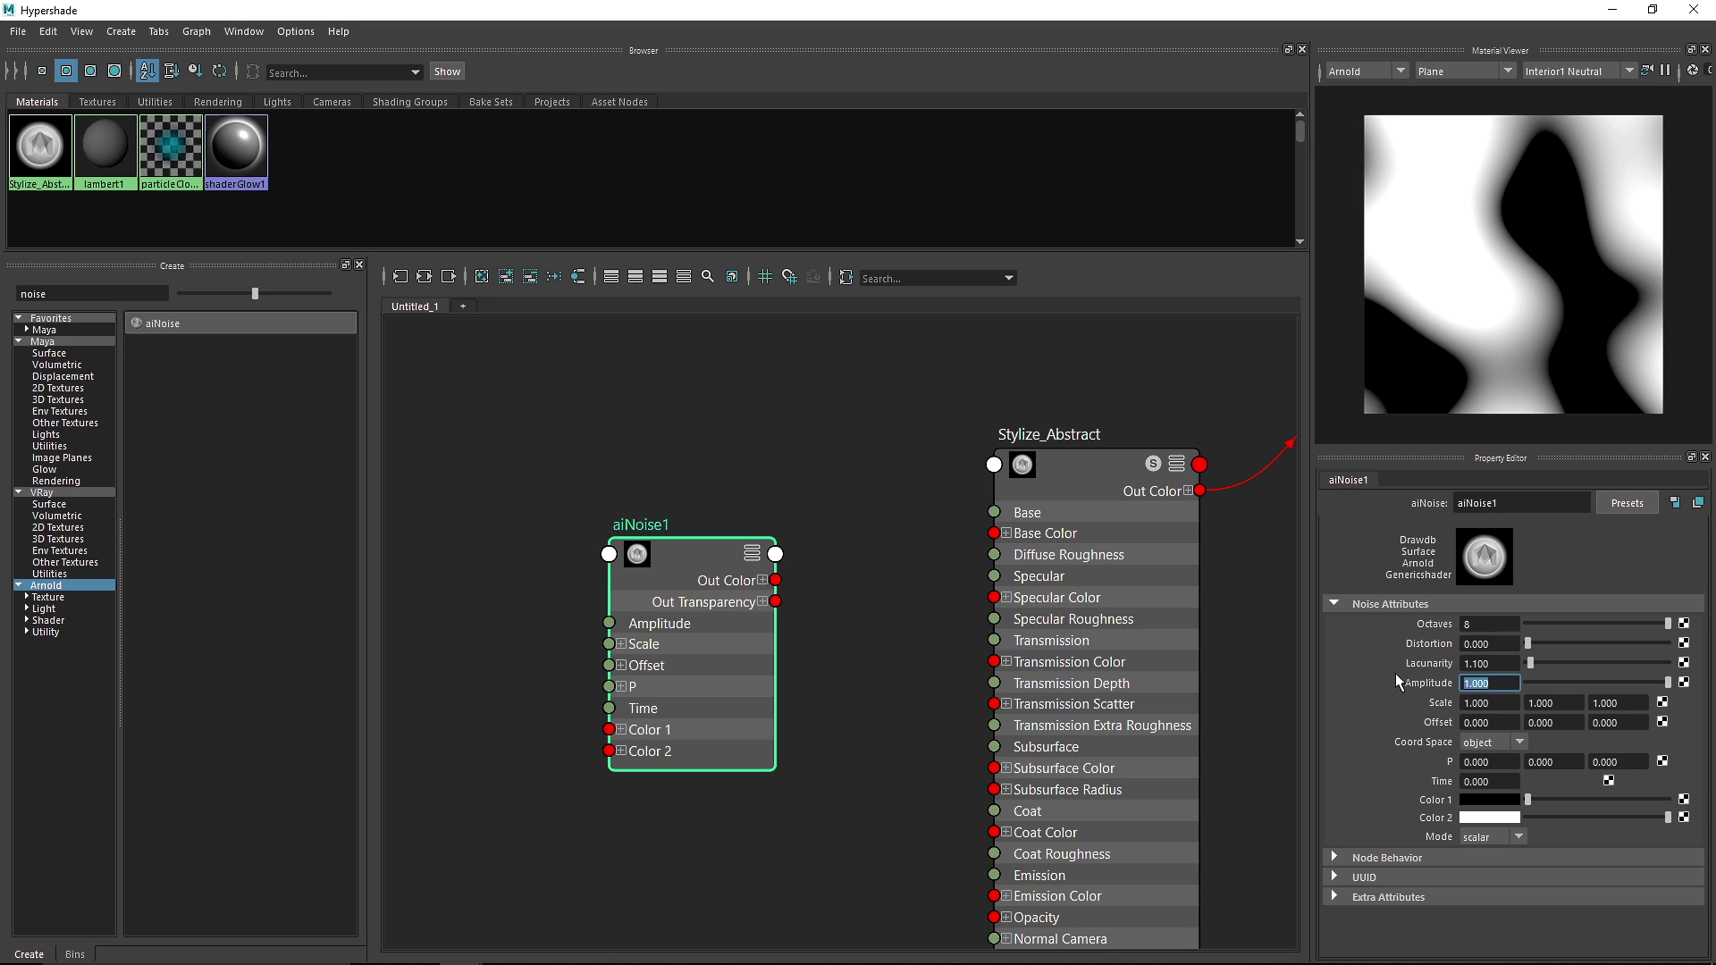
pyautogui.write('5')
pyautogui.press('Return')
# Settle aiNoise1 at Distortion 2, Lacunarity 1 and Amplitude 10.
pyautogui.click(1491, 644)
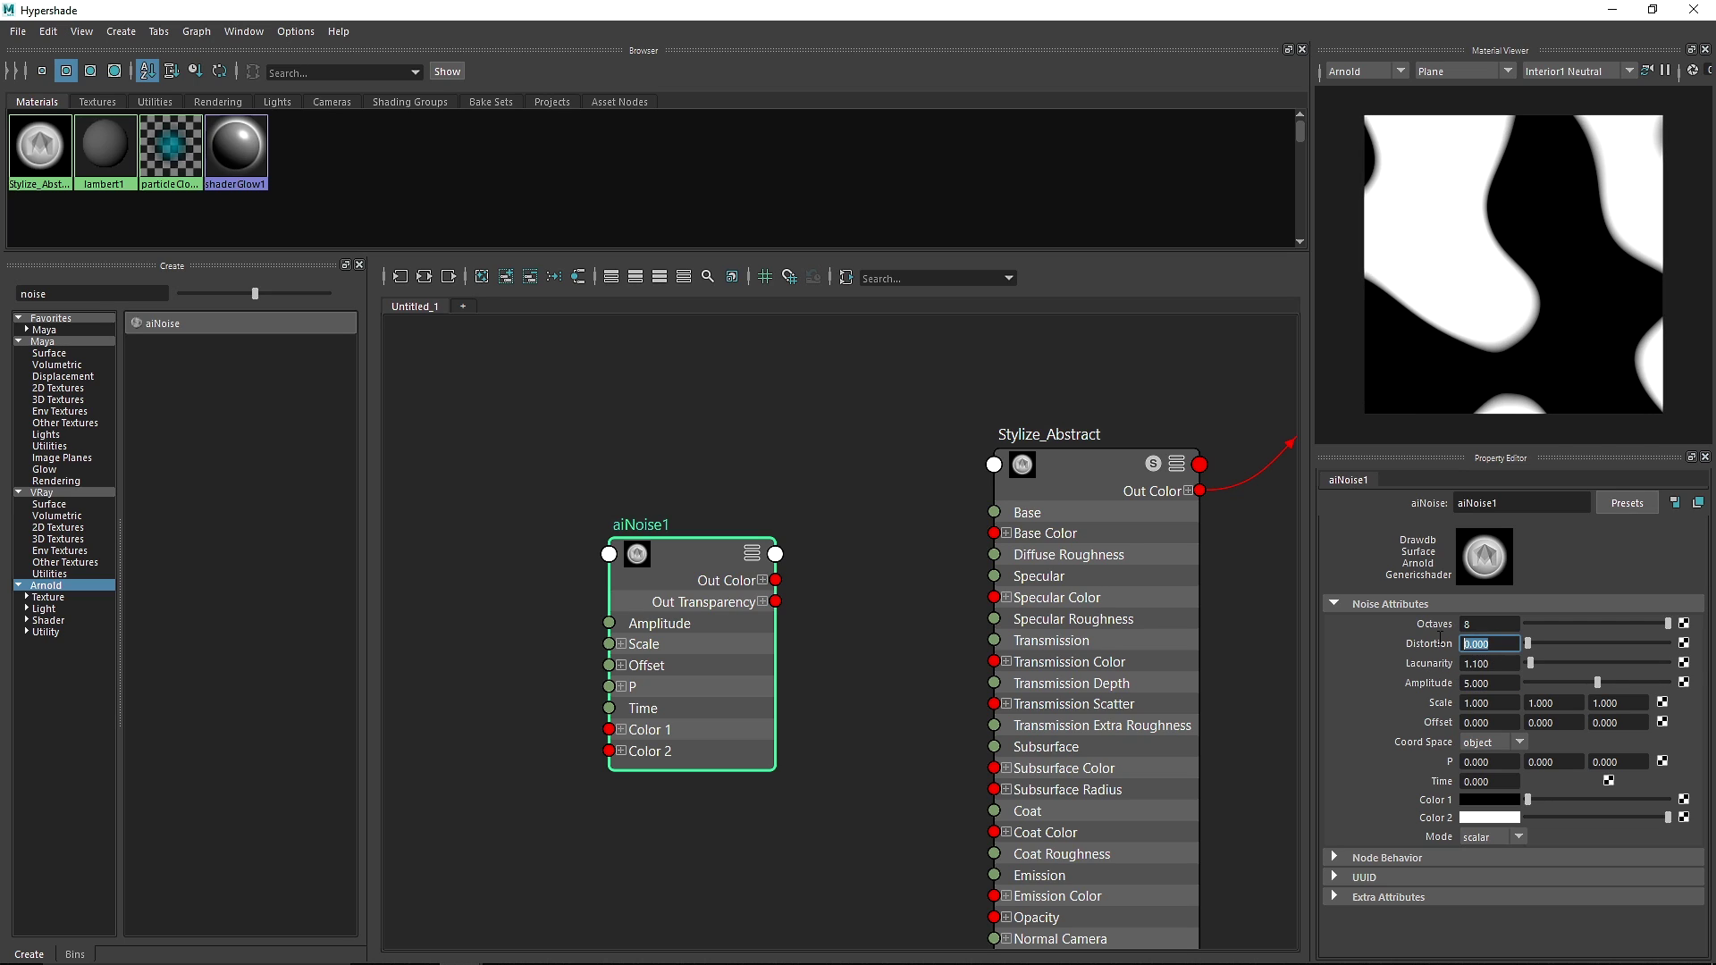
pyautogui.write('1')
pyautogui.press('Return')
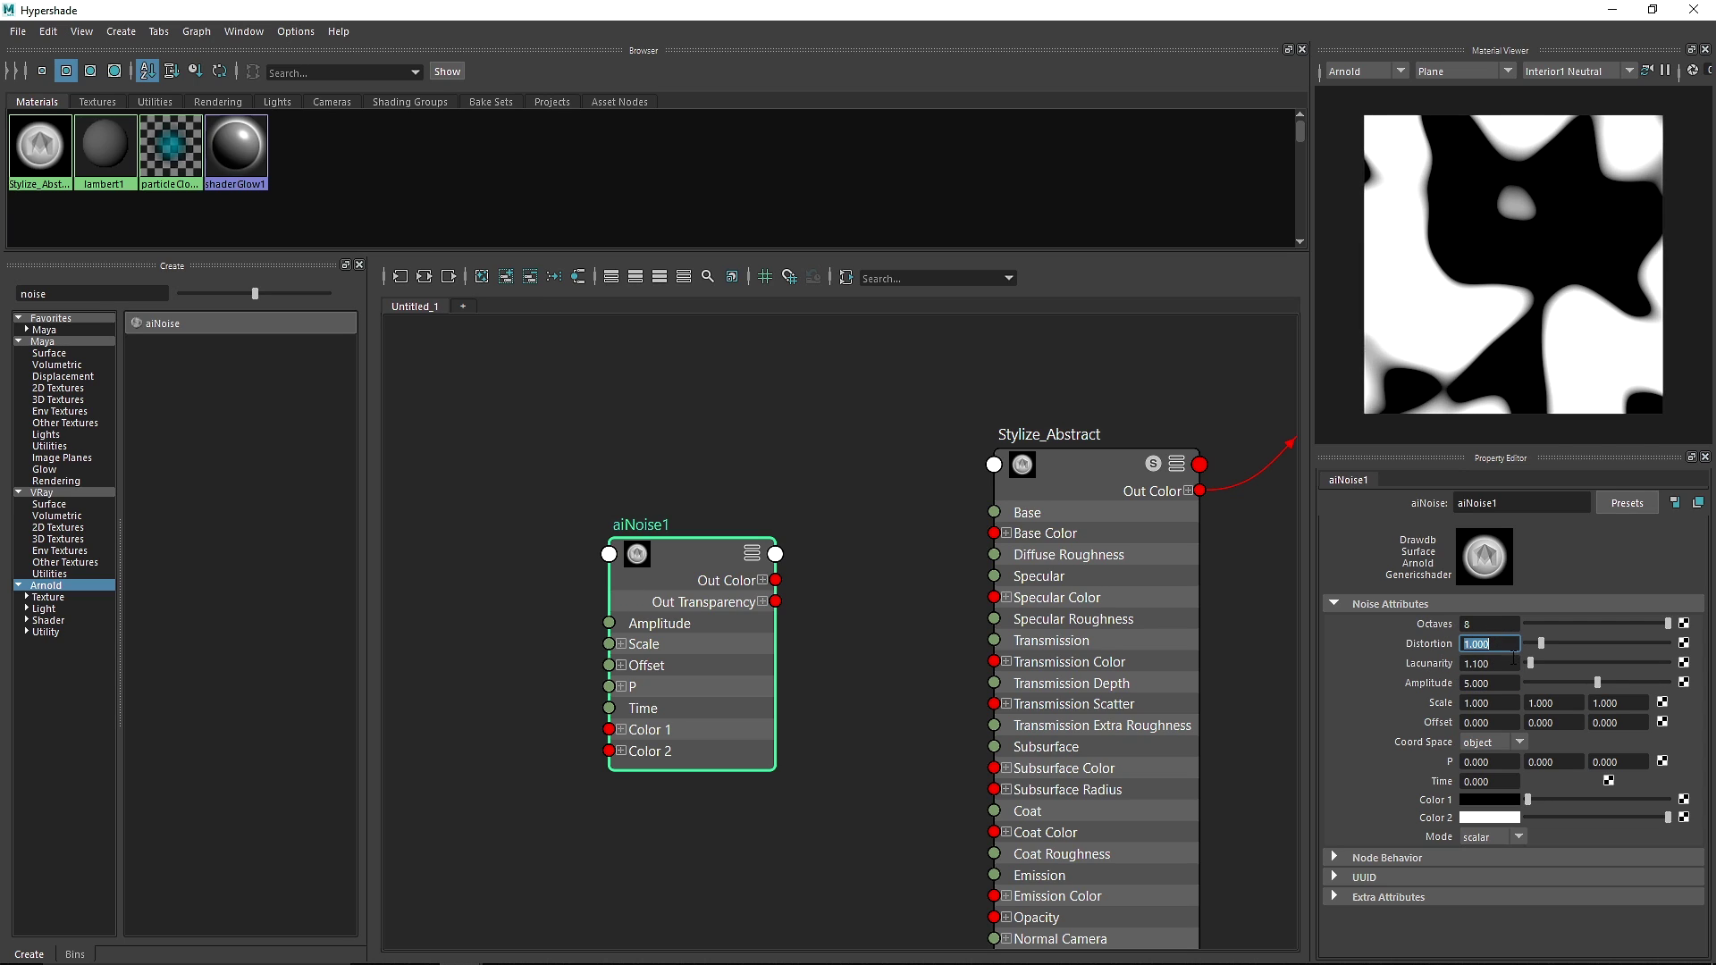
pyautogui.click(1510, 661)
pyautogui.write('1')
pyautogui.press('Return')
pyautogui.click(1494, 648)
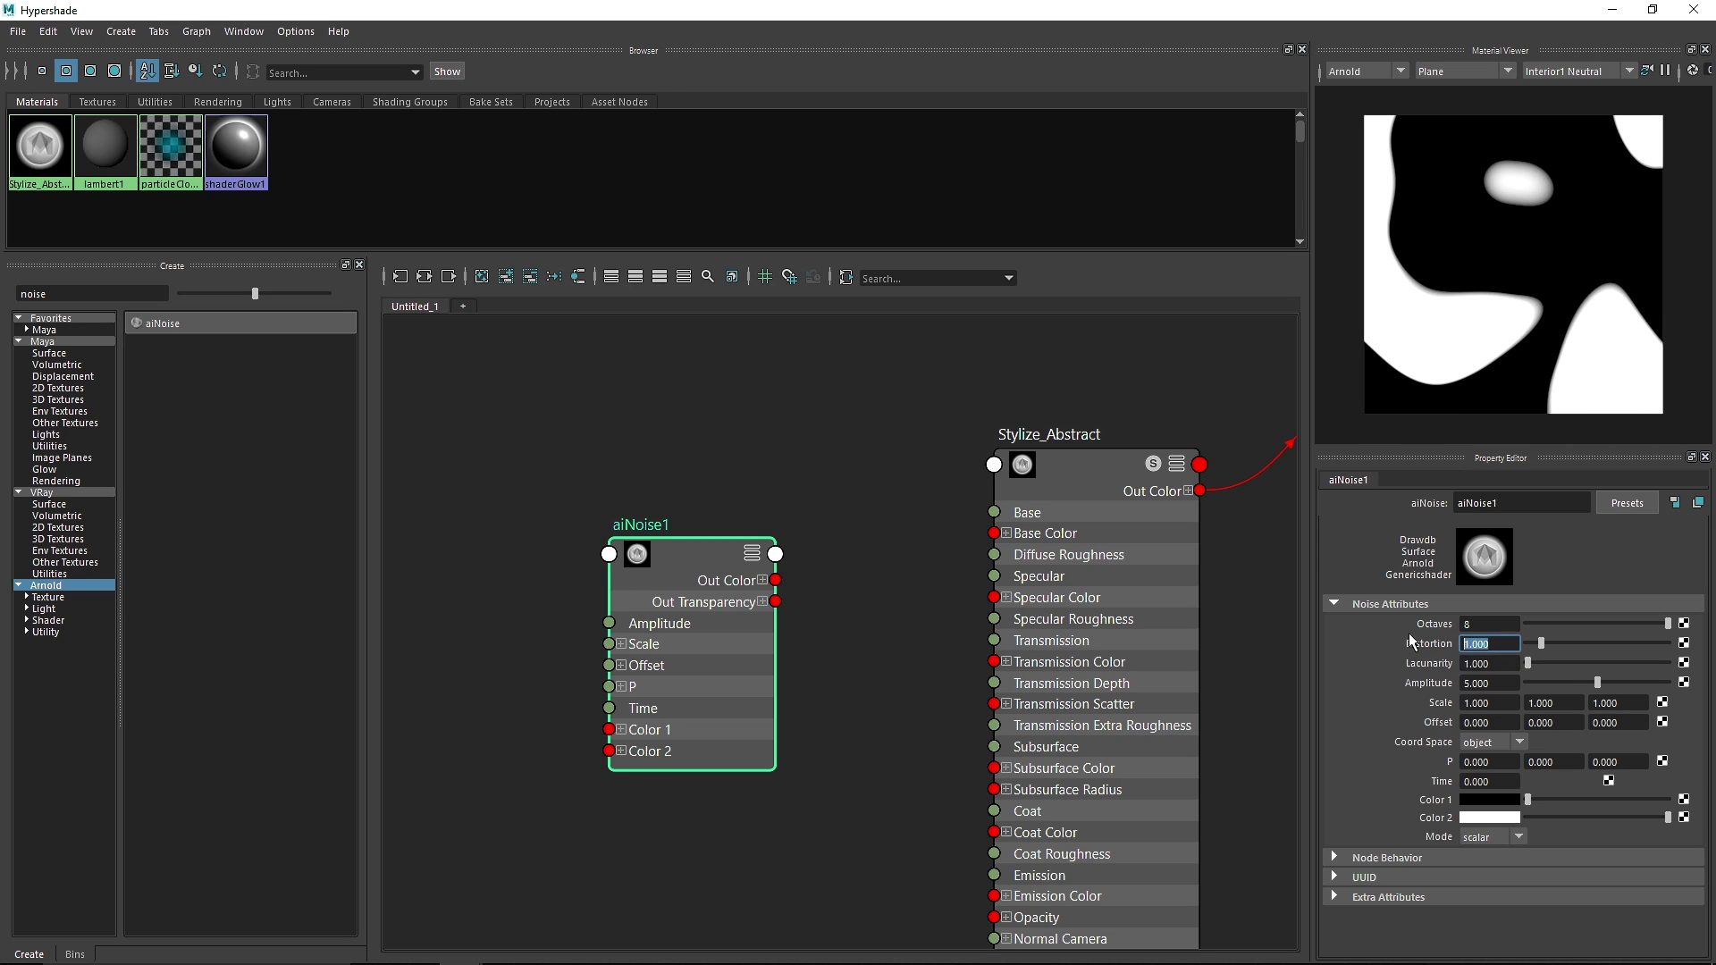
pyautogui.write('2')
pyautogui.press('Return')
pyautogui.click(1477, 684)
pyautogui.write('10')
pyautogui.press('Return')
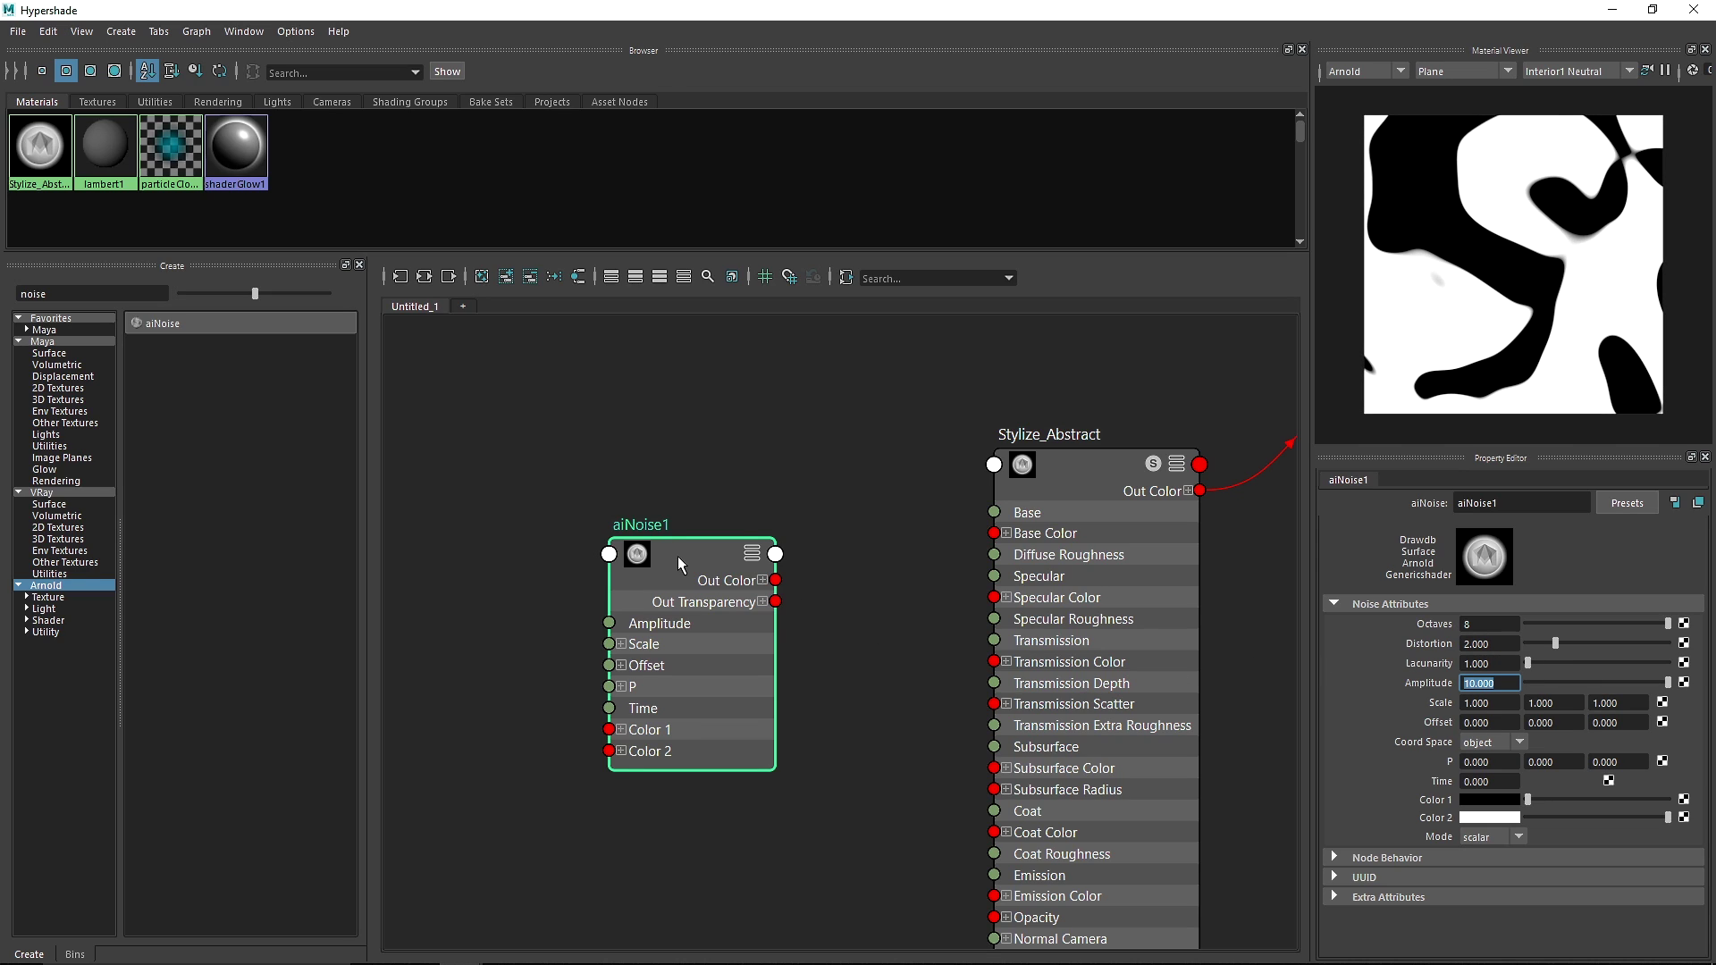
# Wire aiNoise1's Out Color into Stylize_Abstract's Base Color and preview it on a shader ball.
pyautogui.moveTo(678, 556); pyautogui.dragTo(701, 556)
pyautogui.moveTo(799, 580); pyautogui.dragTo(1046, 534)
pyautogui.click(1075, 481)
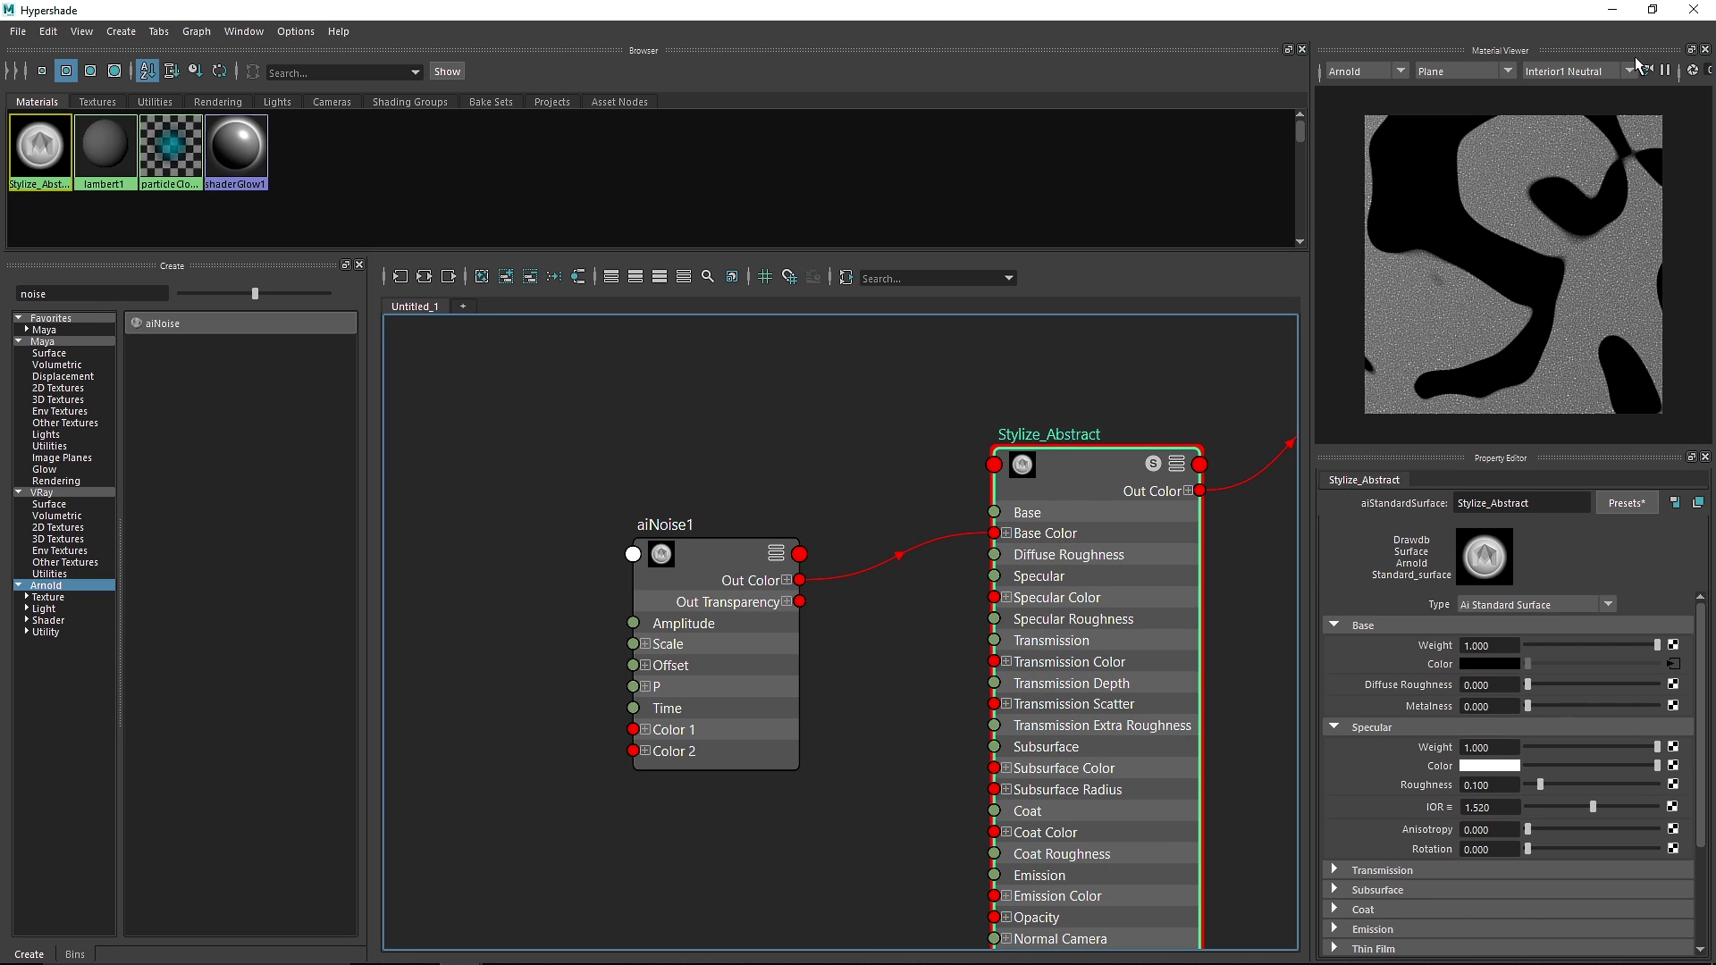
pyautogui.click(1484, 71)
pyautogui.click(1463, 136)
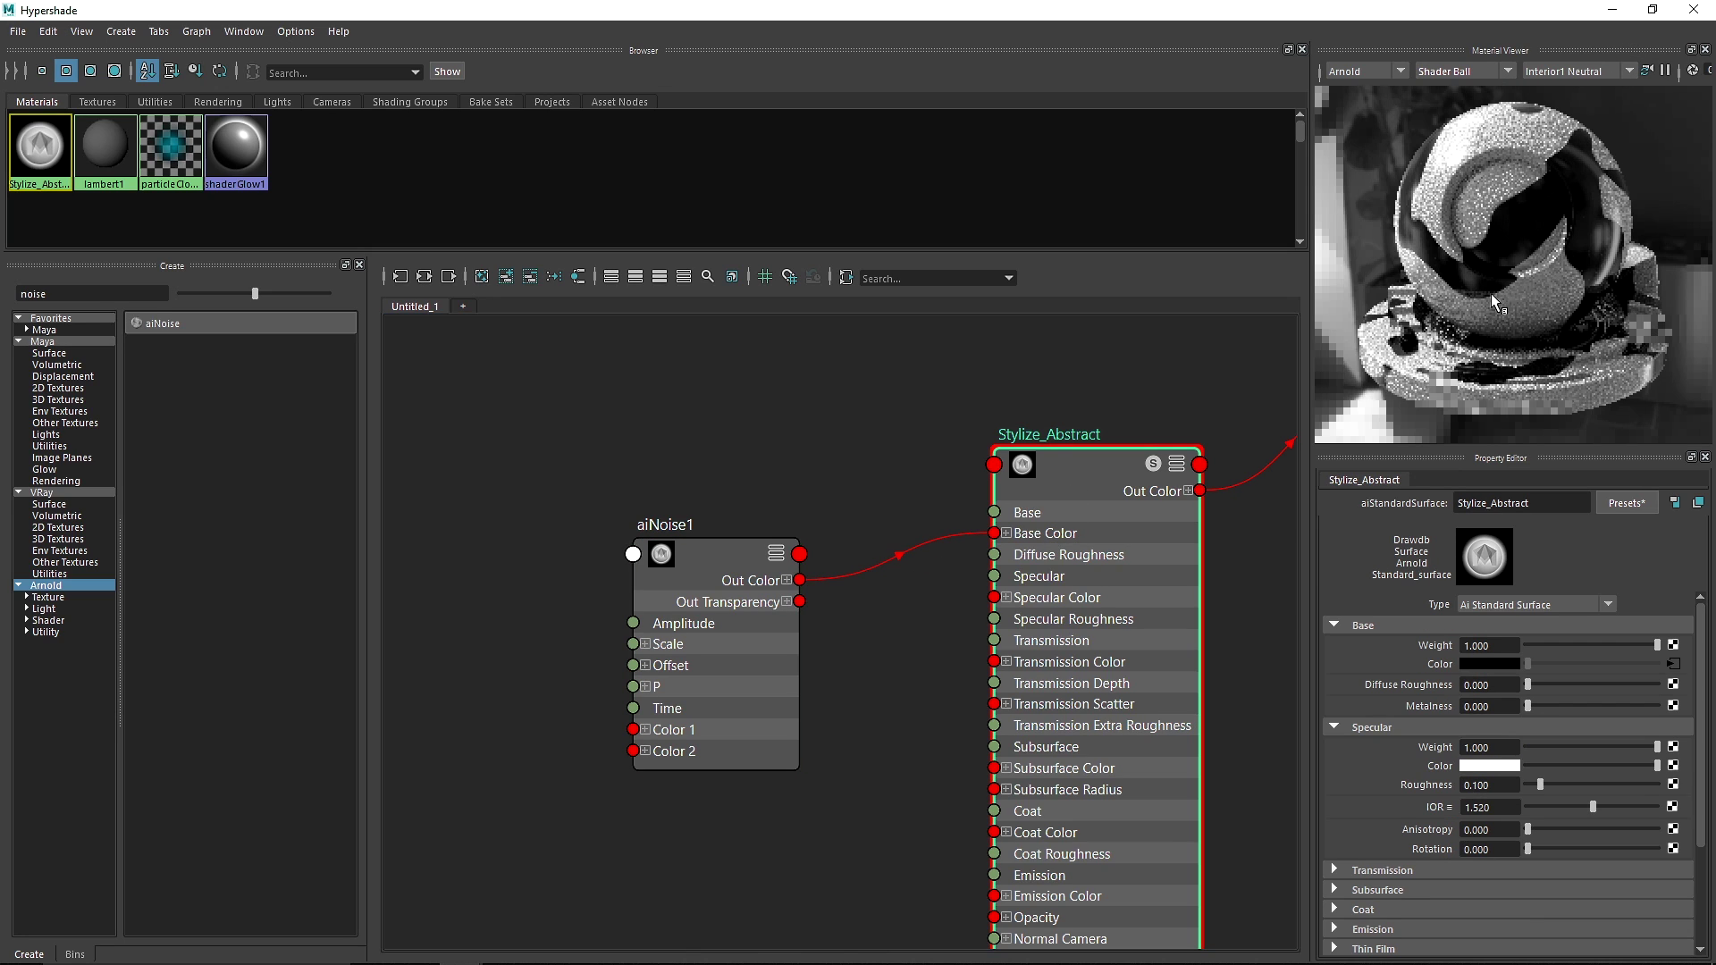
pyautogui.moveTo(1450, 268); pyautogui.dragTo(1502, 303)
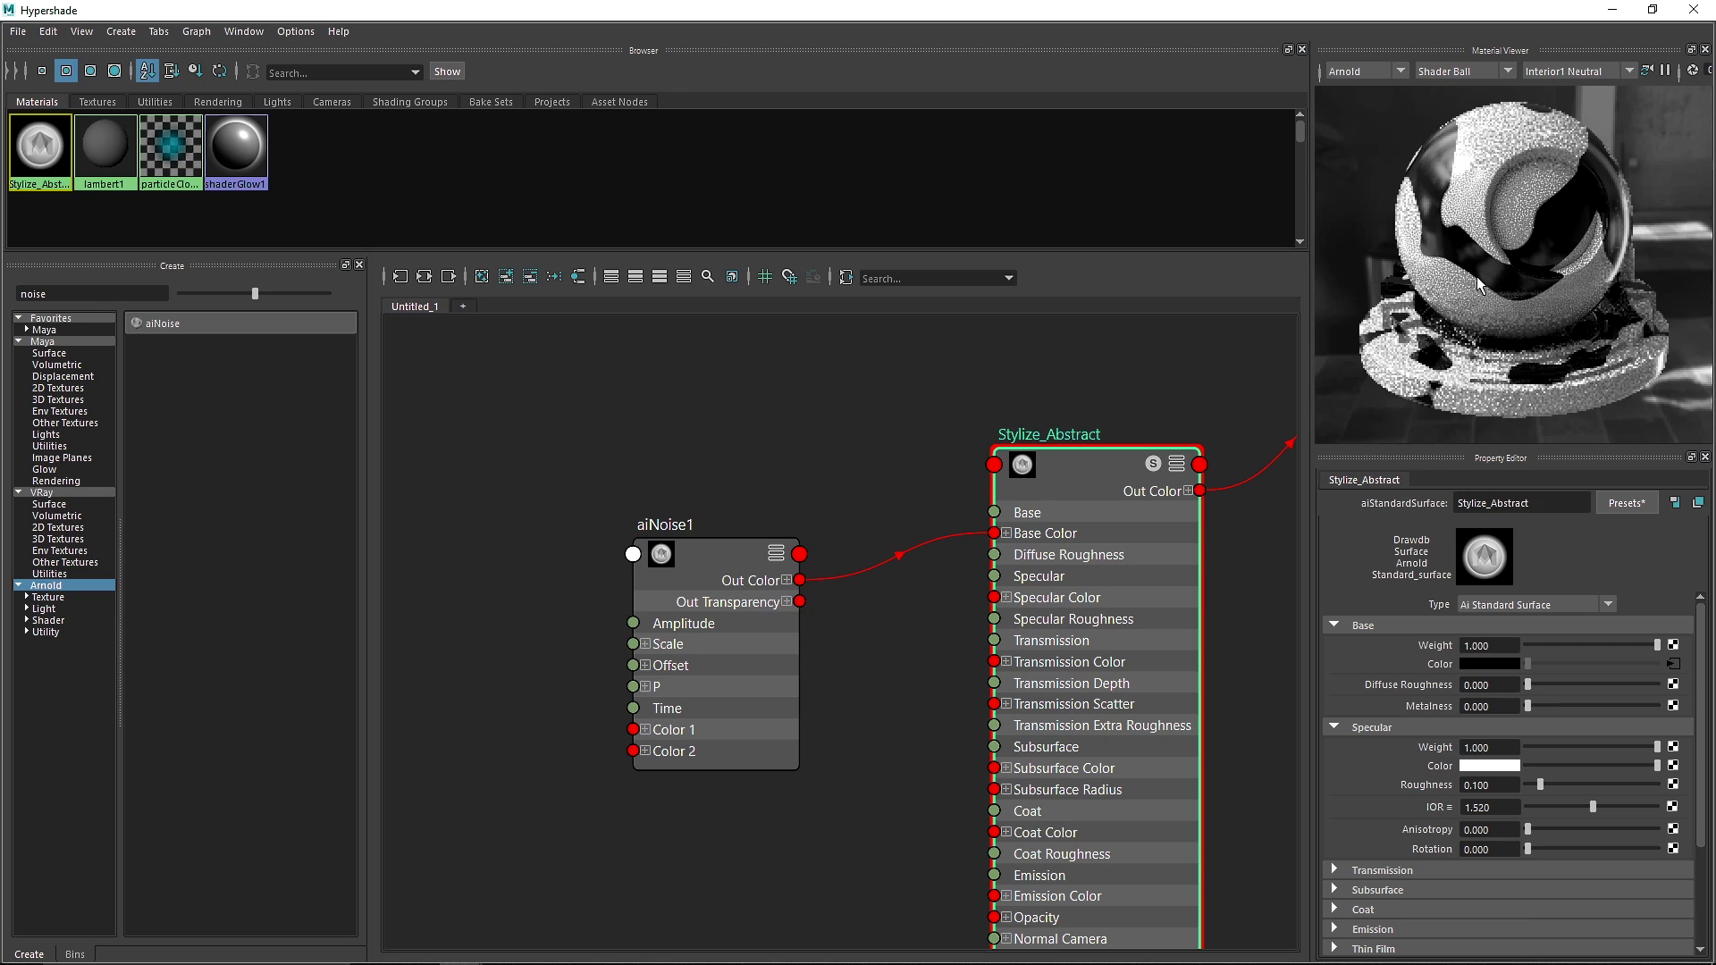
# Search 'ramp' among Maya nodes, drop a Ramp texture into the graph, and select ramp1.
pyautogui.keyDown('alt'); pyautogui.moveTo(585, 447); pyautogui.dragTo(774, 442, button='middle'); pyautogui.keyUp('alt')
pyautogui.doubleClick(35, 292)
pyautogui.write('ramp')
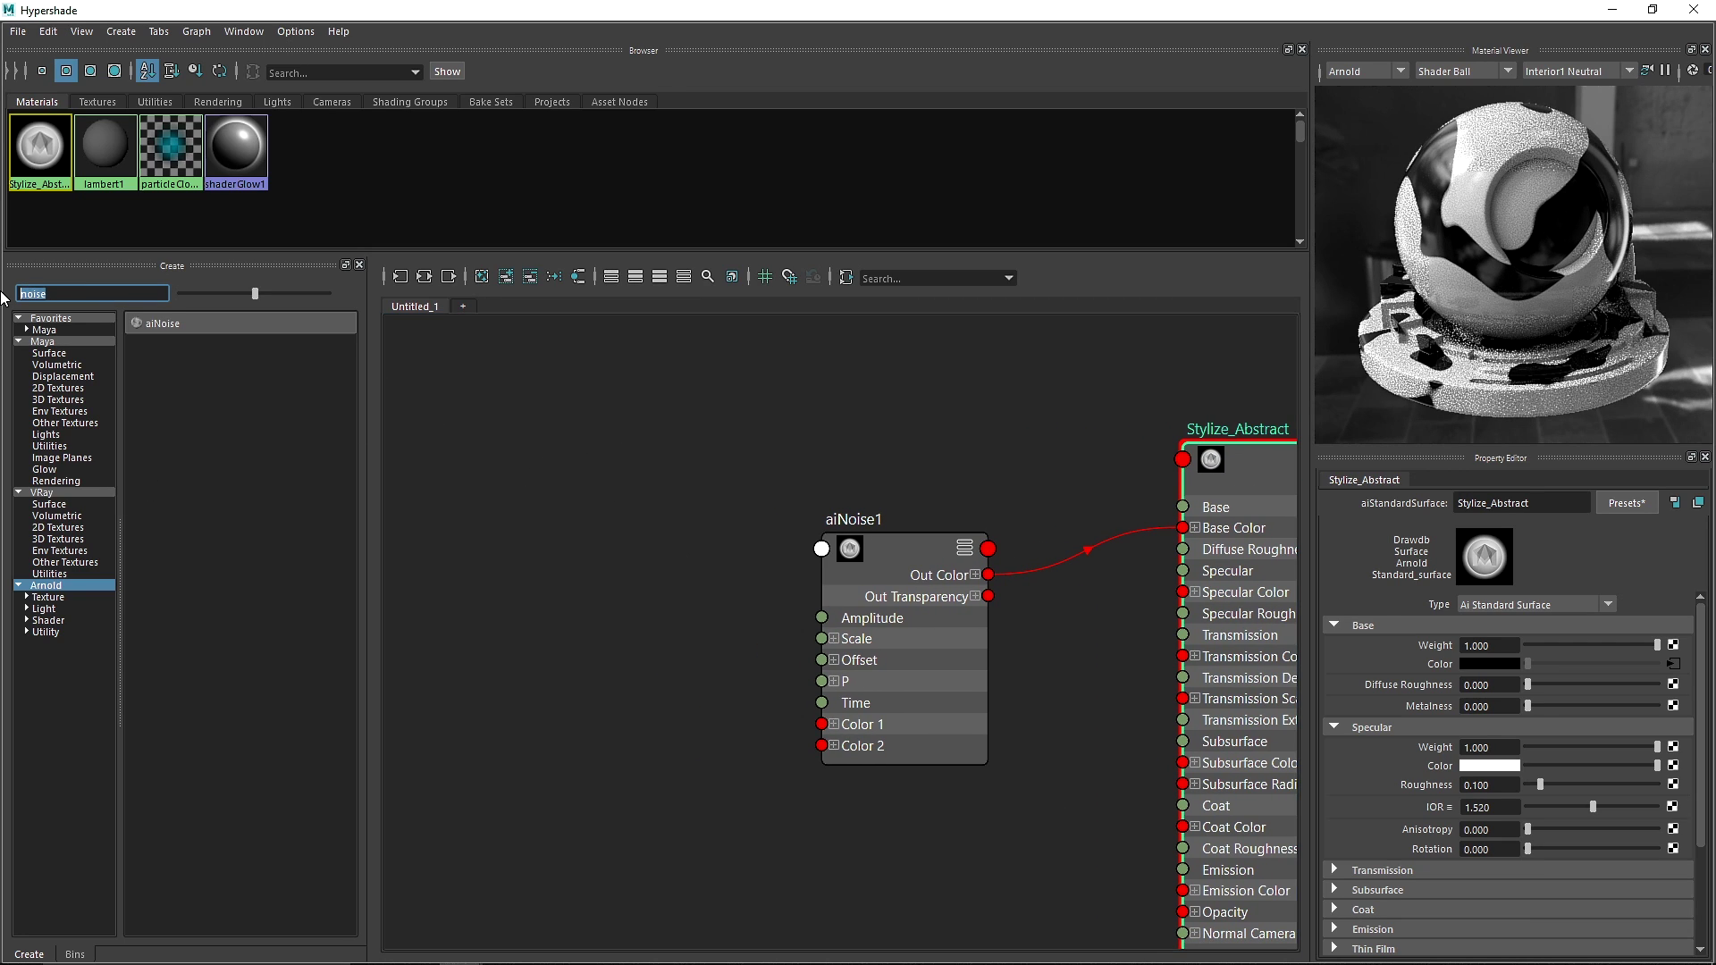
pyautogui.click(77, 340)
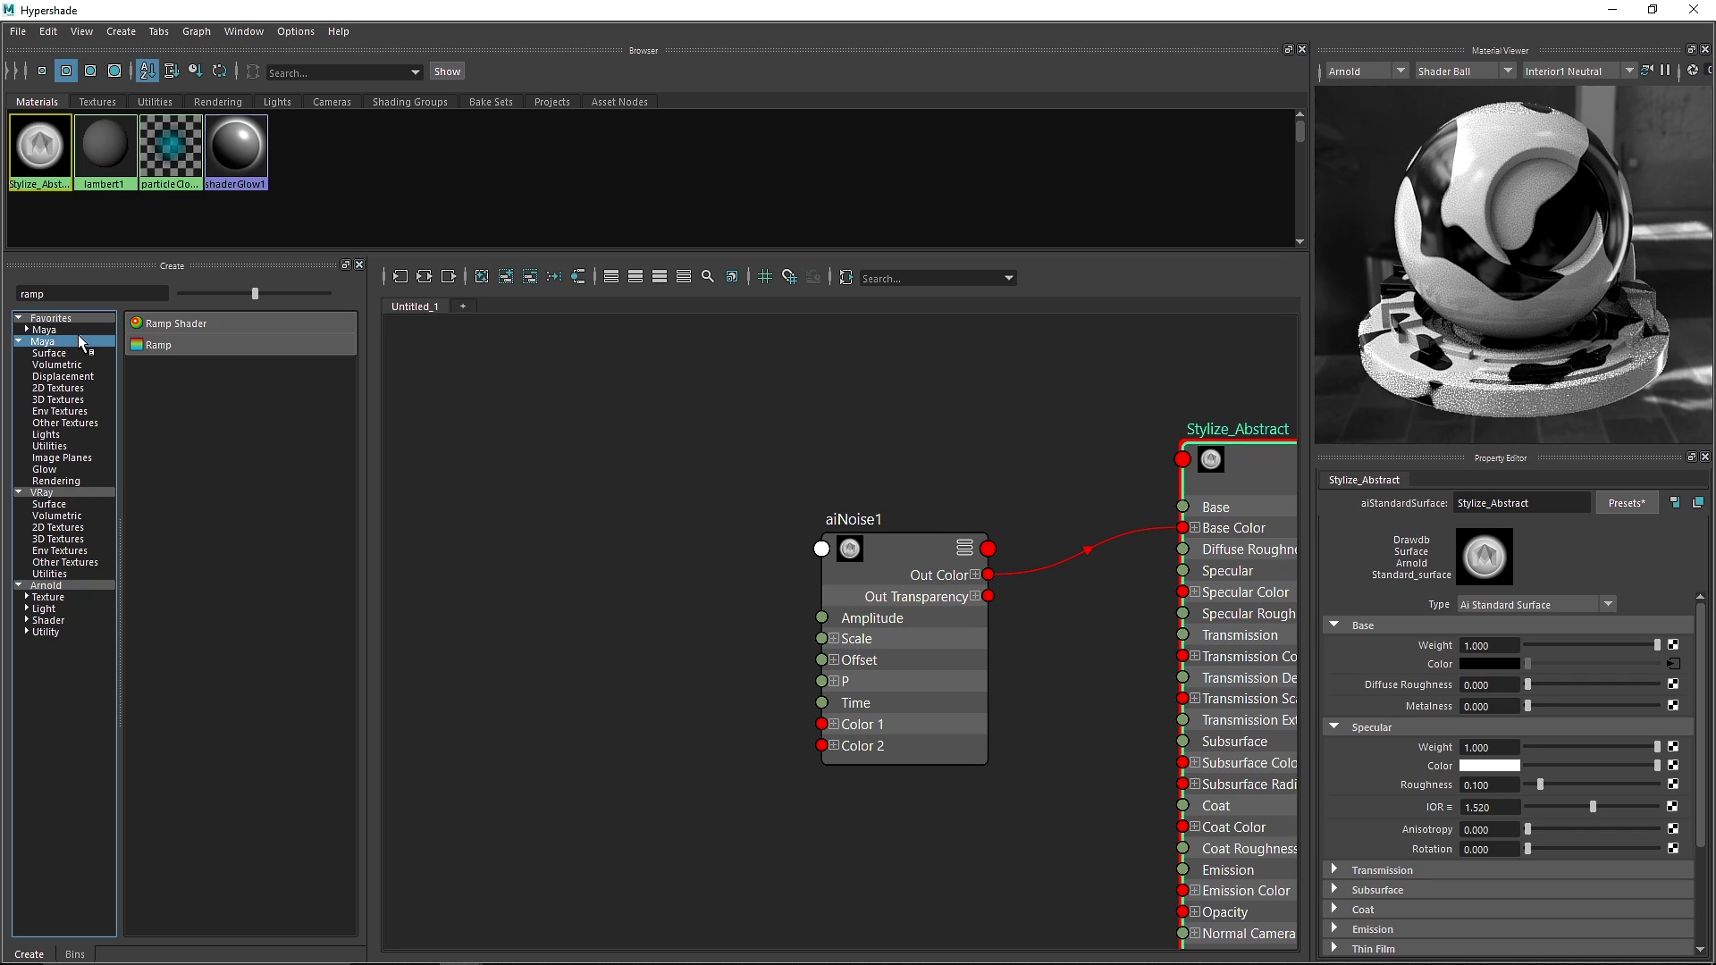
pyautogui.moveTo(163, 351); pyautogui.dragTo(808, 460)
pyautogui.moveTo(662, 352); pyautogui.dragTo(571, 622)
pyautogui.keyDown('alt'); pyautogui.moveTo(693, 536); pyautogui.dragTo(781, 483, button='middle'); pyautogui.keyUp('alt')
pyautogui.click(663, 609)
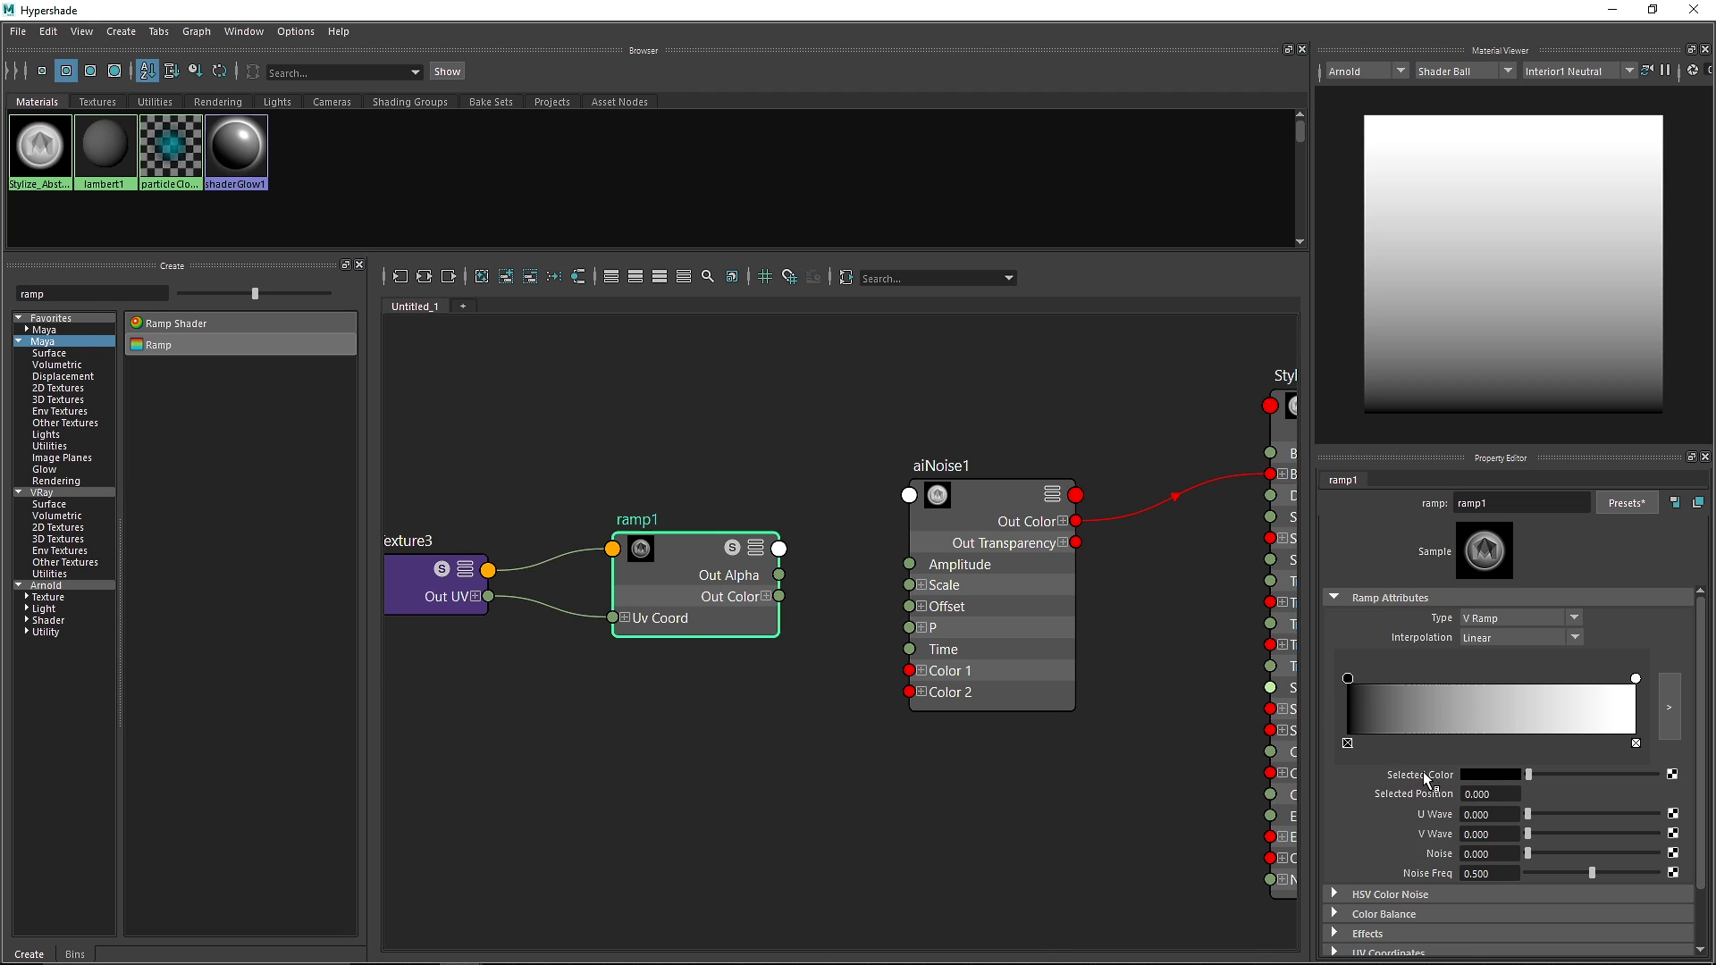
# Set the first ramp1 colour stop to light pink after trying several colours.
pyautogui.click(1485, 774)
pyautogui.click(1445, 730)
pyautogui.click(1418, 728)
pyautogui.click(1460, 728)
pyautogui.click(1481, 728)
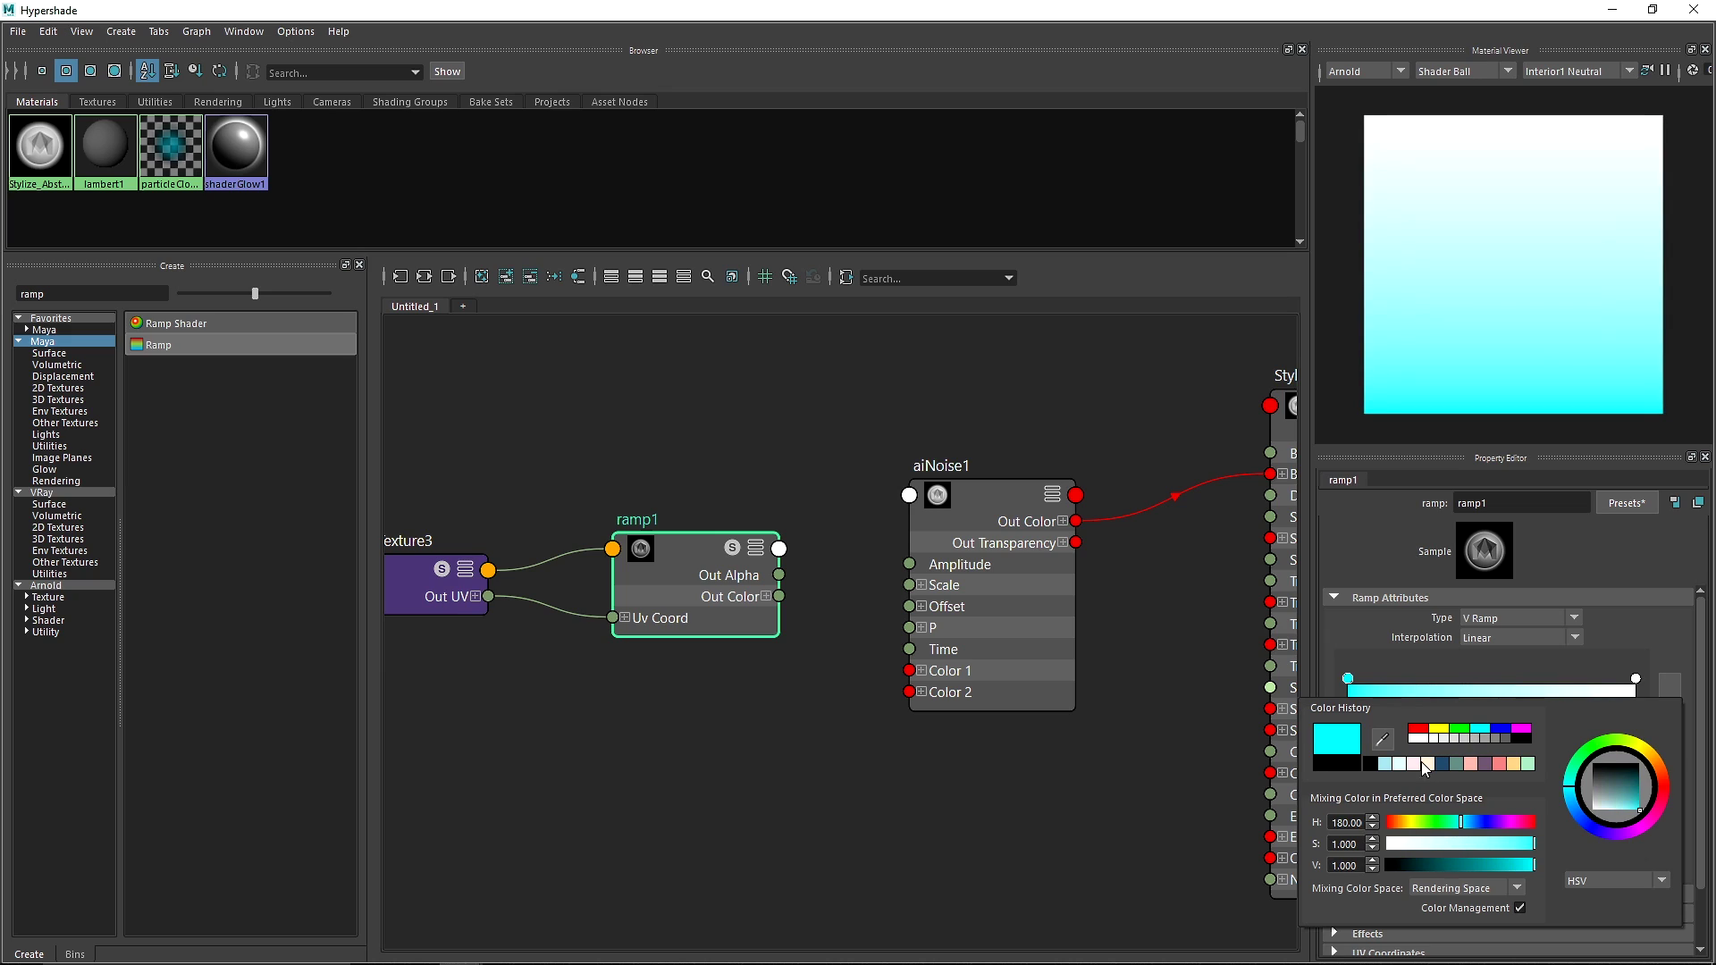
pyautogui.click(1422, 765)
# Make the other ramp1 colour stop salmon.
pyautogui.click(1636, 680)
pyautogui.click(1505, 774)
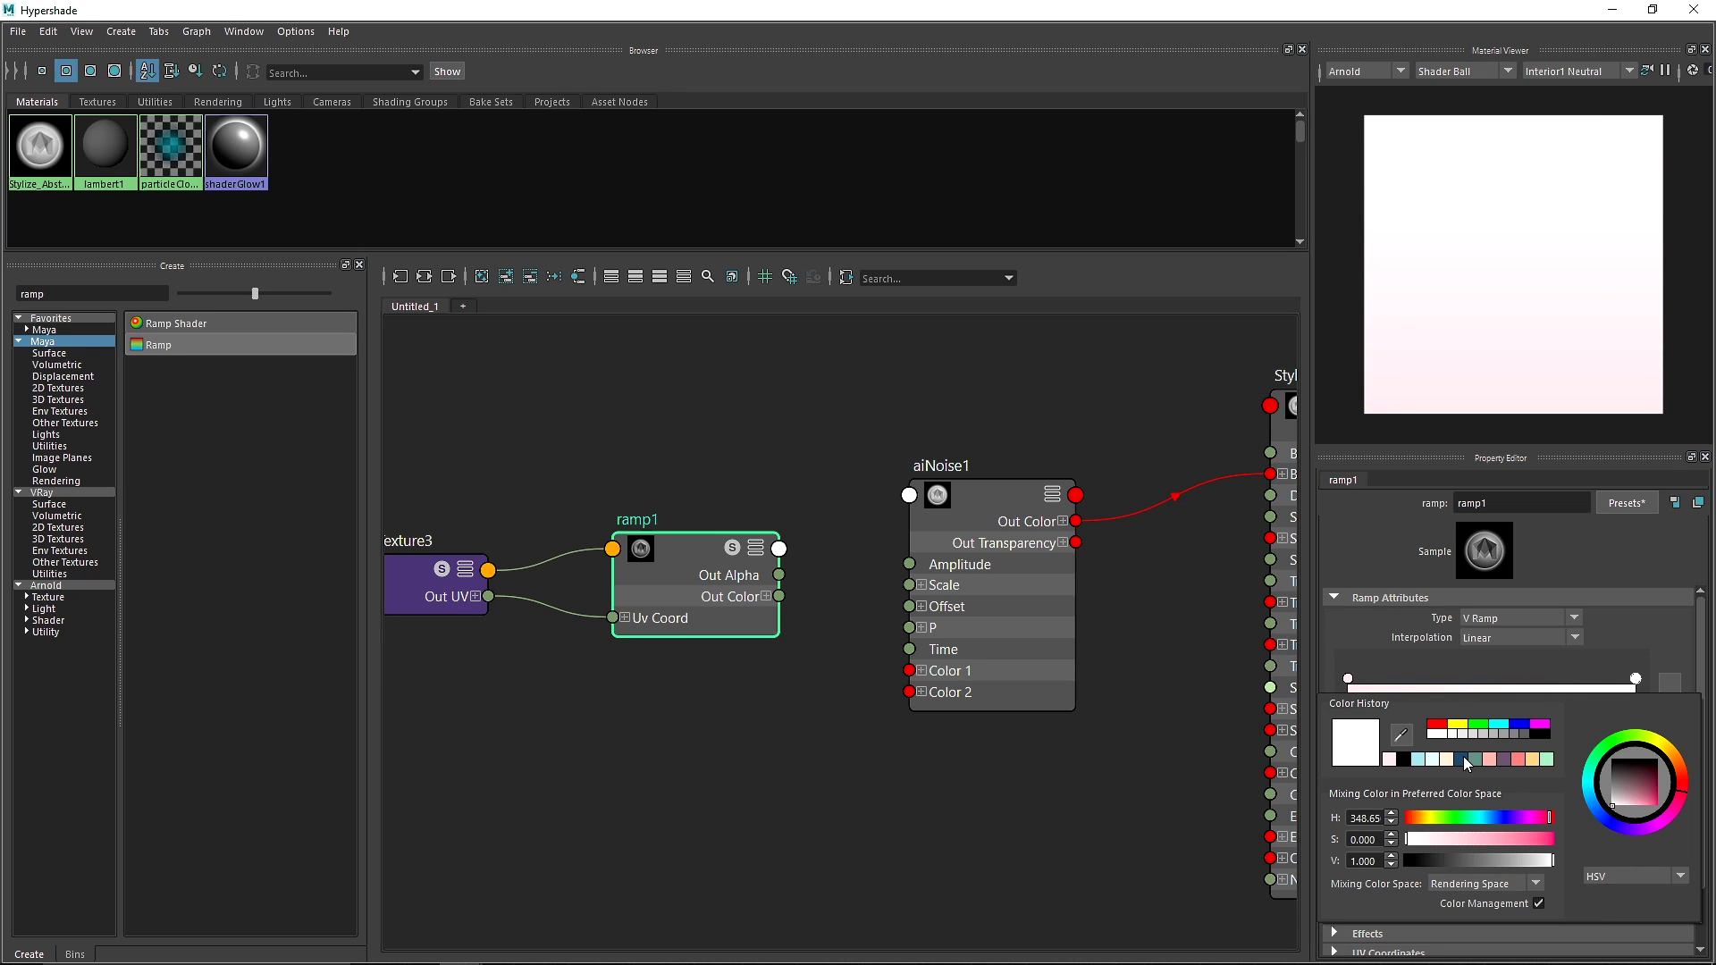
pyautogui.click(1475, 759)
pyautogui.click(1503, 758)
pyautogui.click(1517, 759)
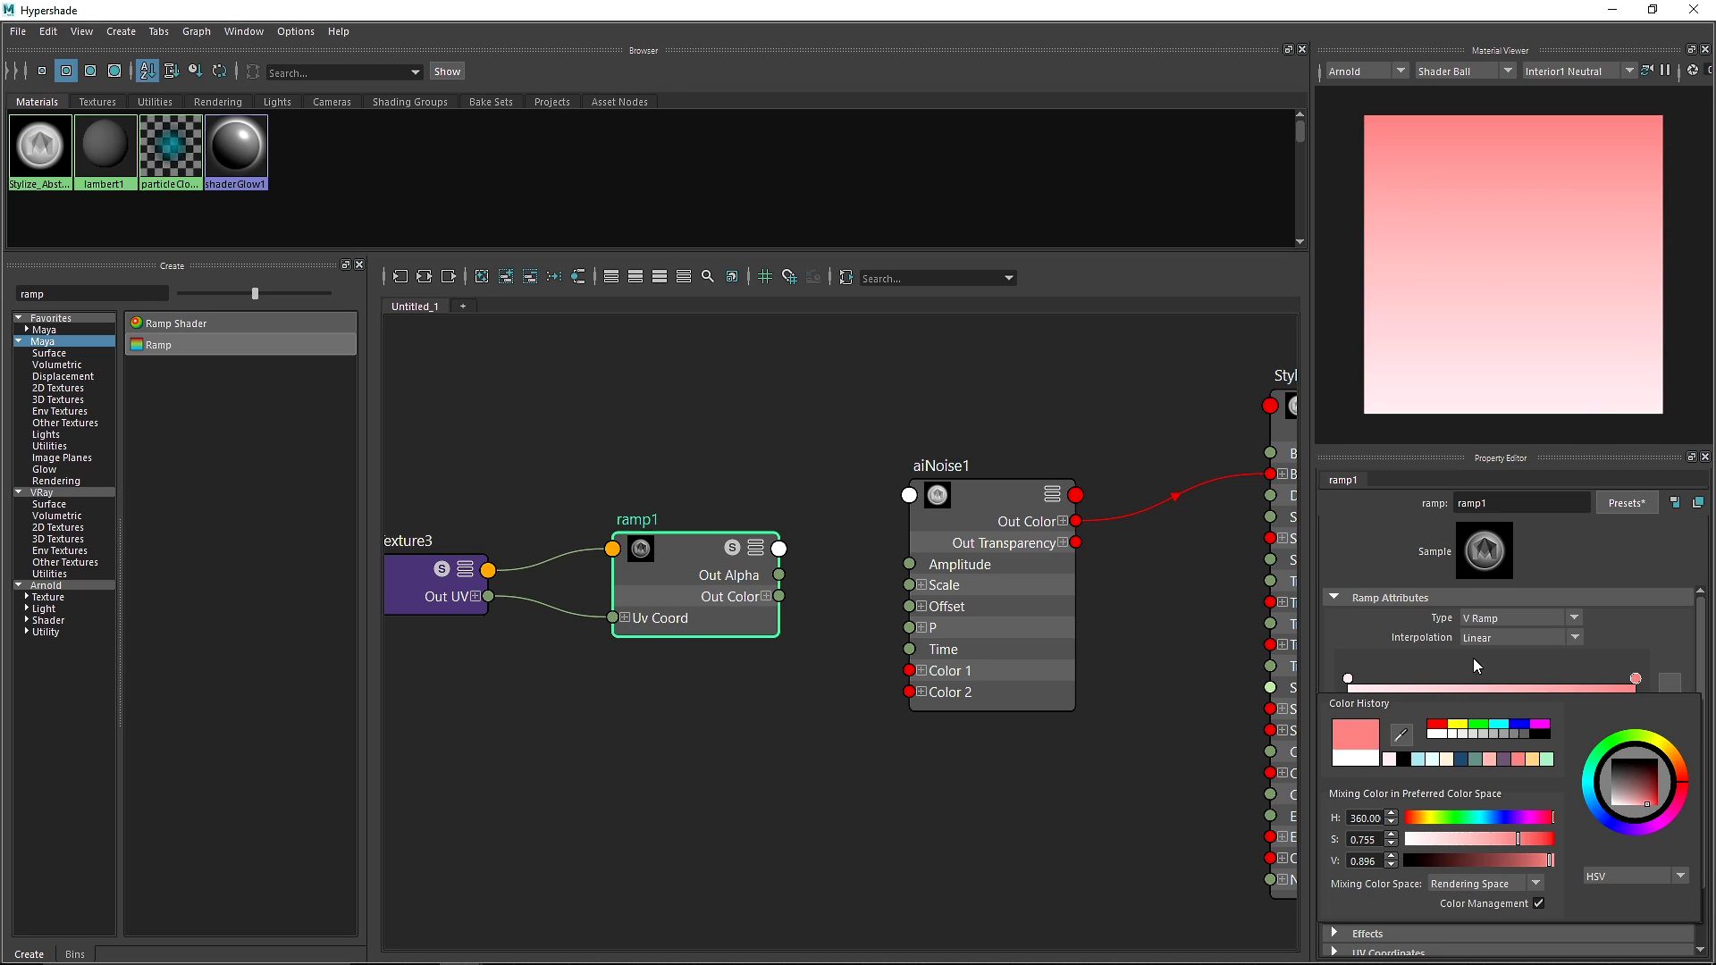
# Change the light pink stop to dark blue and connect ramp1 to aiNoise1's Color 1.
pyautogui.click(1348, 679)
pyautogui.click(1498, 771)
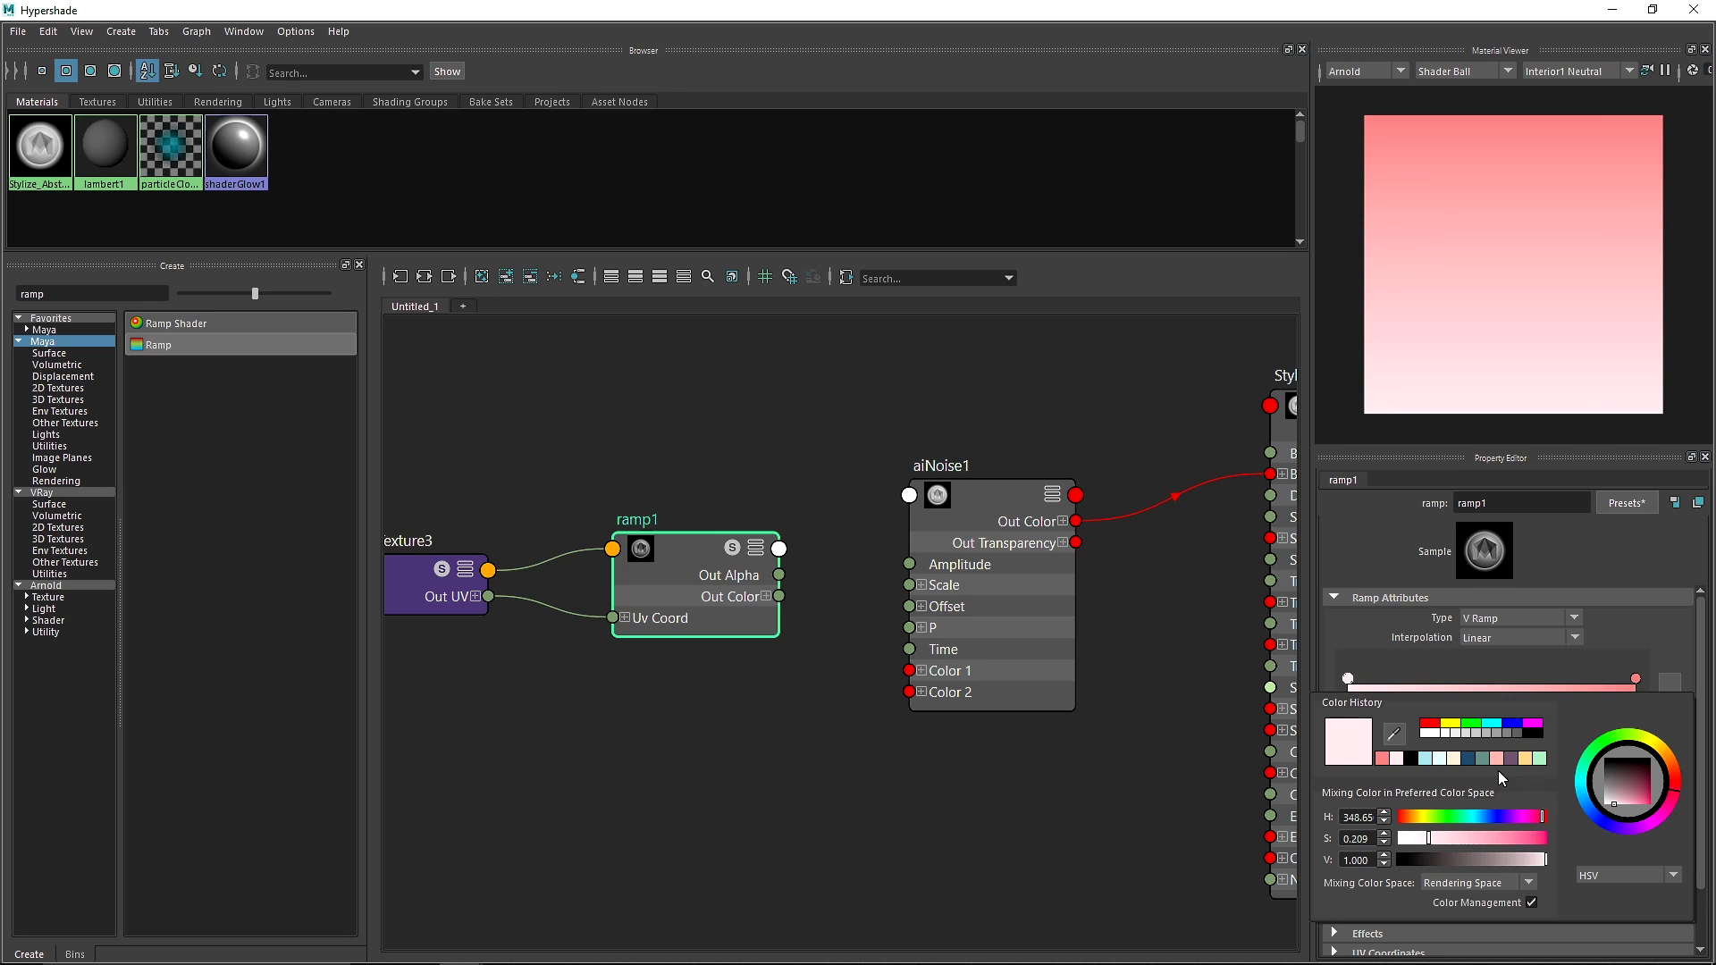
pyautogui.click(1509, 758)
pyautogui.click(1523, 758)
pyautogui.click(1424, 760)
pyautogui.click(1468, 758)
pyautogui.click(1497, 758)
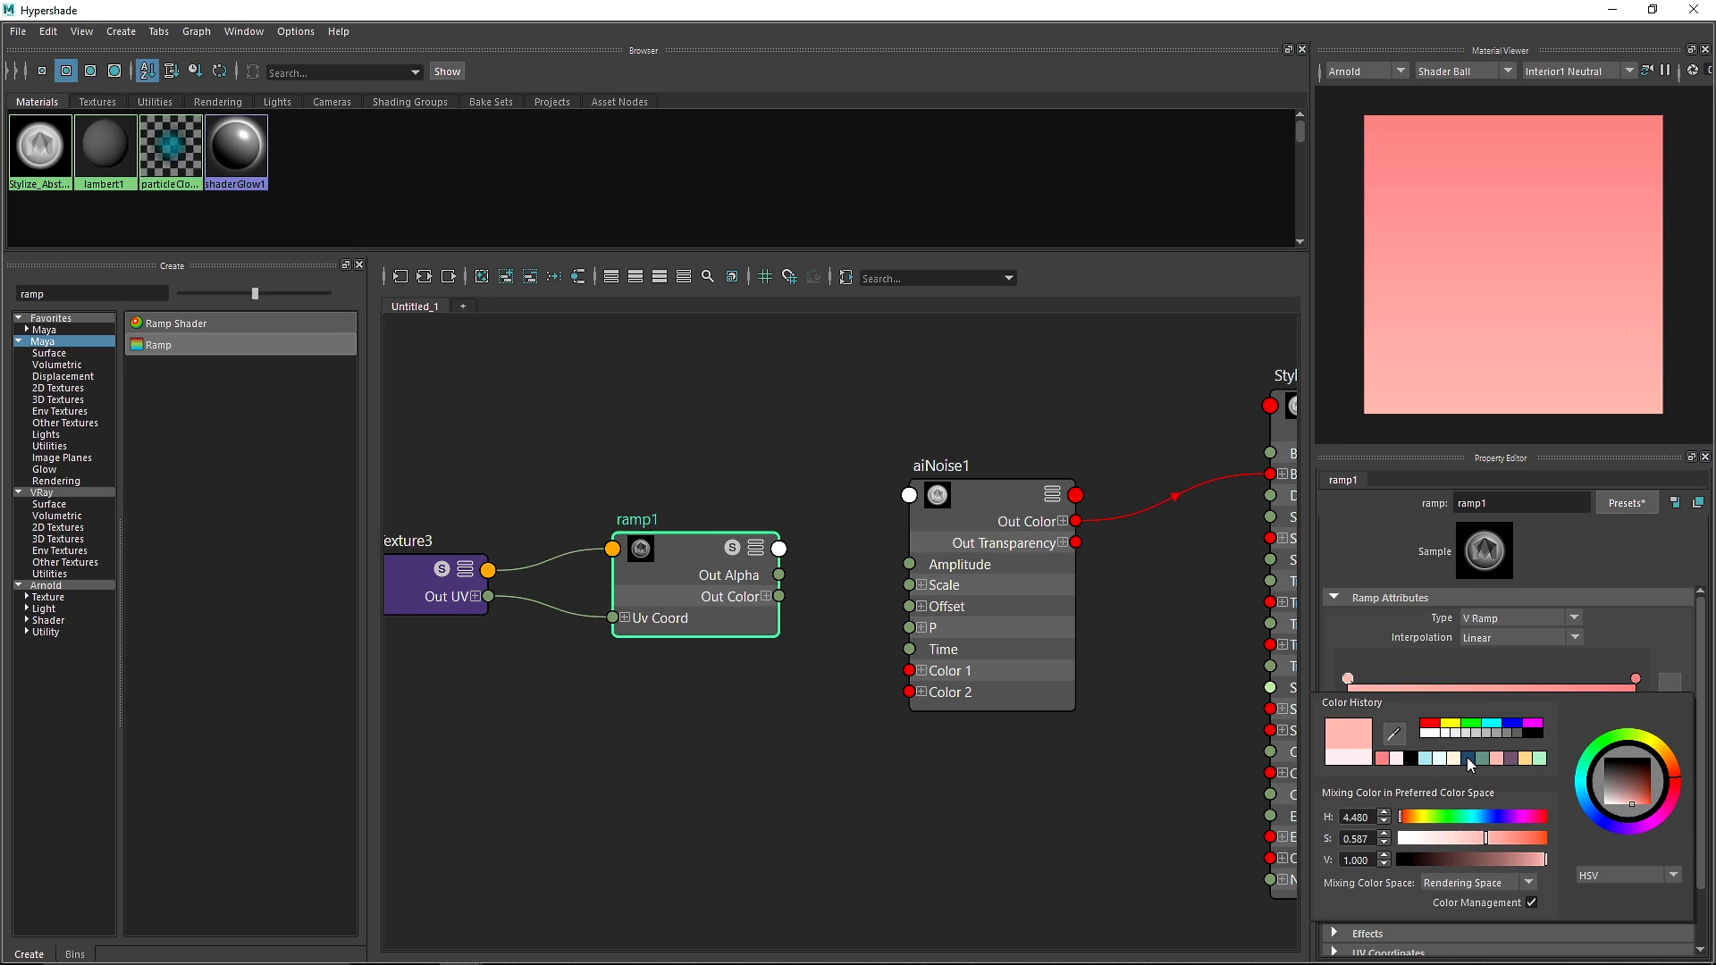
pyautogui.click(1467, 758)
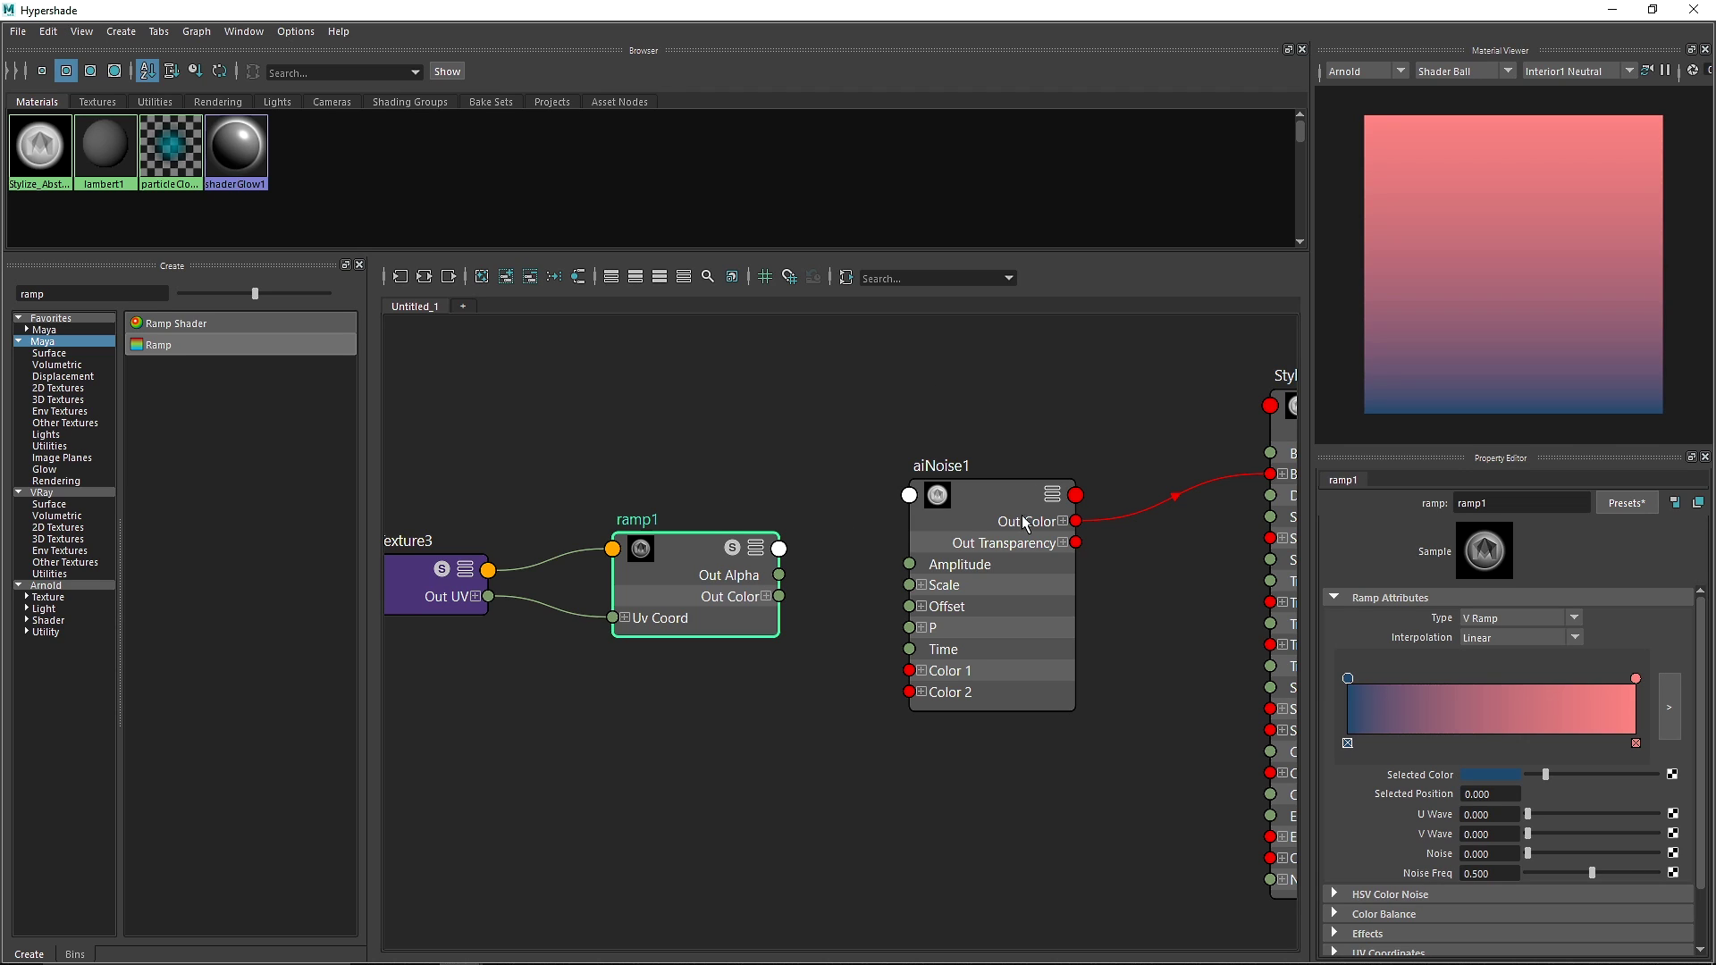
pyautogui.moveTo(779, 596); pyautogui.dragTo(909, 670)
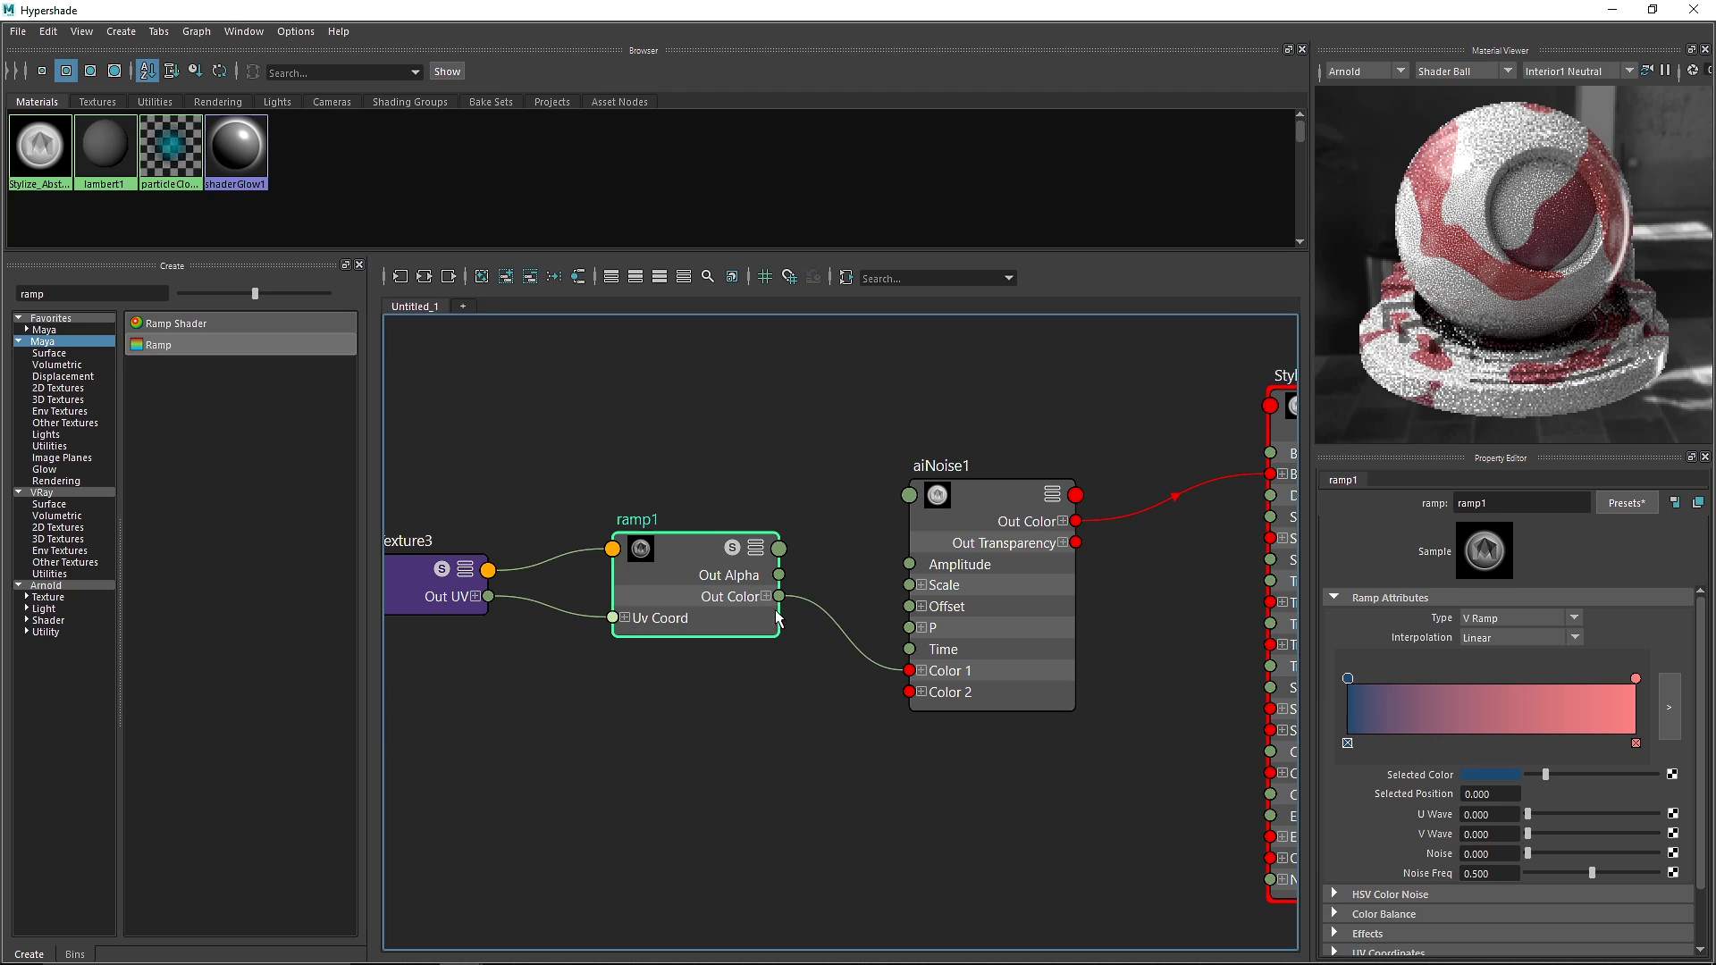
# Also connect ramp1's Out Color to aiNoise1's Color 2, then select aiNoise1.
pyautogui.moveTo(779, 596); pyautogui.dragTo(909, 691)
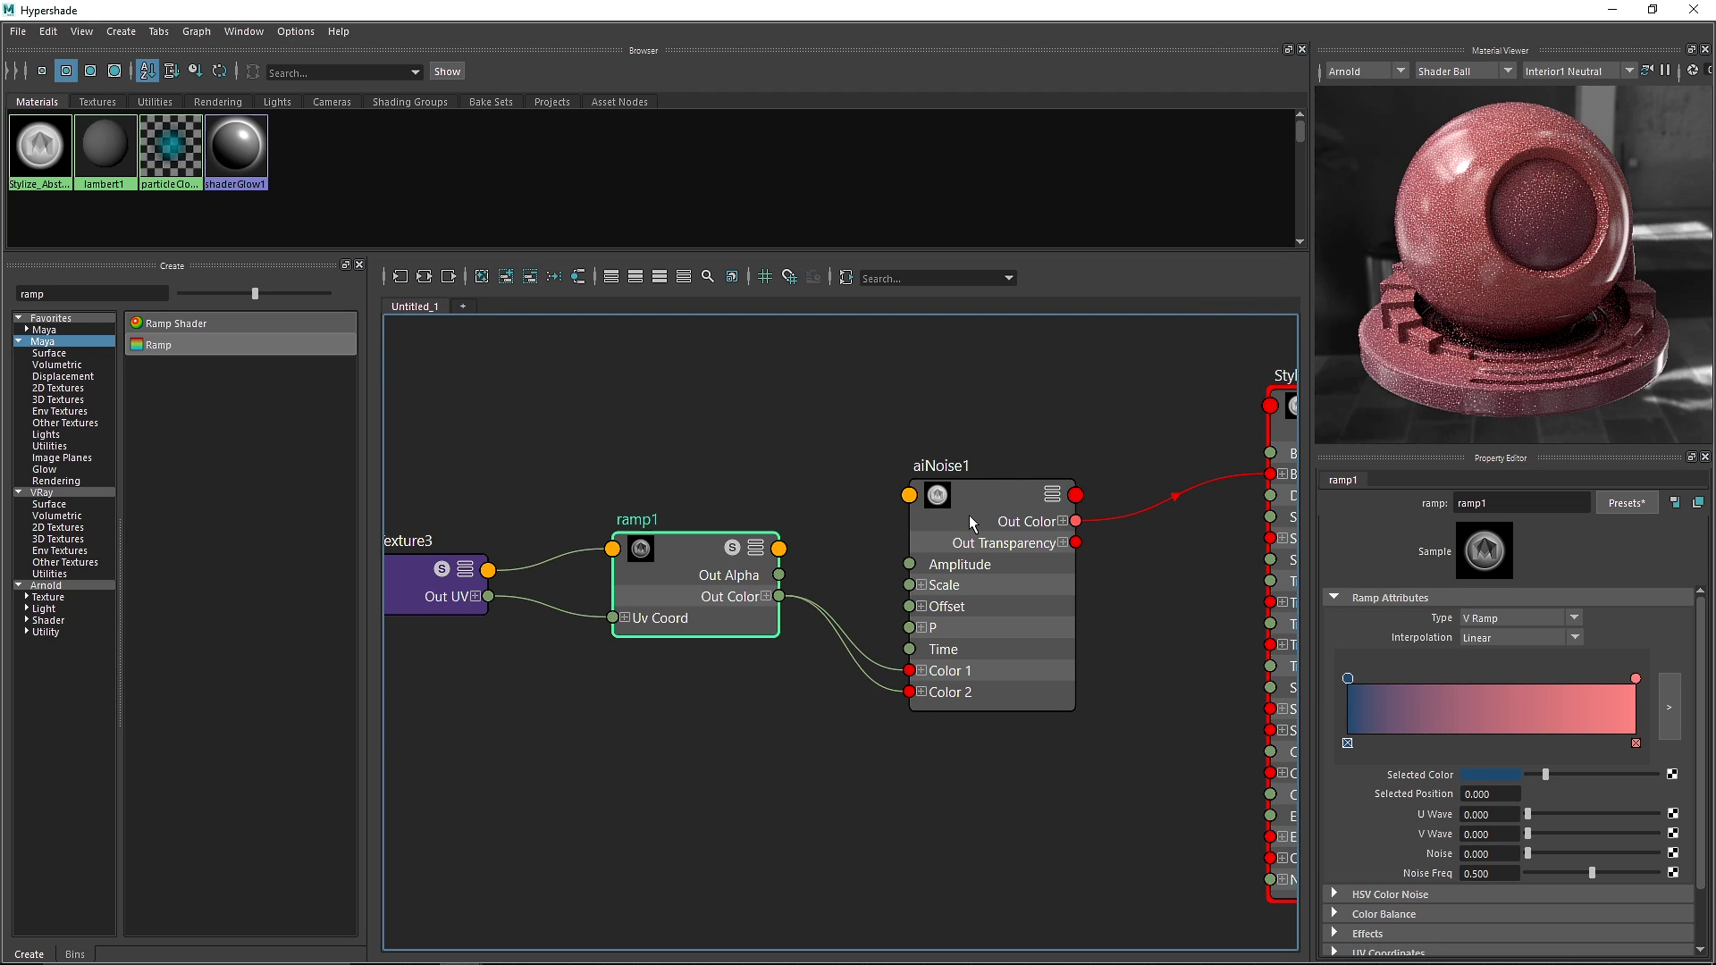
pyautogui.keyDown('alt'); pyautogui.moveTo(1010, 502); pyautogui.dragTo(817, 452, button='middle'); pyautogui.keyUp('alt')
pyautogui.moveTo(752, 502); pyautogui.dragTo(811, 513)
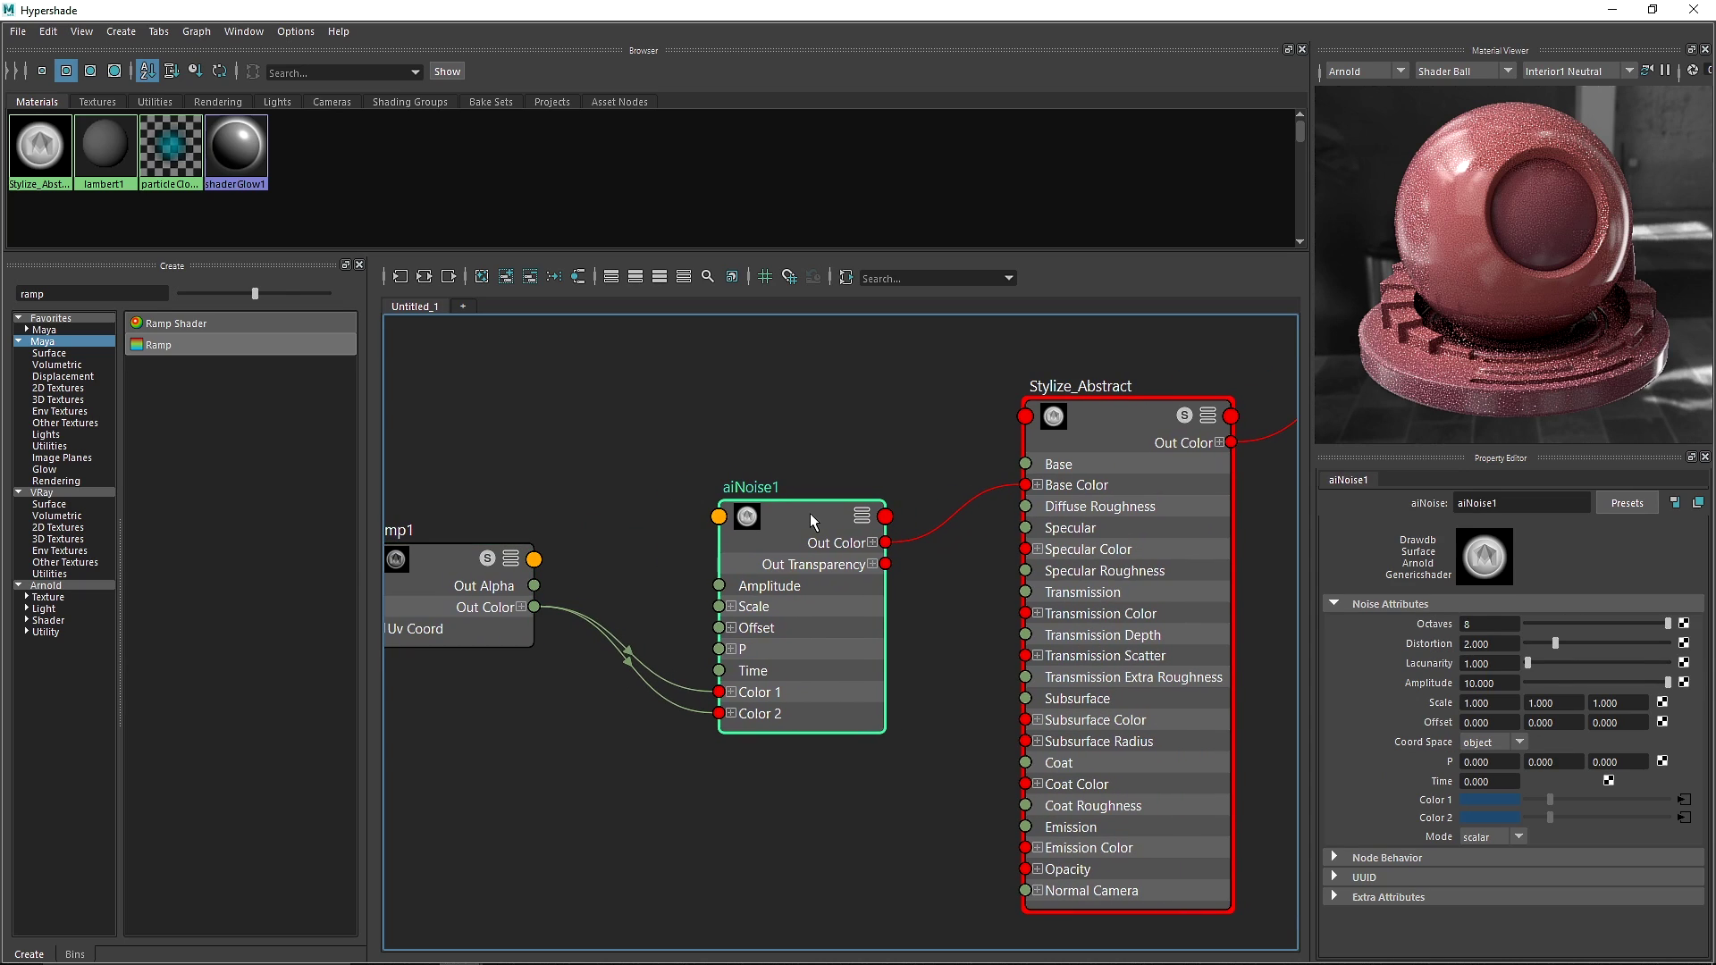
# Select ramp1 and slide its blue stop along the ramp, trying around 0.73.
pyautogui.click(463, 574)
pyautogui.keyDown('alt'); pyautogui.moveTo(523, 485); pyautogui.dragTo(763, 440, button='middle'); pyautogui.keyUp('alt')
pyautogui.moveTo(1349, 678); pyautogui.dragTo(1389, 679)
pyautogui.moveTo(1350, 685); pyautogui.dragTo(1565, 686)
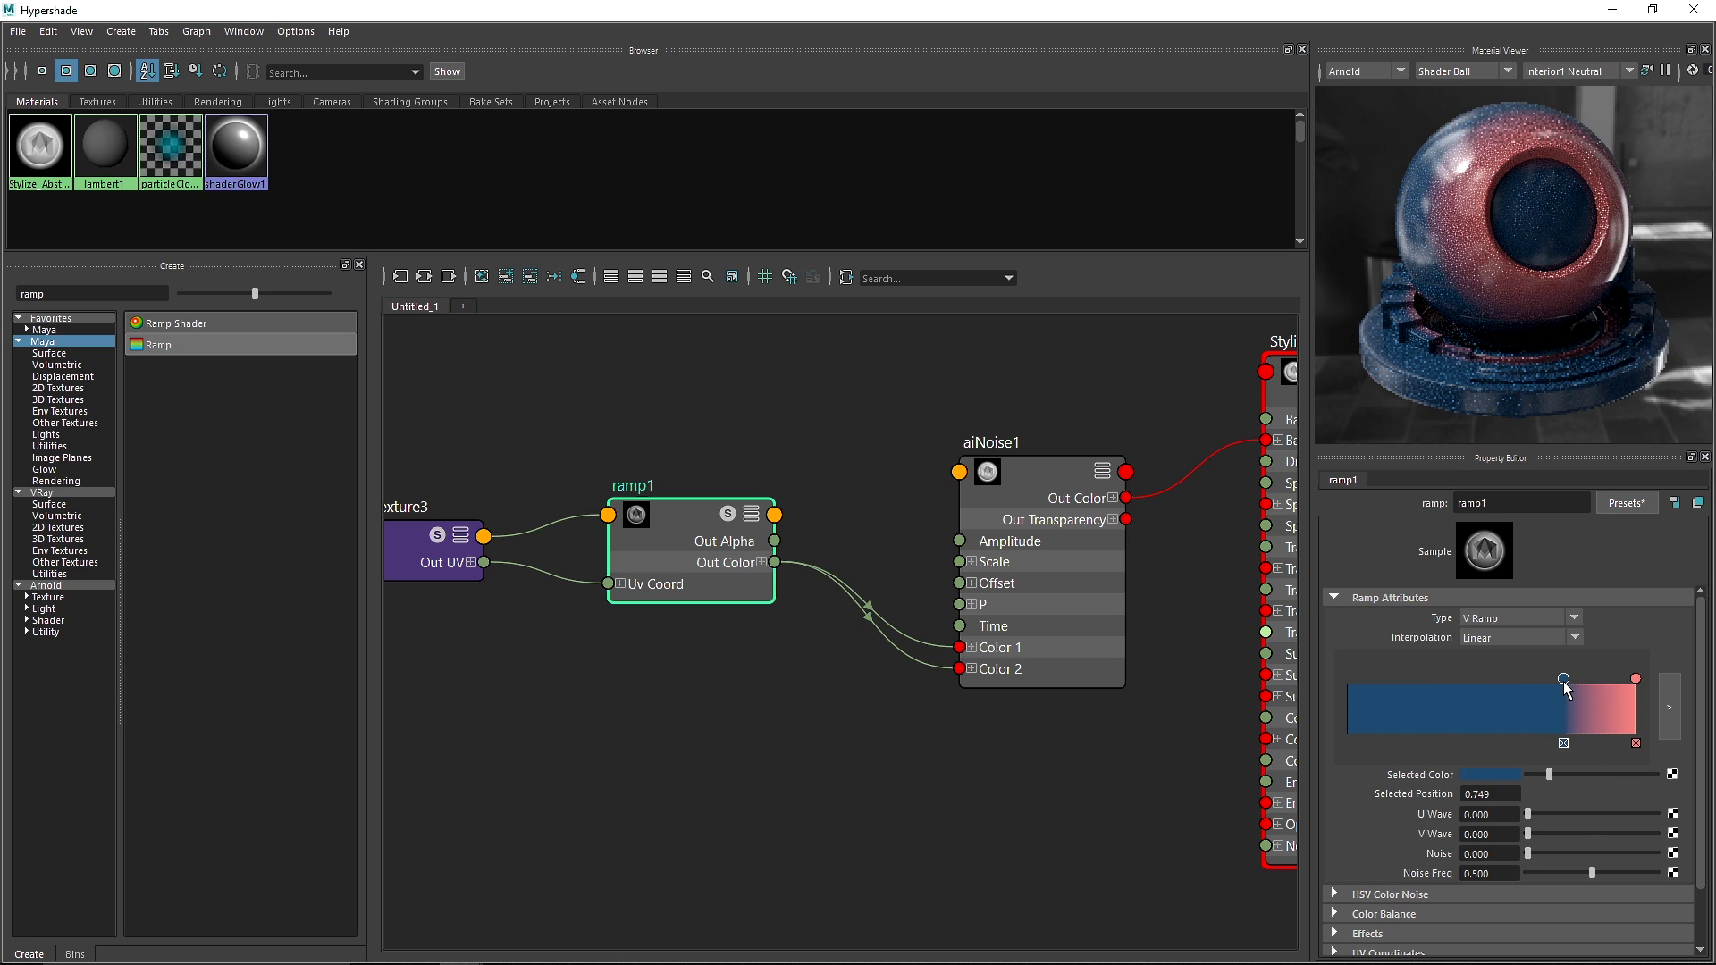
pyautogui.moveTo(1564, 679); pyautogui.dragTo(1496, 672)
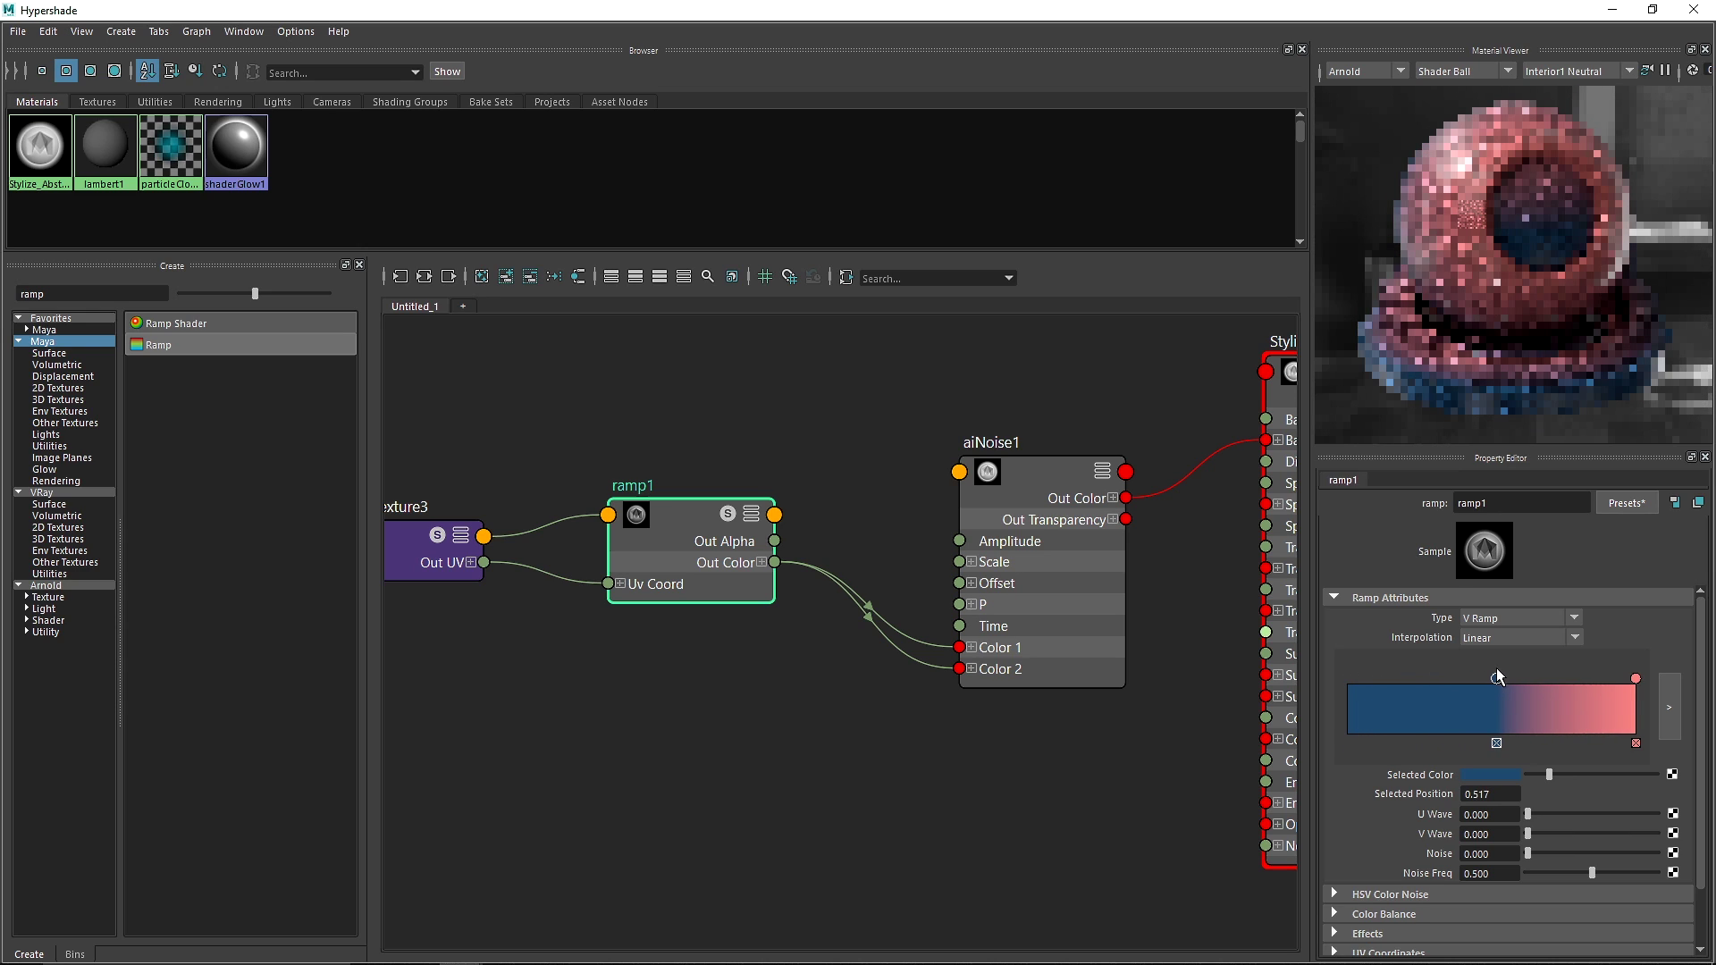
# Try U Ramp, return to V Ramp with Linear interpolation, and move the blue stop to 0.
pyautogui.click(1489, 621)
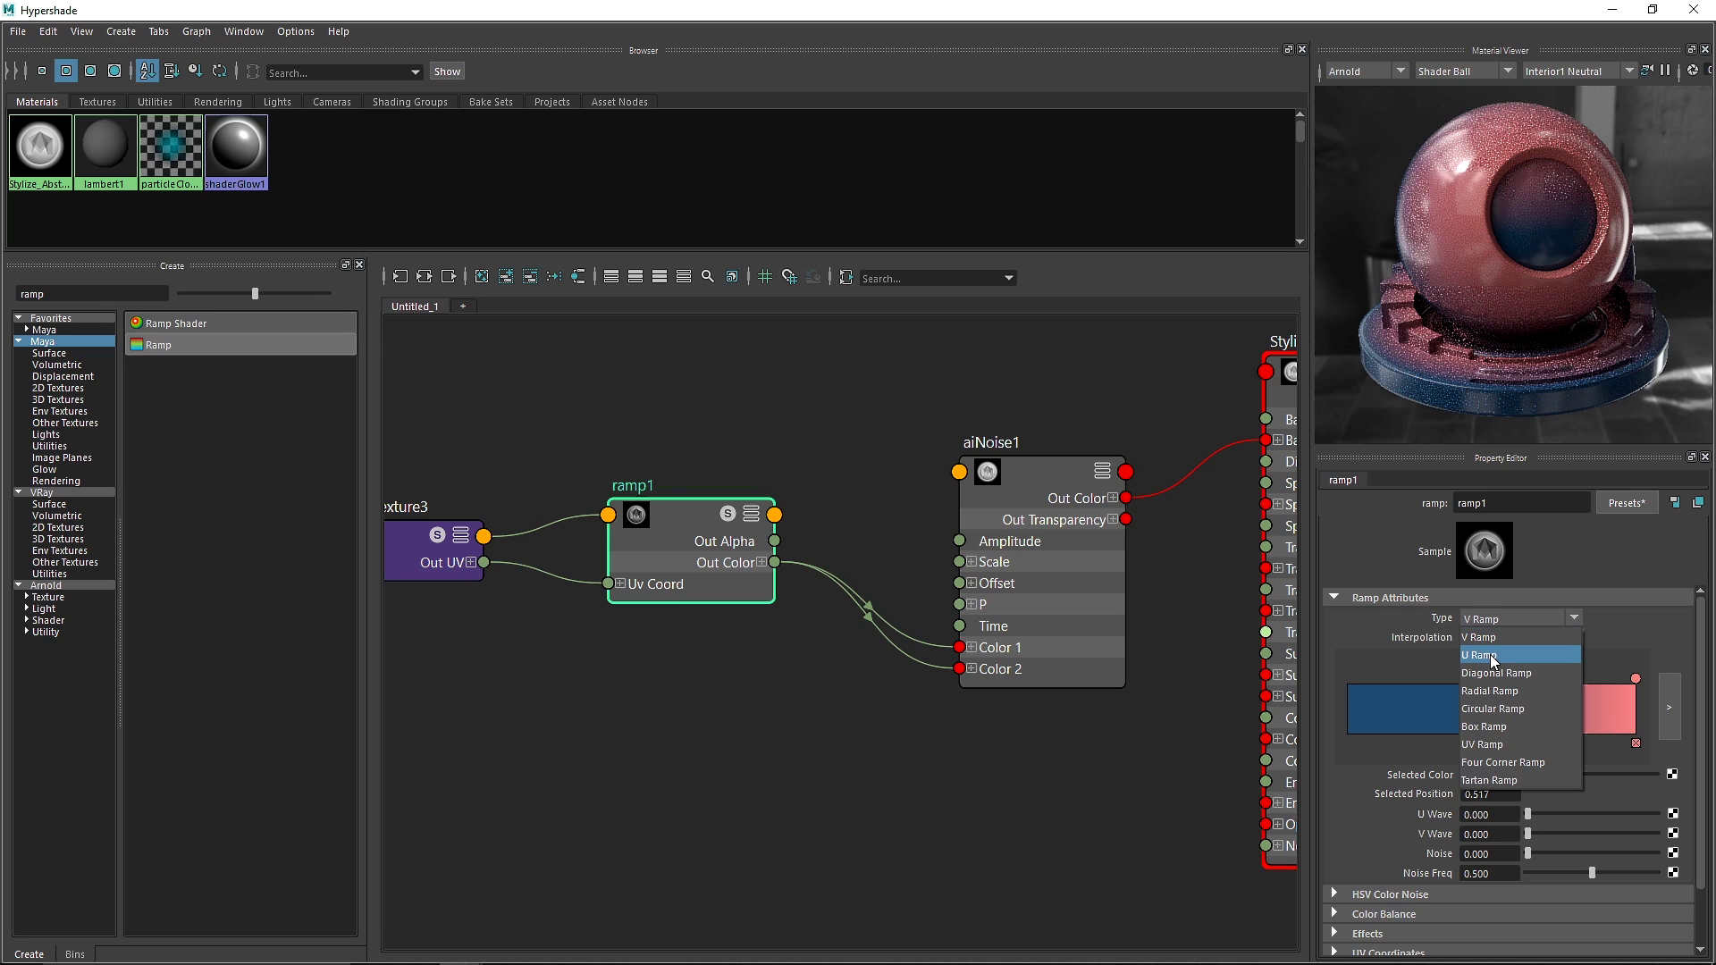
pyautogui.click(1489, 654)
pyautogui.click(1500, 619)
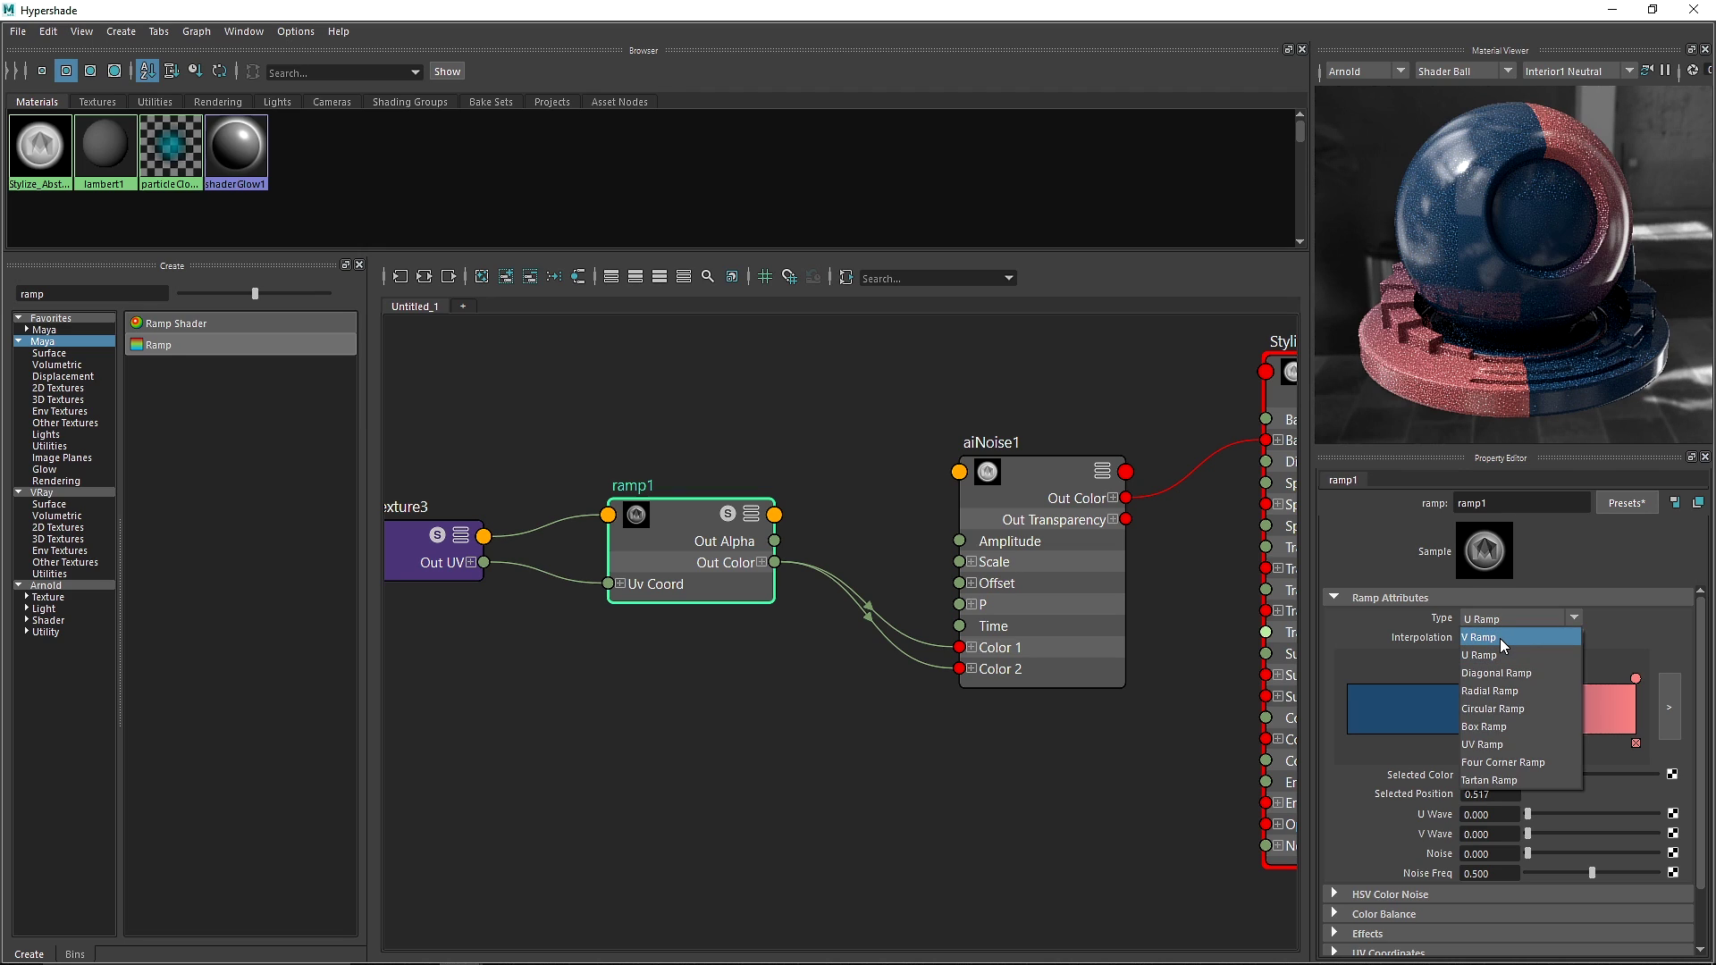
pyautogui.click(1499, 638)
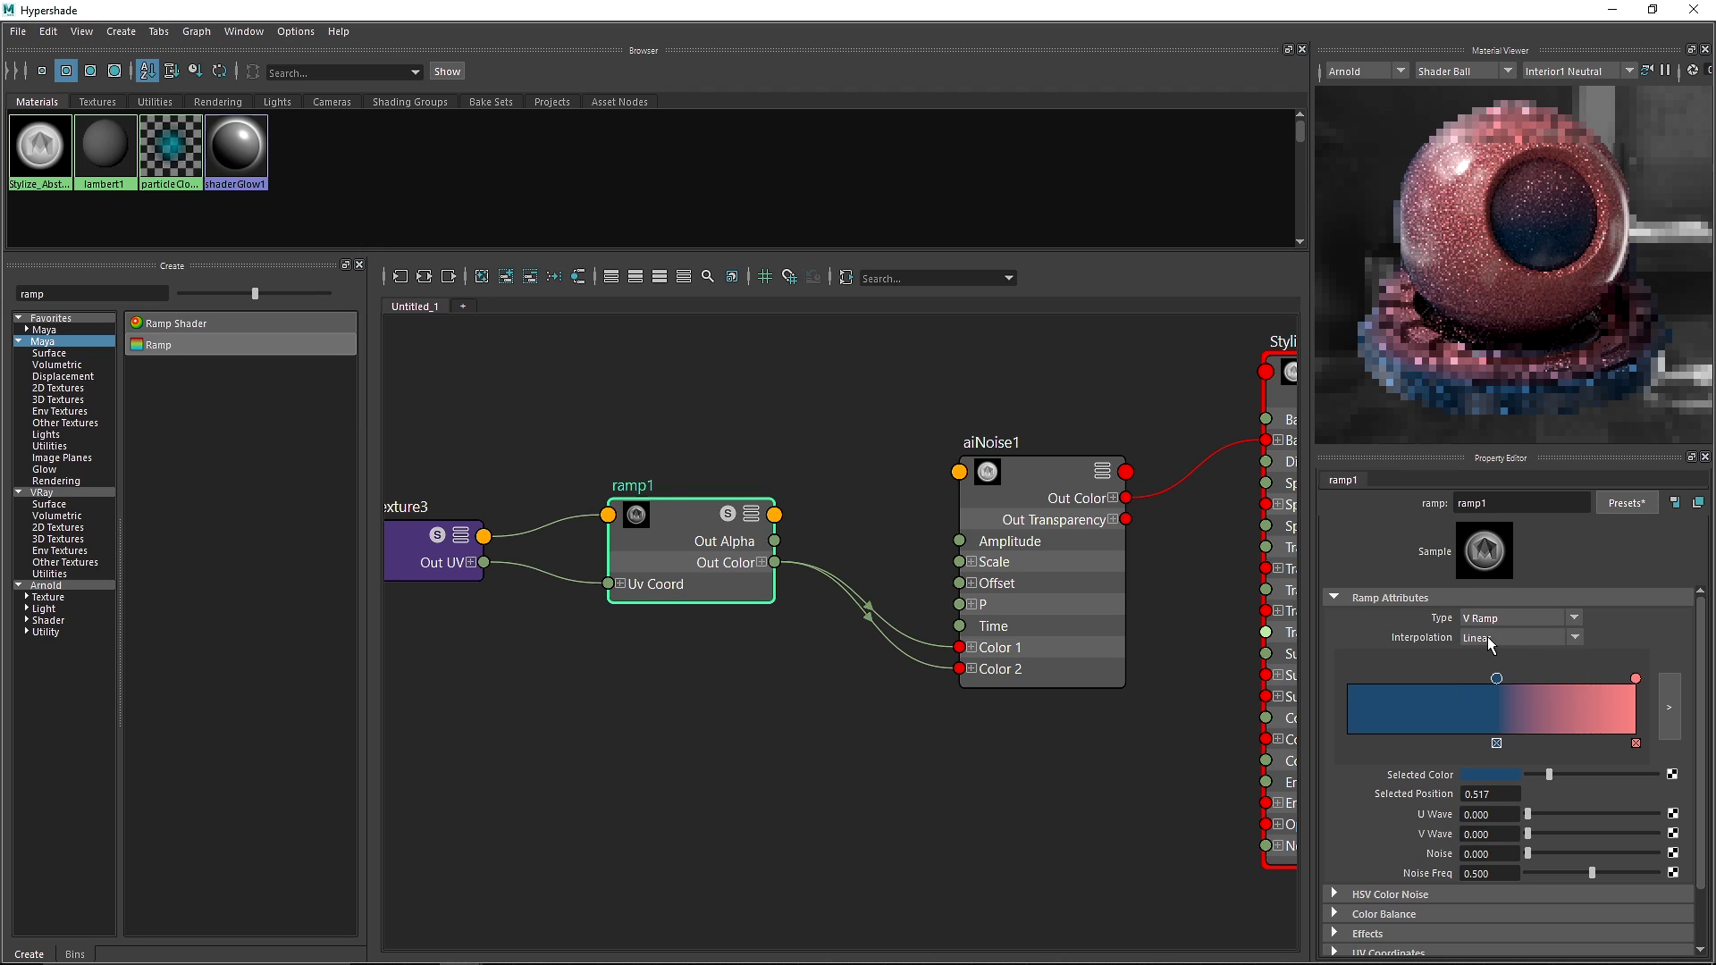
pyautogui.click(1419, 637)
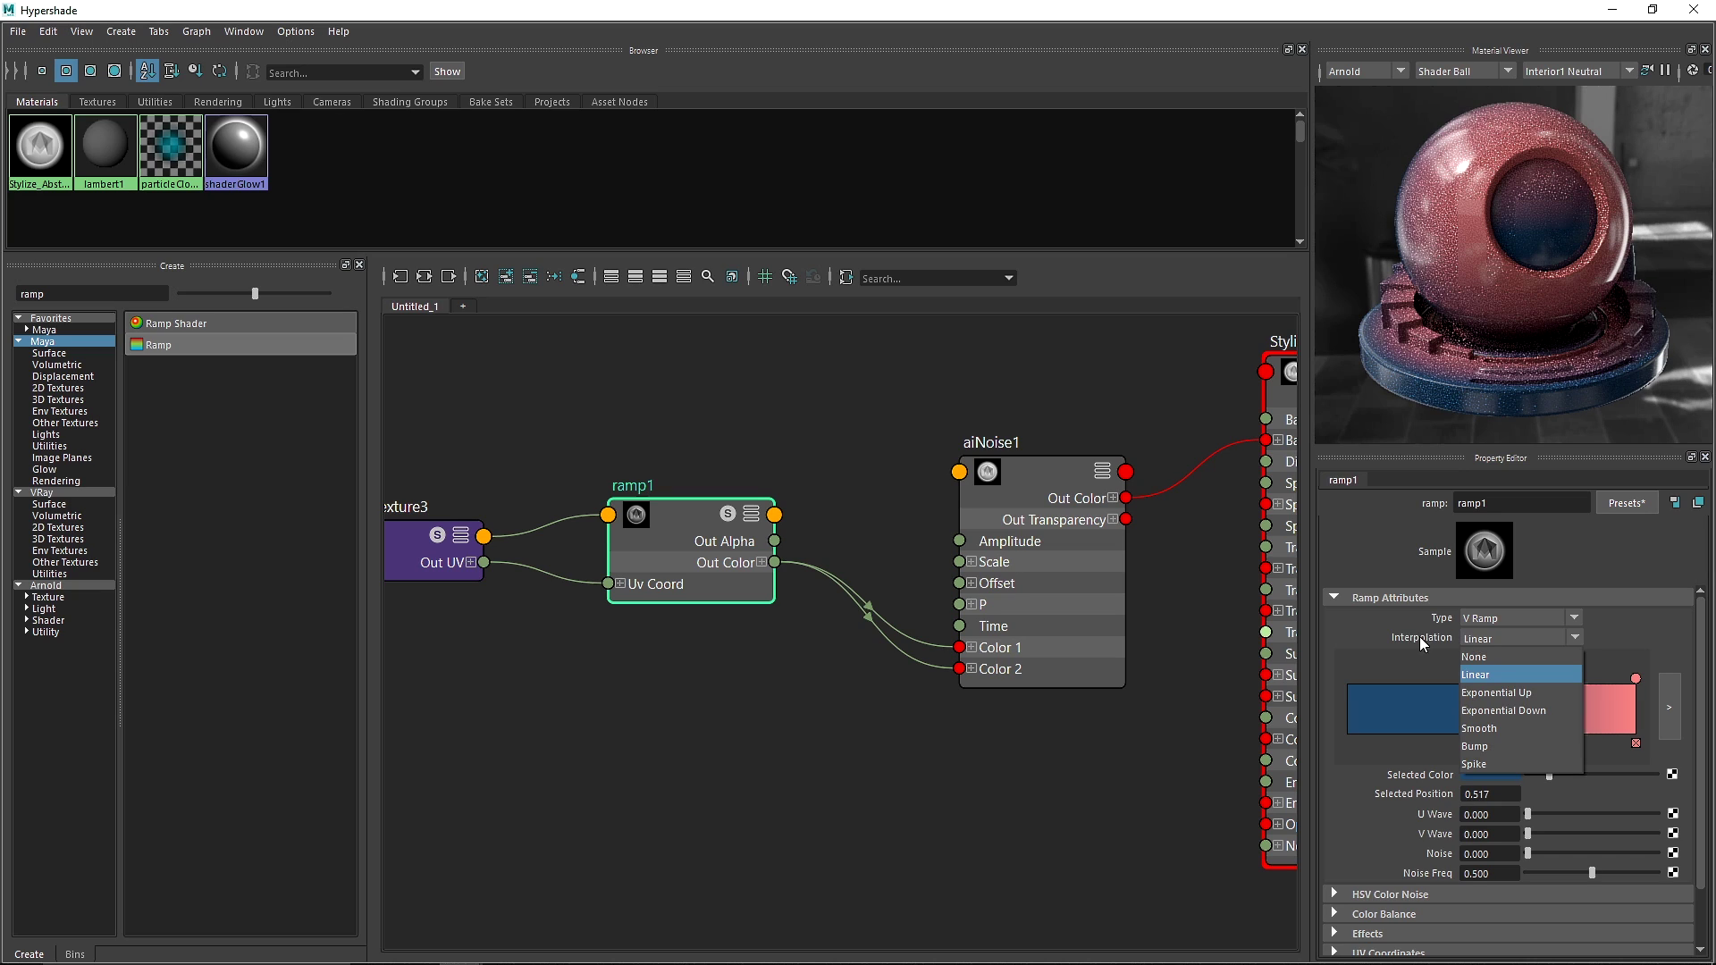
pyautogui.click(1498, 672)
pyautogui.moveTo(1497, 679); pyautogui.dragTo(1347, 679)
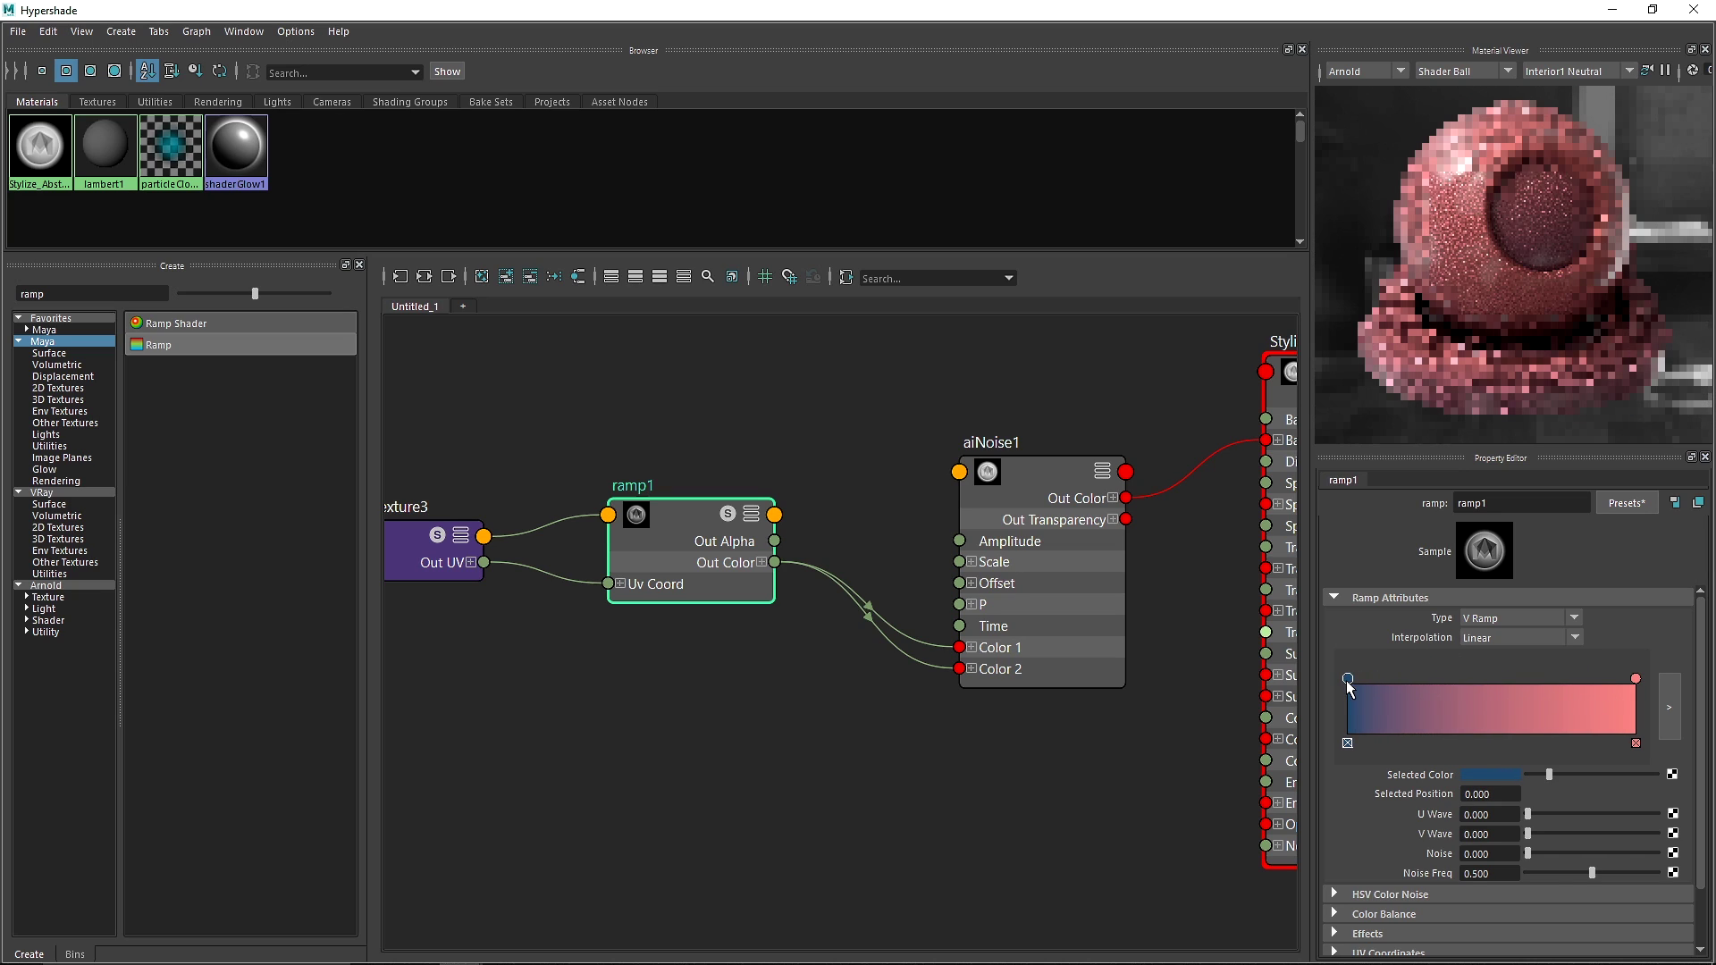
# Set ramp interpolation to None after trying Bump, and slide the blue stop to 0.638.
pyautogui.click(1543, 635)
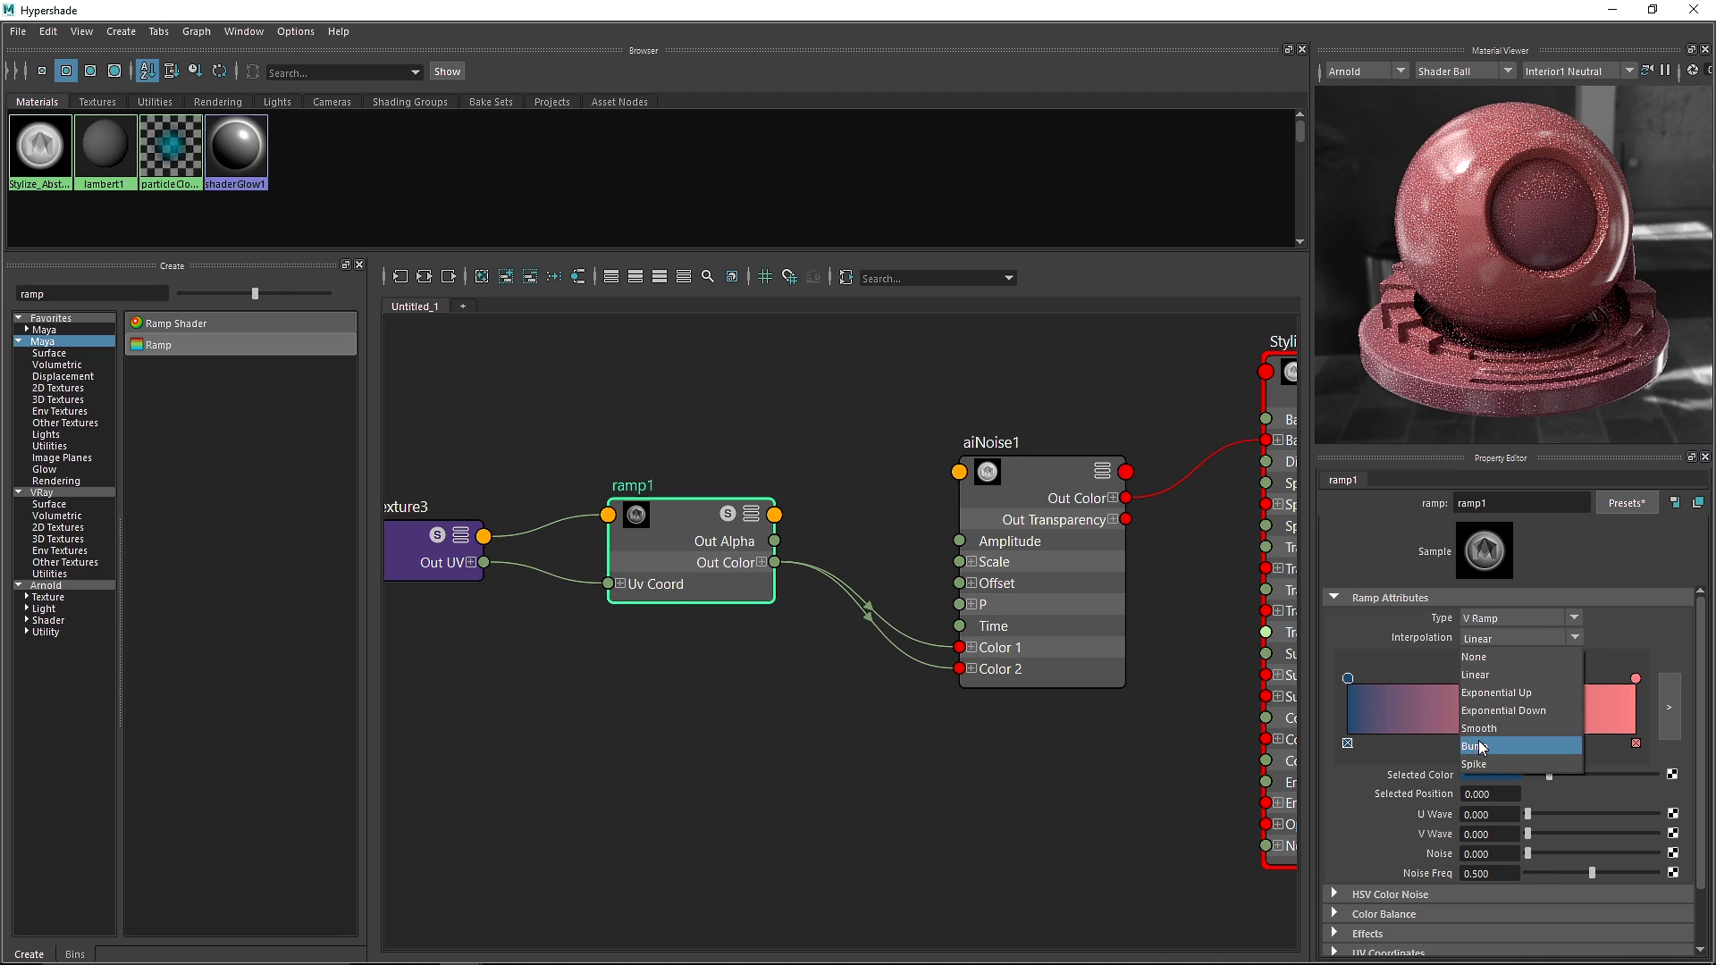
pyautogui.click(1487, 745)
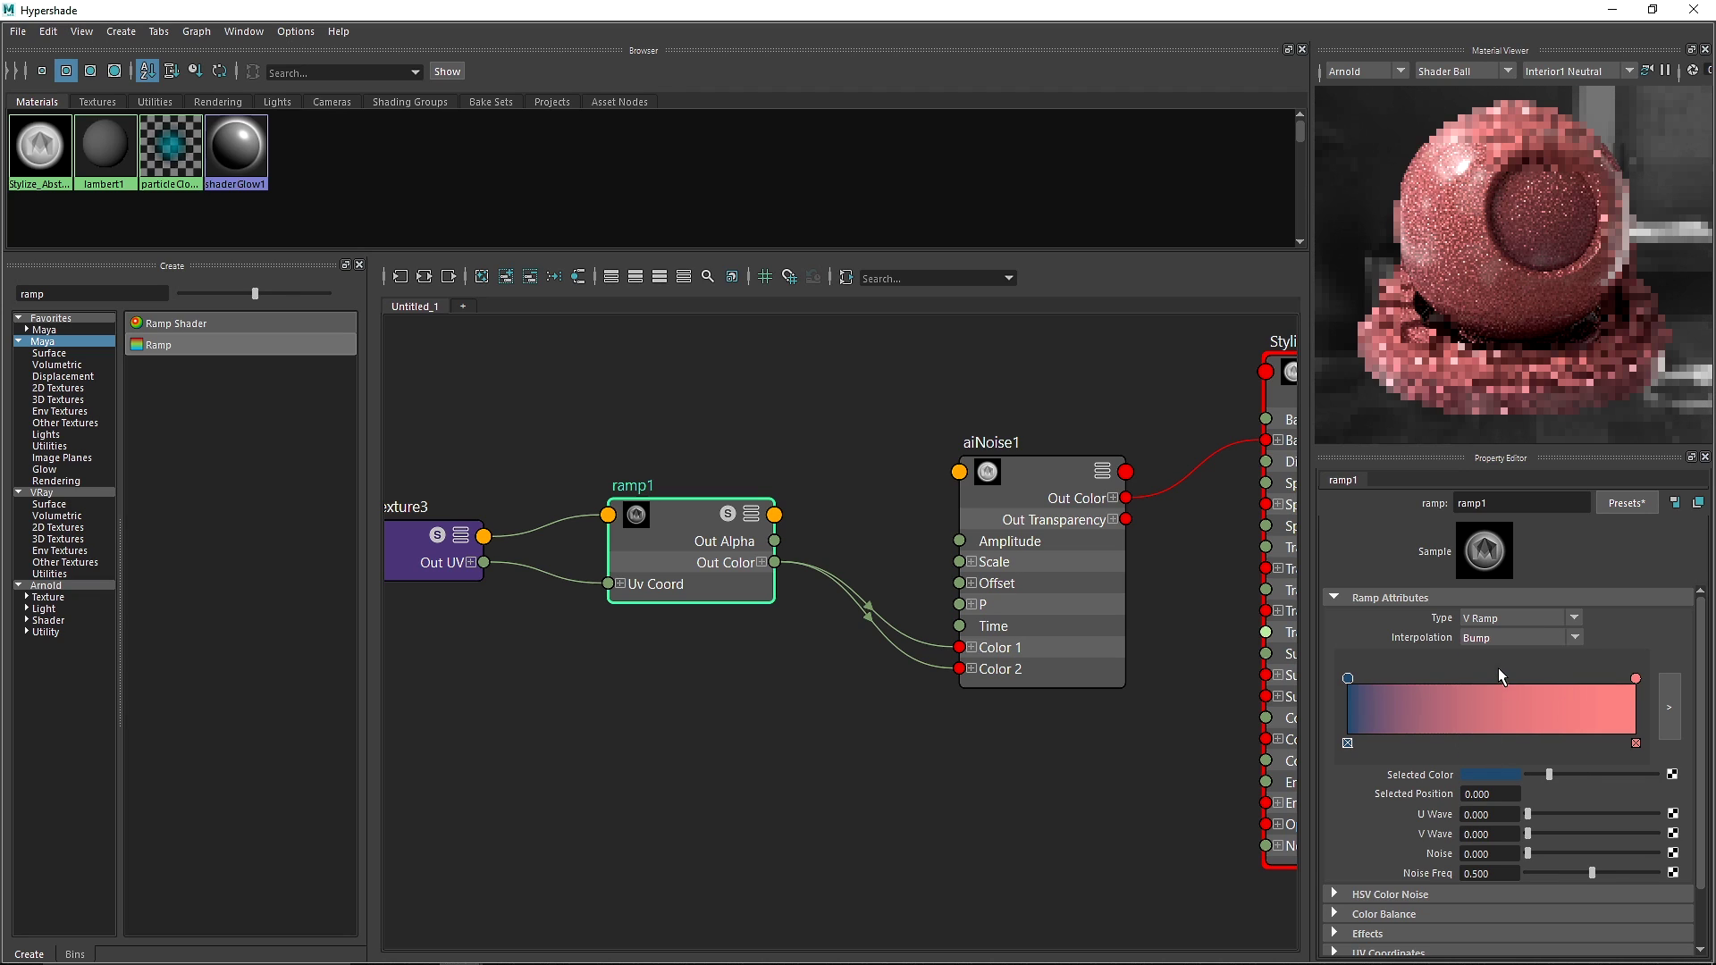
pyautogui.click(1477, 639)
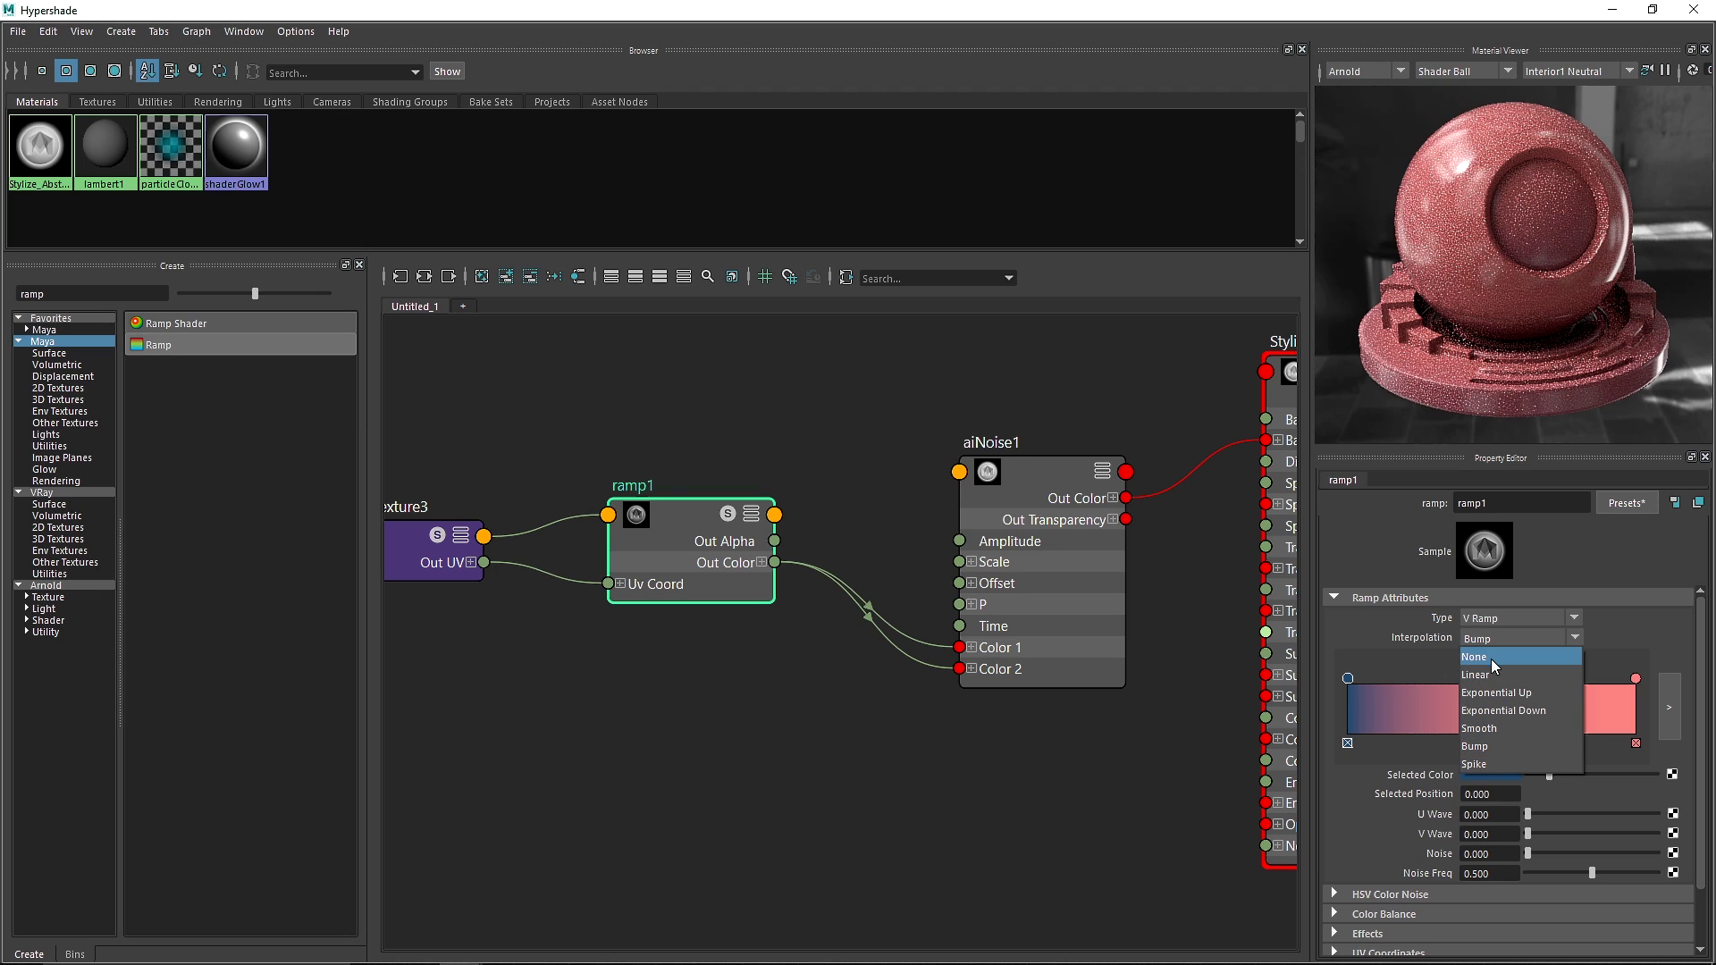
pyautogui.click(1491, 657)
pyautogui.moveTo(1348, 677); pyautogui.dragTo(1609, 679)
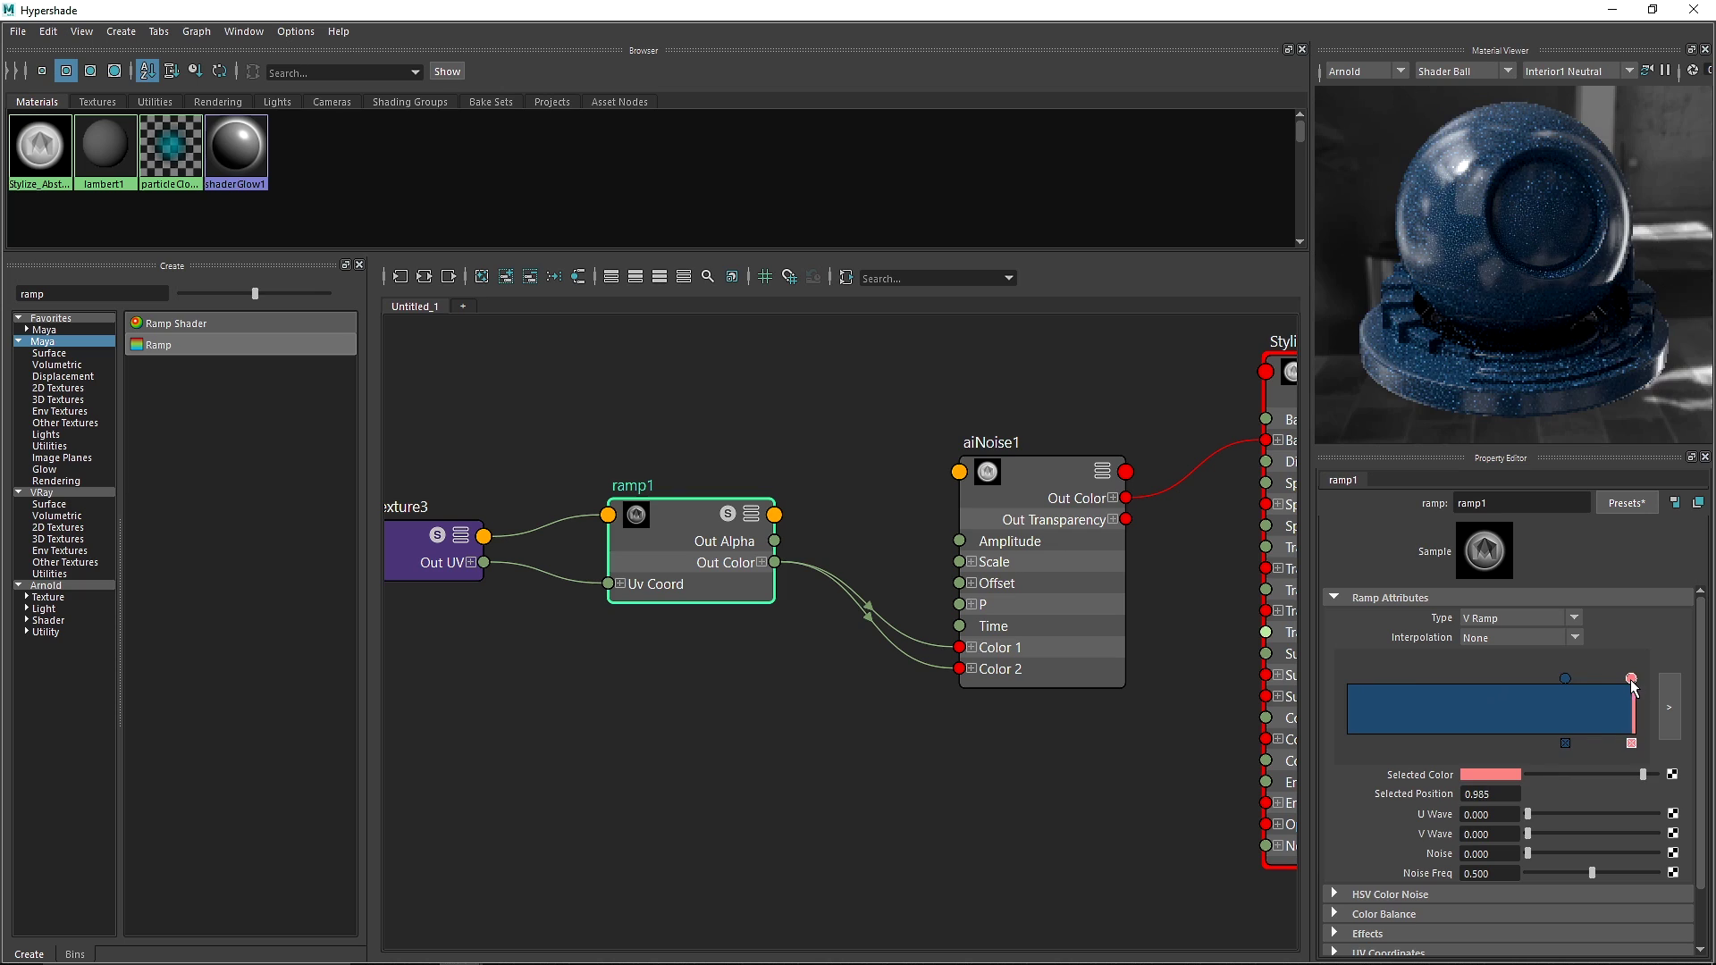
# Try Linear ramp interpolation, then set Interpolation back to None.
pyautogui.click(1498, 638)
pyautogui.click(1494, 672)
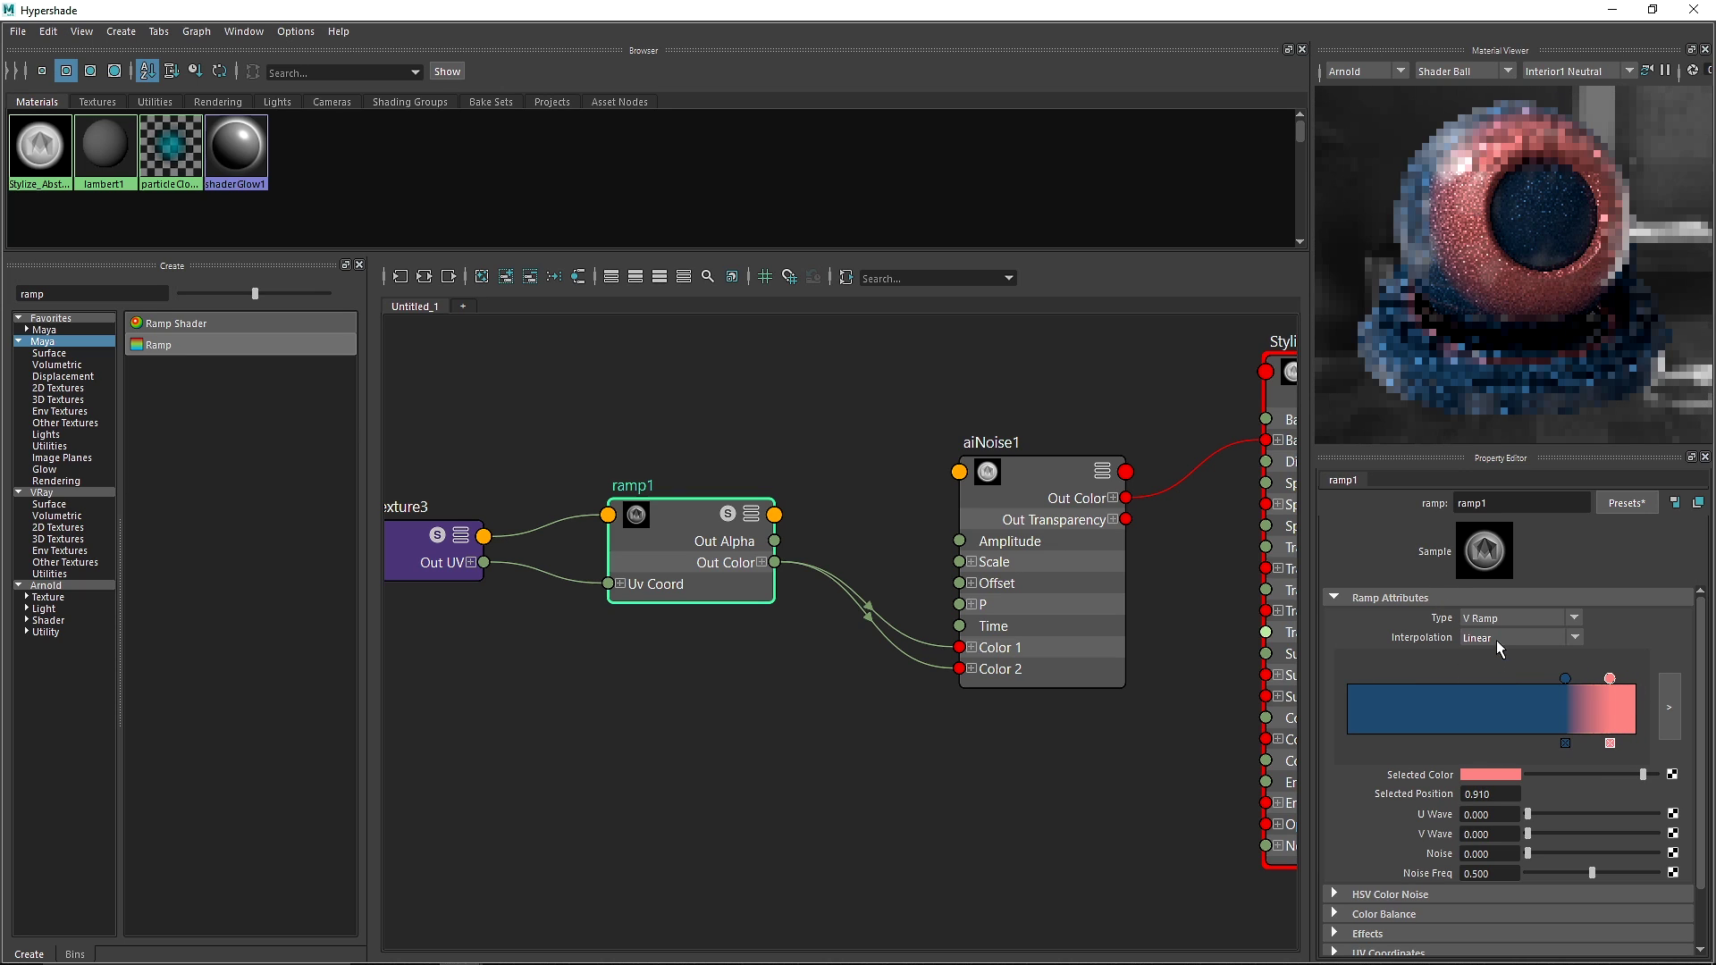
pyautogui.click(1499, 638)
pyautogui.click(1502, 656)
# Rearrange ramp markers: blue to 0.582, pink to 0.666, remove extra entries, pink to 0.969.
pyautogui.moveTo(1565, 678); pyautogui.dragTo(1400, 690)
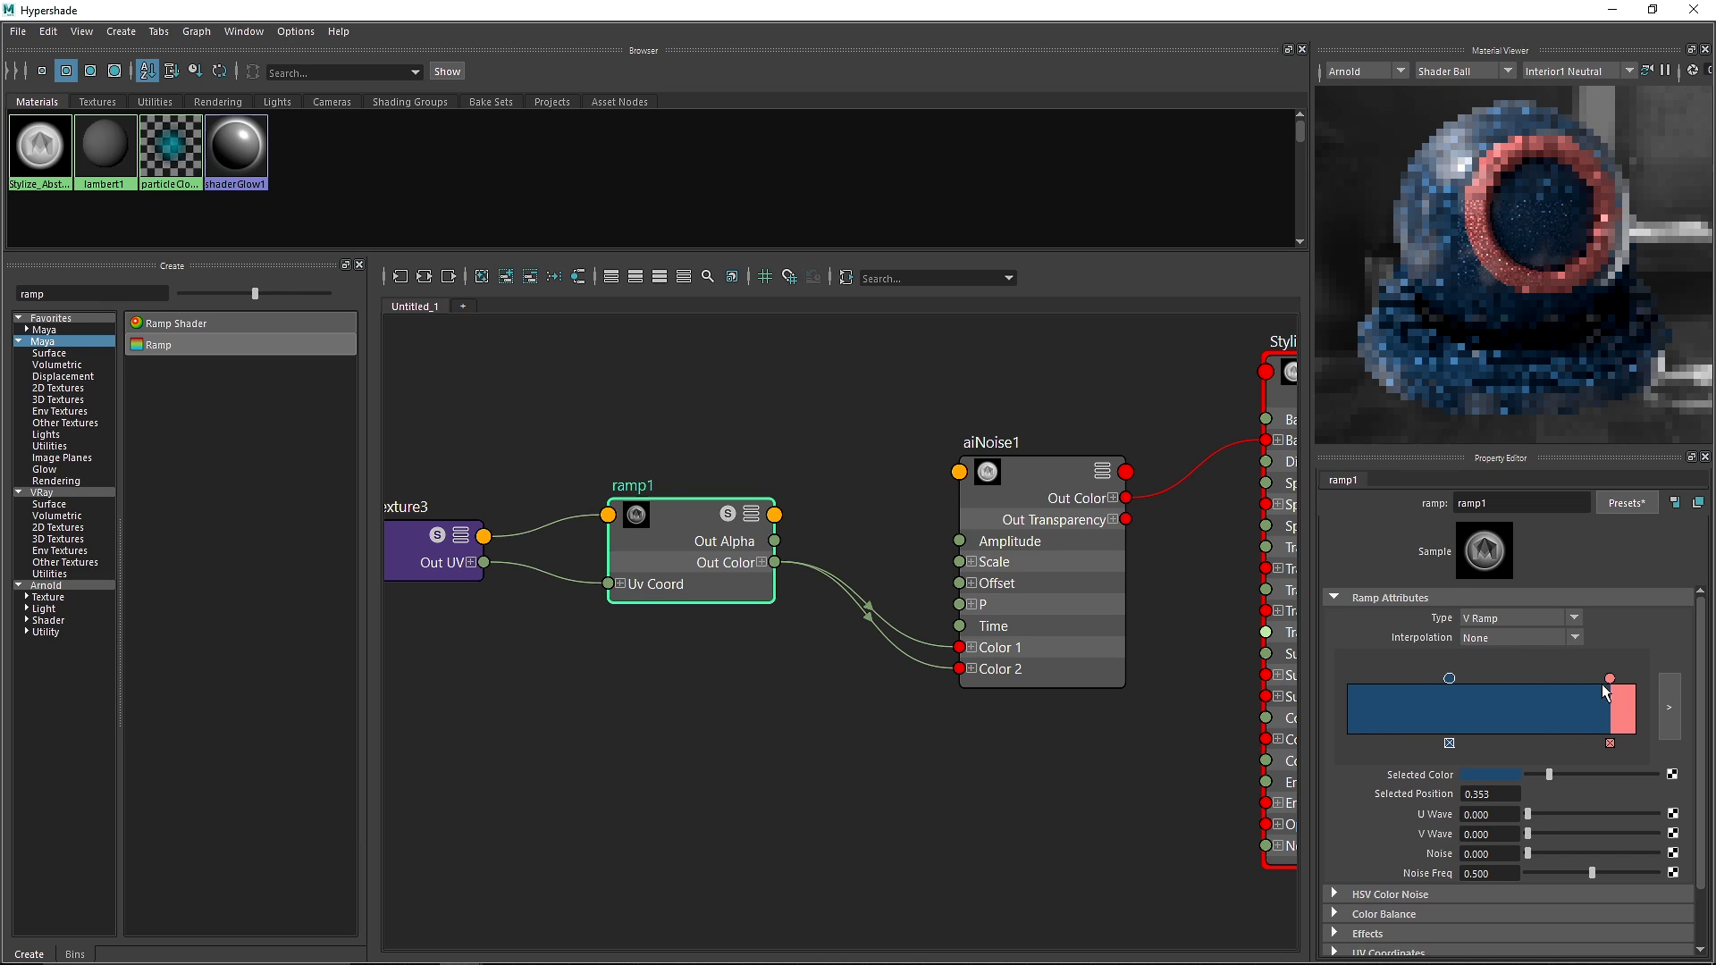
pyautogui.moveTo(1610, 679)
pyautogui.mouseDown()
pyautogui.moveTo(1534, 679)
pyautogui.moveTo(1587, 679)
pyautogui.mouseUp()
pyautogui.moveTo(1450, 680); pyautogui.dragTo(1609, 675)
pyautogui.click(1609, 685)
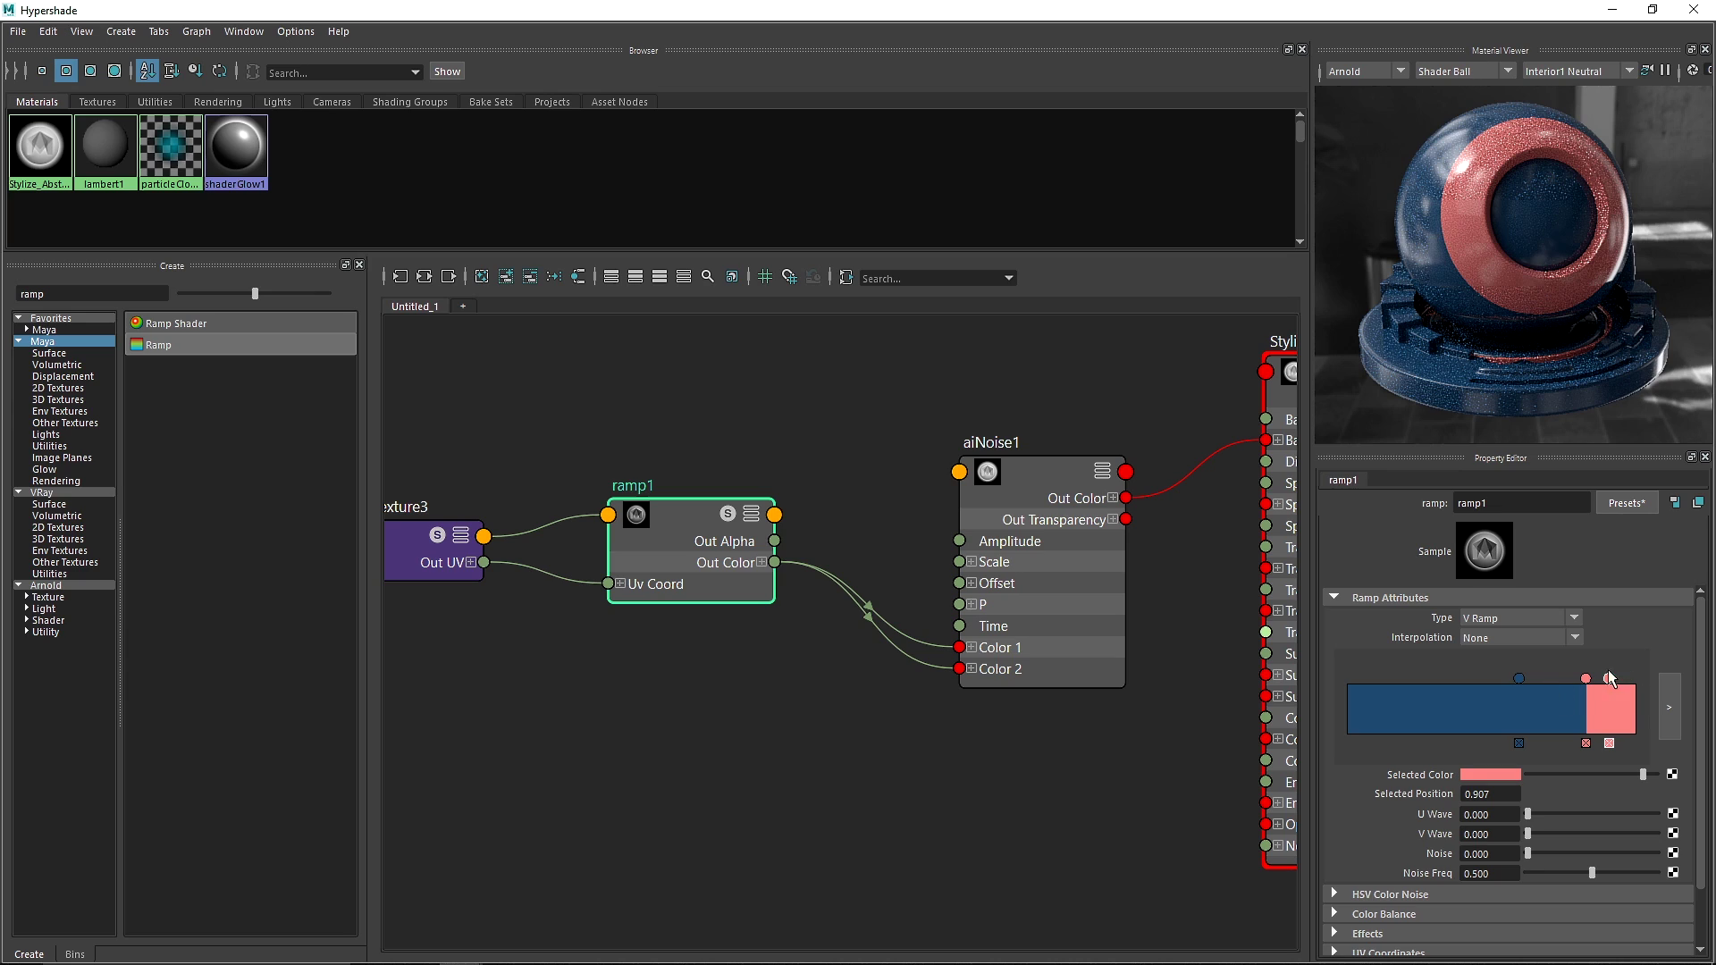
pyautogui.click(1430, 696)
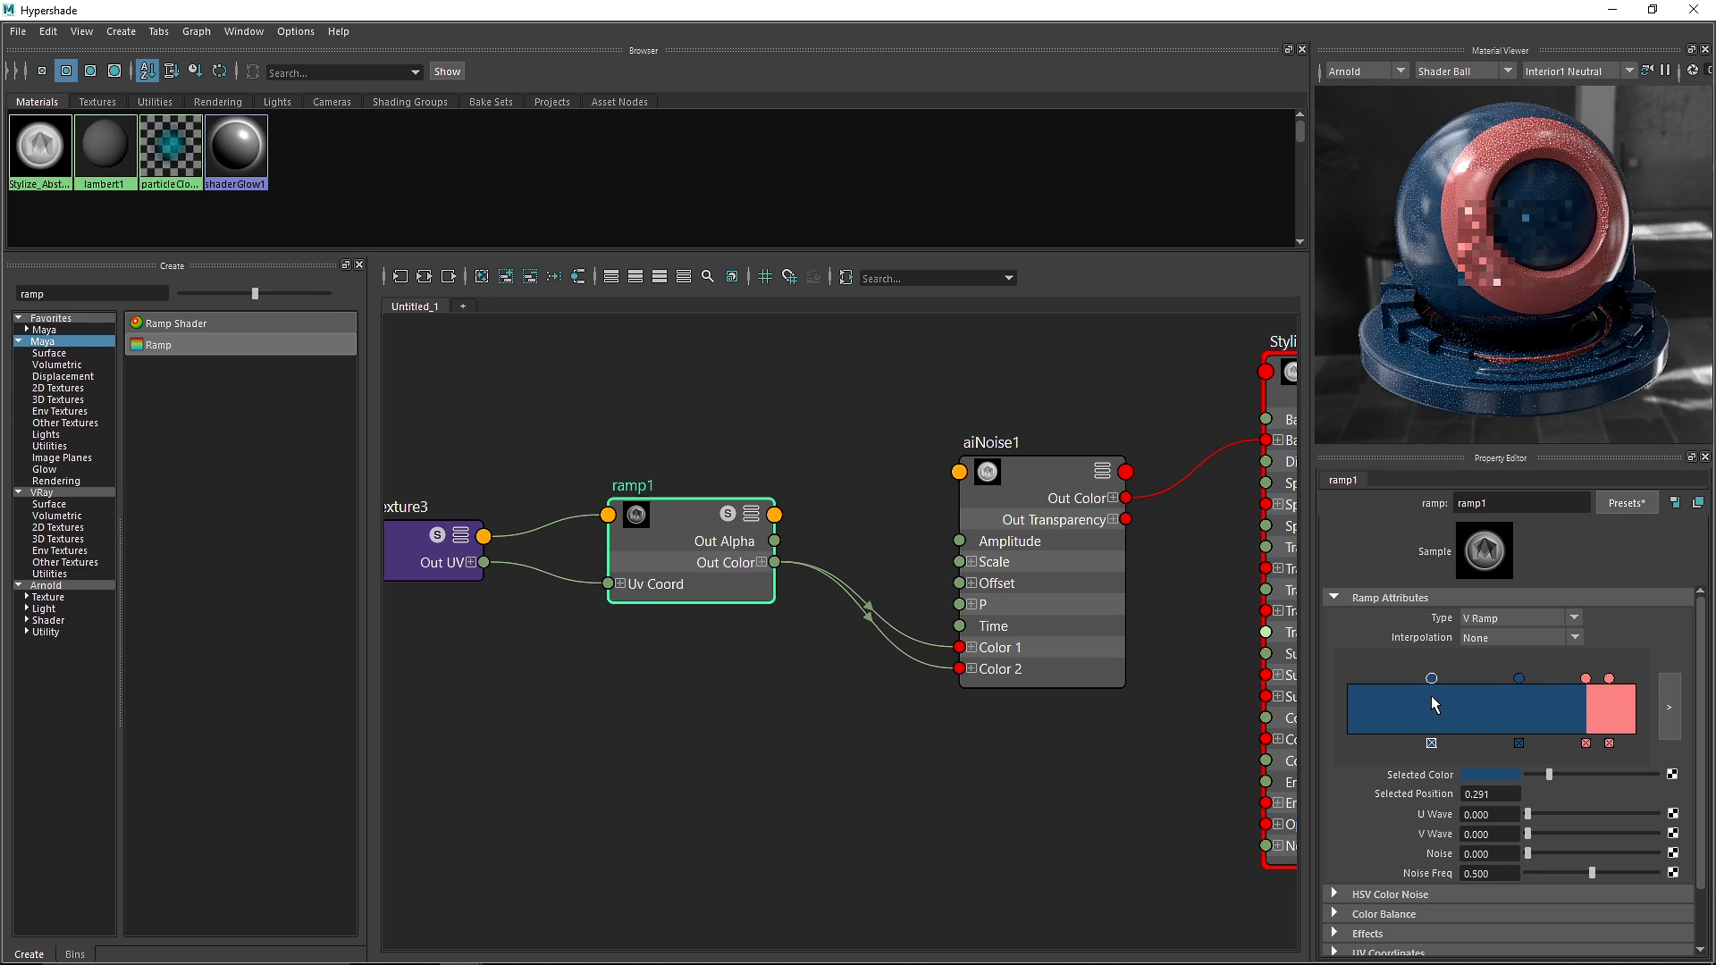
pyautogui.click(1432, 743)
pyautogui.click(1610, 679)
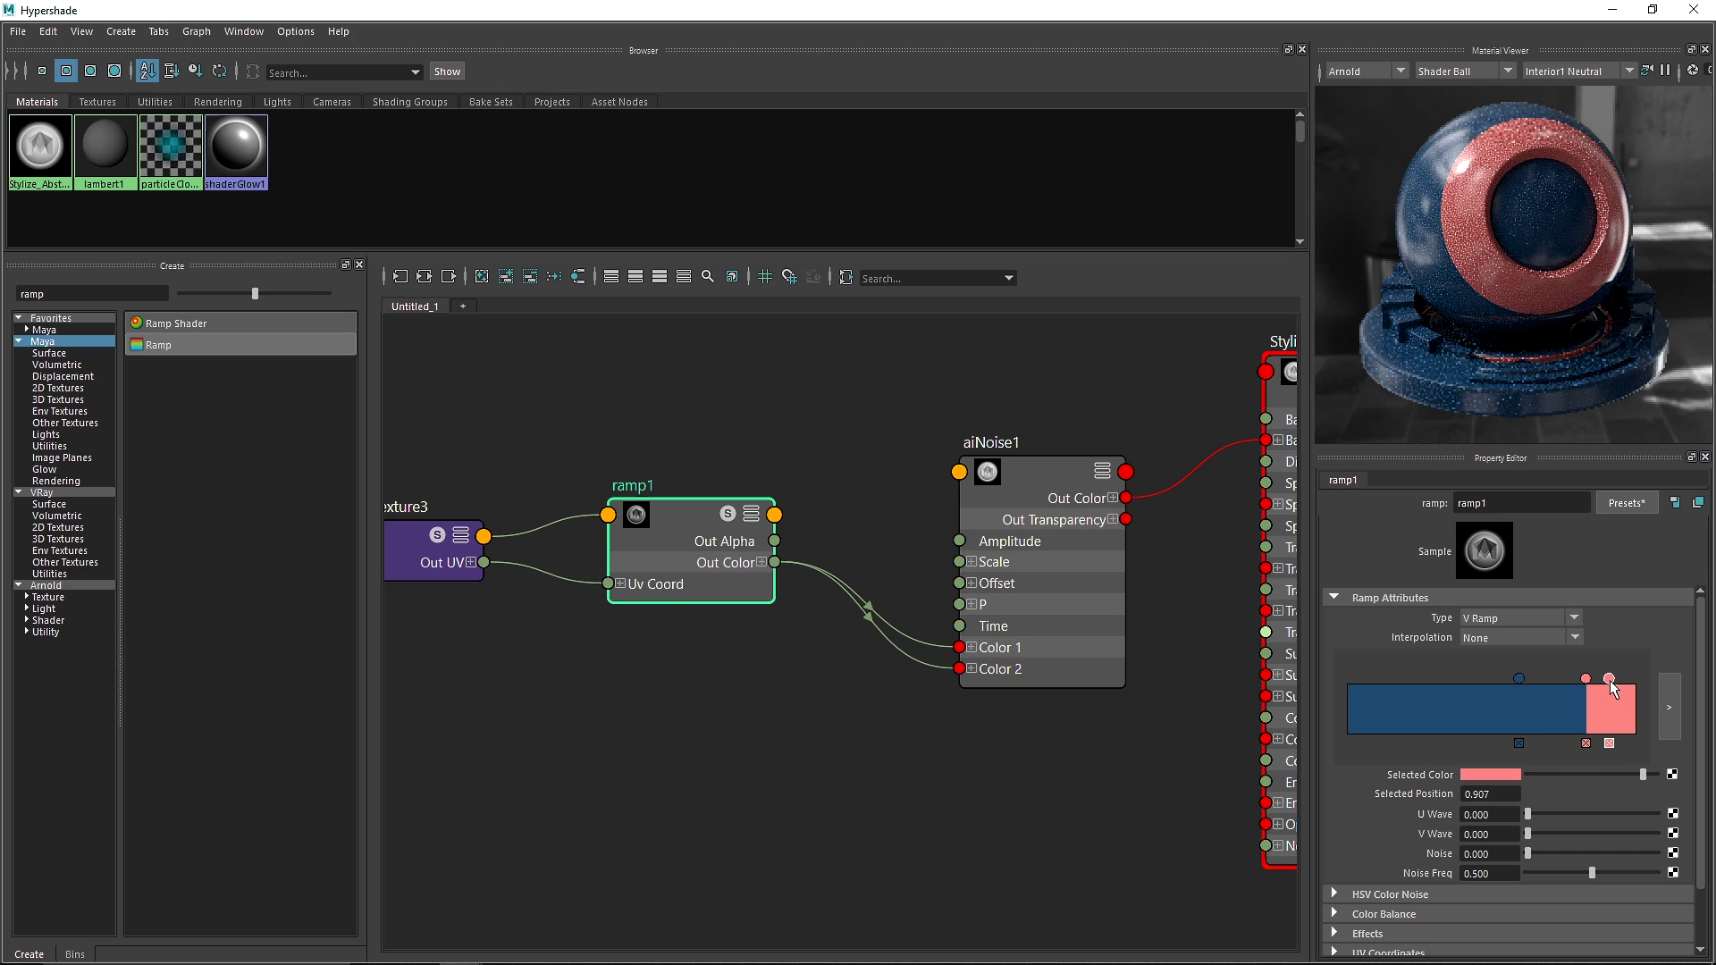
pyautogui.moveTo(1611, 679); pyautogui.dragTo(1630, 688)
# Make the entry at 0.972 blue and move the blue entry to 0.749, leaving a narrow pink band.
pyautogui.click(1501, 774)
pyautogui.click(1397, 742)
pyautogui.click(1466, 710)
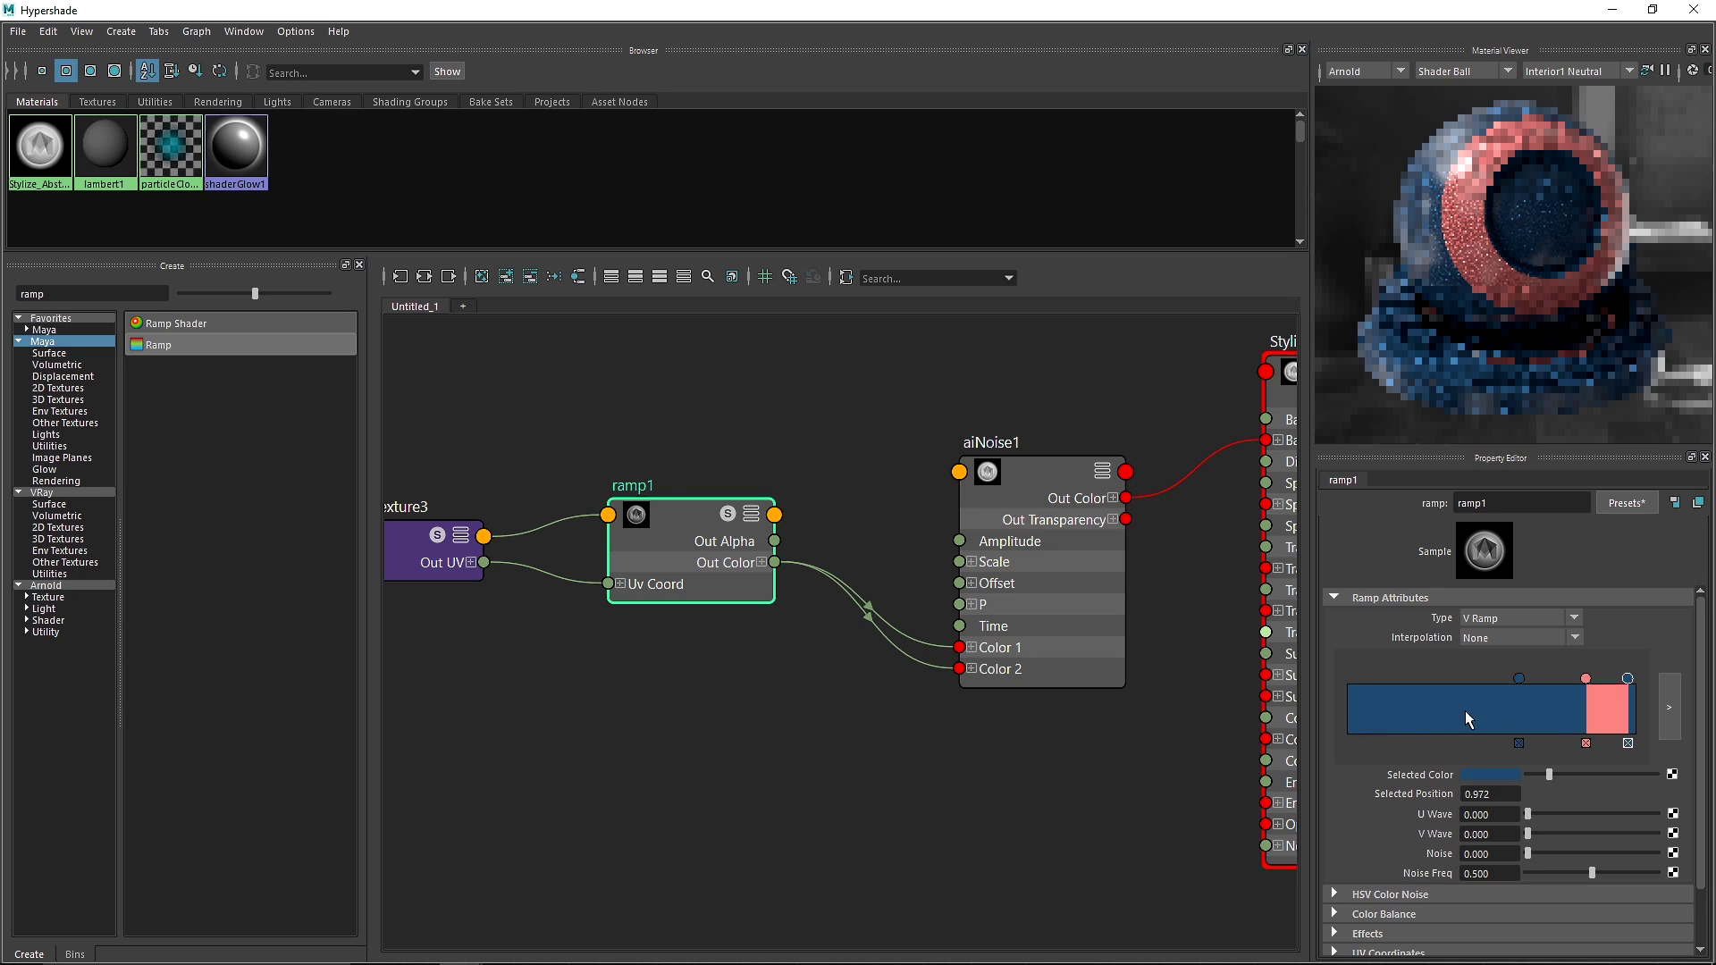
pyautogui.moveTo(1519, 679); pyautogui.dragTo(1581, 681)
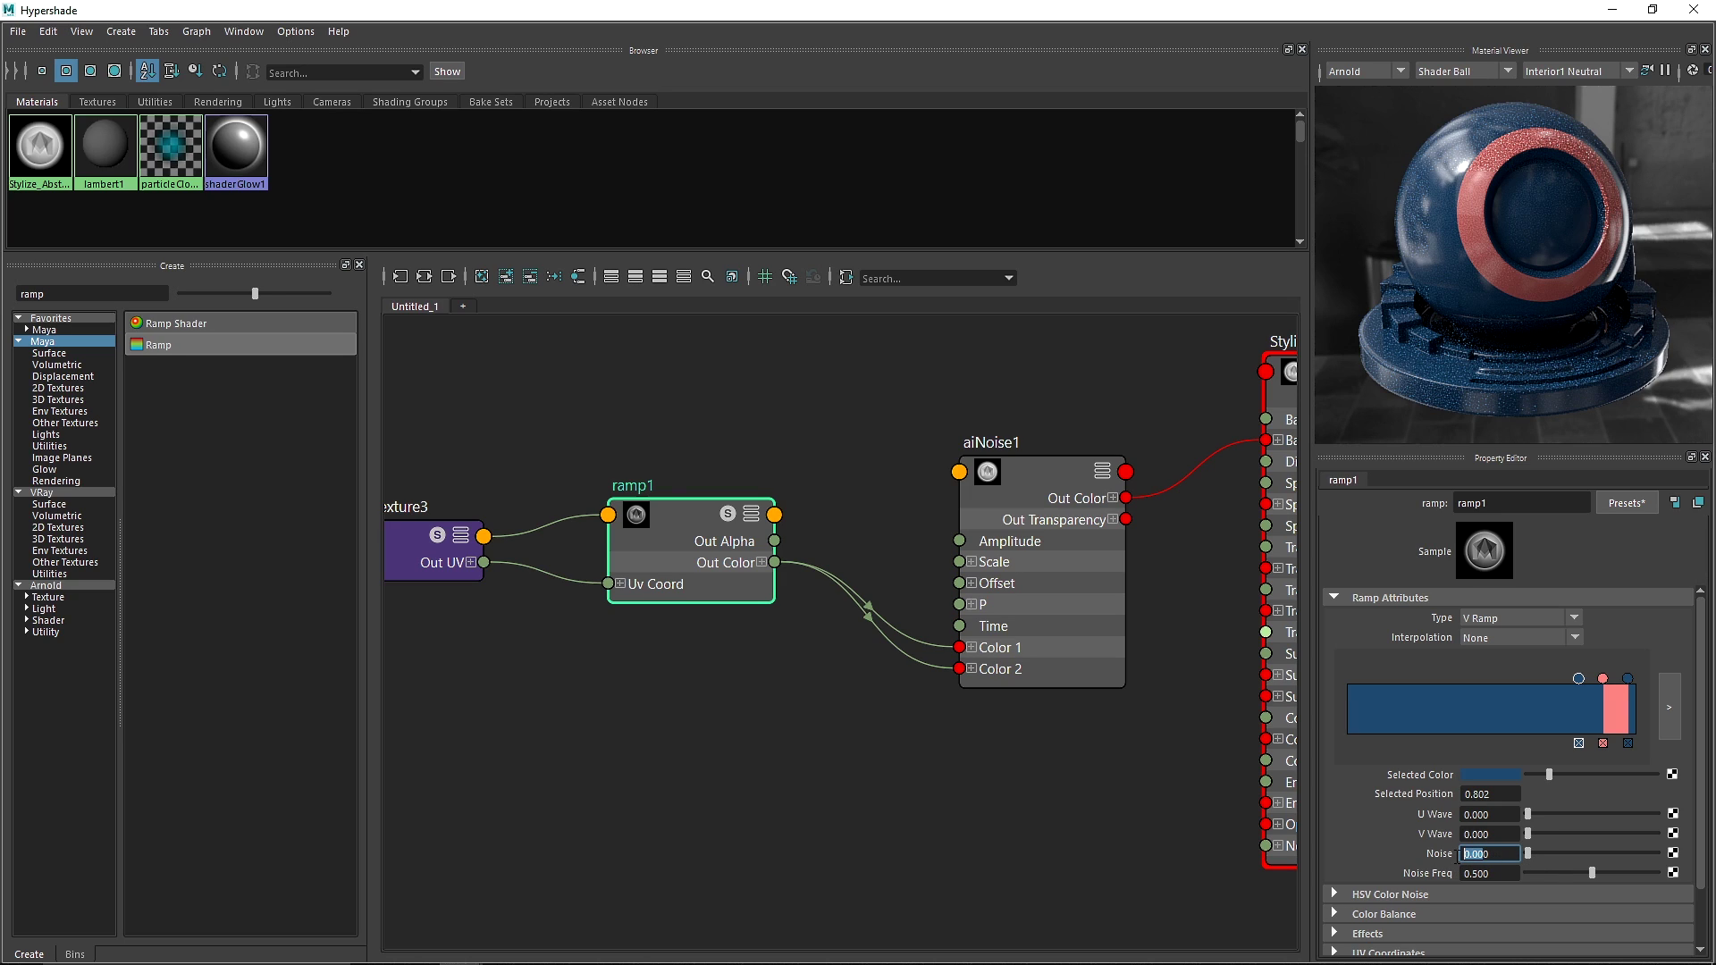
# Push ramp1 Noise and U Wave to 1.000, then nudge the pink entry to about 0.820.
pyautogui.moveTo(1537, 852); pyautogui.dragTo(1658, 852)
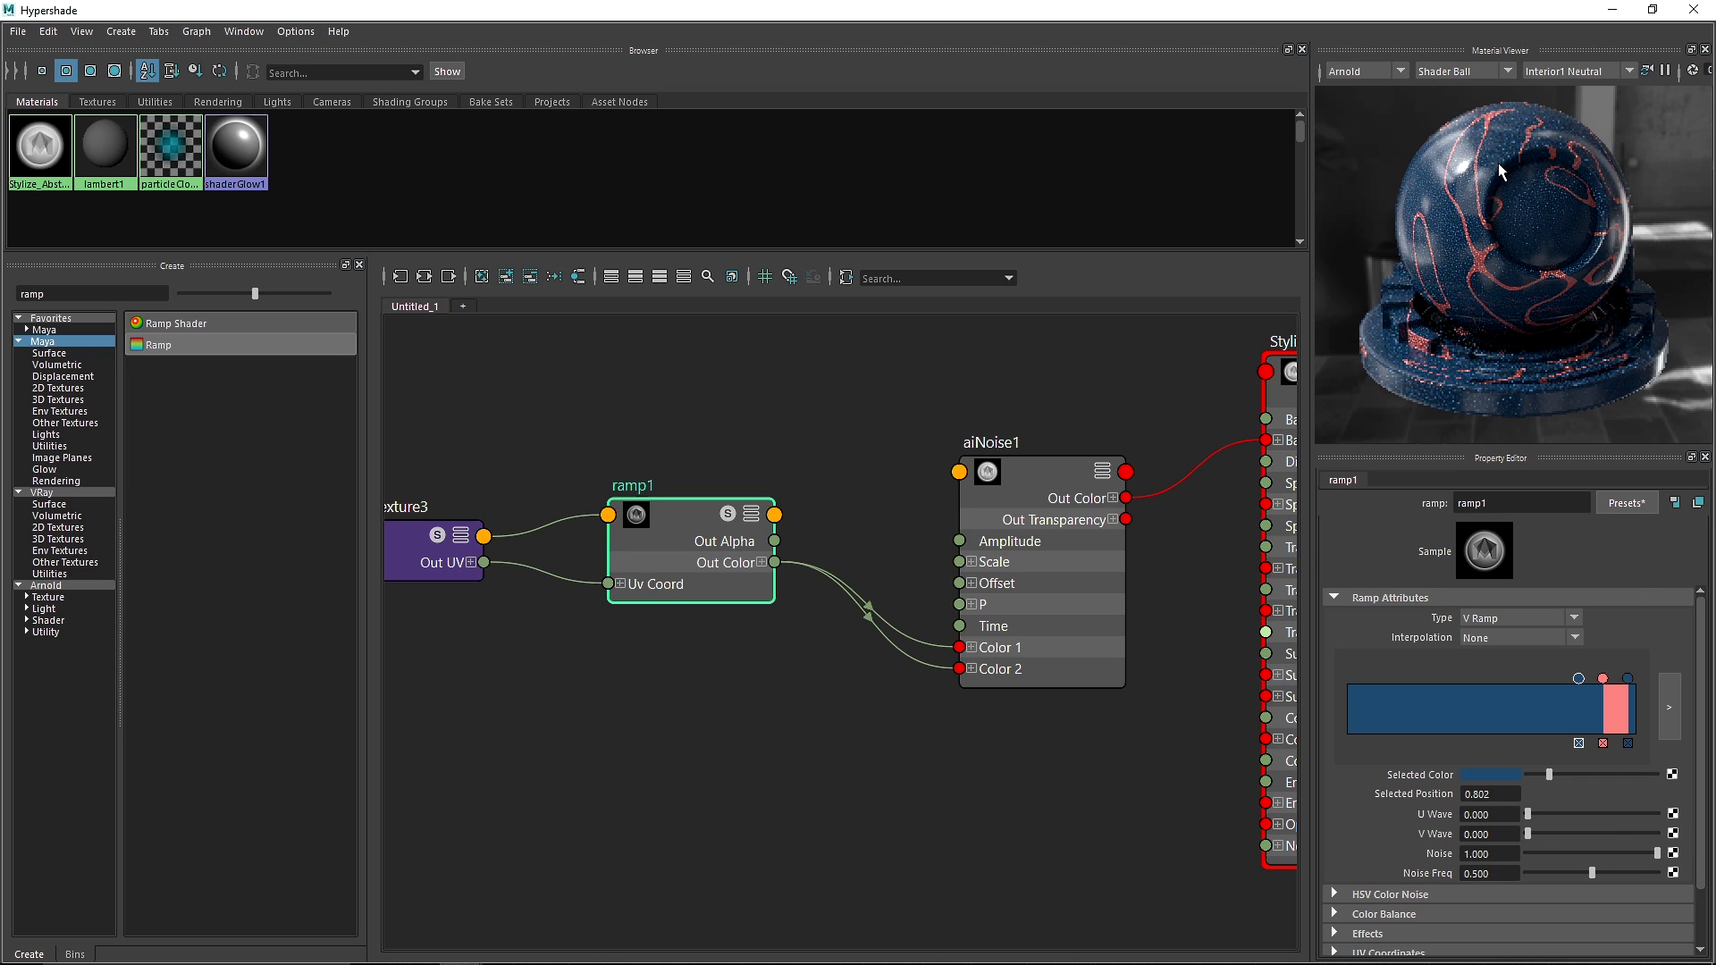
pyautogui.scroll(3, 1509, 174)
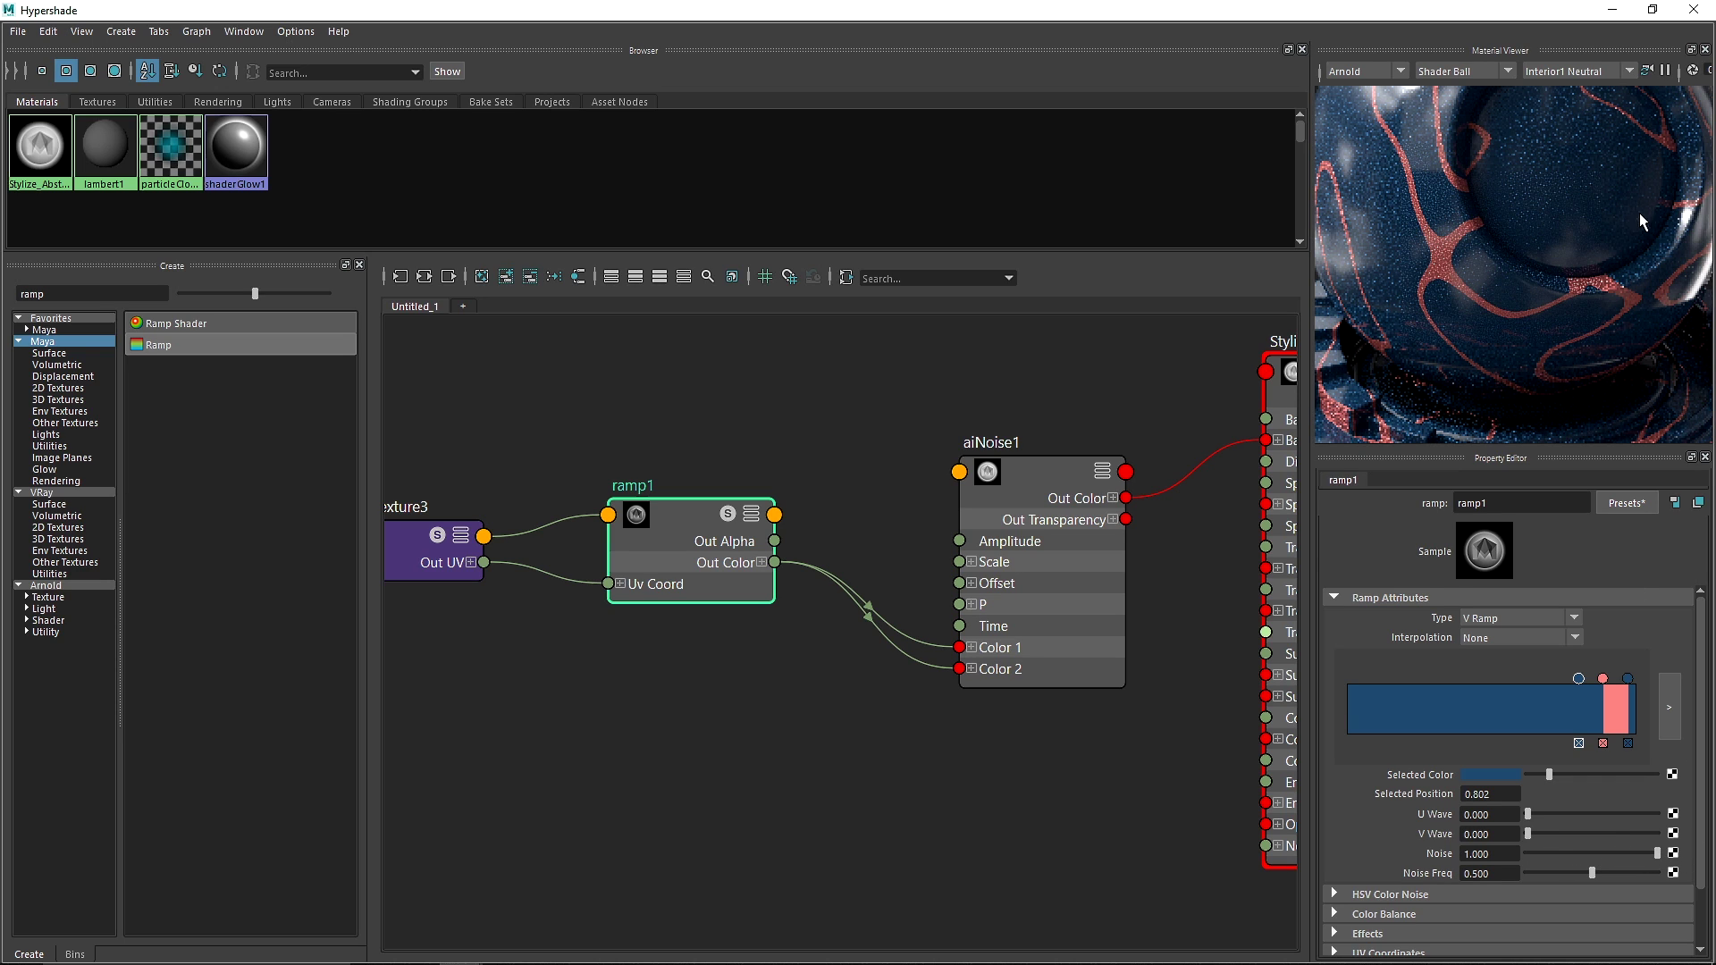
pyautogui.scroll(-3, 1575, 318)
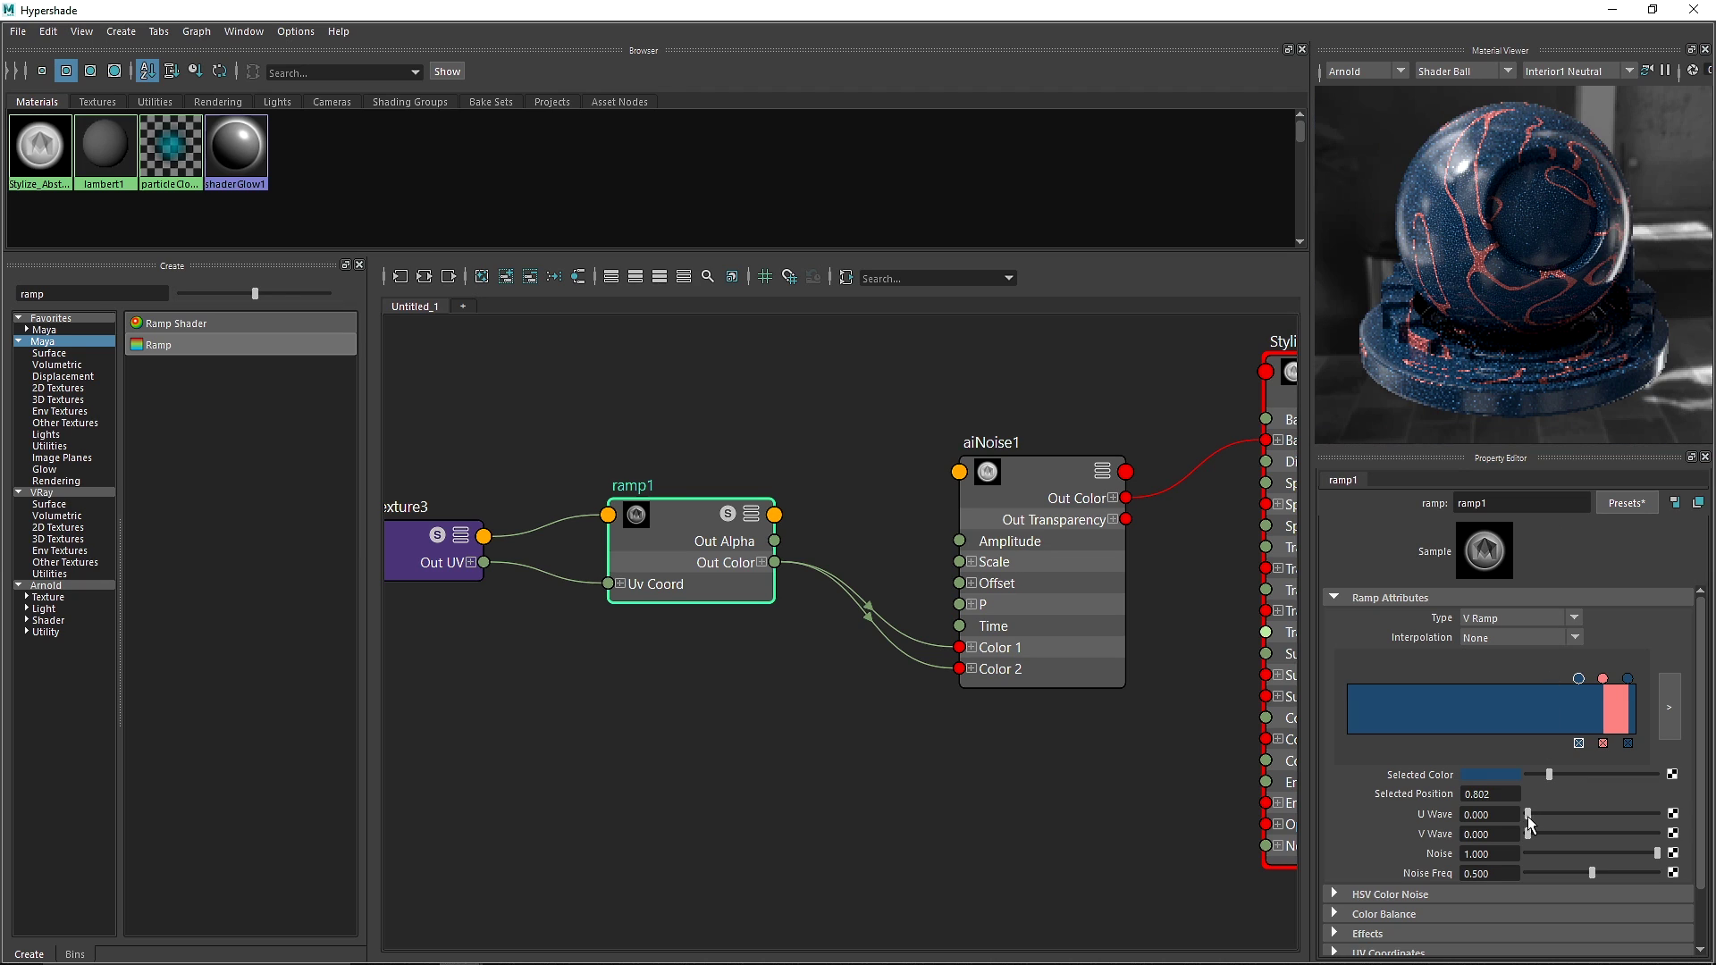
pyautogui.moveTo(1529, 814)
pyautogui.mouseDown()
pyautogui.moveTo(1658, 814)
pyautogui.moveTo(1555, 836)
pyautogui.moveTo(1689, 842)
pyautogui.moveTo(1500, 824)
pyautogui.moveTo(1548, 853)
pyautogui.moveTo(1658, 854)
pyautogui.mouseUp()
pyautogui.moveTo(1579, 679)
pyautogui.mouseDown()
pyautogui.moveTo(1537, 681)
pyautogui.moveTo(1565, 681)
pyautogui.mouseUp()
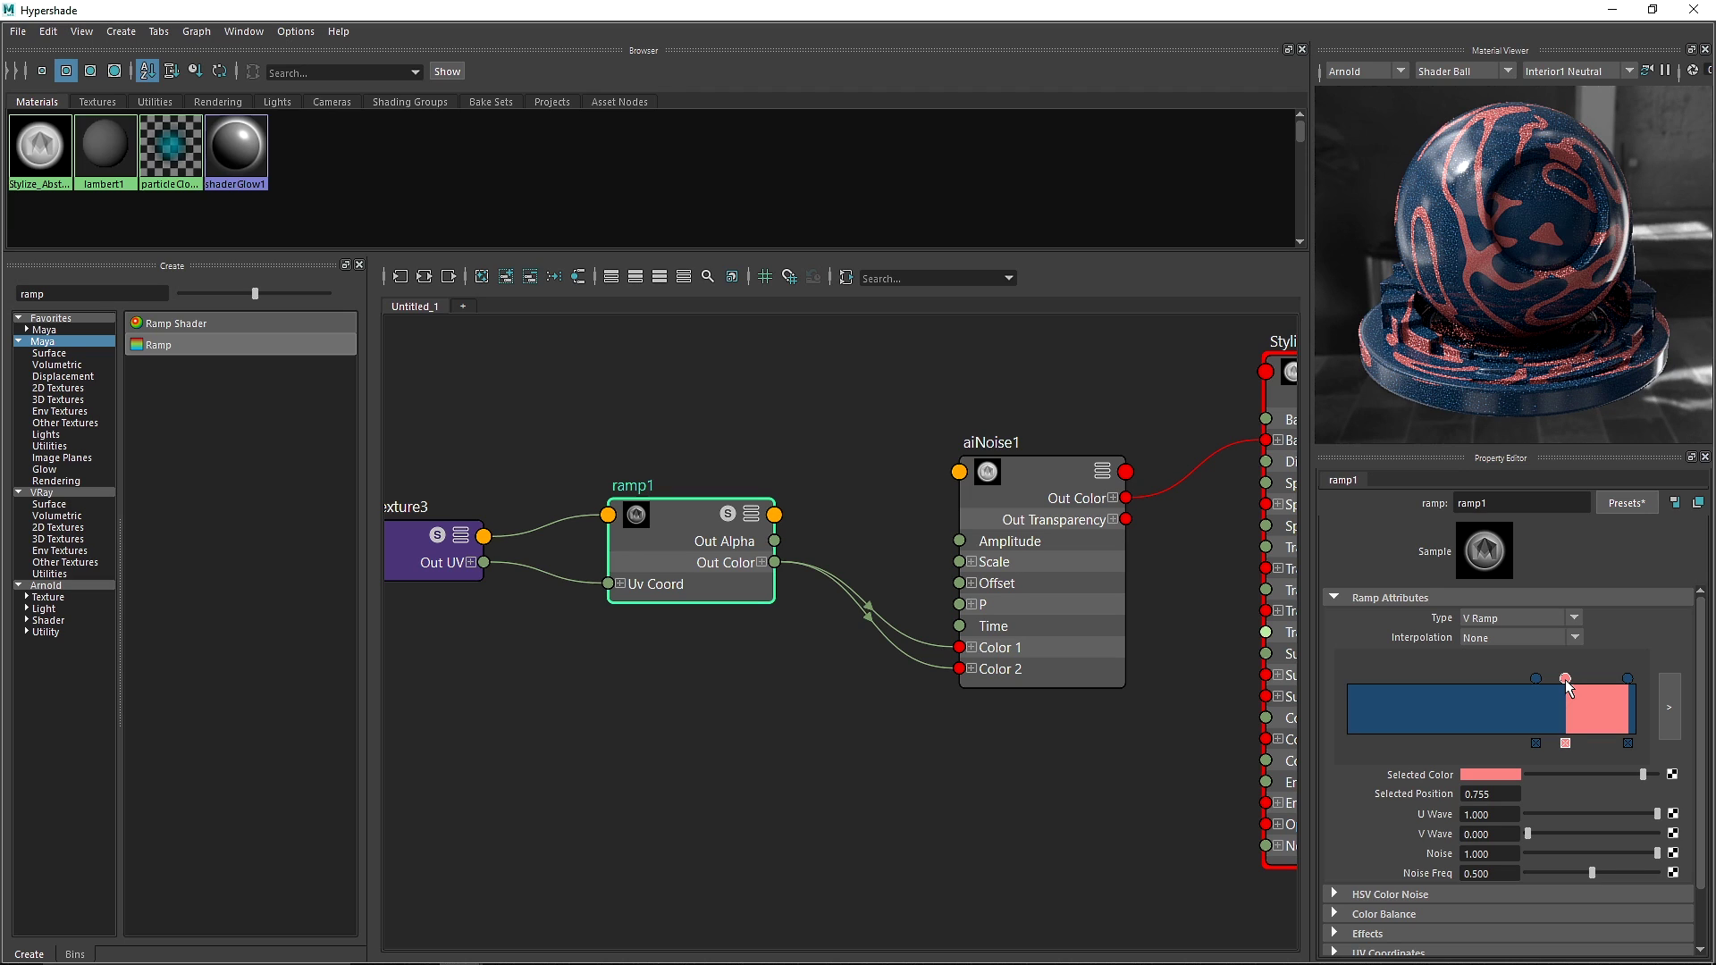
pyautogui.moveTo(1568, 688)
pyautogui.mouseDown()
pyautogui.moveTo(1585, 688)
pyautogui.moveTo(1541, 681)
pyautogui.mouseUp()
pyautogui.click(1538, 681)
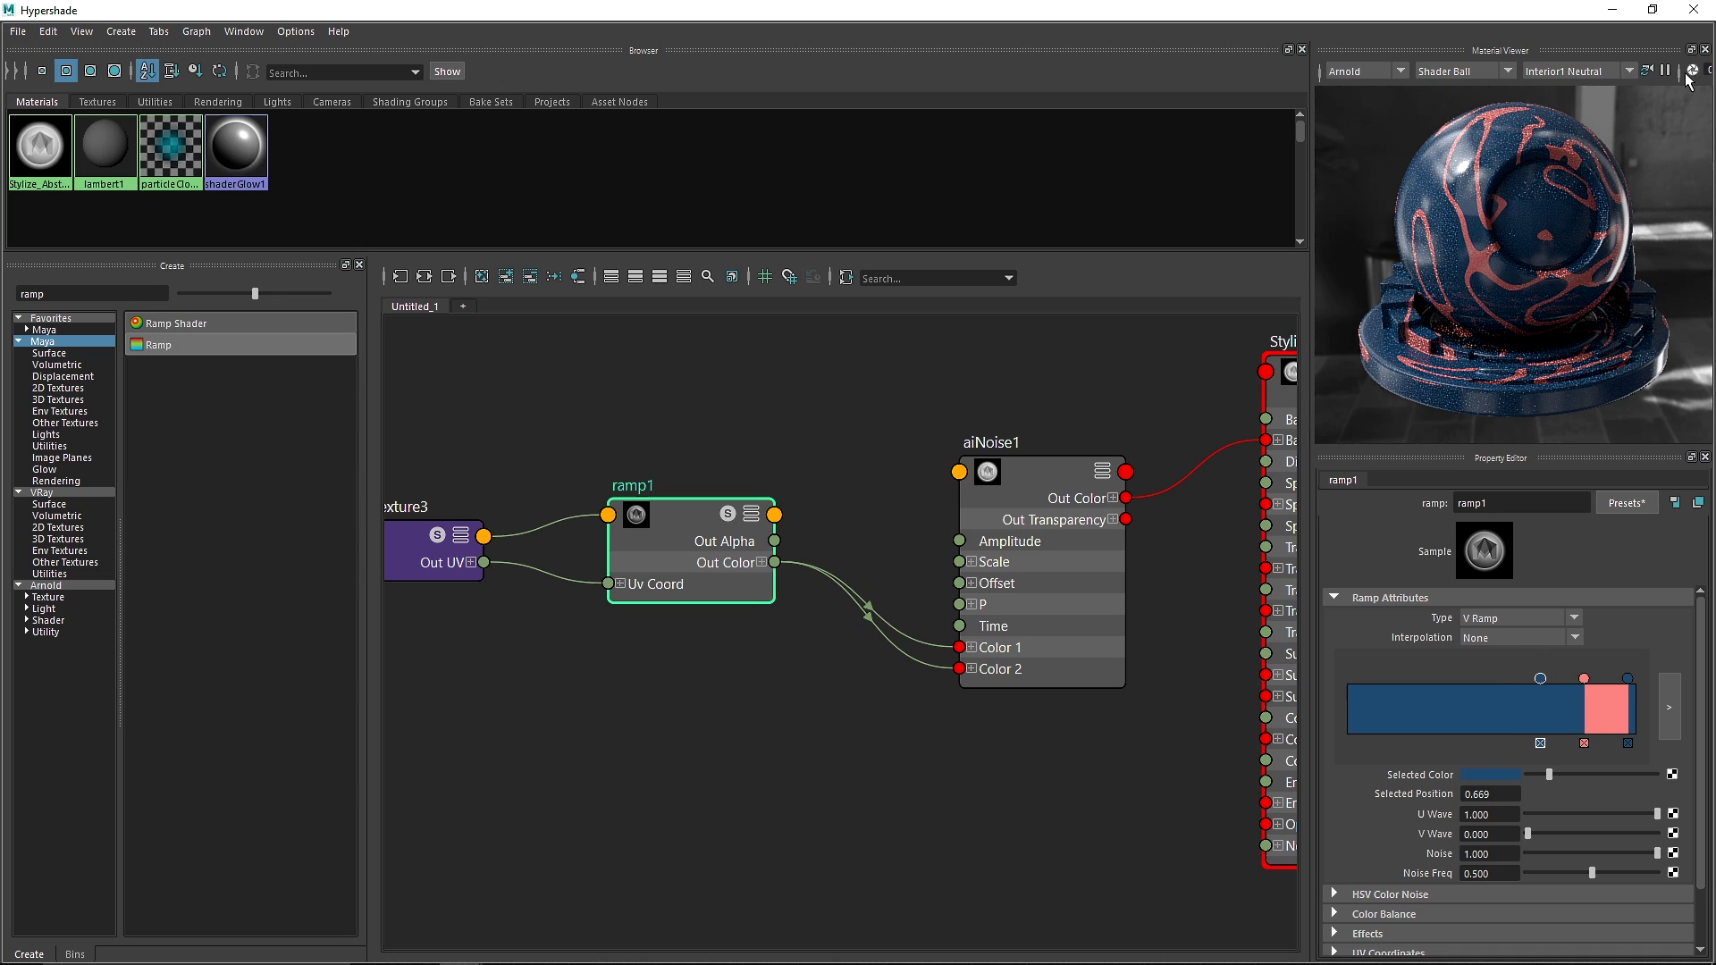
# Close Hypershade, select the head and start an IPR render in Arnold RenderView.
pyautogui.click(1694, 10)
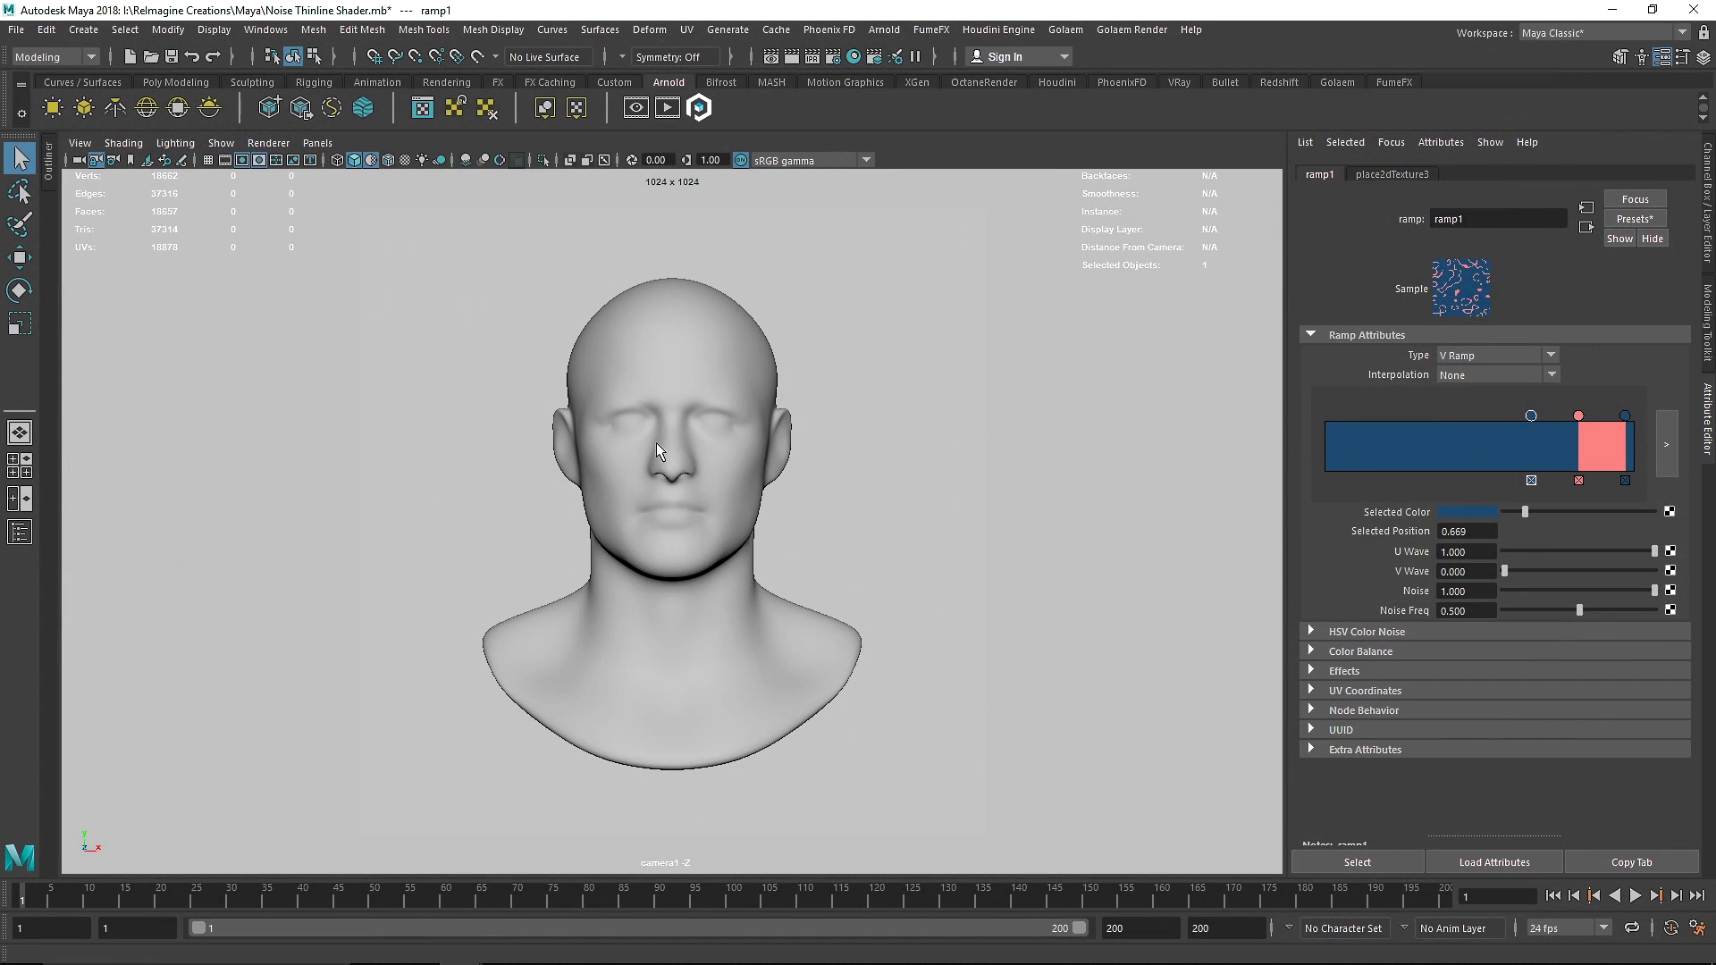
pyautogui.click(661, 452)
pyautogui.click(668, 108)
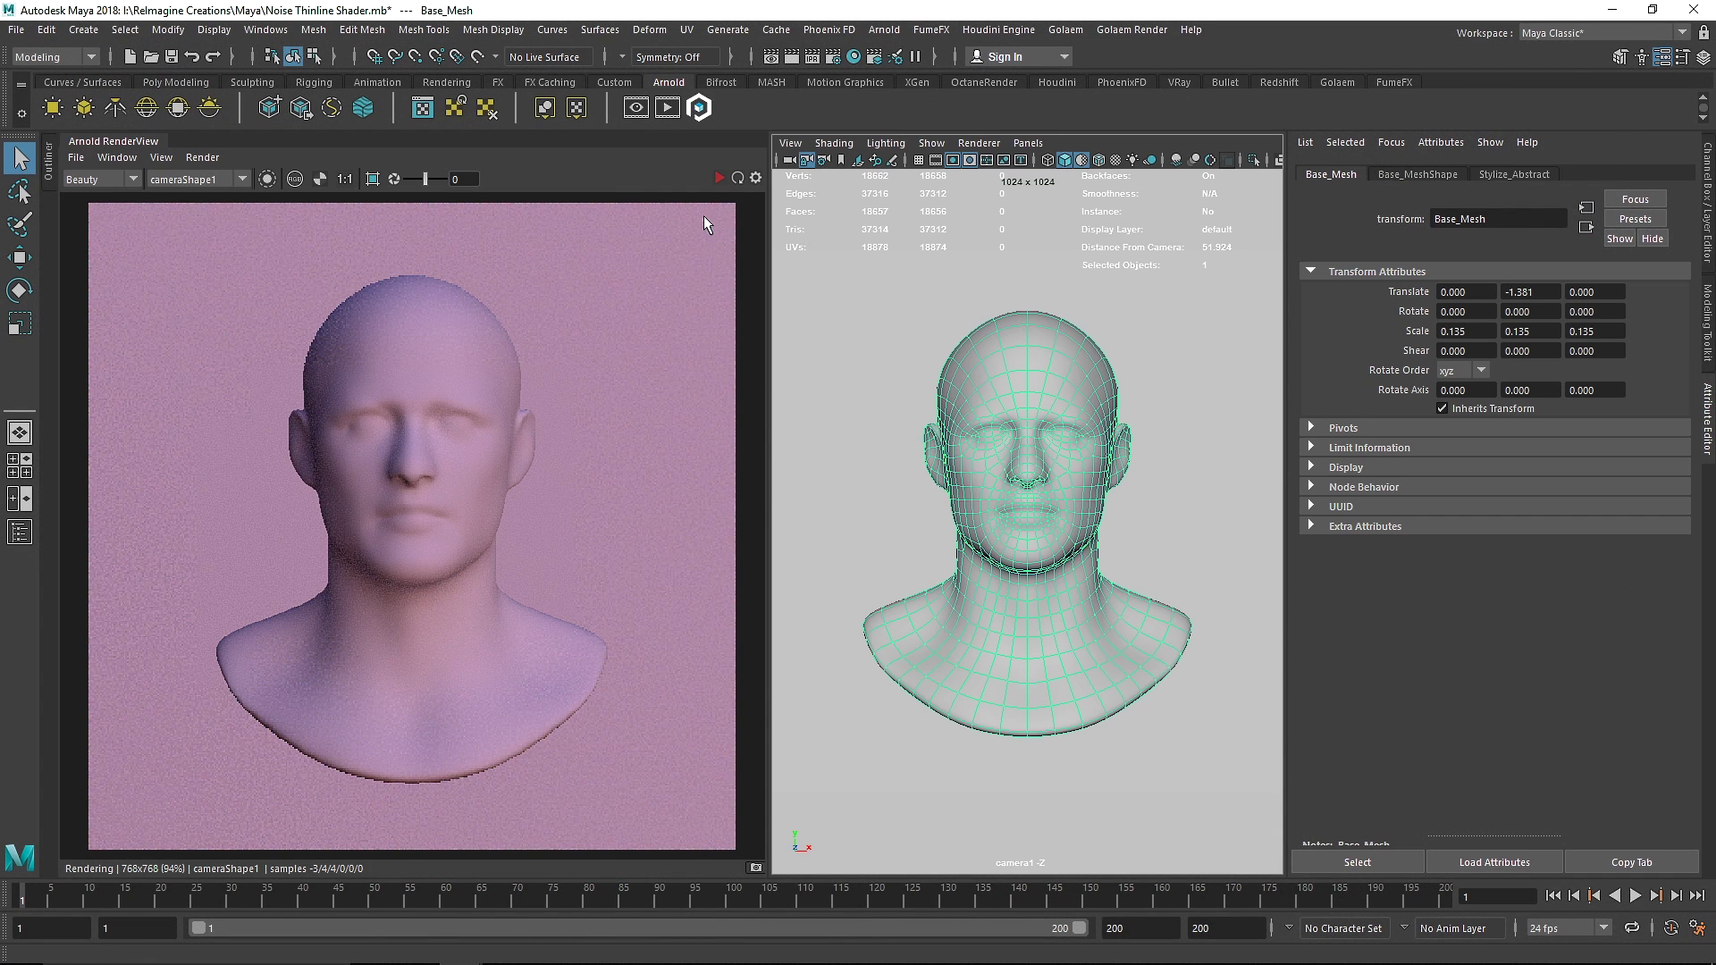
pyautogui.click(719, 178)
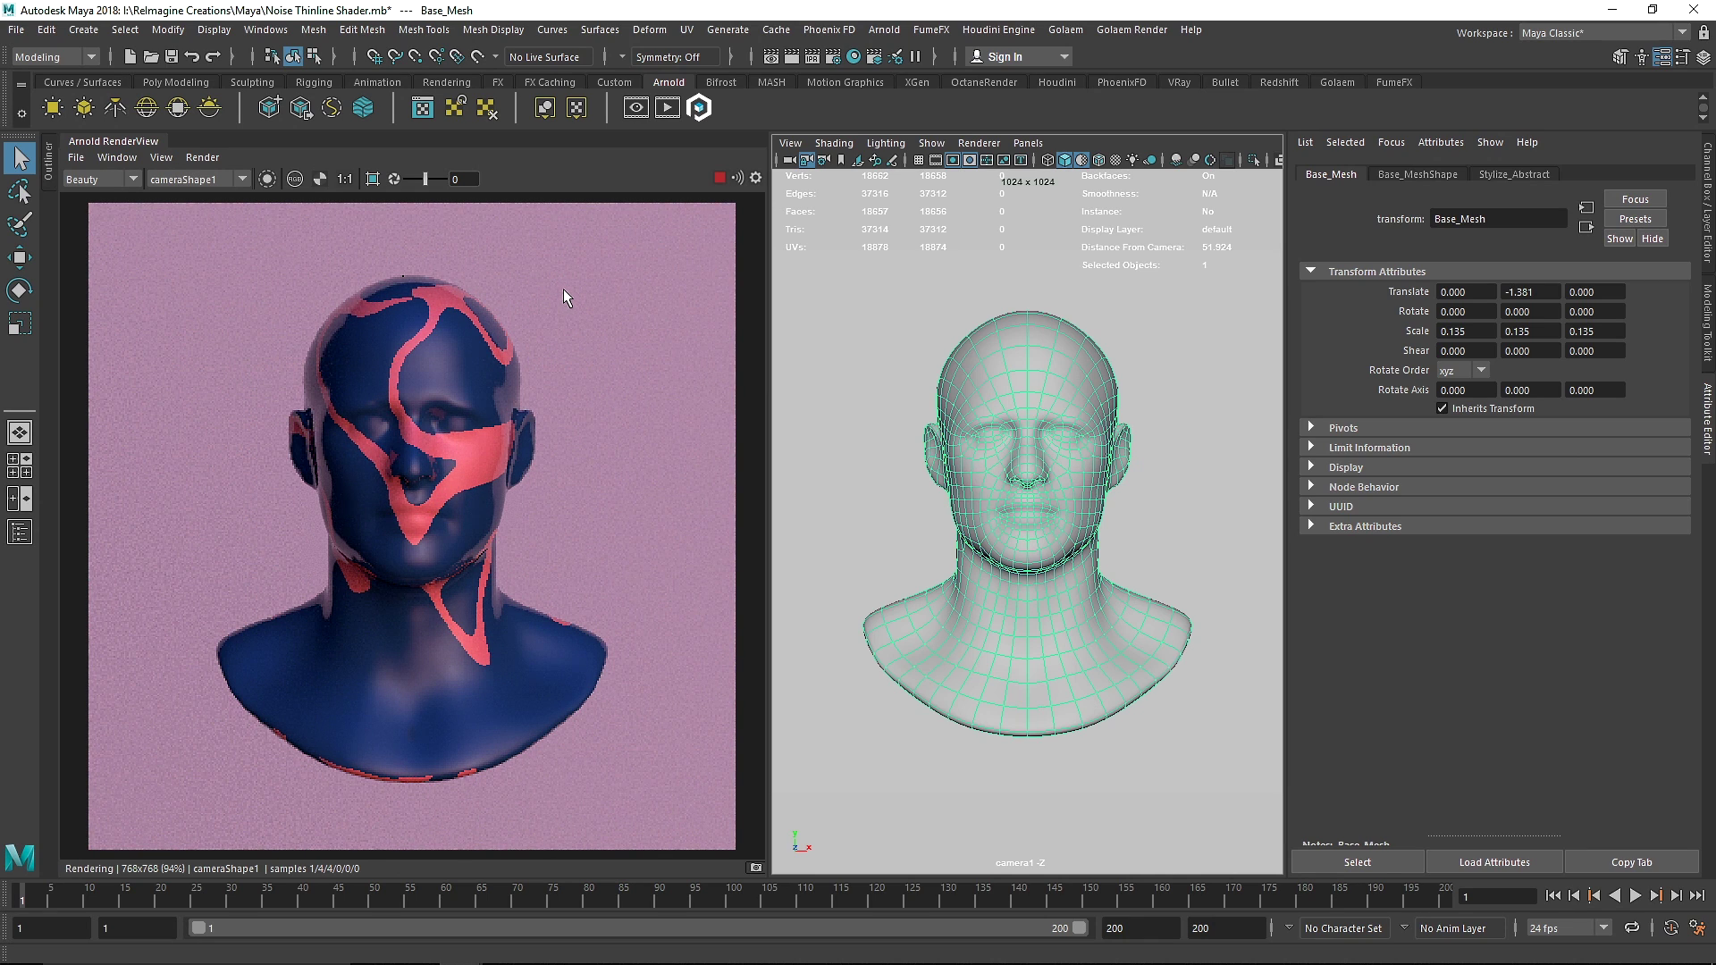
# Assign a new Arnold aiStandardSurface material to the background plane.
pyautogui.click(720, 184)
pyautogui.click(886, 345)
pyautogui.moveTo(875, 321); pyautogui.dragTo(878, 763, button='right')
pyautogui.click(1107, 394)
pyautogui.click(1253, 420)
pyautogui.doubleClick(1483, 219)
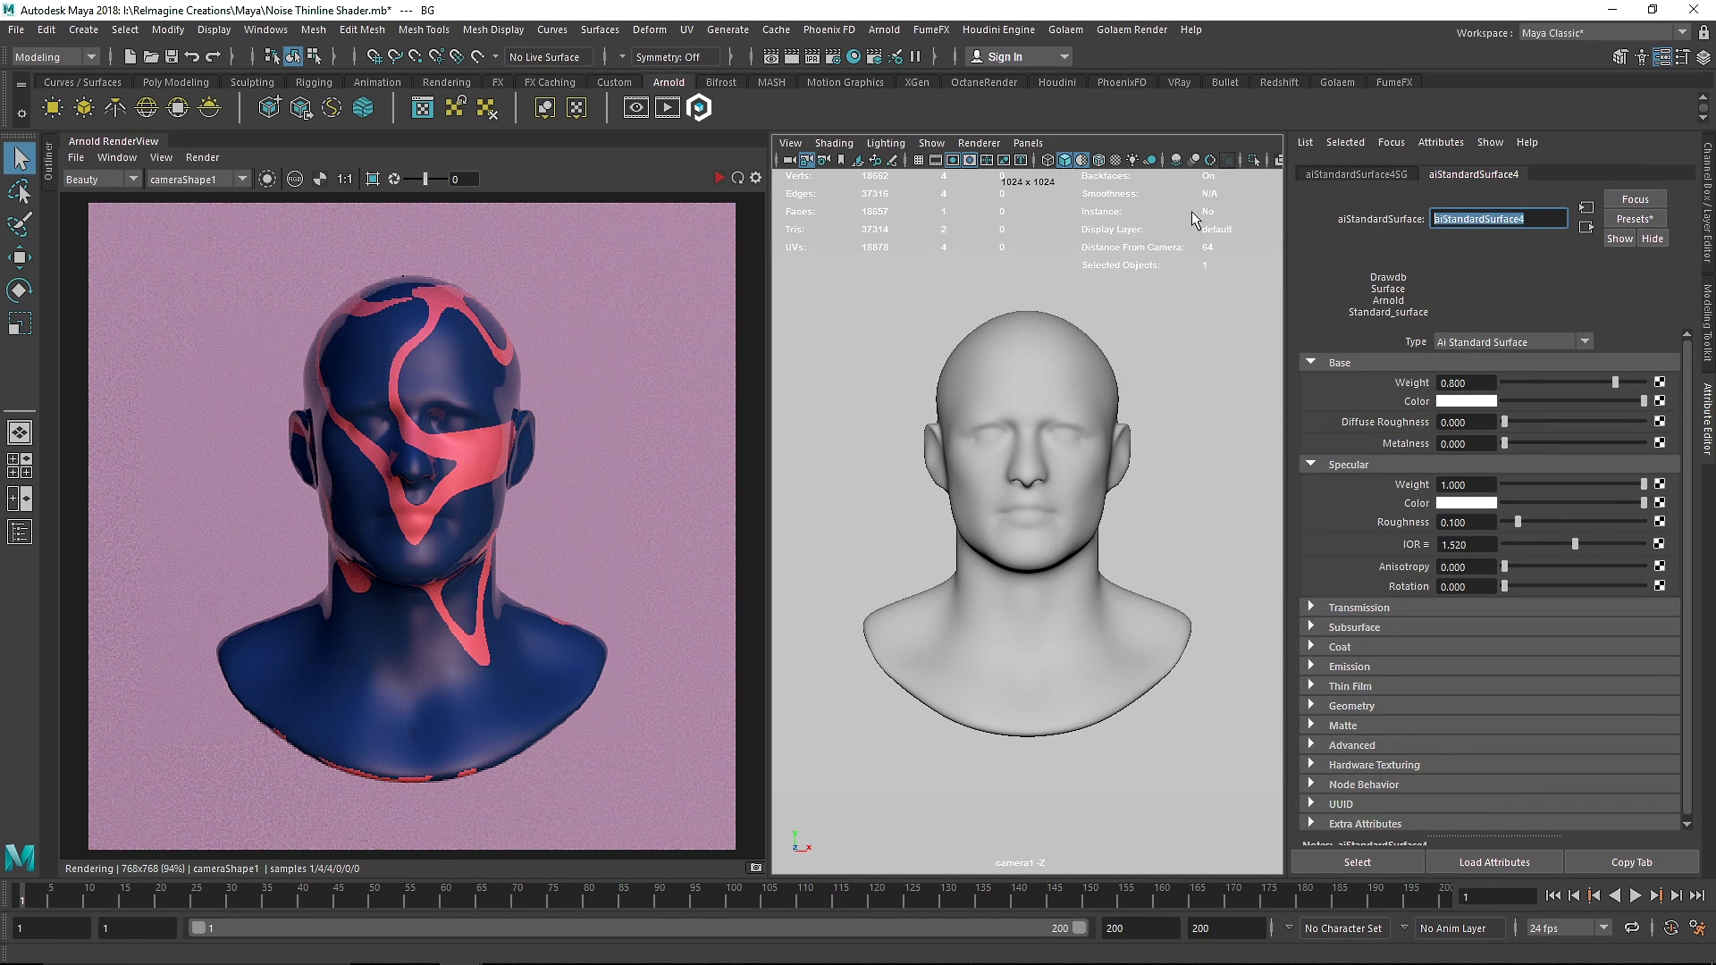
# Rename the background material BG1 and set its base colour to dark teal.
pyautogui.write('BG1')
pyautogui.press('Return')
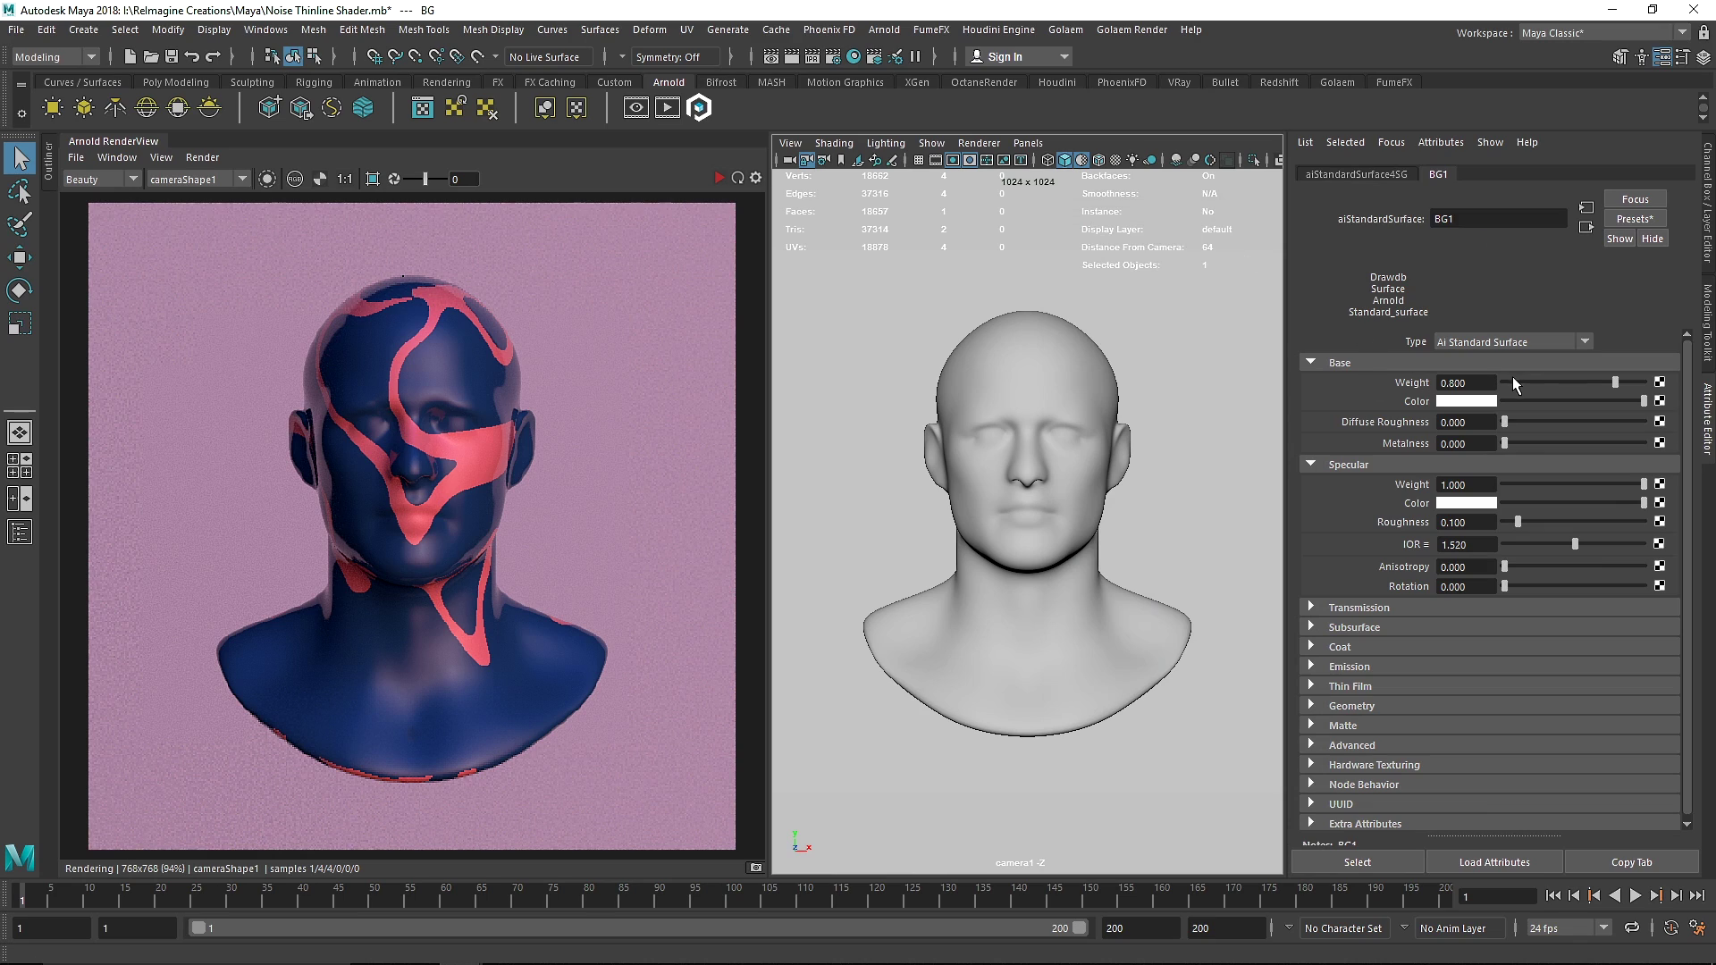
pyautogui.click(1457, 402)
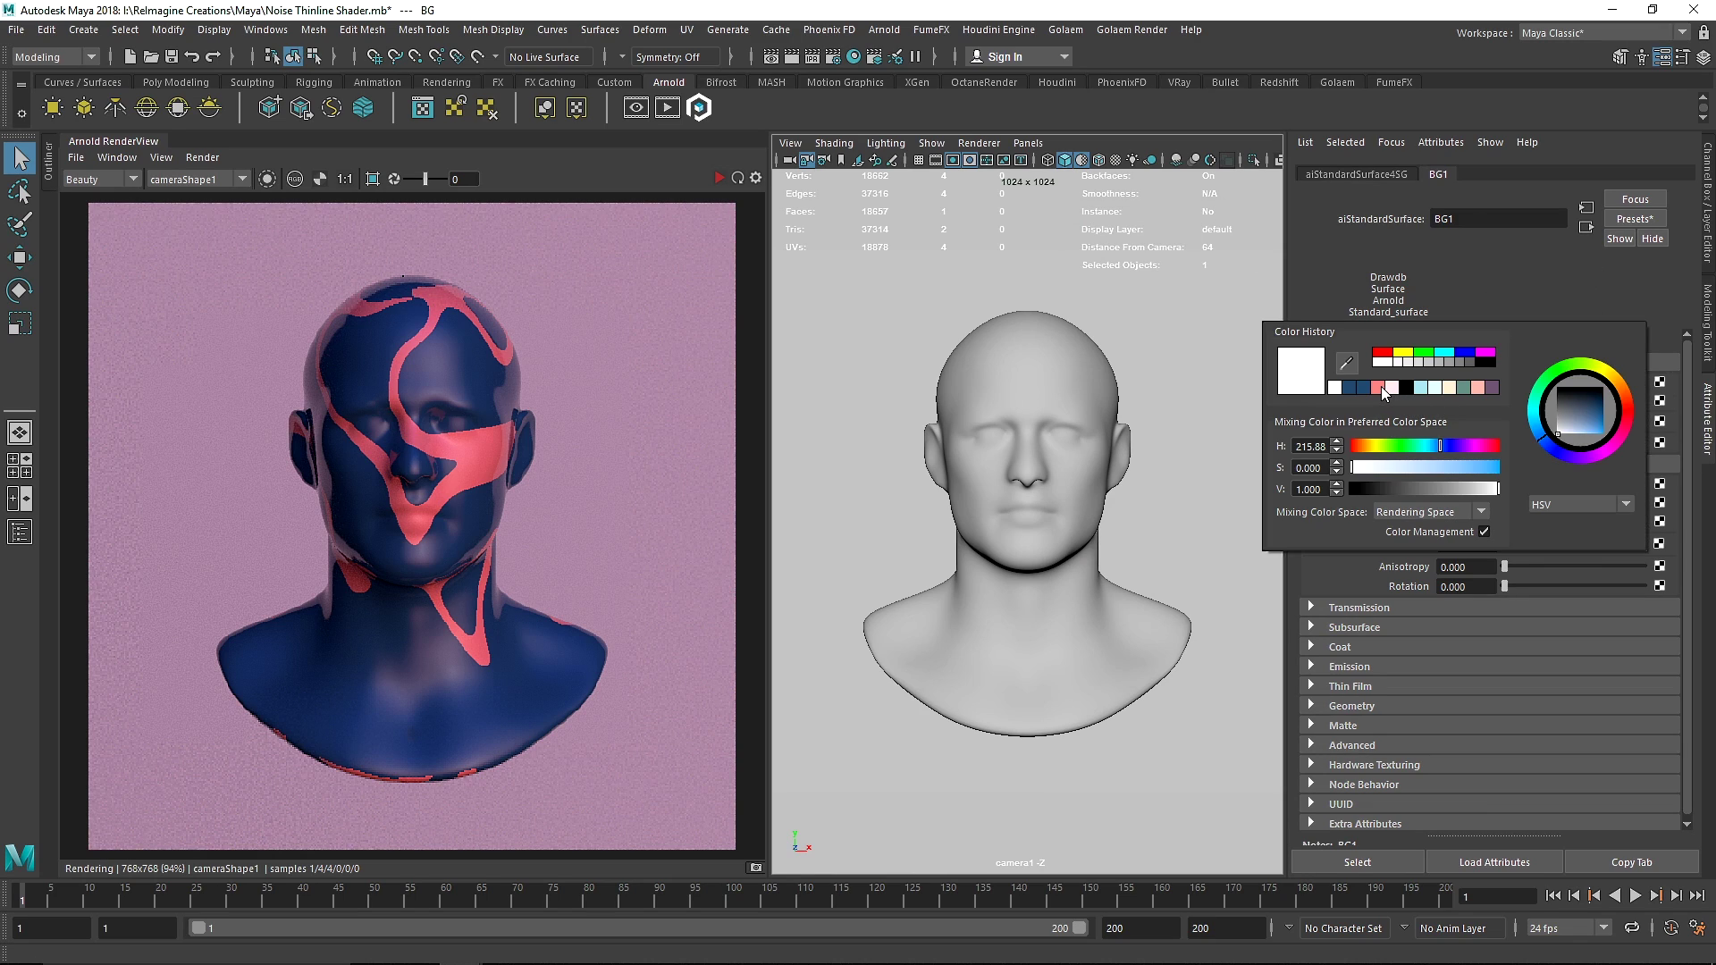
pyautogui.click(1382, 388)
pyautogui.click(1462, 388)
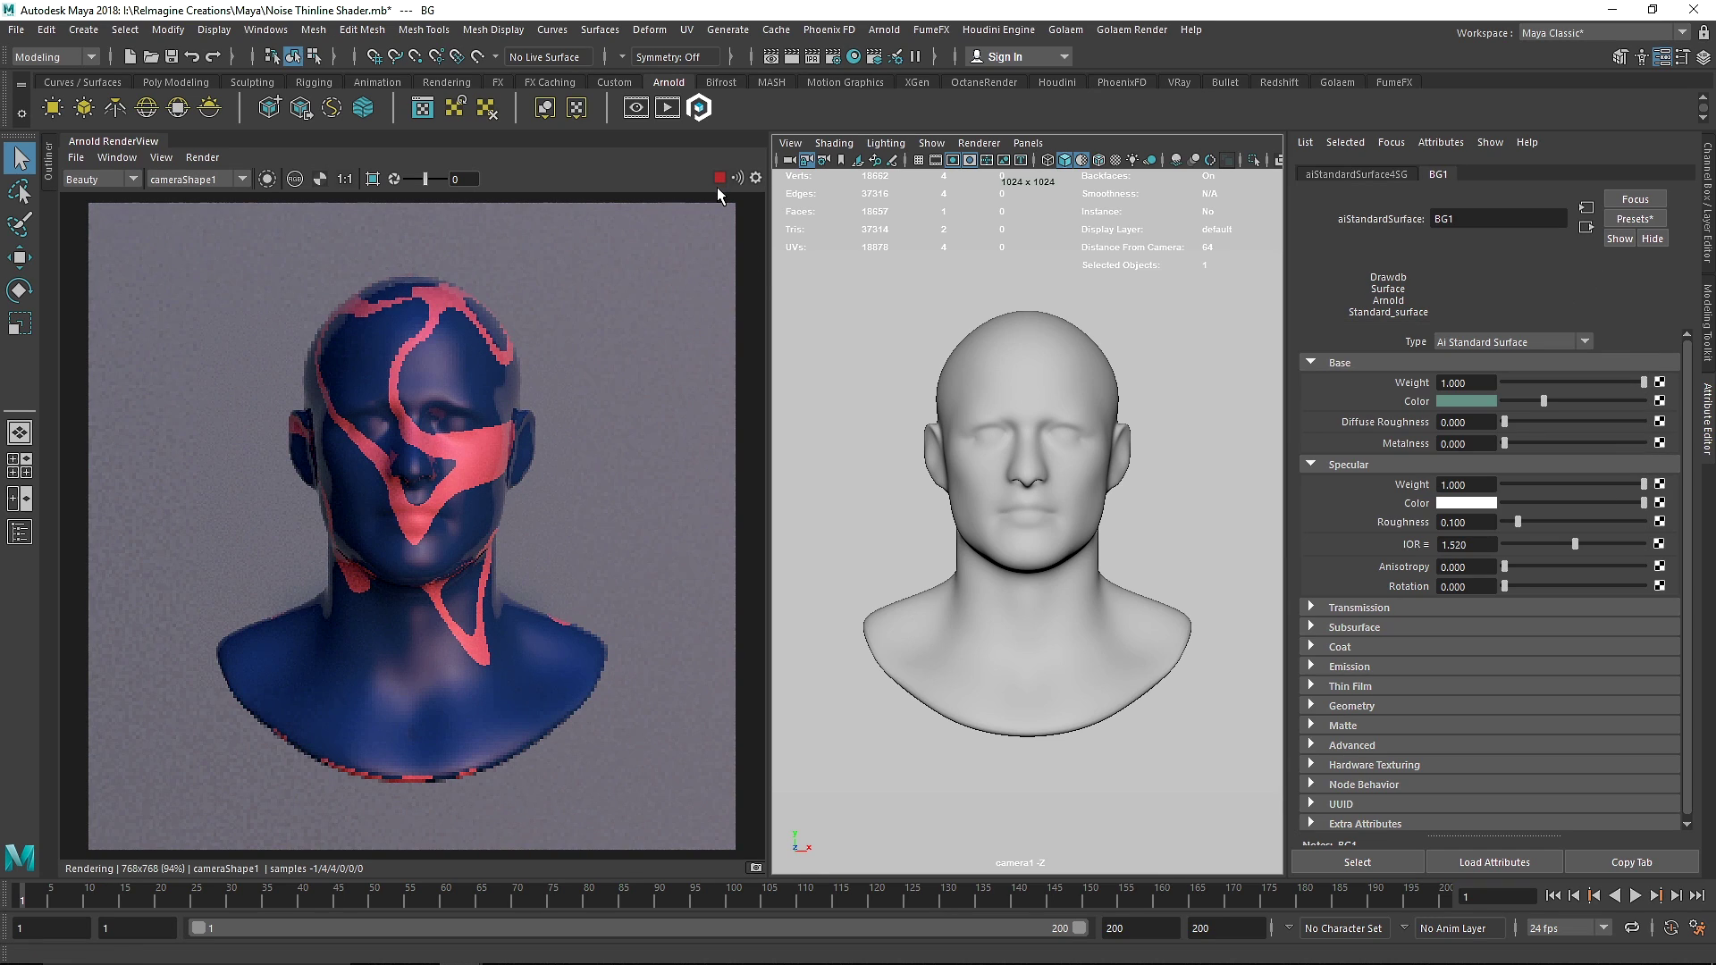
# Select the head and go from its Stylize_Abstract material to the connected aiNoise1 node.
pyautogui.click(1079, 379)
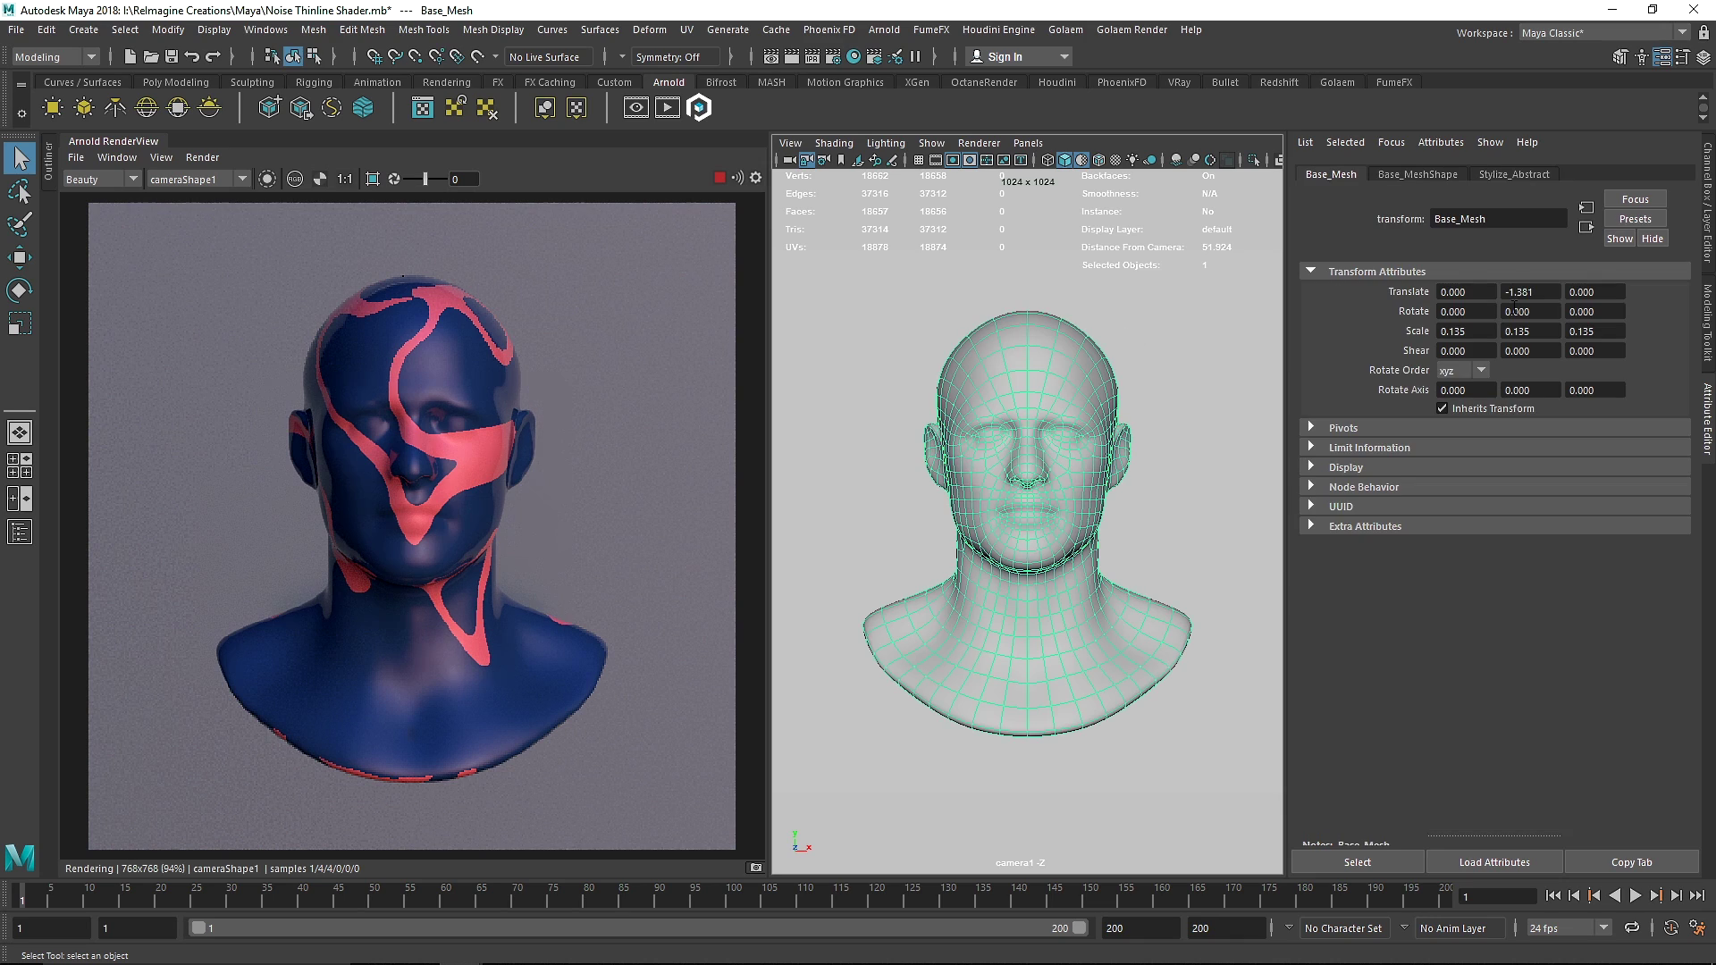
pyautogui.click(1524, 175)
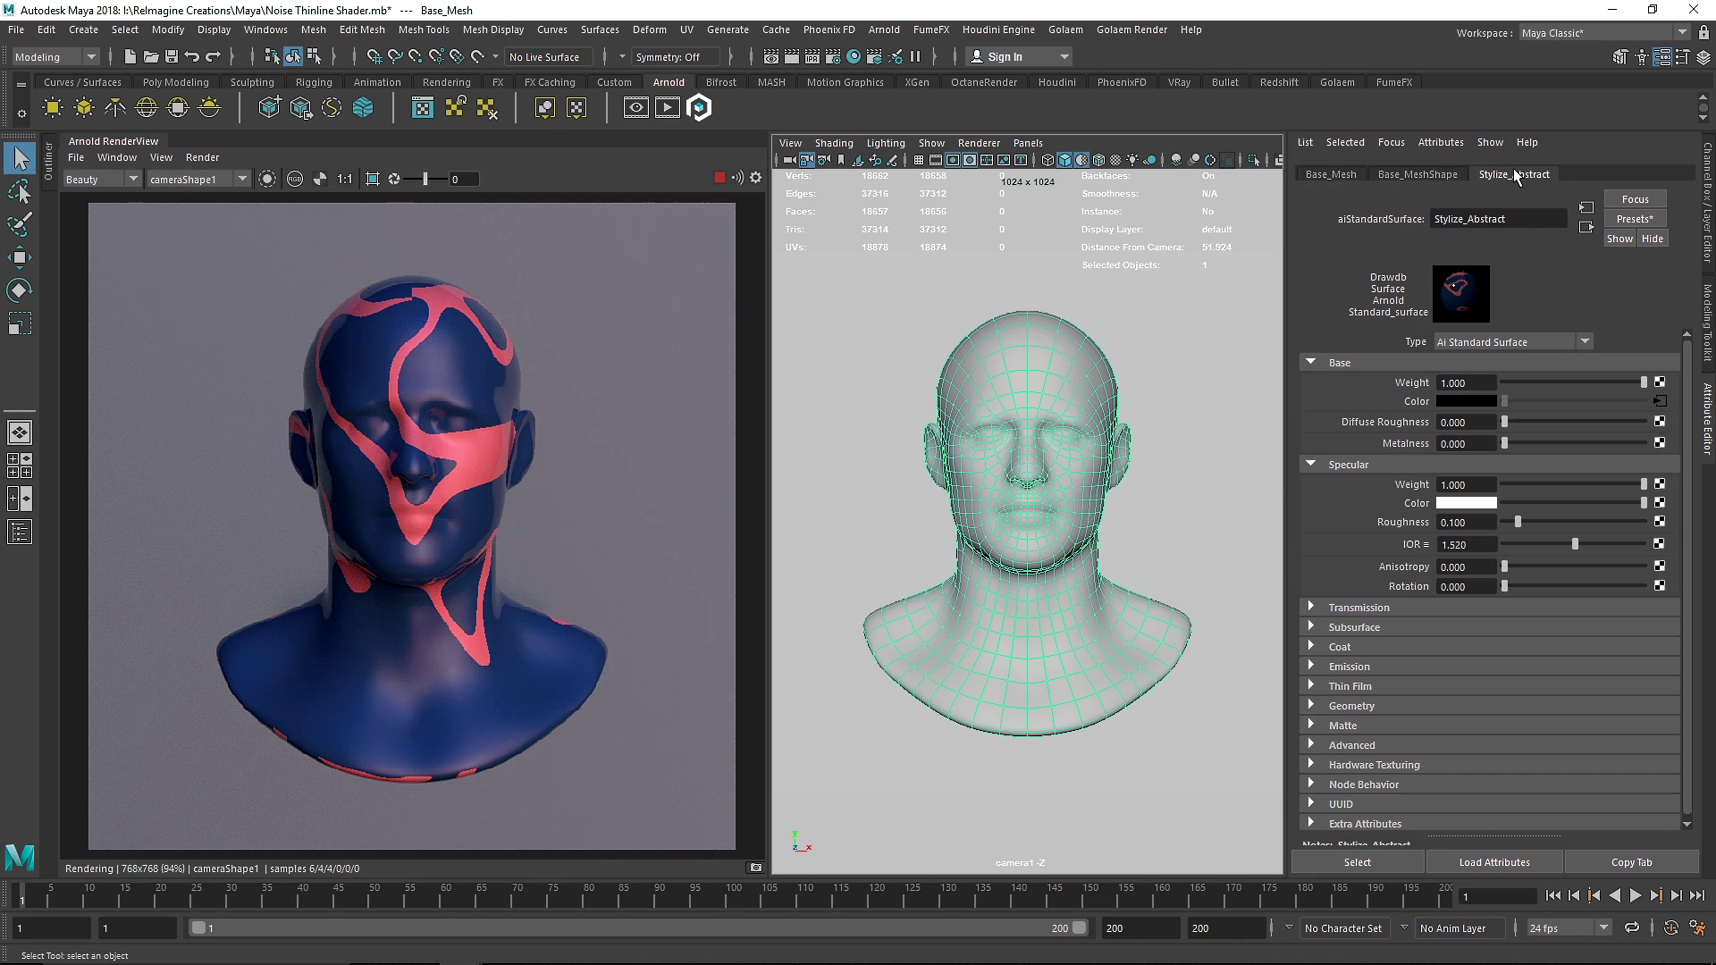
pyautogui.click(1668, 401)
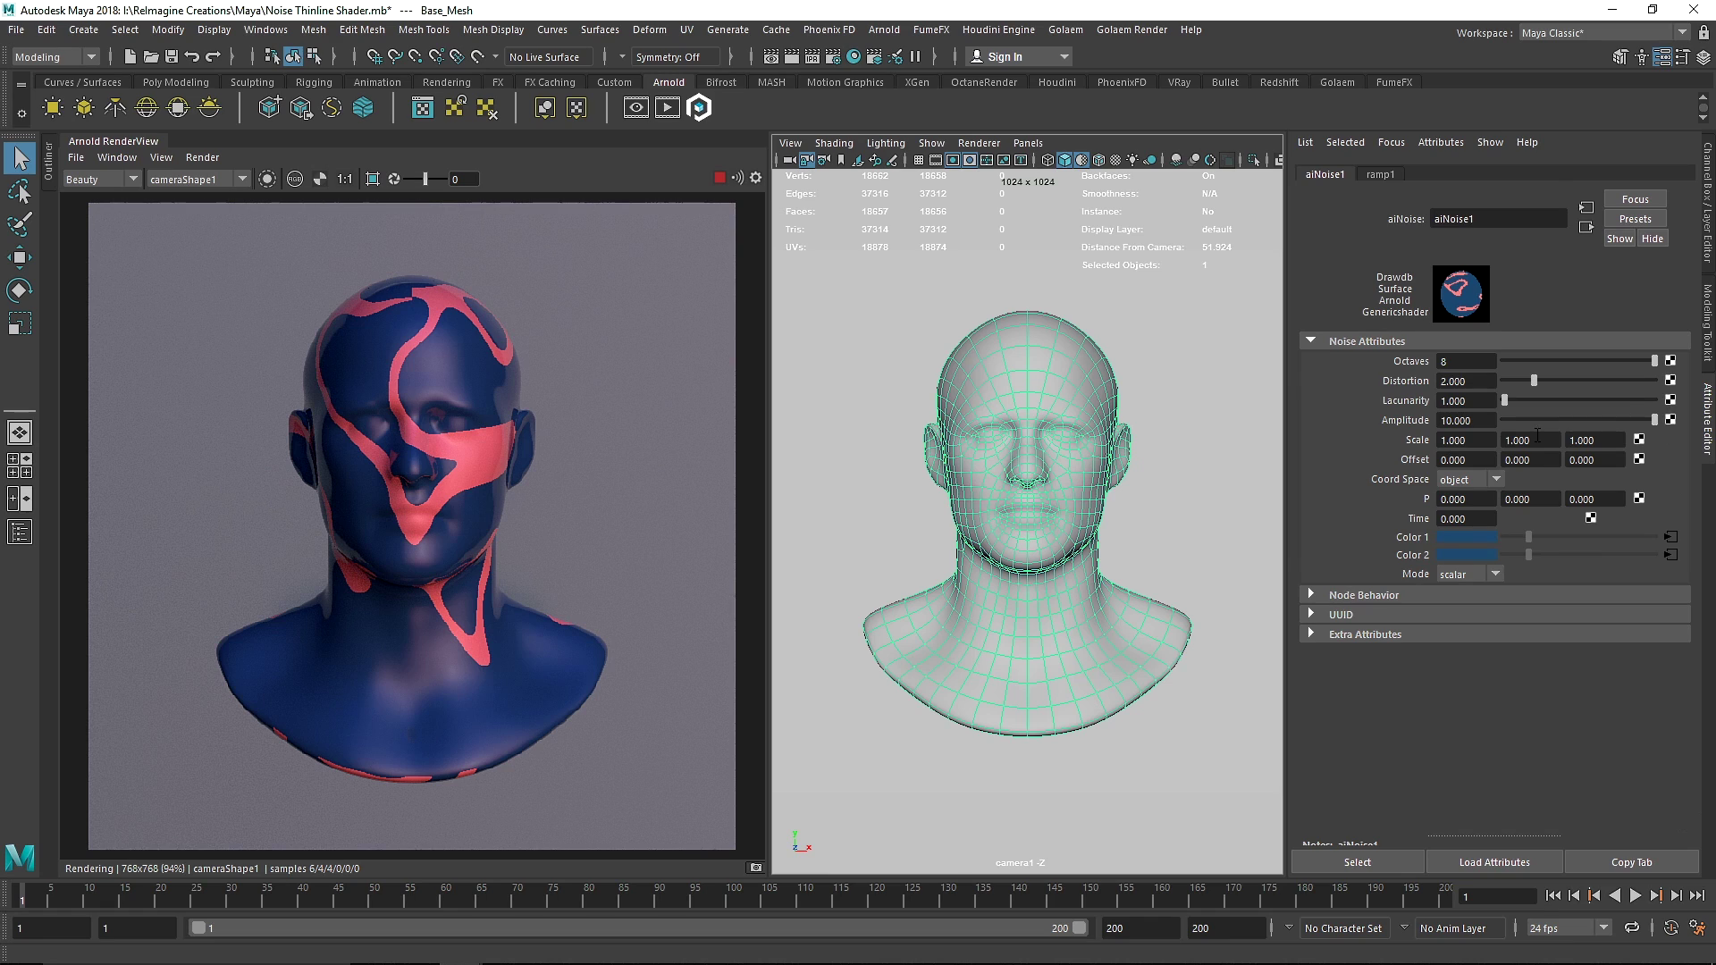
# Test ramp1 Noise values and raise V Wave to 0.795, keeping Noise Freq at 0.500.
pyautogui.click(1381, 174)
pyautogui.moveTo(1504, 590); pyautogui.dragTo(1654, 590)
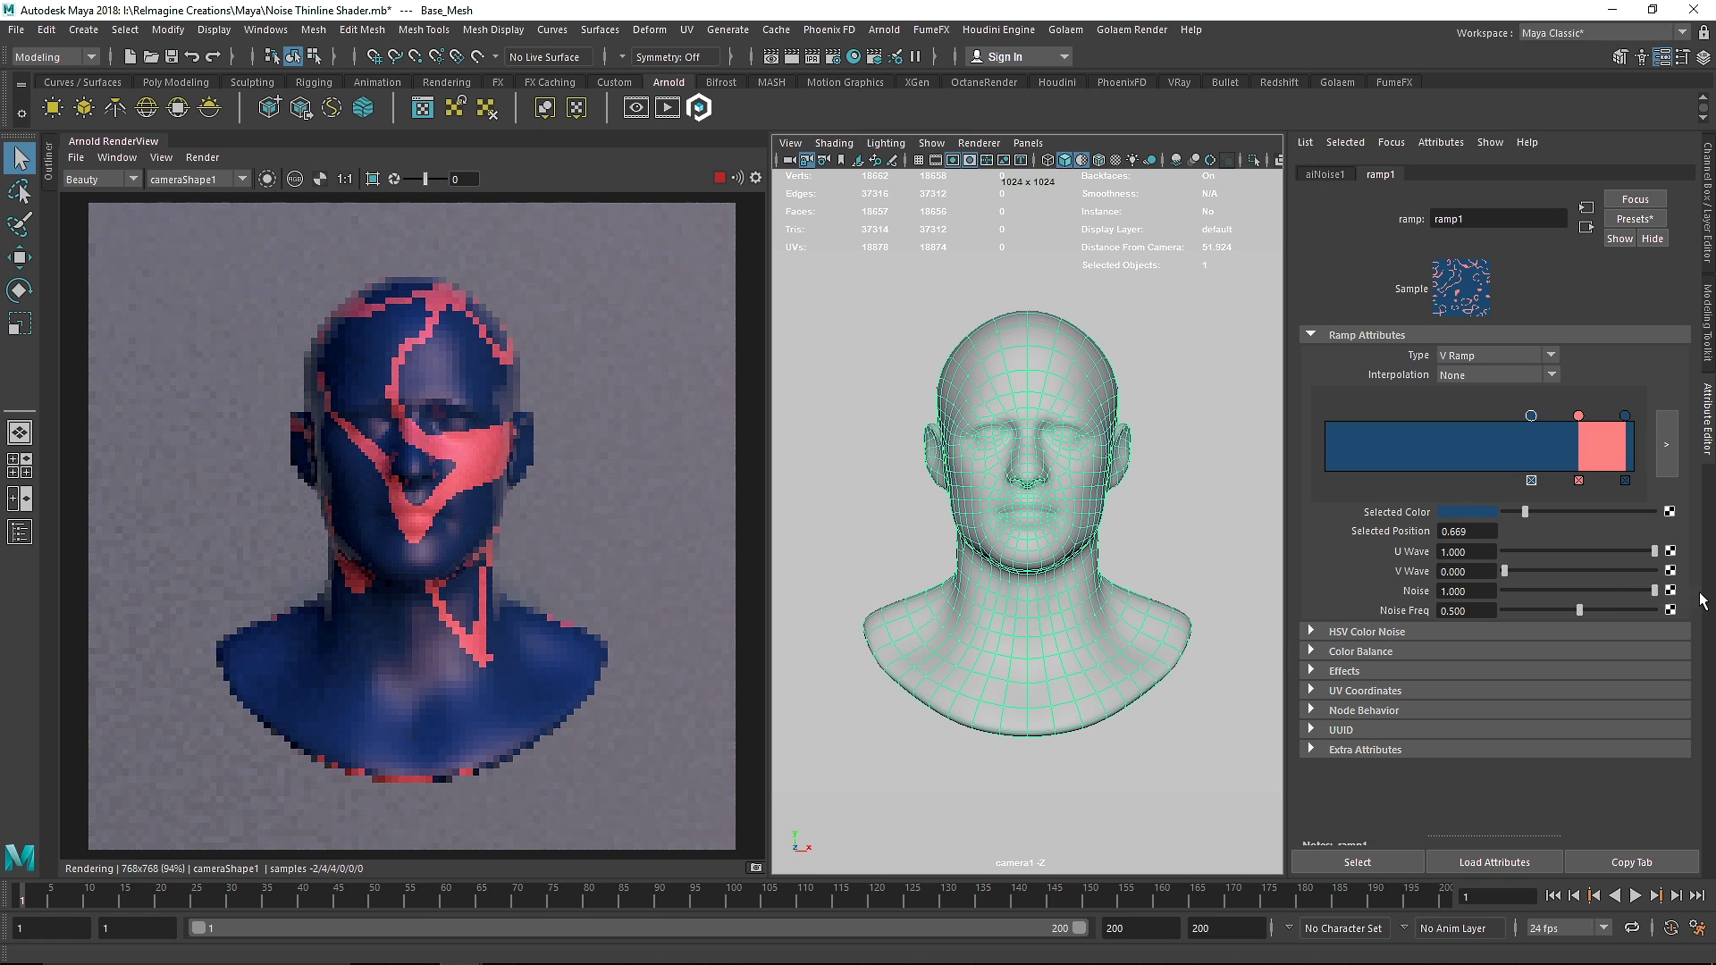
pyautogui.moveTo(1507, 571); pyautogui.dragTo(1621, 568)
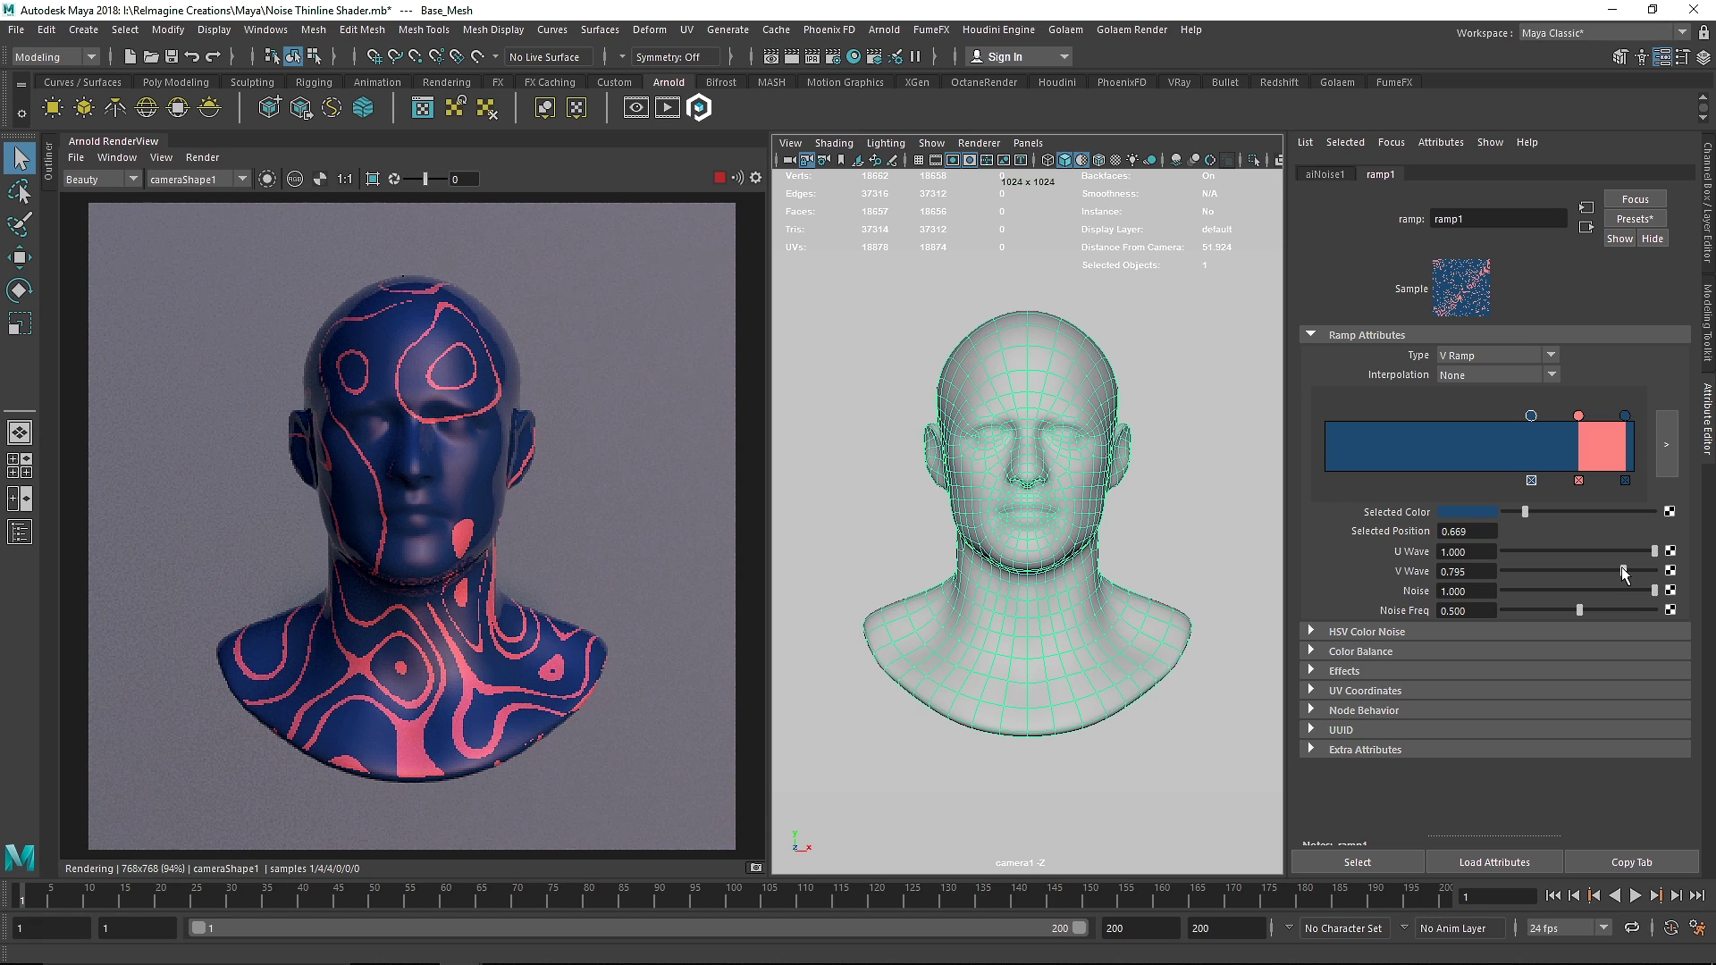
pyautogui.click(1338, 176)
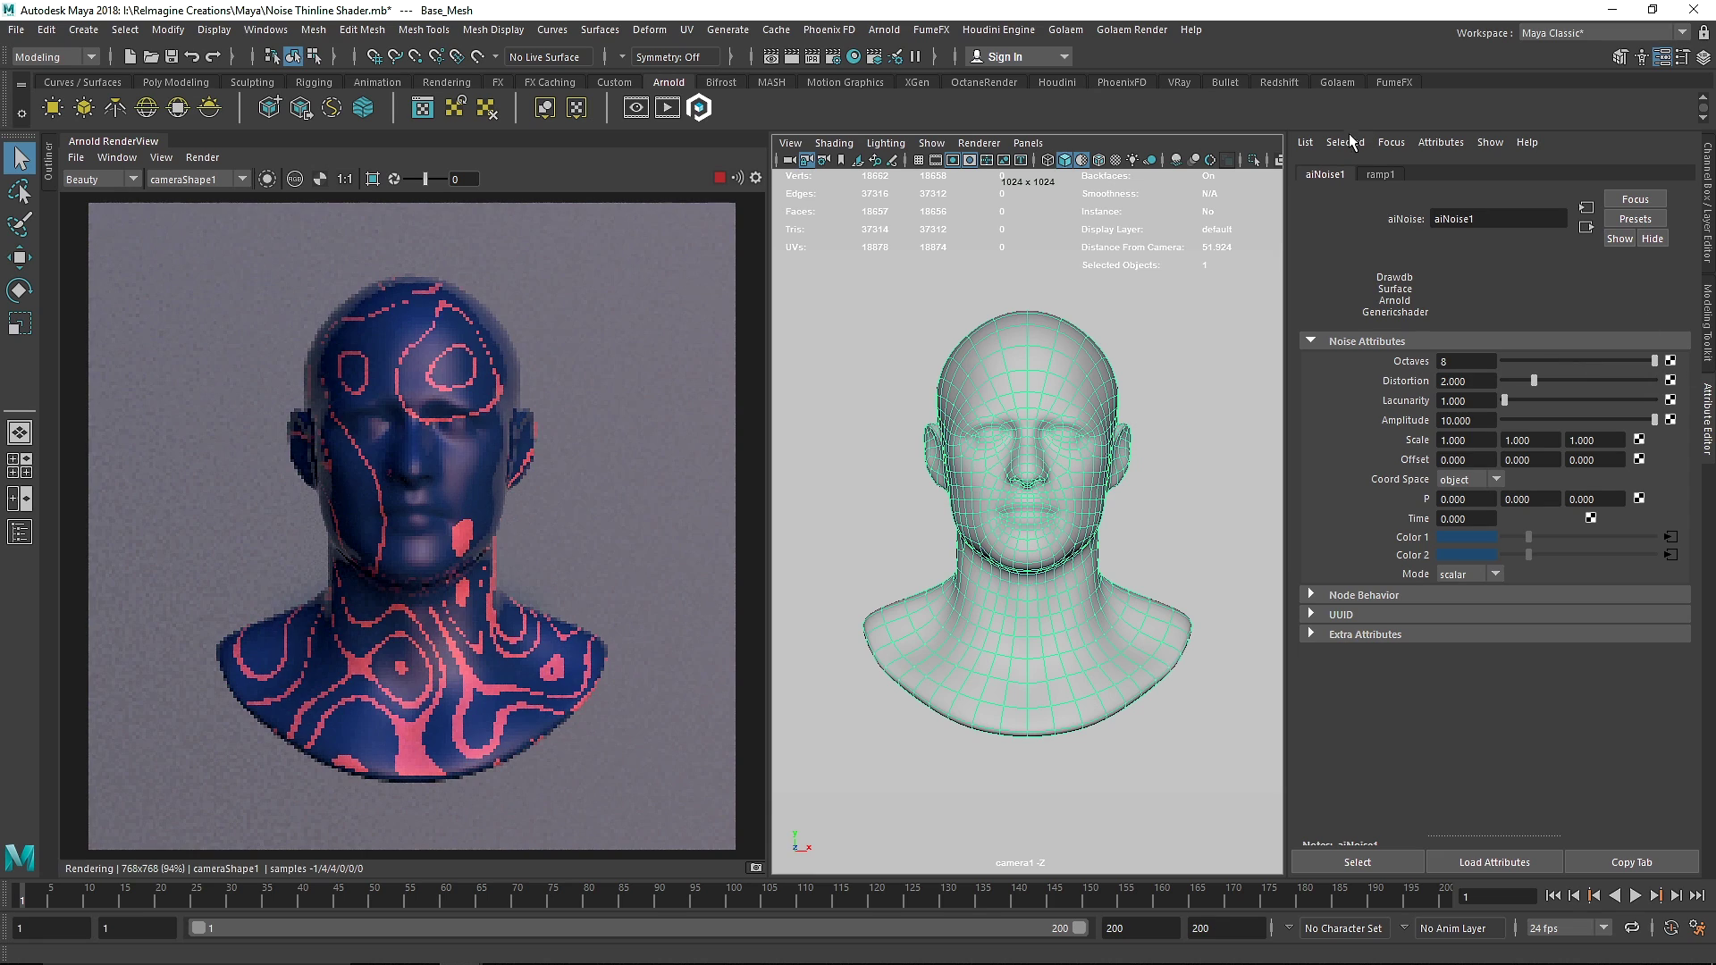
pyautogui.click(1381, 175)
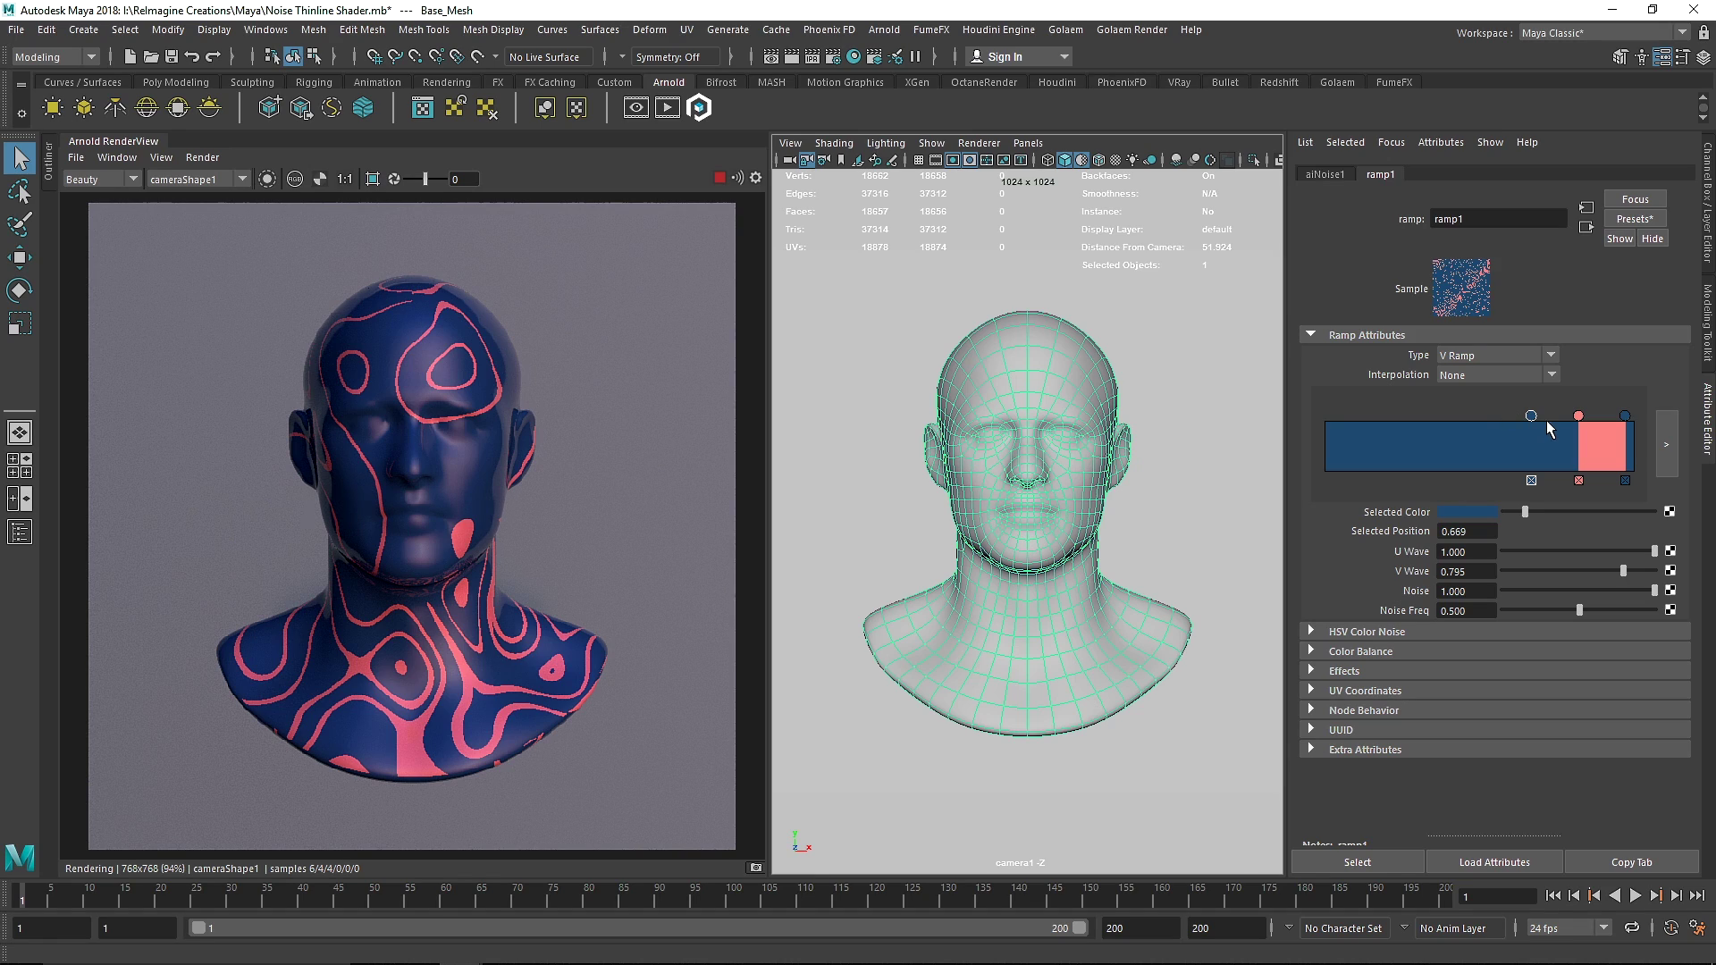
# Add a new ramp entry and give it a light cyan colour.
pyautogui.moveTo(1531, 417); pyautogui.dragTo(1488, 416)
pyautogui.click(1528, 442)
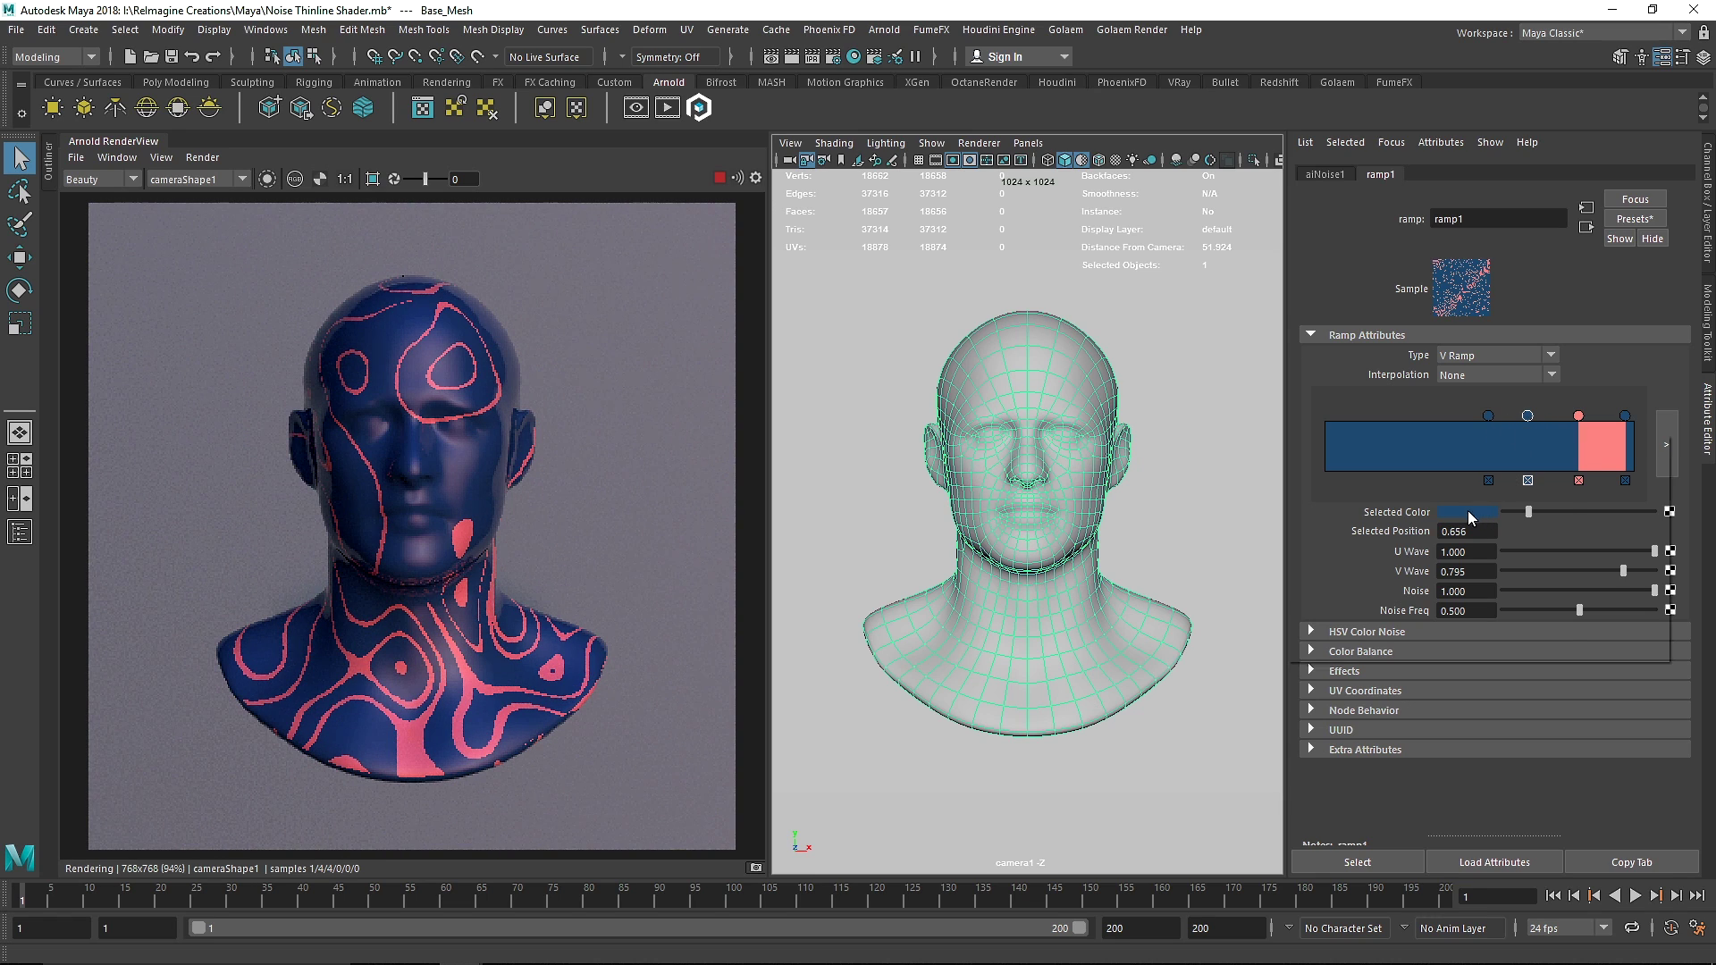
pyautogui.click(1477, 514)
pyautogui.click(1409, 499)
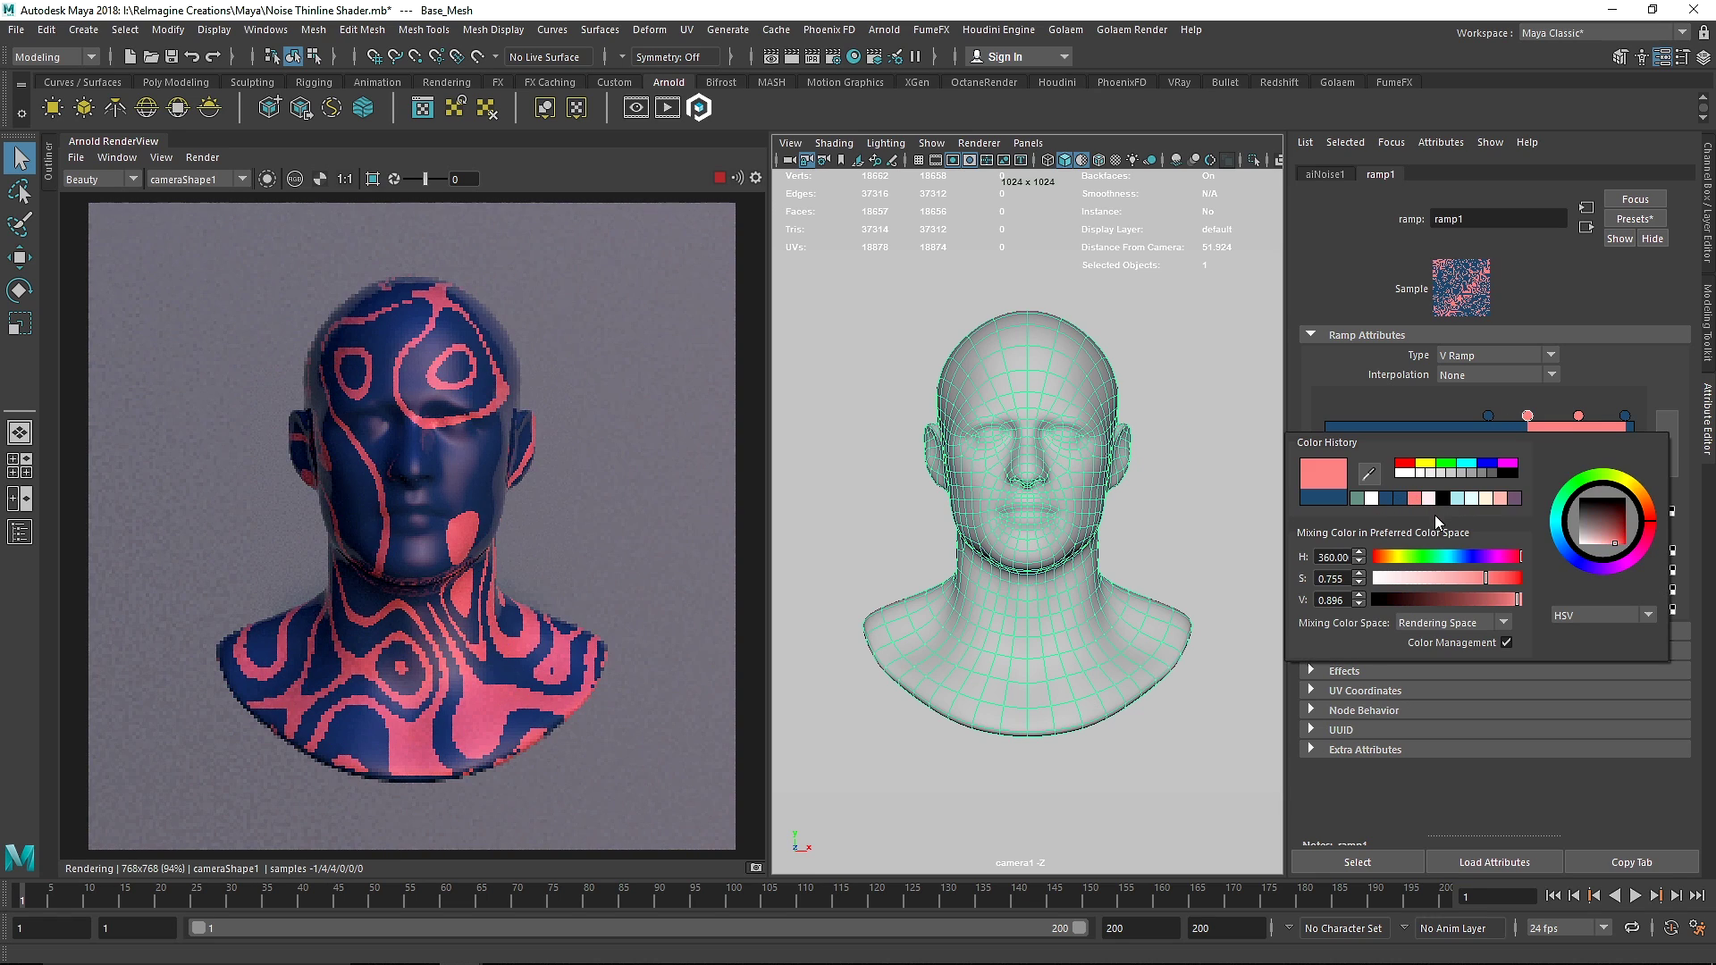
pyautogui.click(1472, 498)
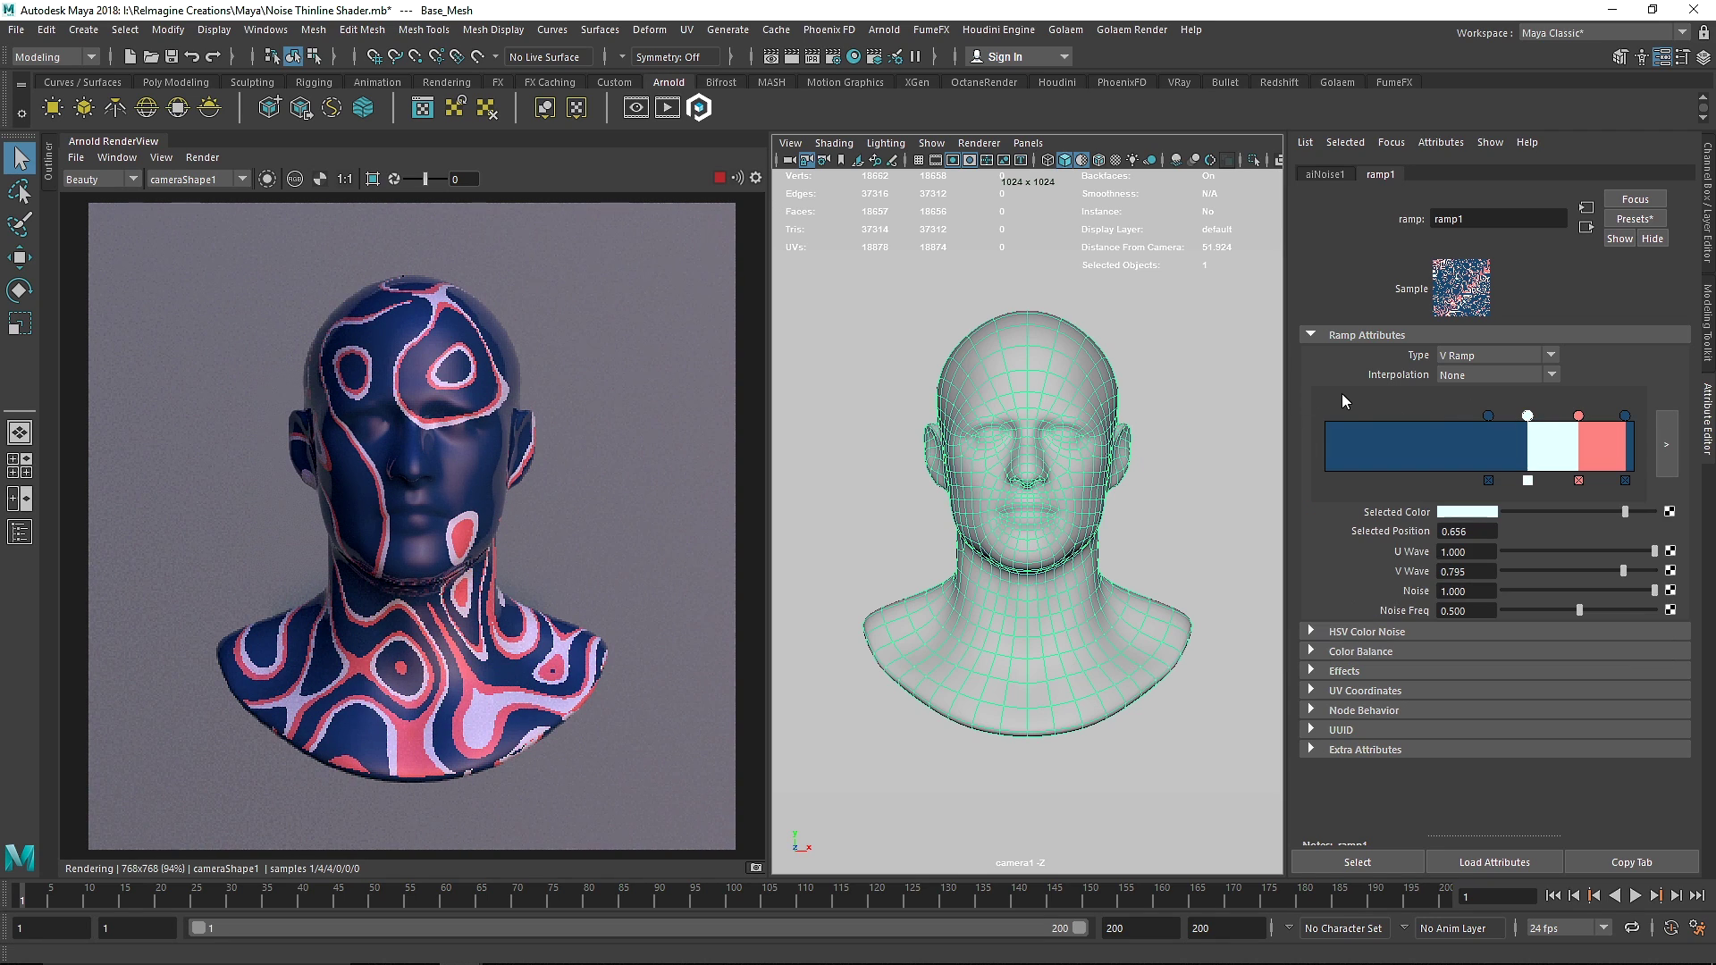
# Move the dark blue entry to the ramp's end and the pale entry near 0.789.
pyautogui.moveTo(1625, 420); pyautogui.dragTo(1635, 421)
pyautogui.moveTo(1634, 422); pyautogui.dragTo(1629, 422)
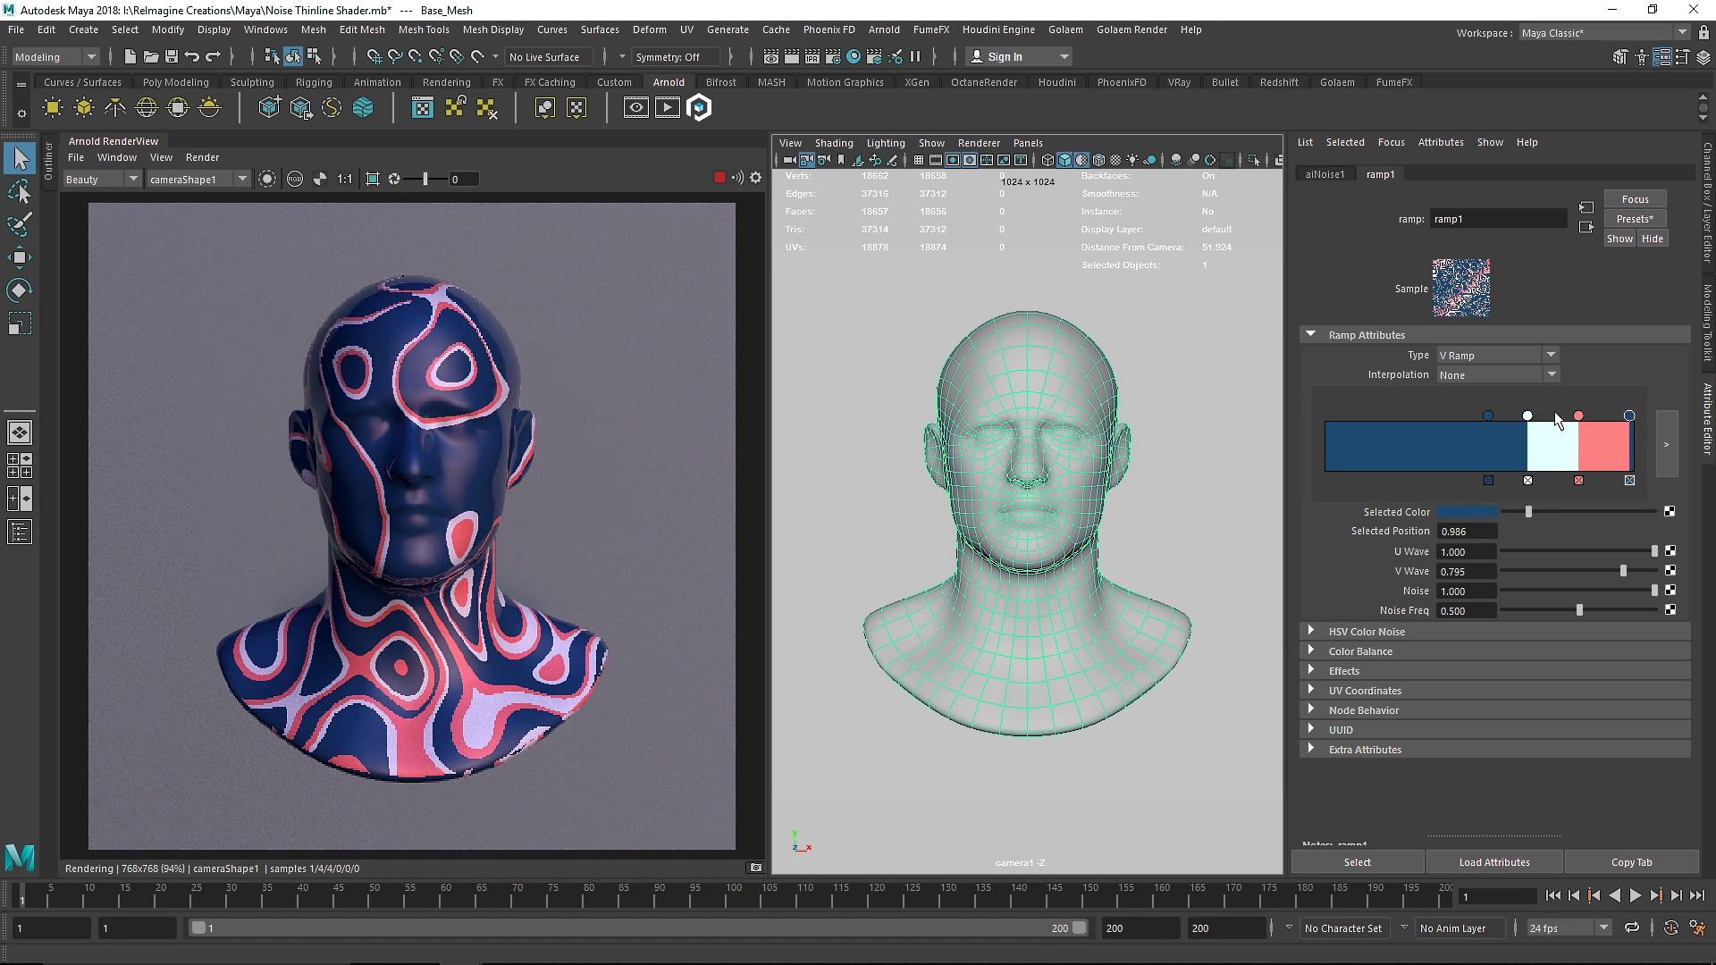
pyautogui.moveTo(1528, 415); pyautogui.dragTo(1569, 414)
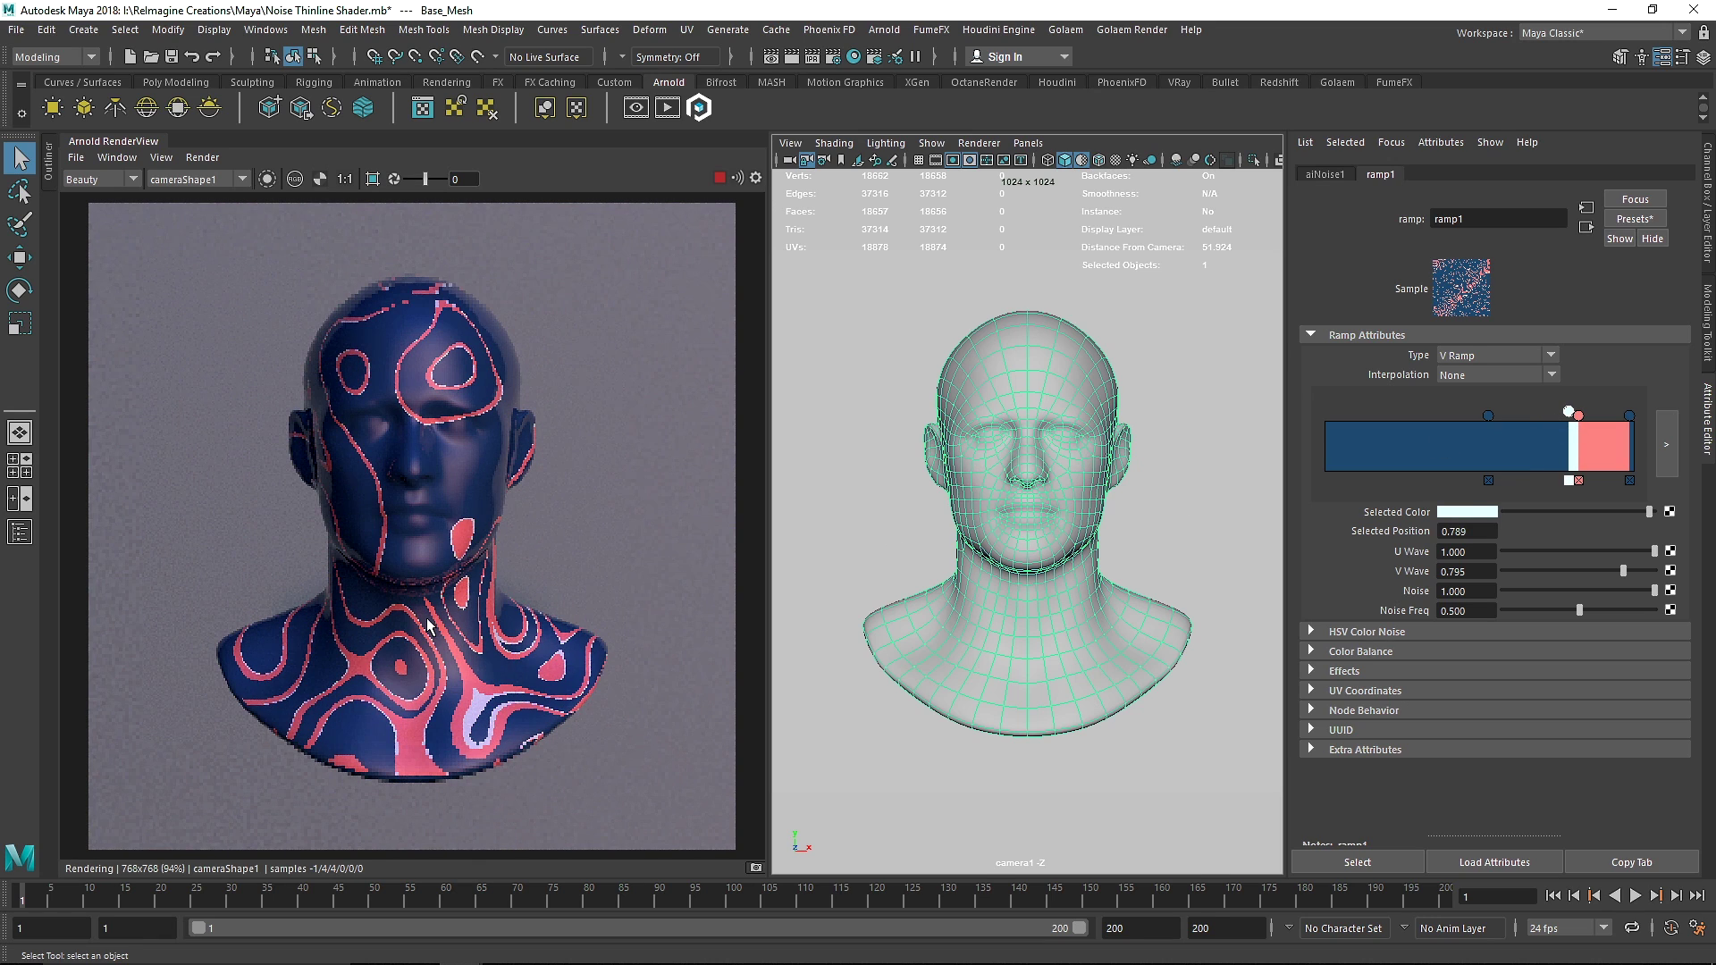
# Set RenderView Test Resolution to 100% and restrict rendering to a region over the forehead.
pyautogui.scroll(2, 404, 424)
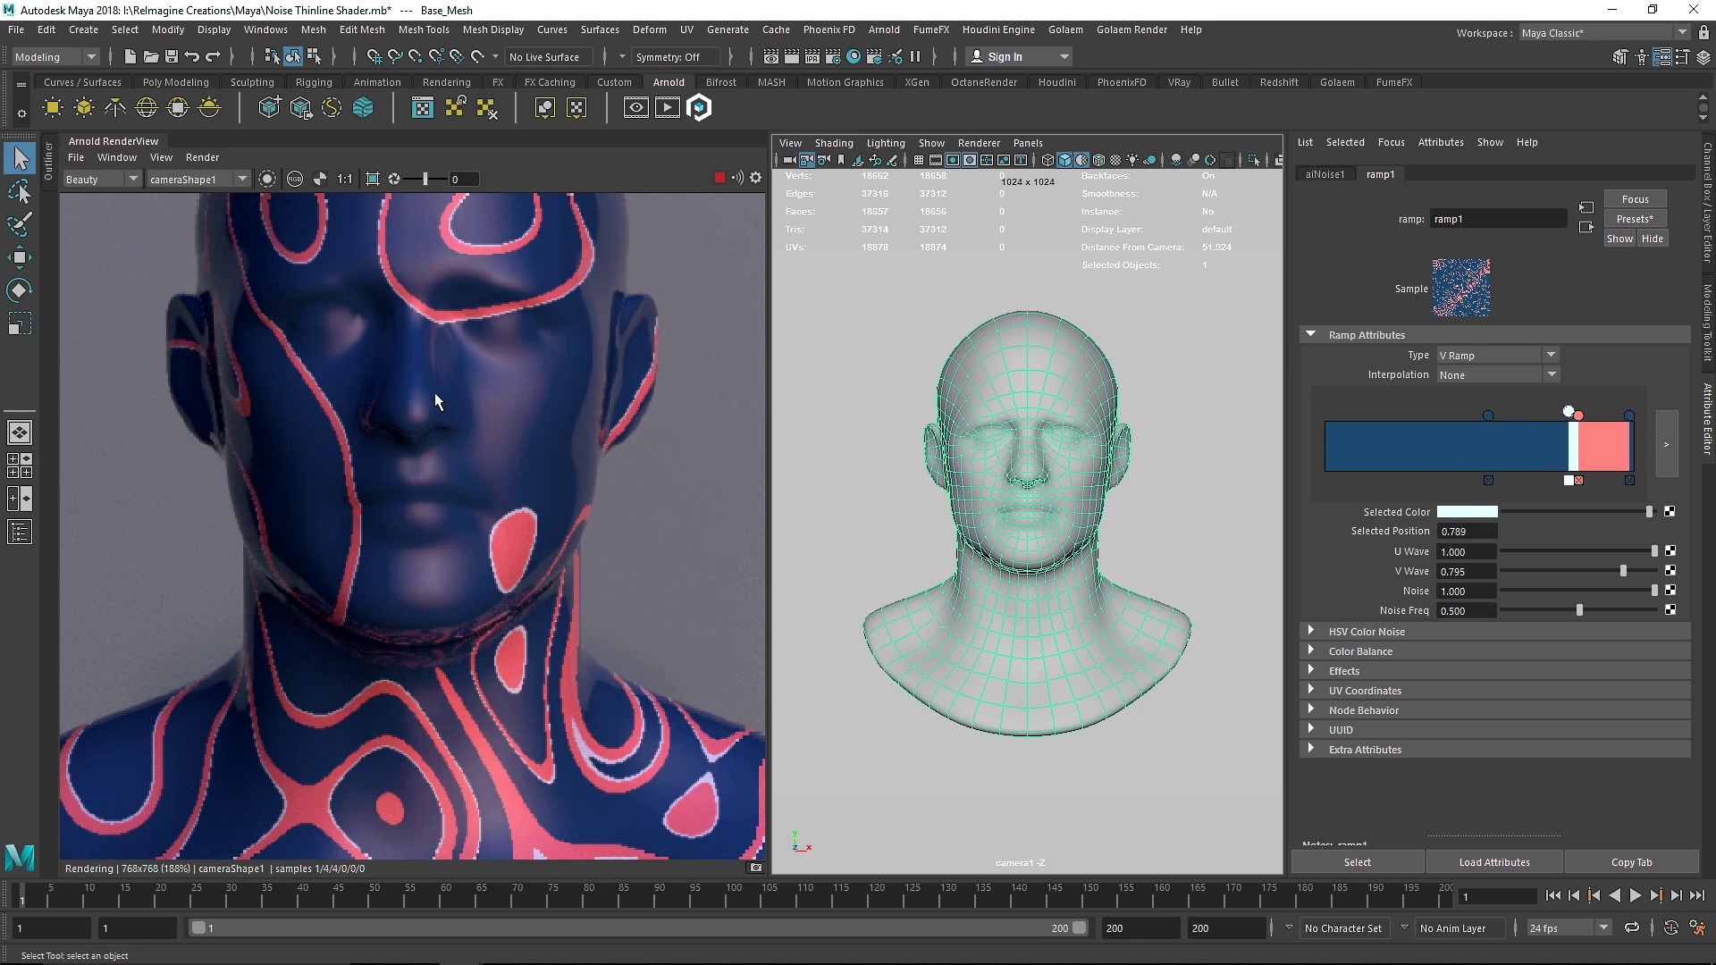
pyautogui.click(159, 161)
pyautogui.moveTo(268, 326)
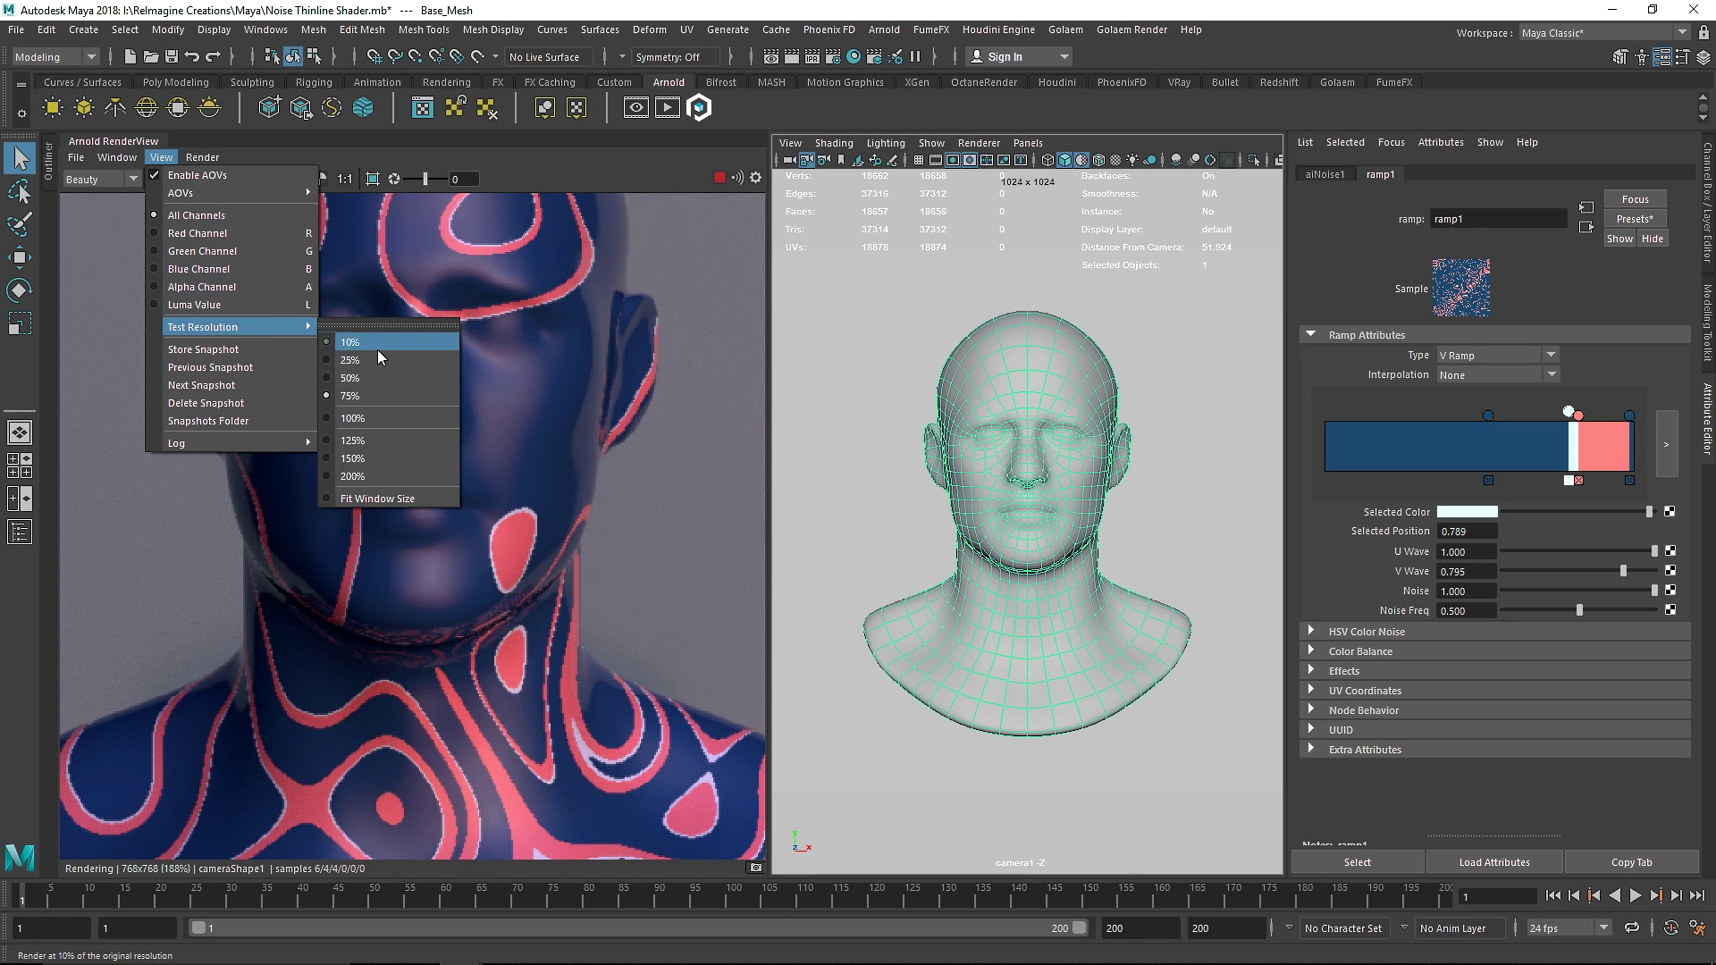
pyautogui.click(378, 350)
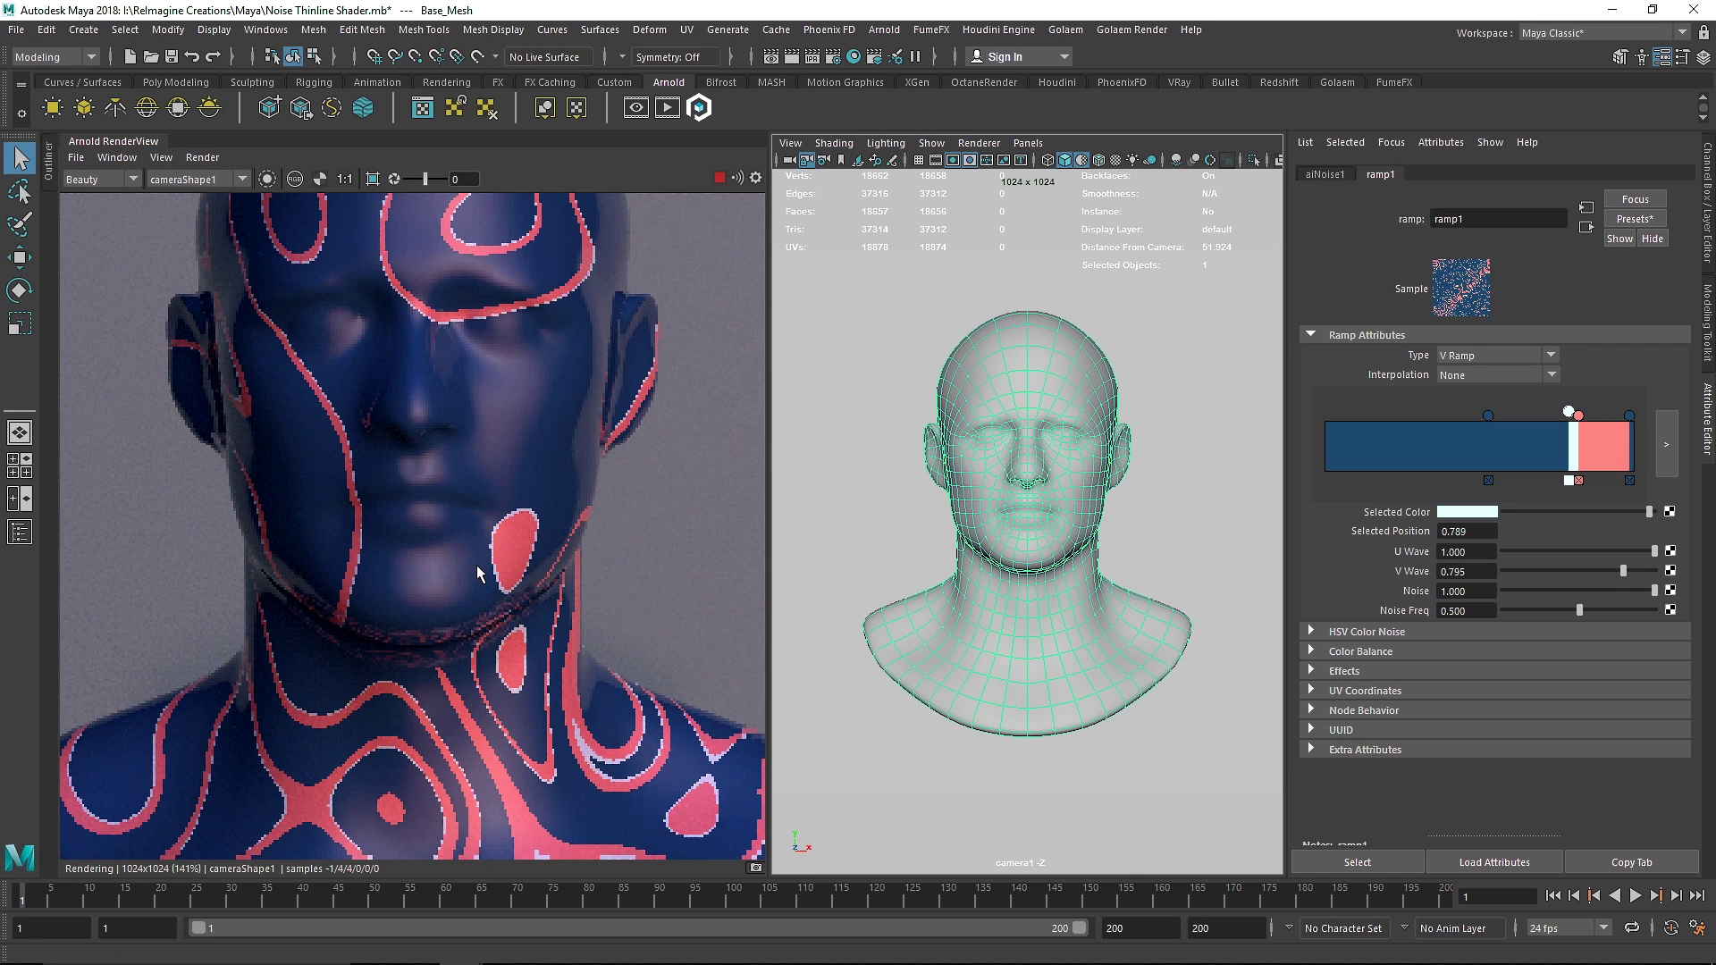
pyautogui.scroll(-1, 492, 563)
pyautogui.keyDown('ctrl'); pyautogui.moveTo(304, 258); pyautogui.dragTo(513, 447); pyautogui.keyUp('ctrl')
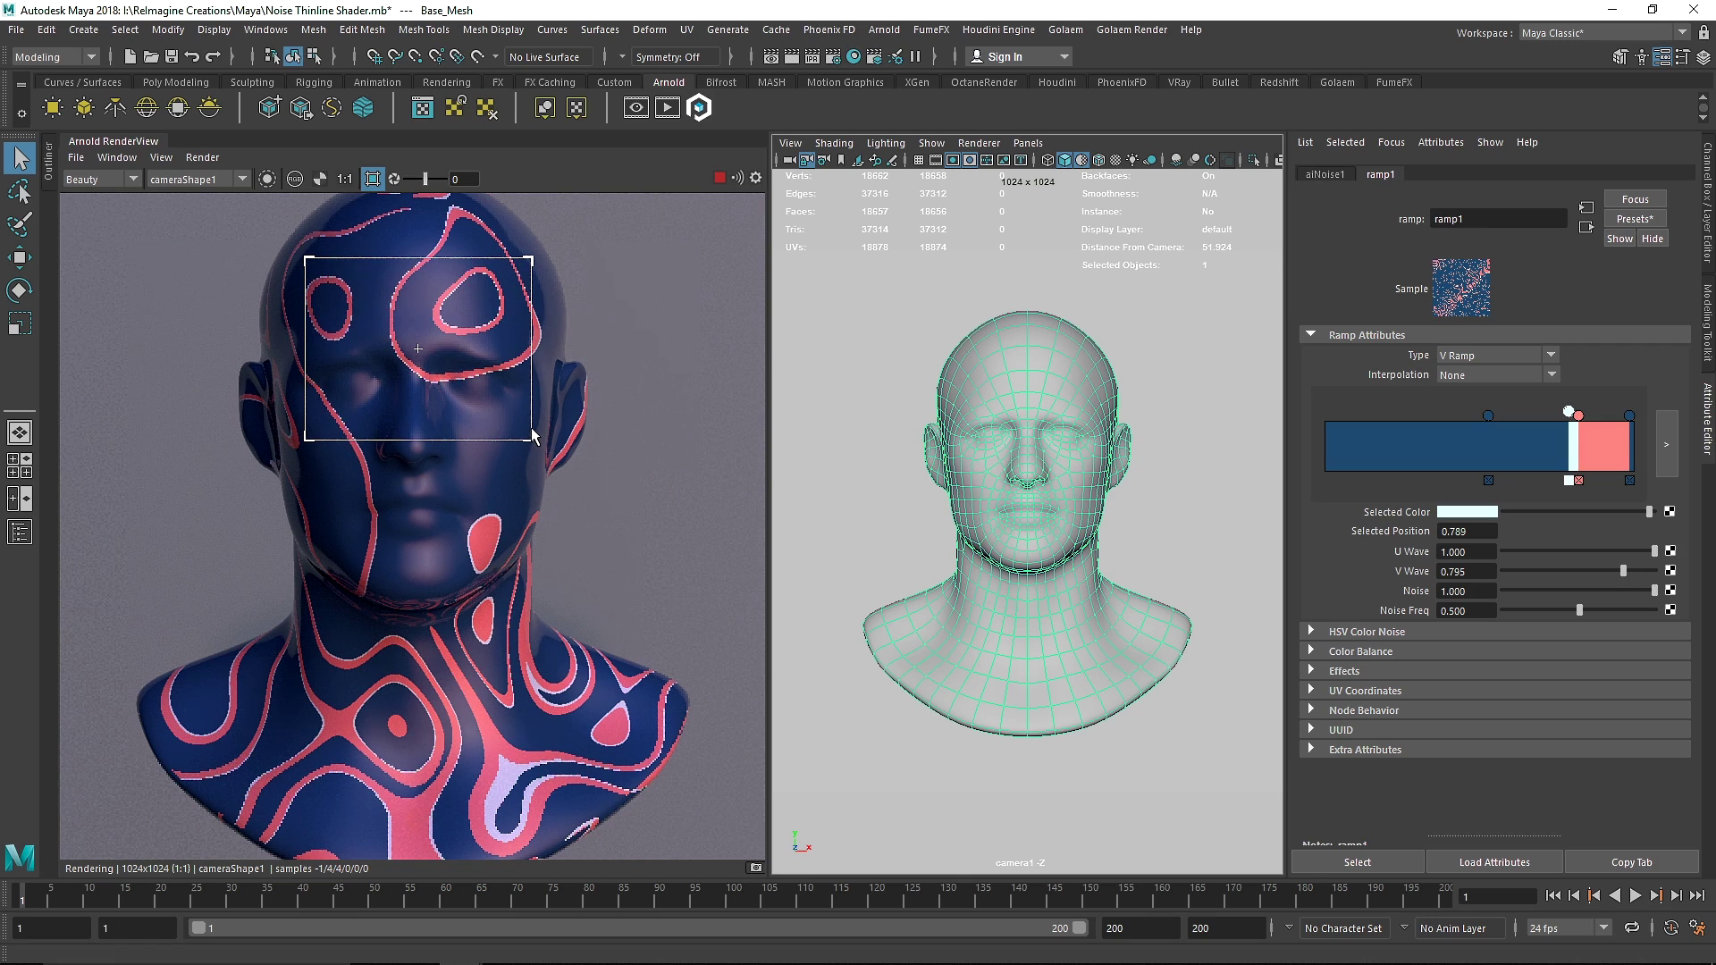
# Move the white band to about 0.70 and add a grey-green ramp entry at 0.436.
pyautogui.scroll(1, 460, 417)
pyautogui.click(1105, 518)
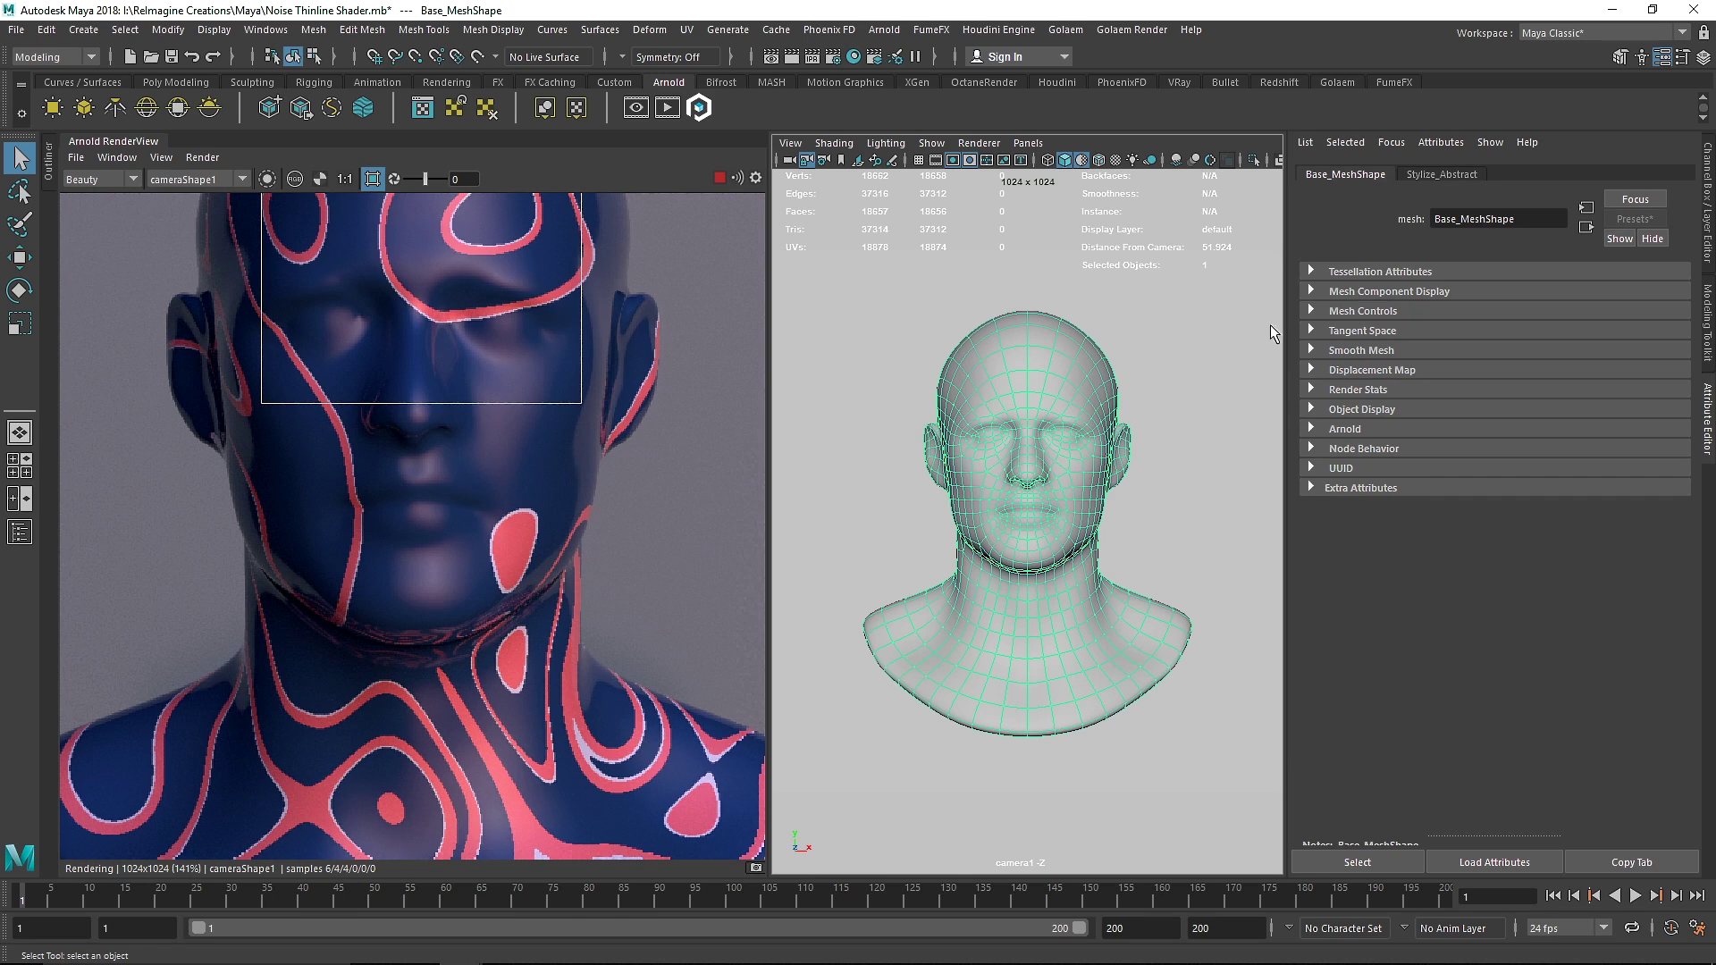
pyautogui.hotkey('ctrl', 'z')
pyautogui.click(1570, 481)
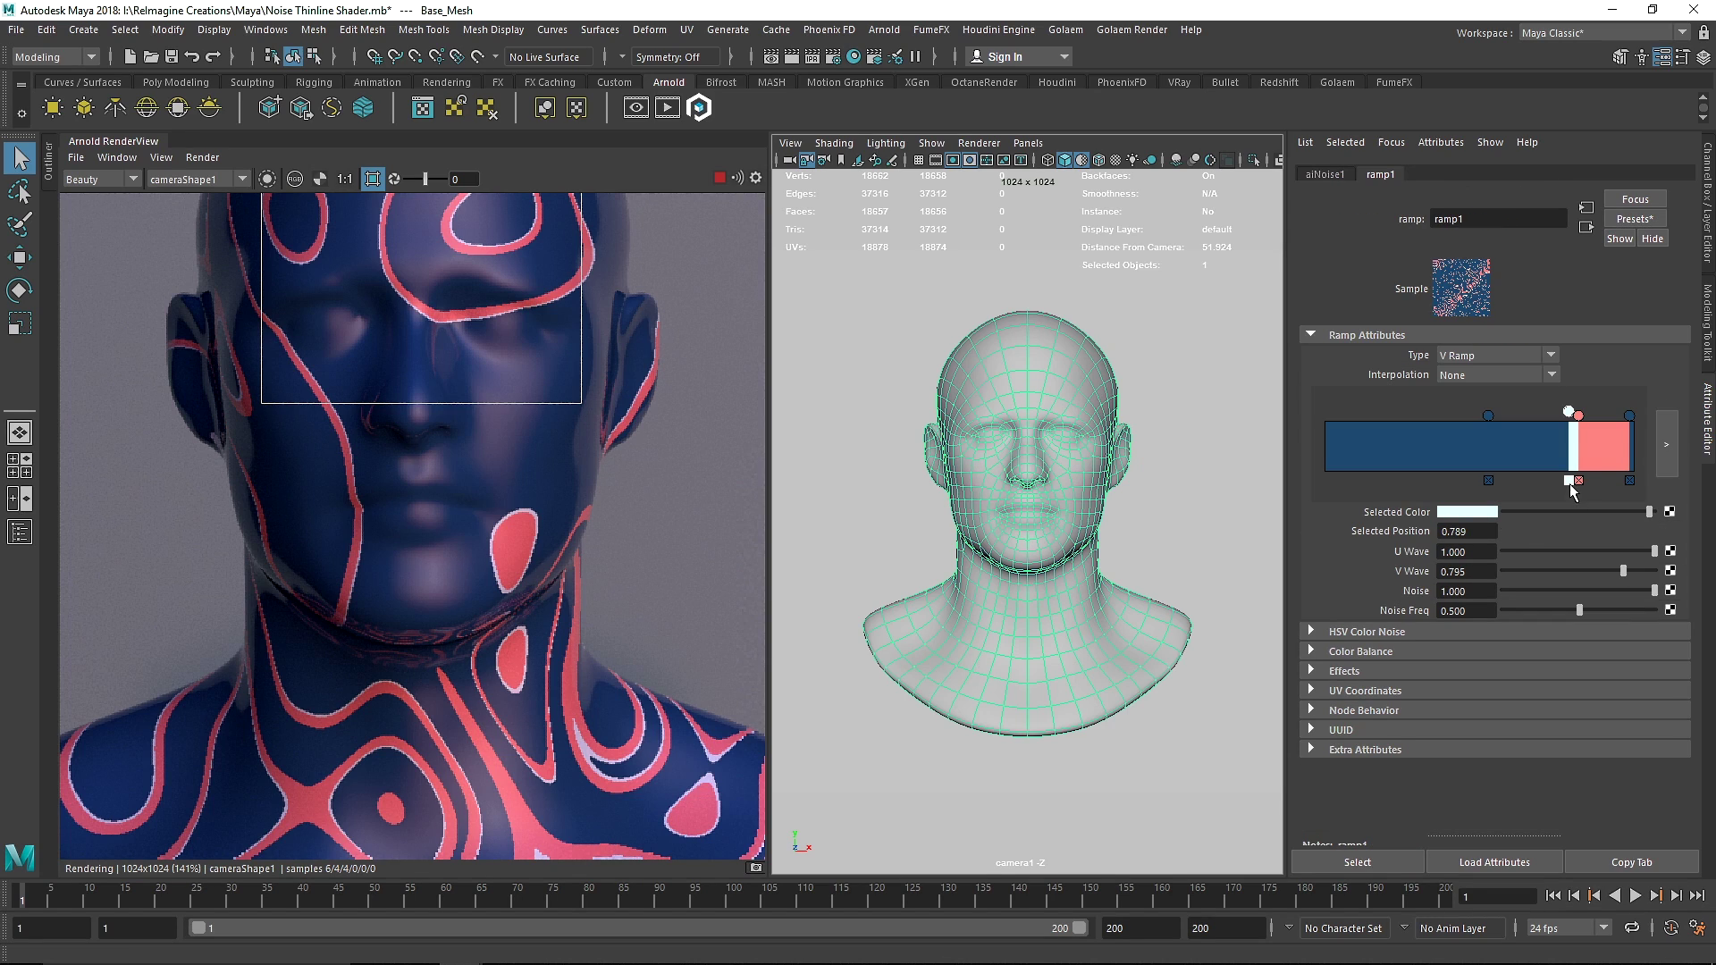
pyautogui.moveTo(1572, 438); pyautogui.dragTo(1545, 438)
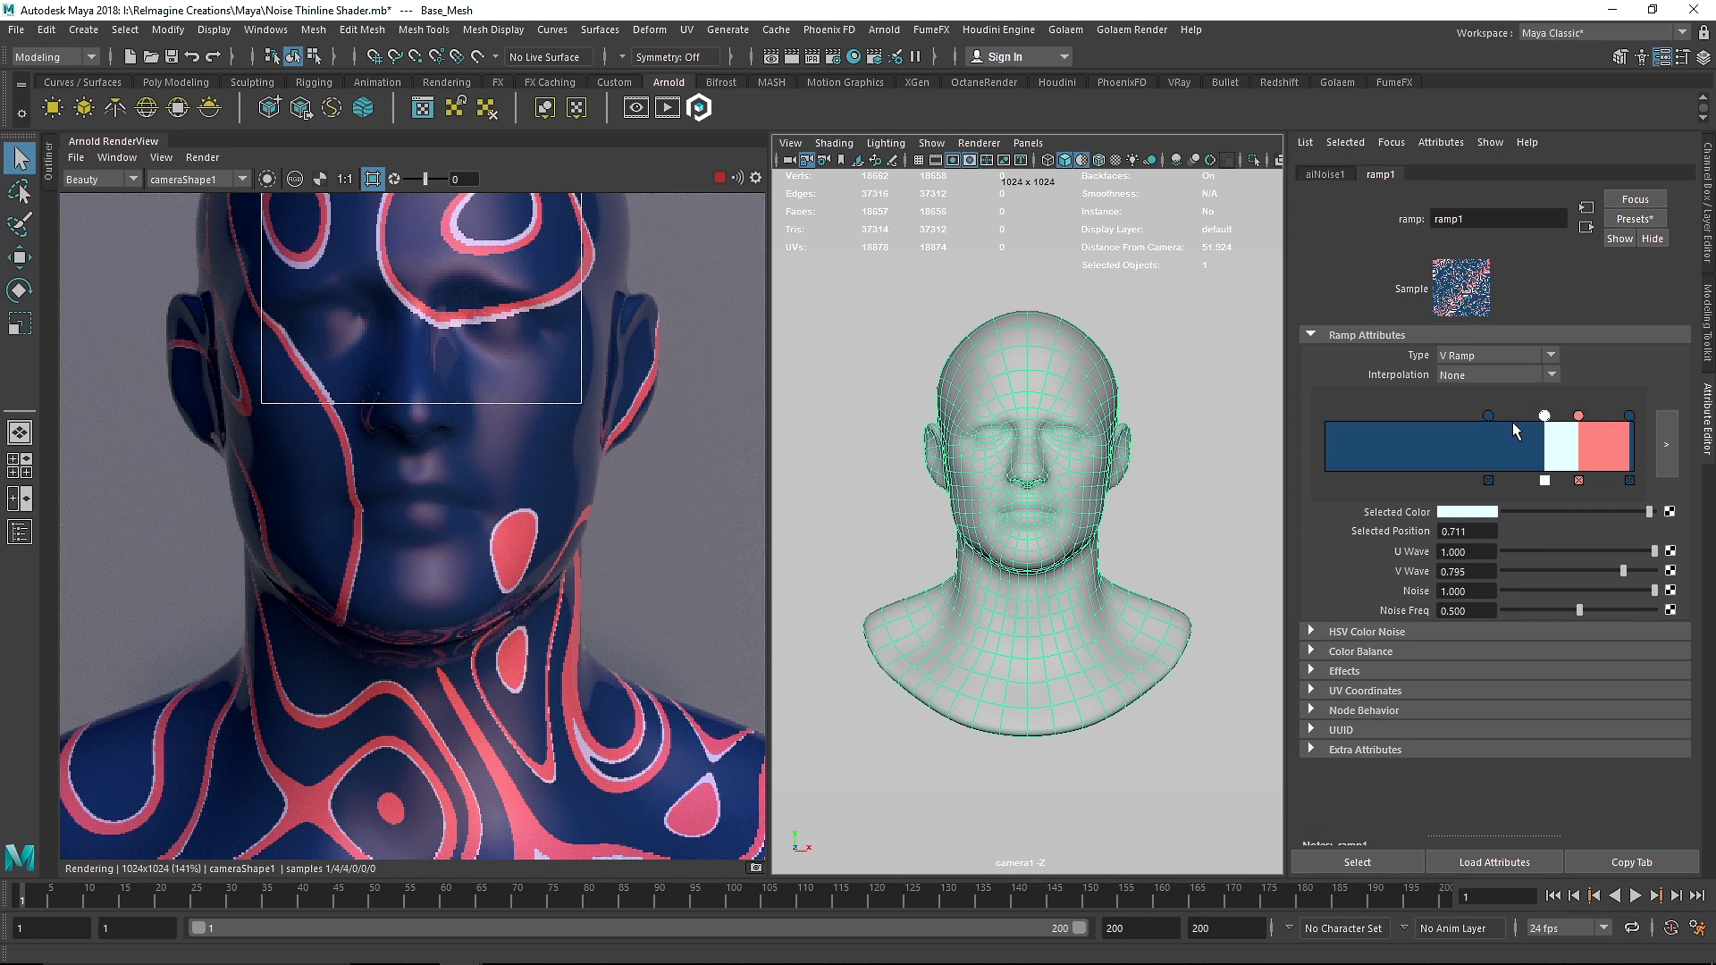
pyautogui.click(1514, 481)
pyautogui.click(1484, 513)
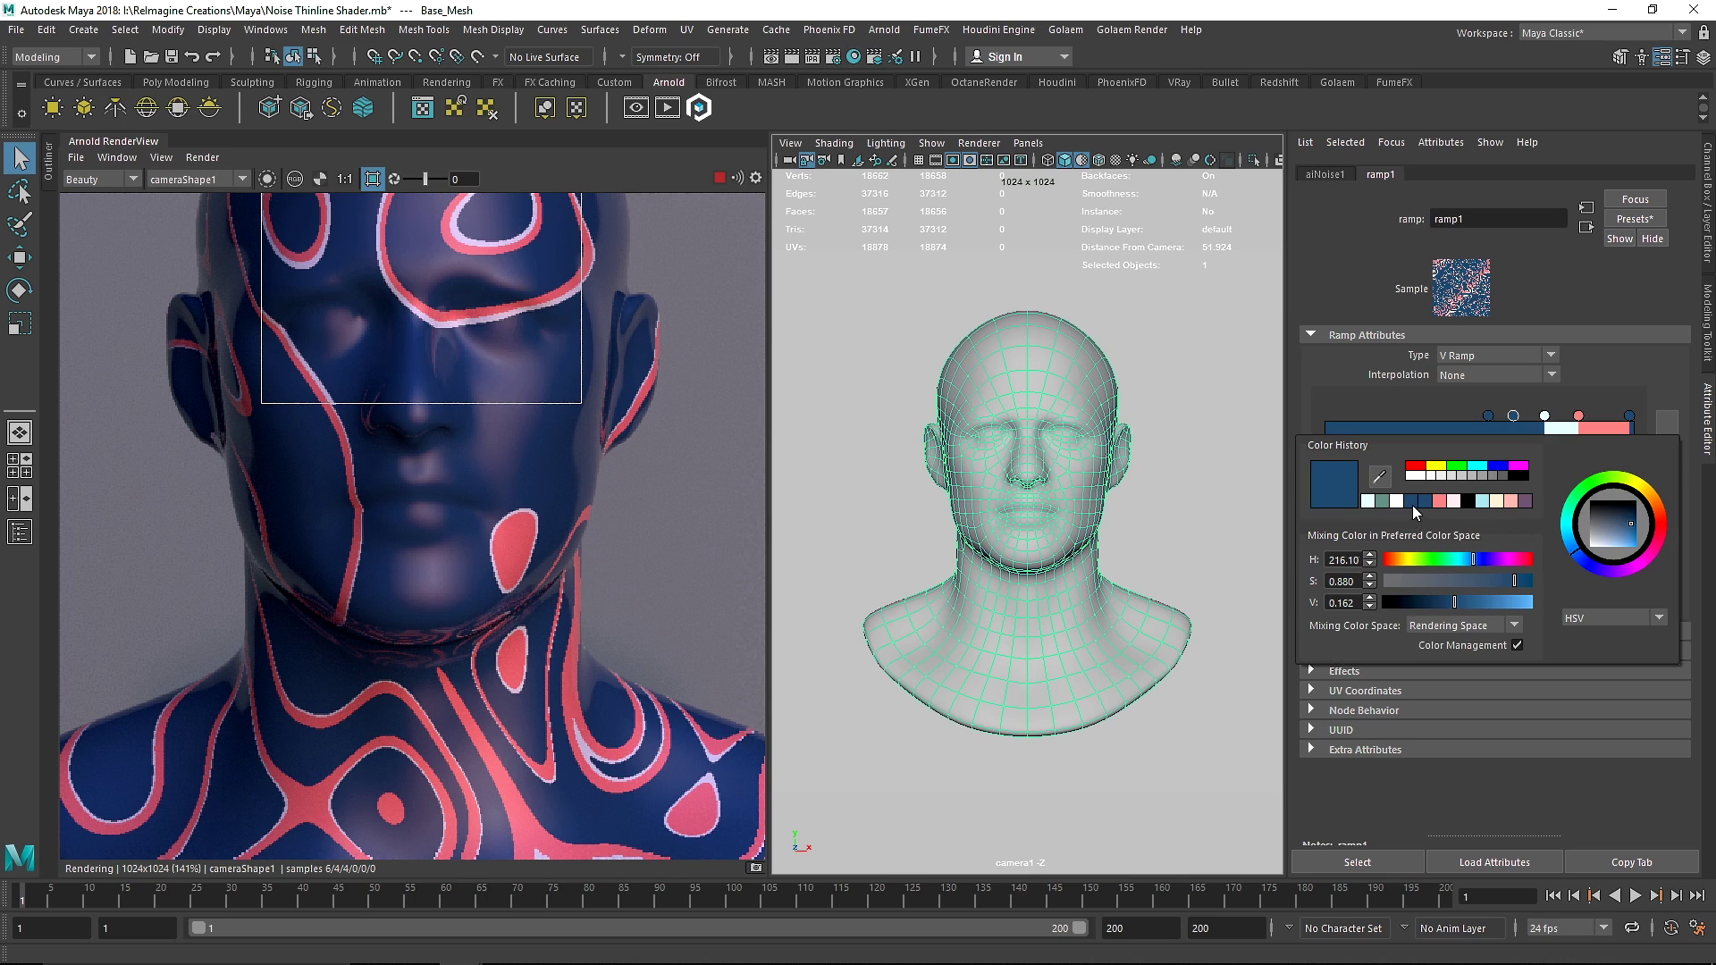
pyautogui.click(1386, 503)
pyautogui.moveTo(1488, 415); pyautogui.dragTo(1590, 416)
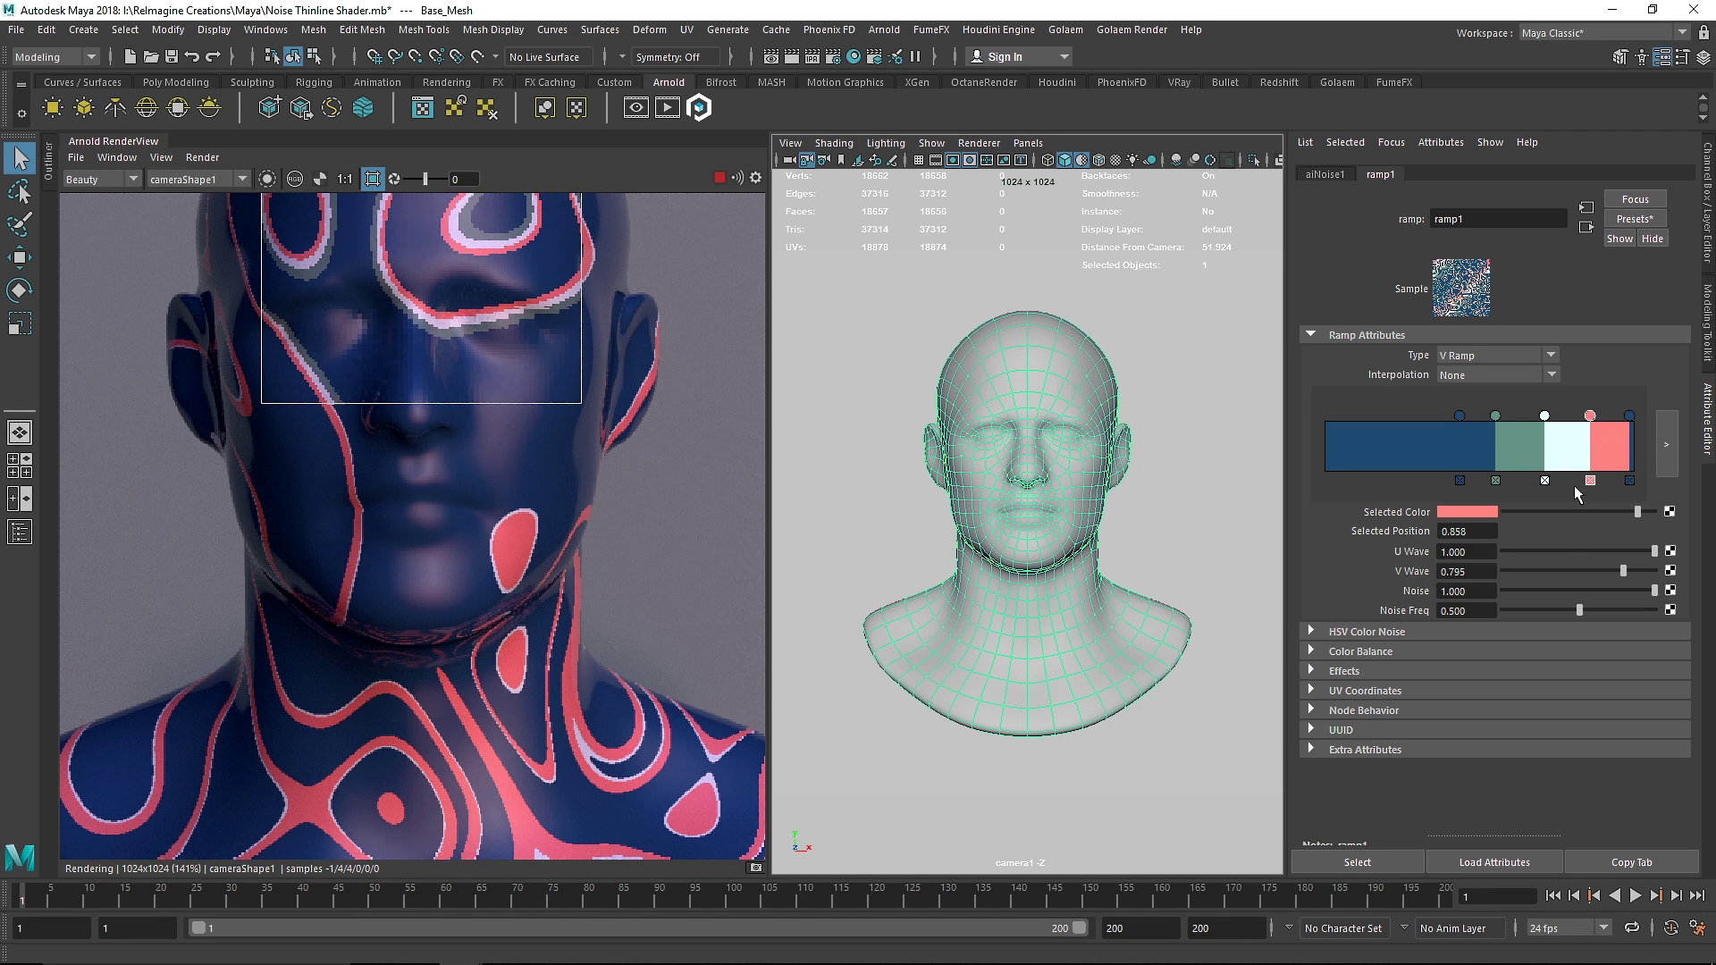
# Set V Wave to 0.446 and disable the render region to render the full frame.
pyautogui.click(1570, 570)
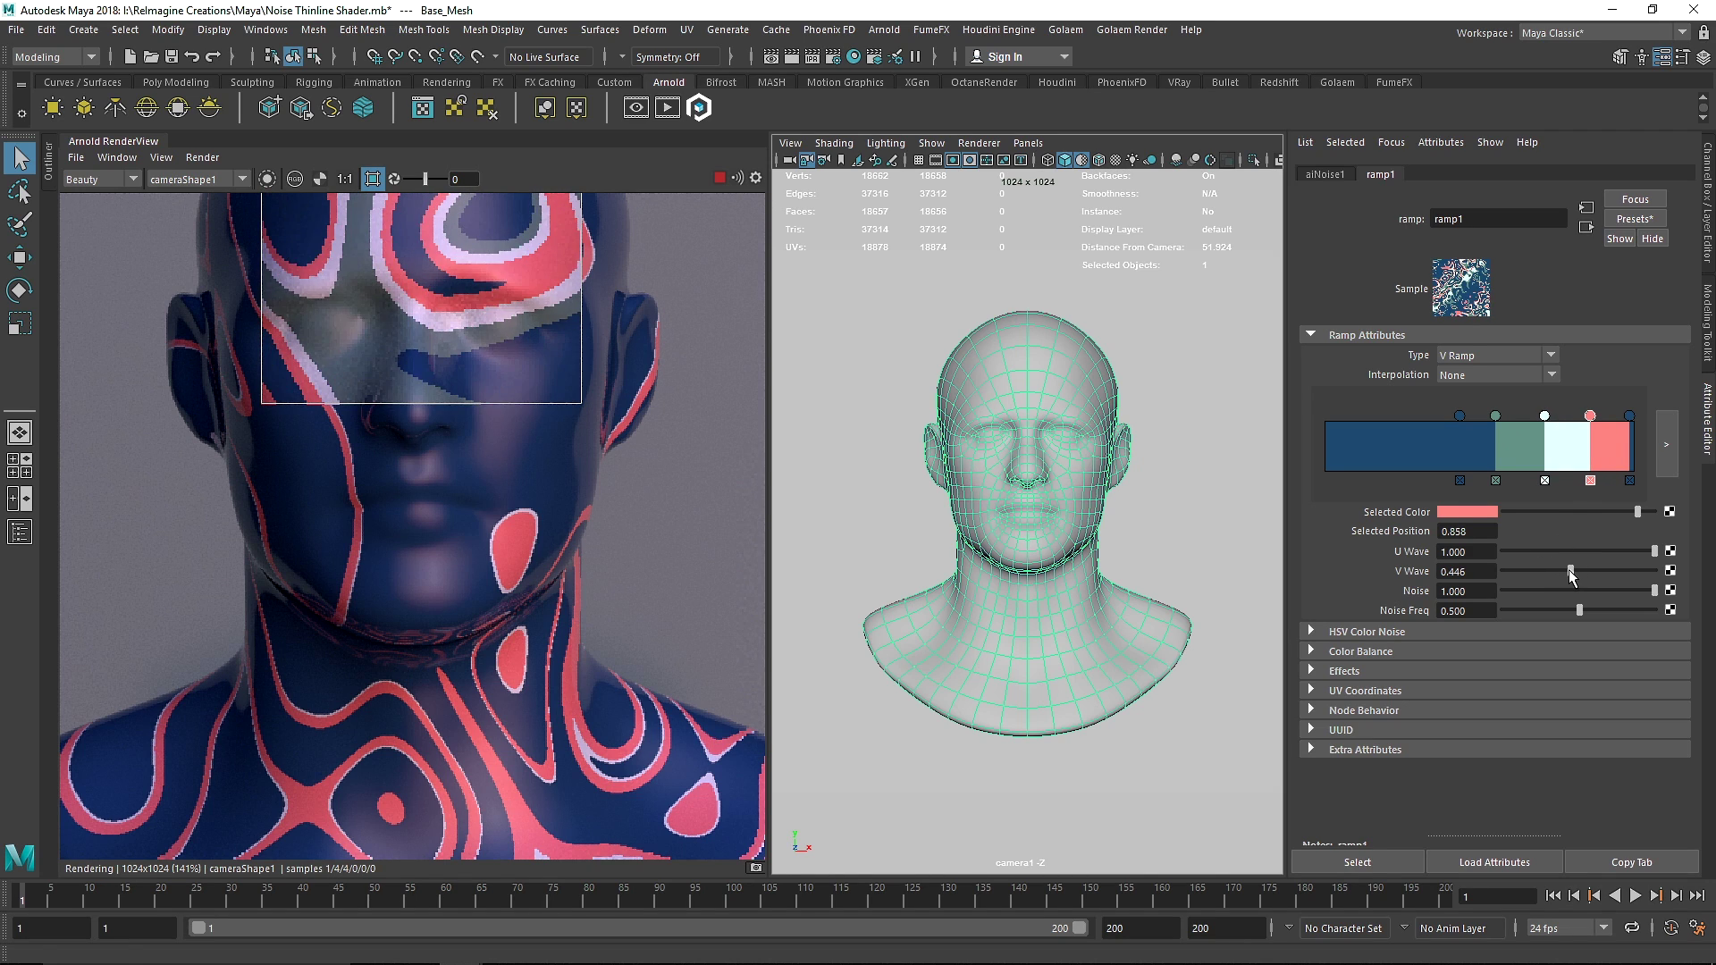
pyautogui.click(371, 177)
pyautogui.scroll(-3, 515, 381)
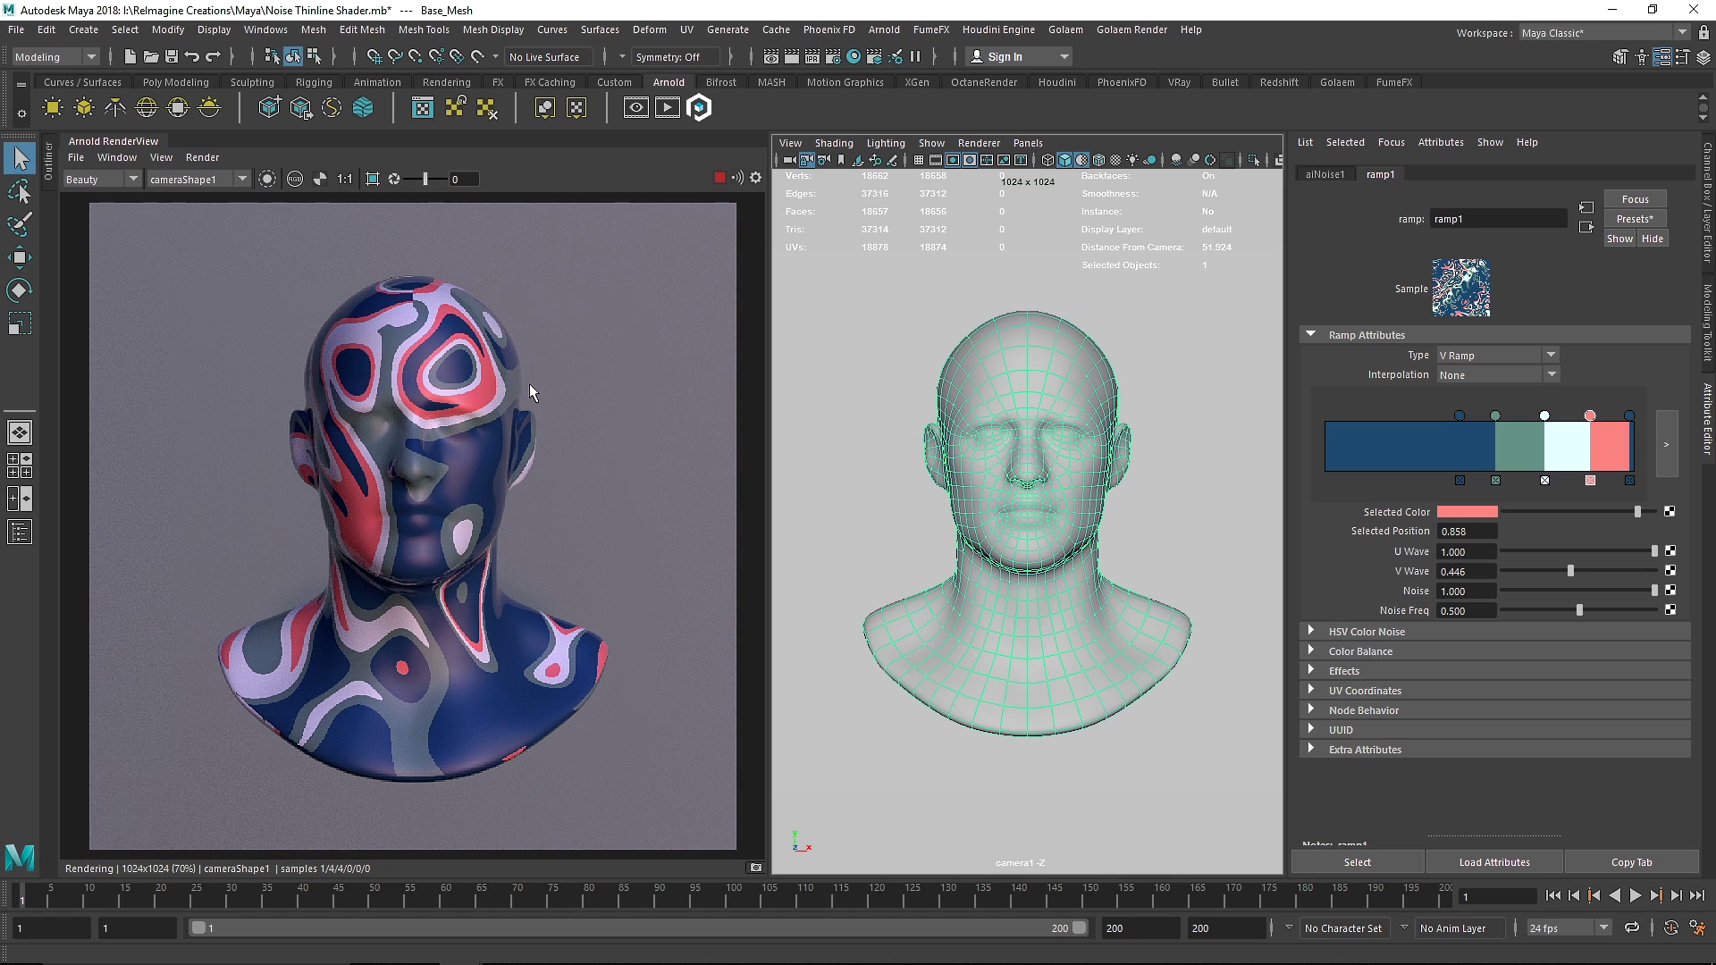
# Make the leftmost ramp entry white and the right-end entry purple.
pyautogui.click(1460, 415)
pyautogui.click(1470, 512)
pyautogui.click(1387, 497)
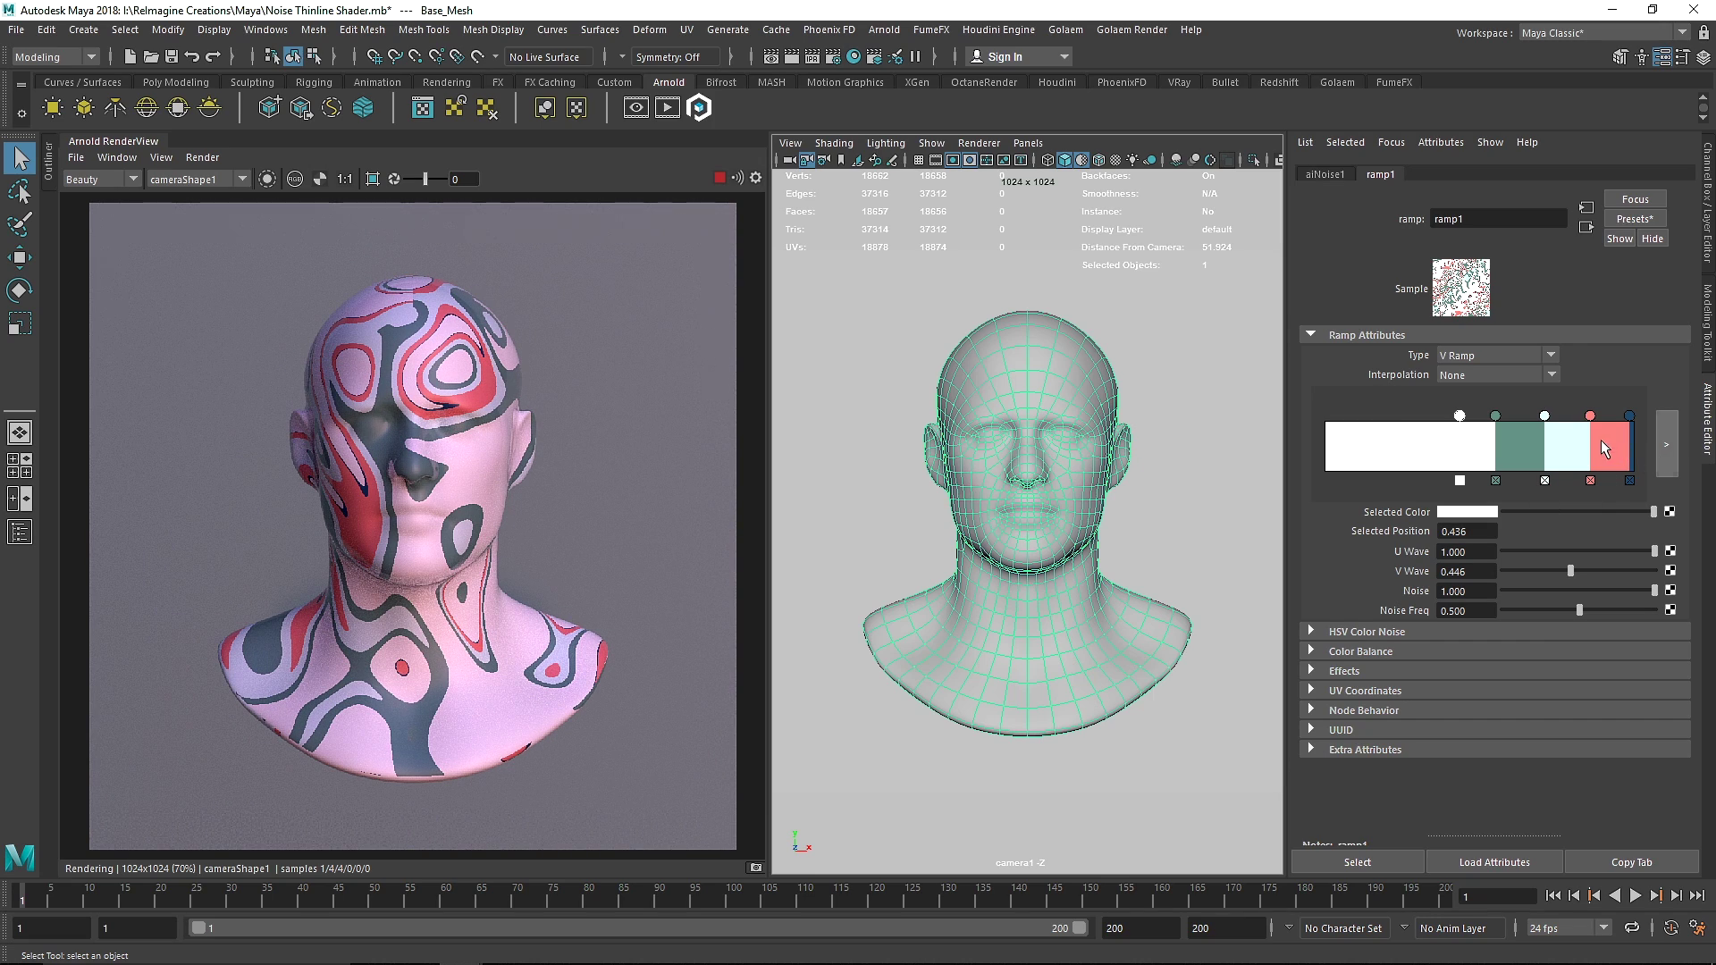
pyautogui.click(1629, 418)
pyautogui.click(1488, 507)
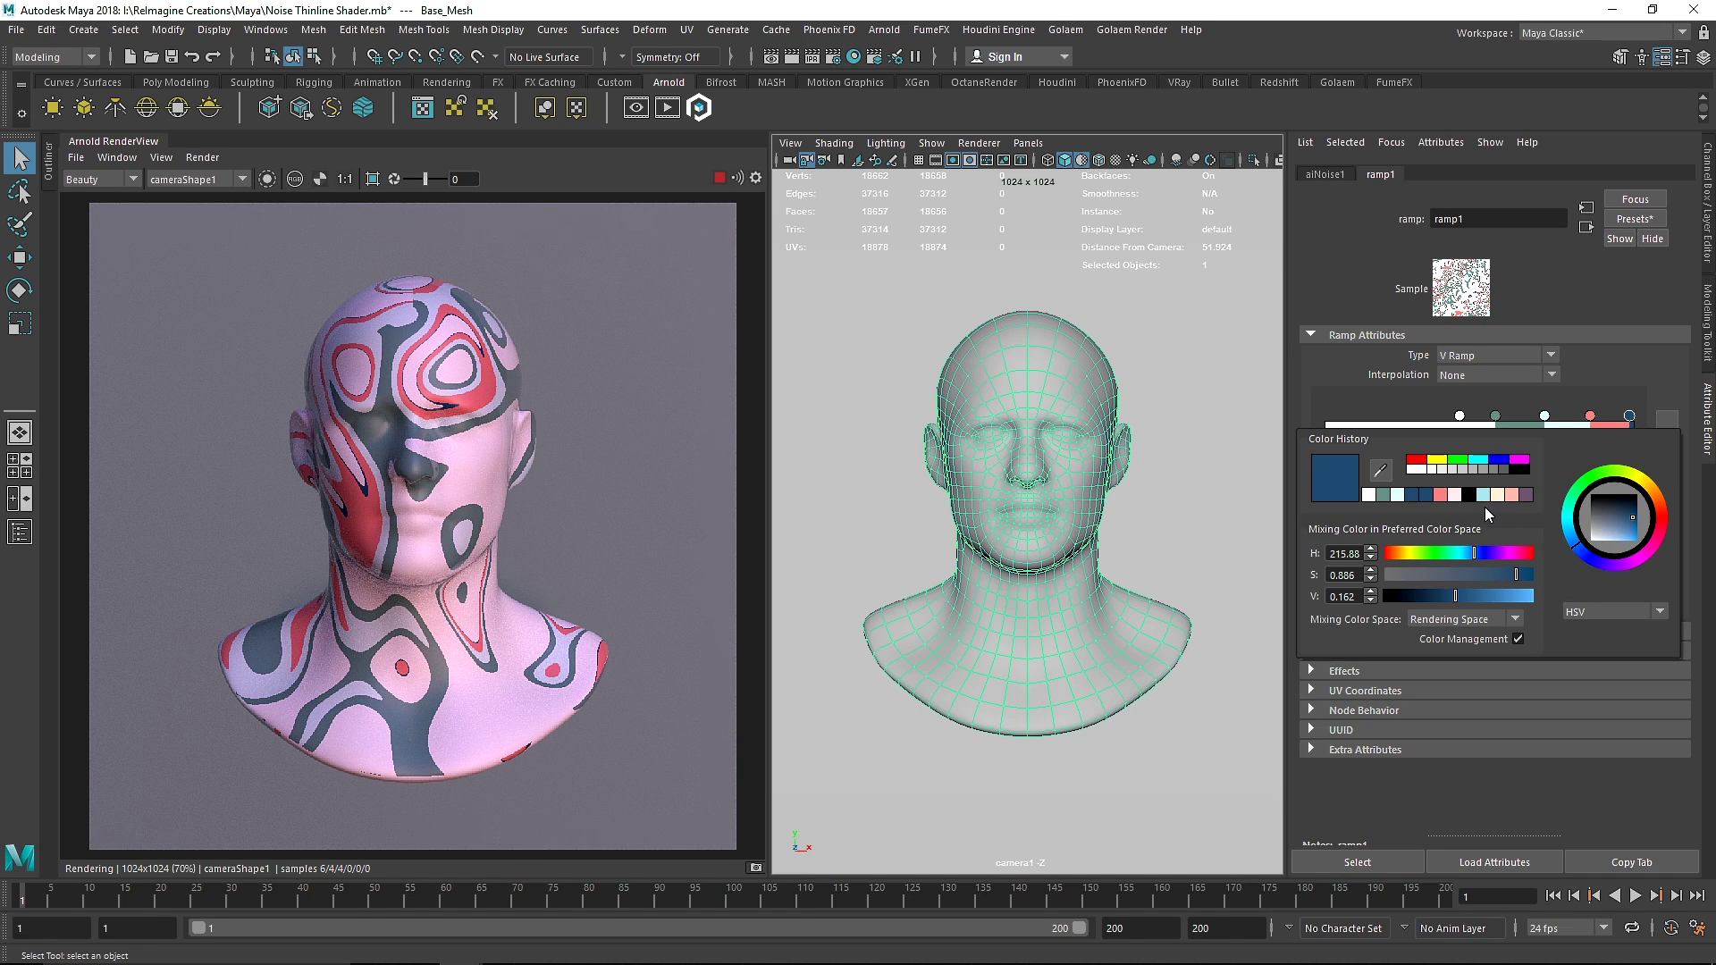
pyautogui.click(1521, 492)
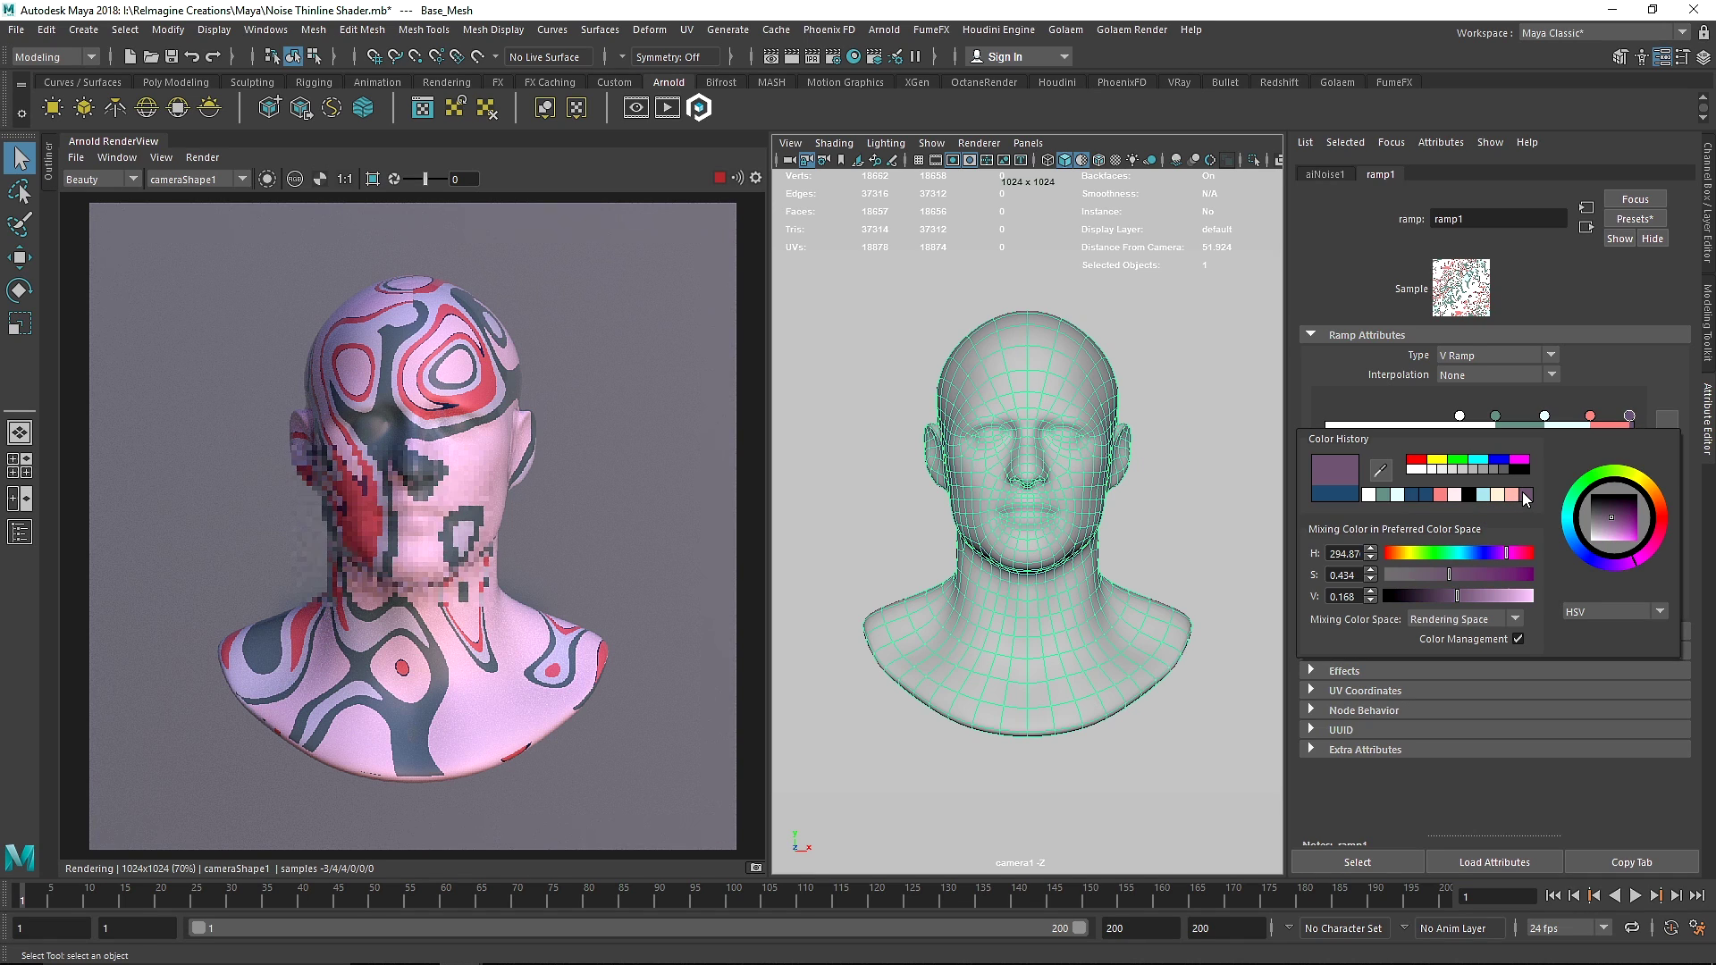
# Try purple, pale pink, black and light blue on the base entry, settling on pale cream.
pyautogui.click(1460, 417)
pyautogui.click(1471, 512)
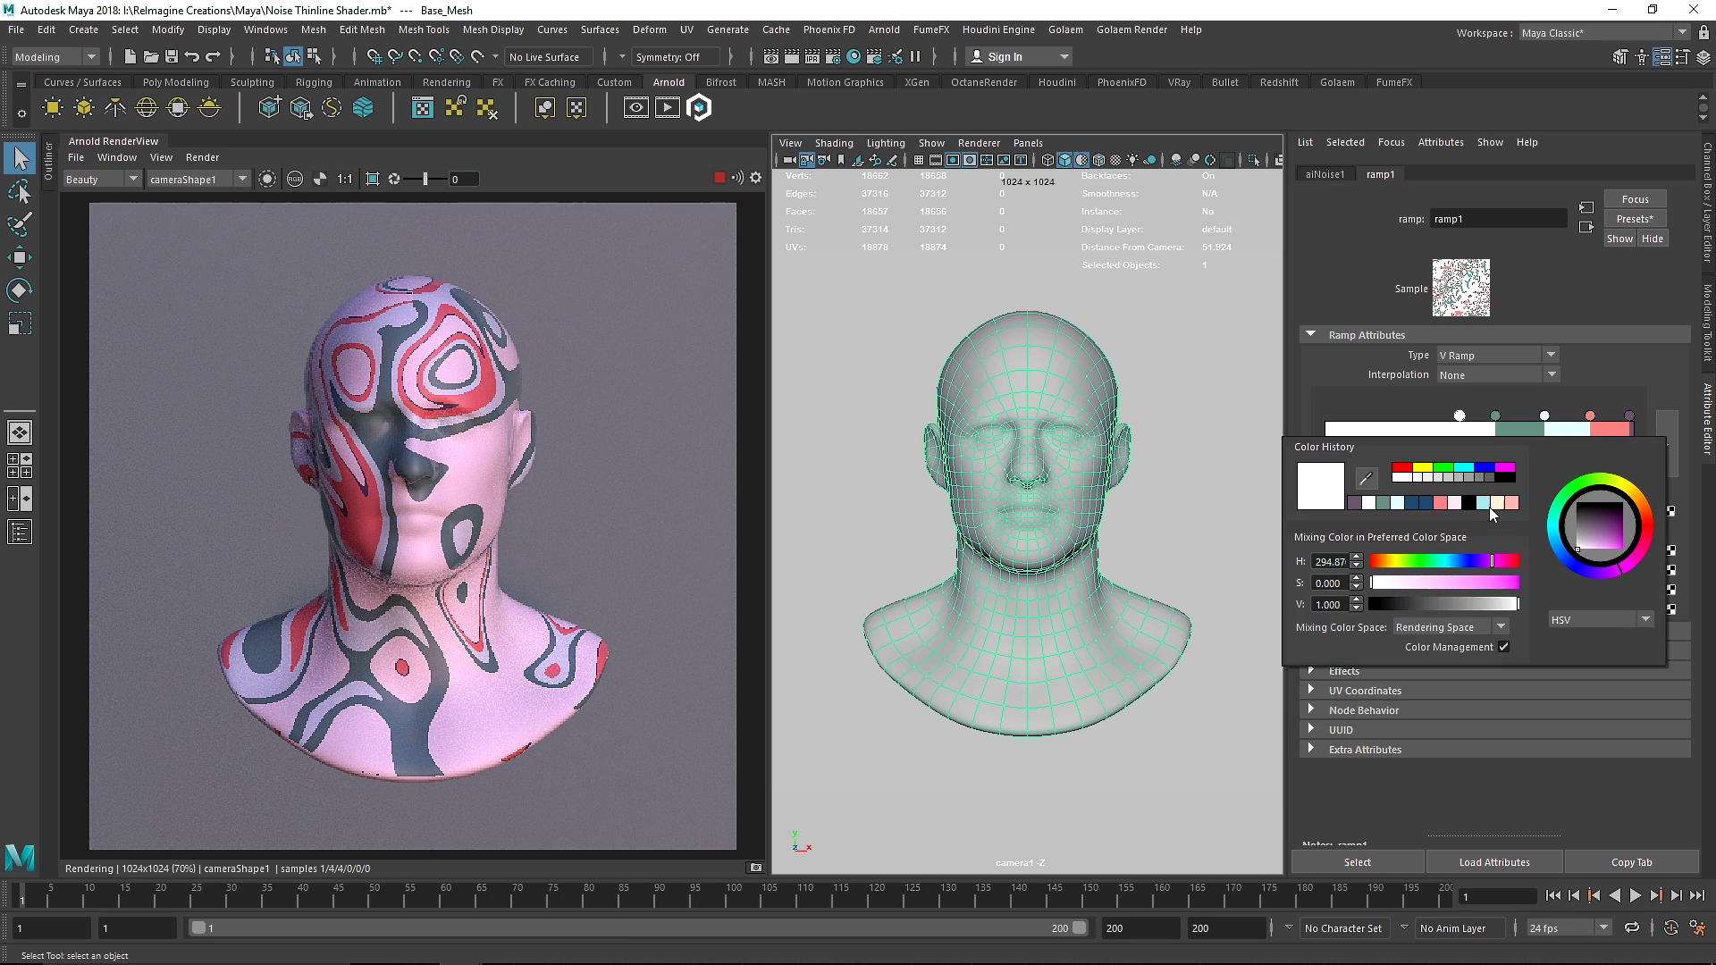
pyautogui.click(1354, 503)
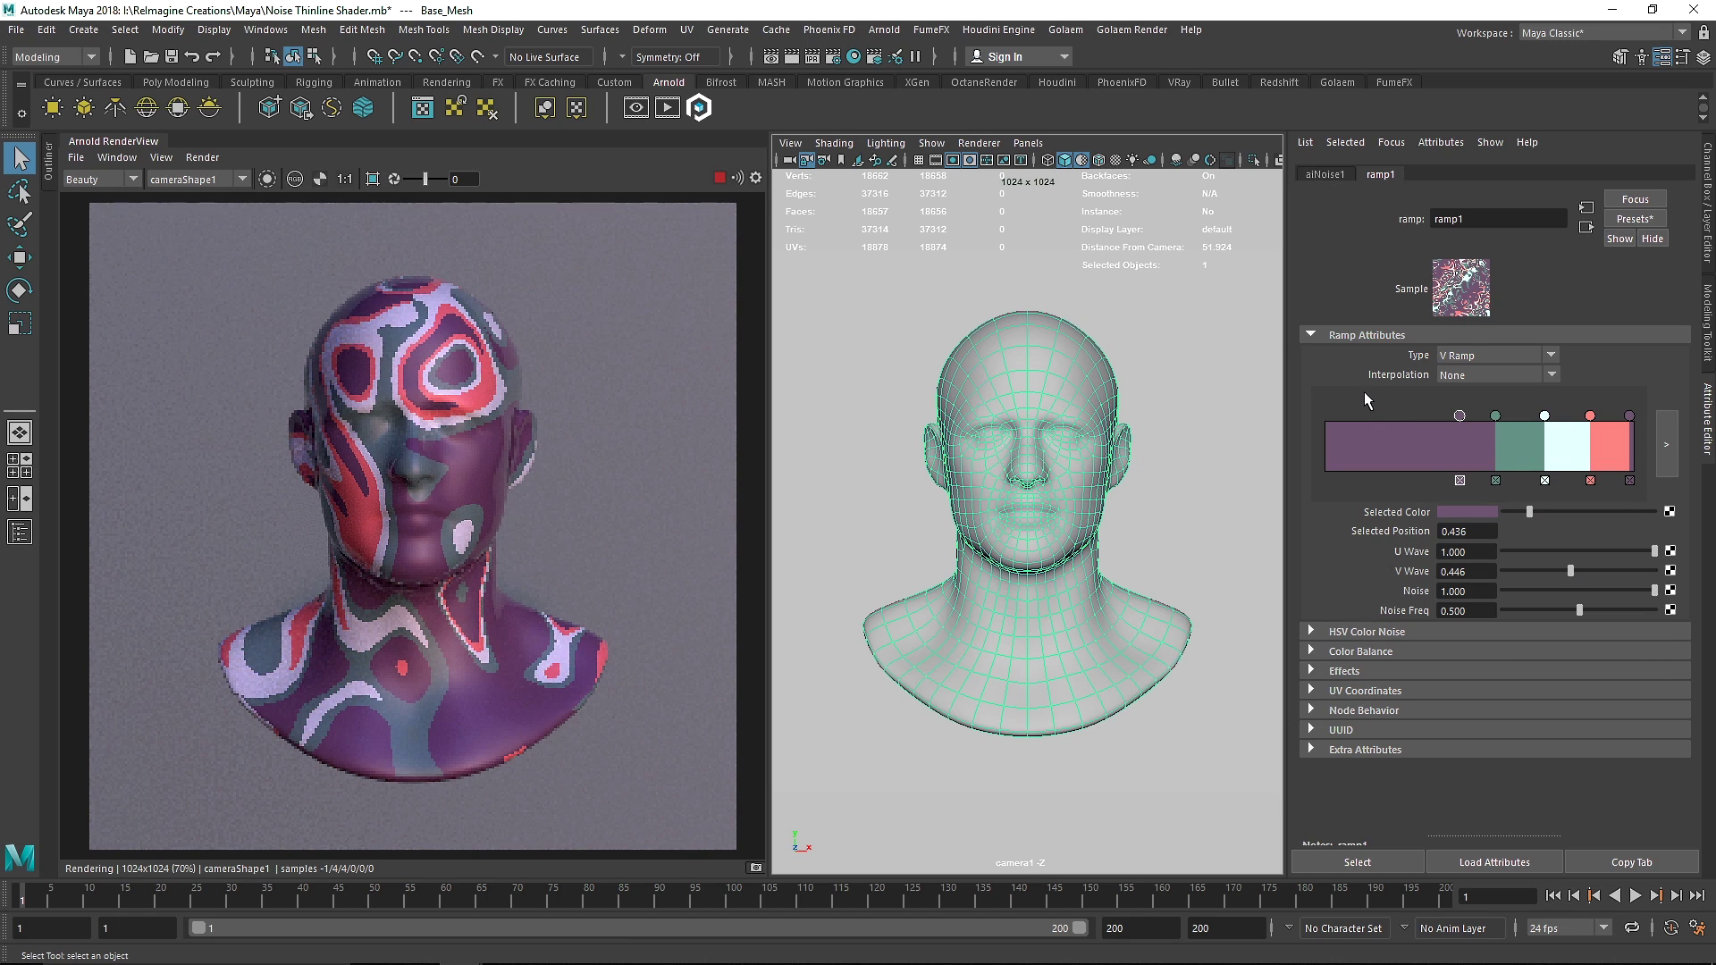
pyautogui.click(1460, 515)
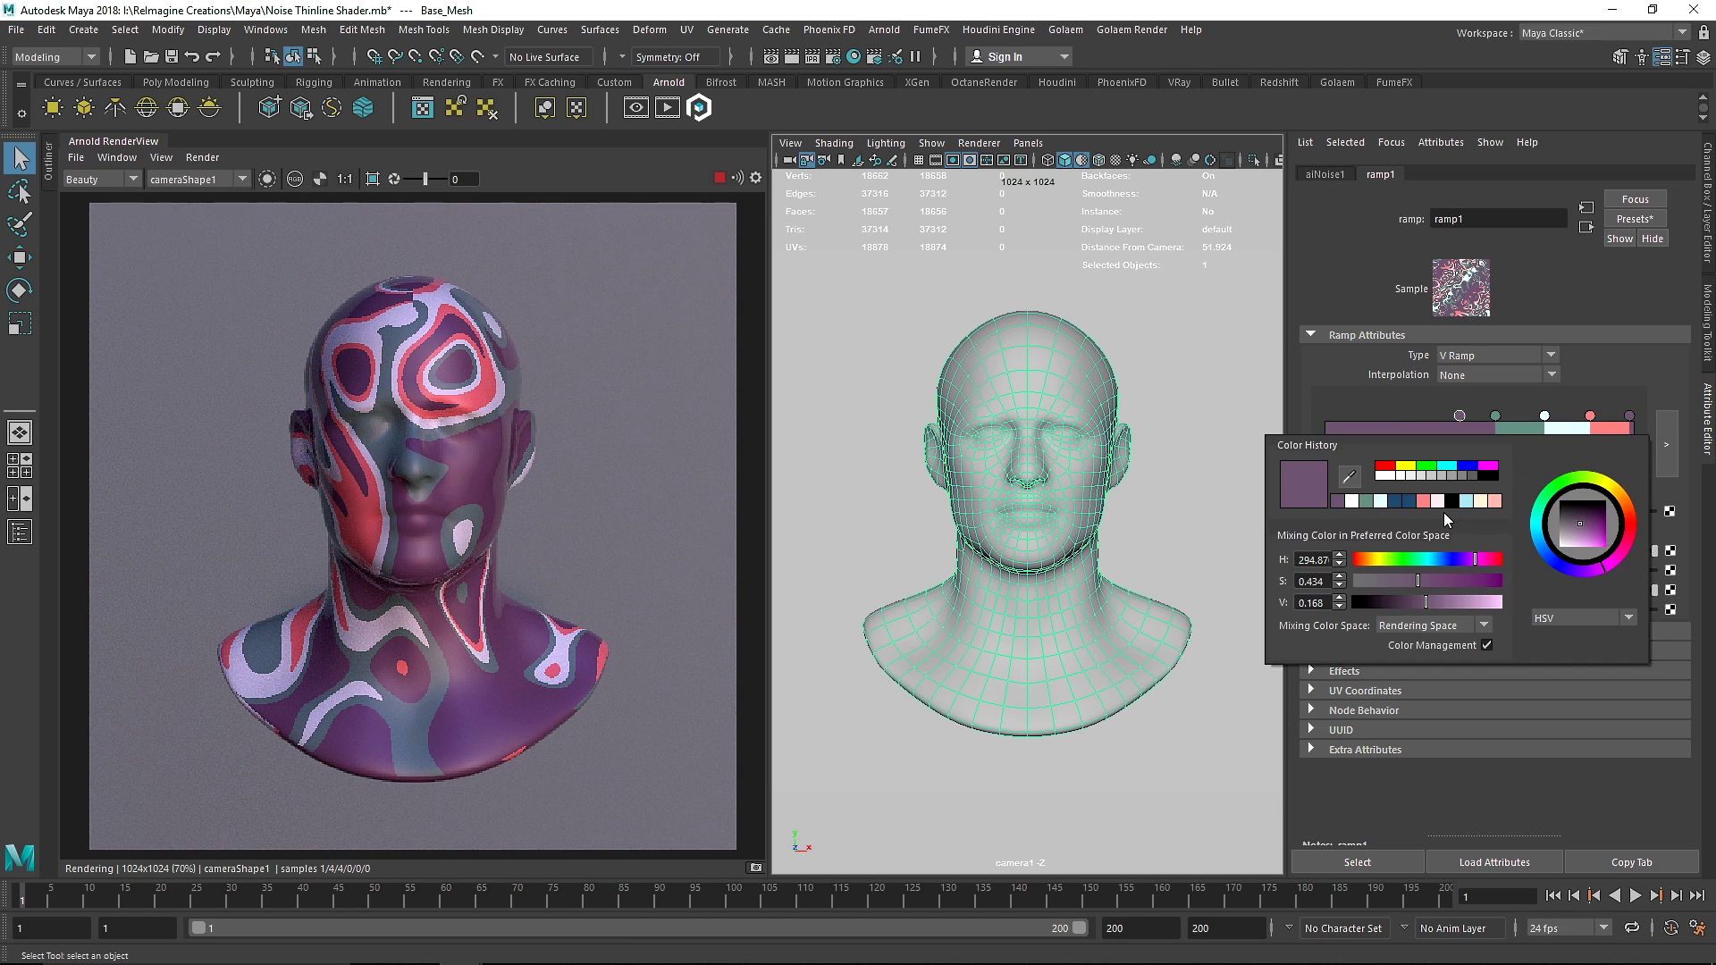
pyautogui.click(1436, 505)
pyautogui.click(1448, 502)
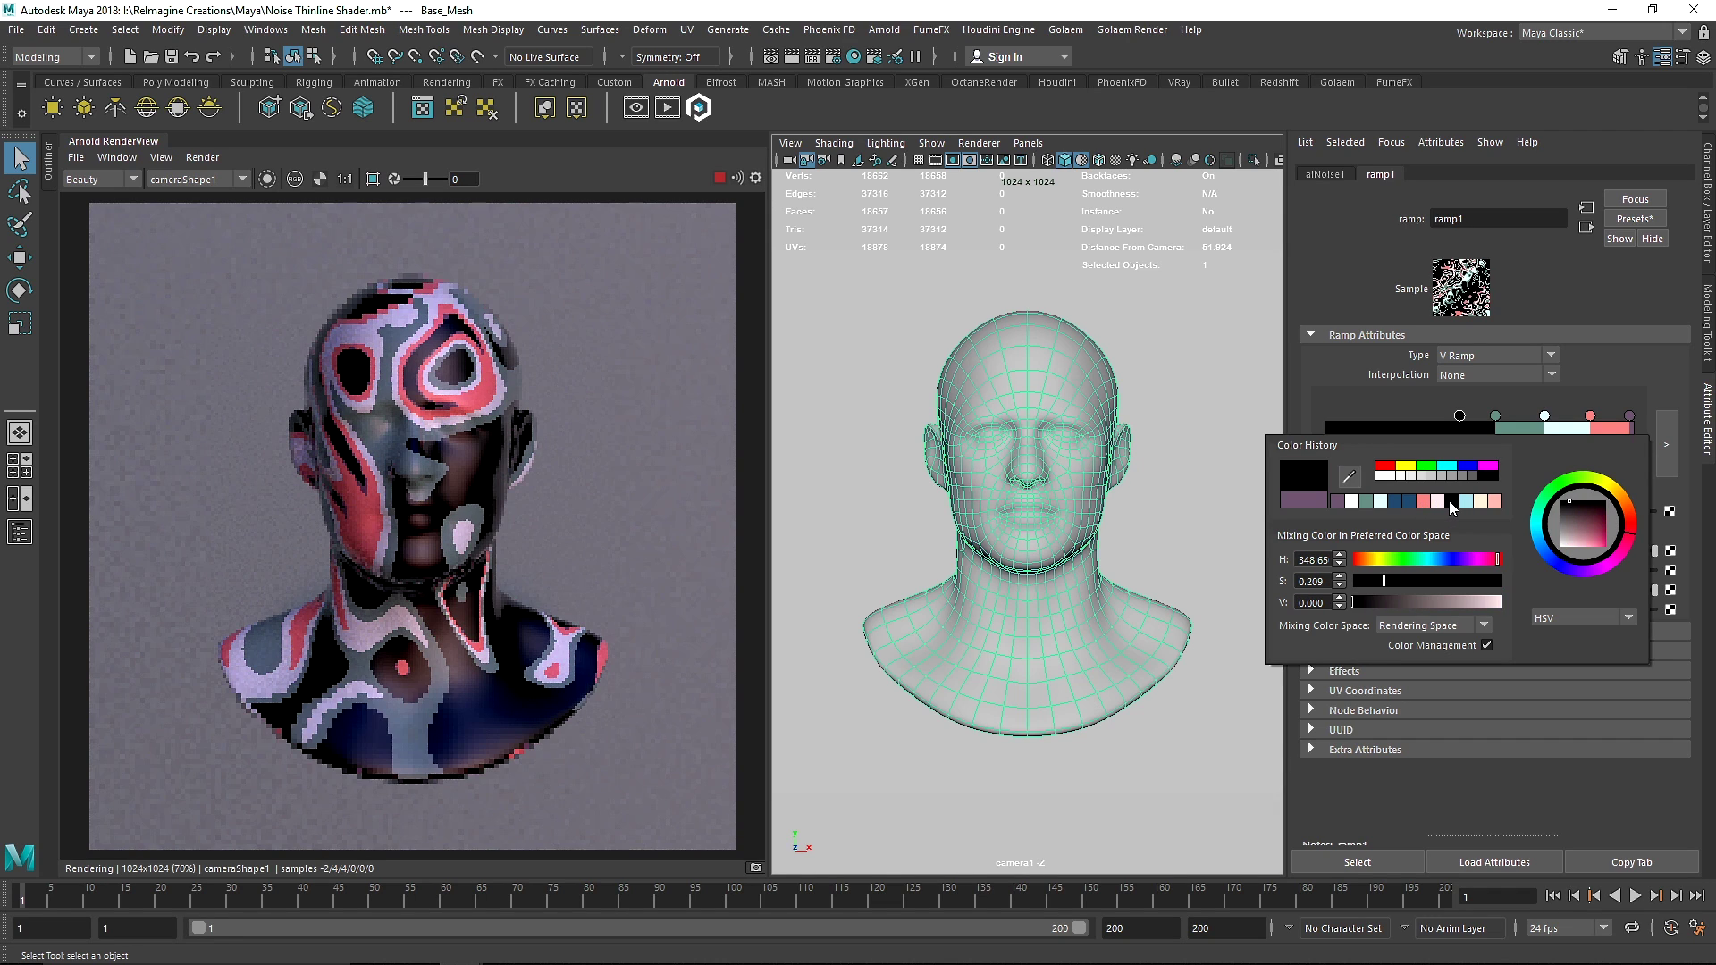
pyautogui.click(1466, 503)
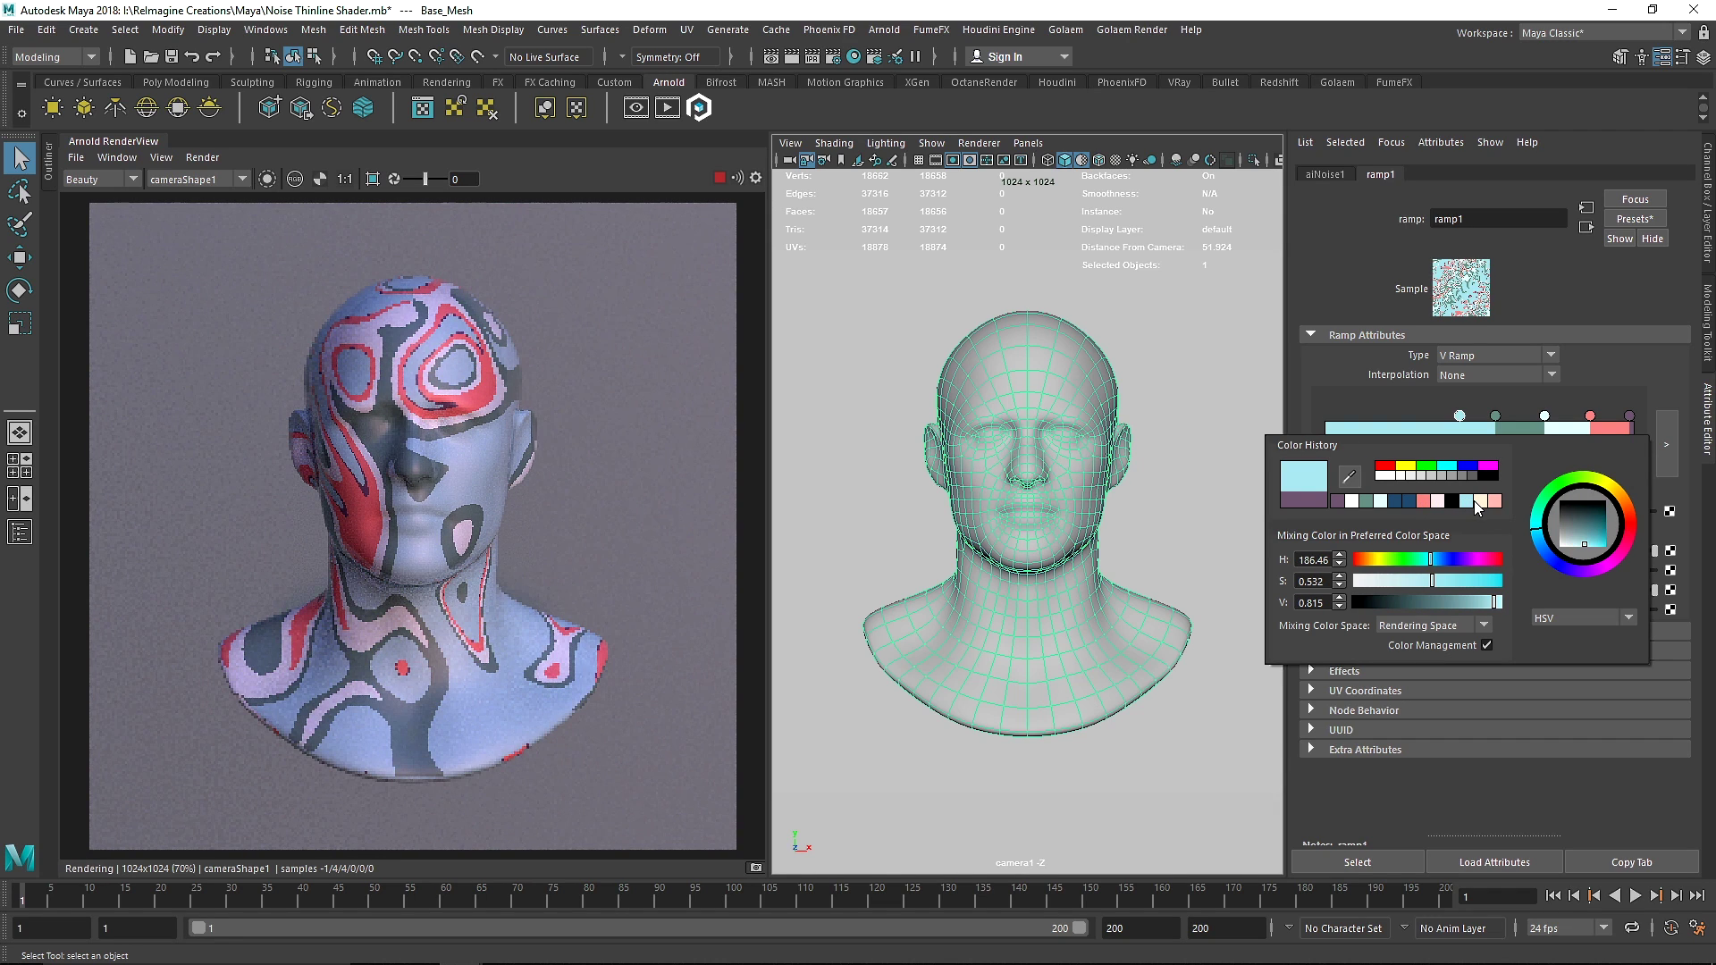
pyautogui.click(1477, 497)
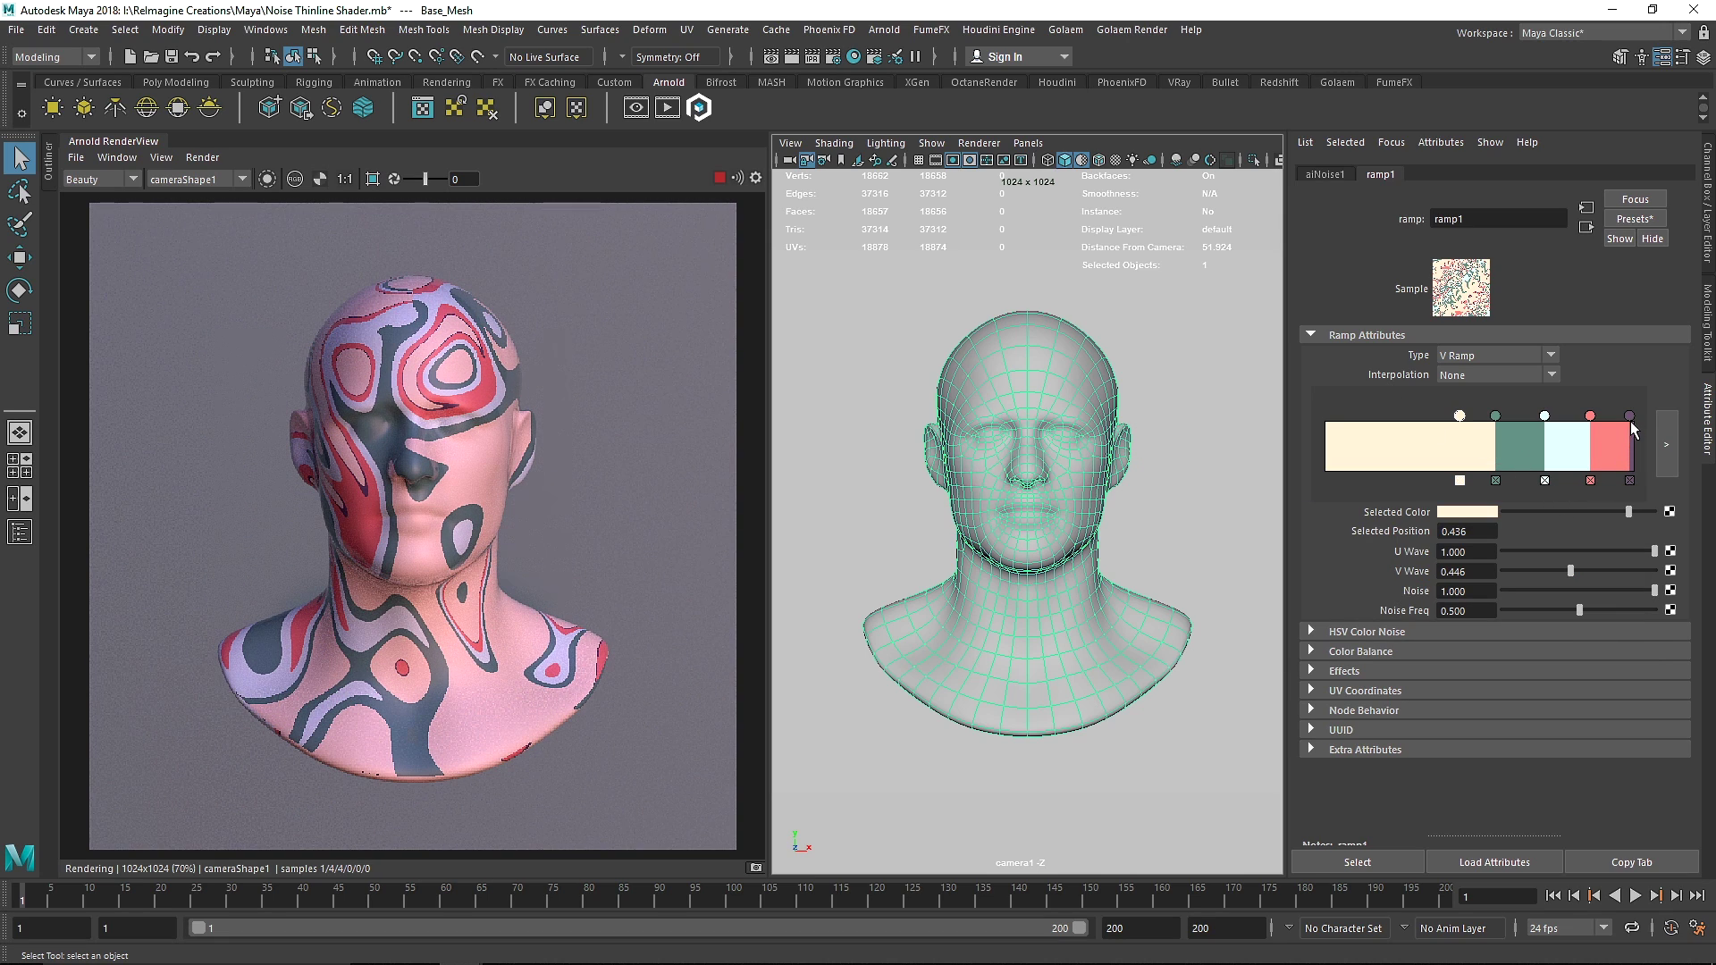
# Move the purple entry left to add a purple band and the cream entry to 0.303.
pyautogui.moveTo(1627, 420); pyautogui.dragTo(1617, 417)
pyautogui.moveTo(1459, 416); pyautogui.dragTo(1419, 416)
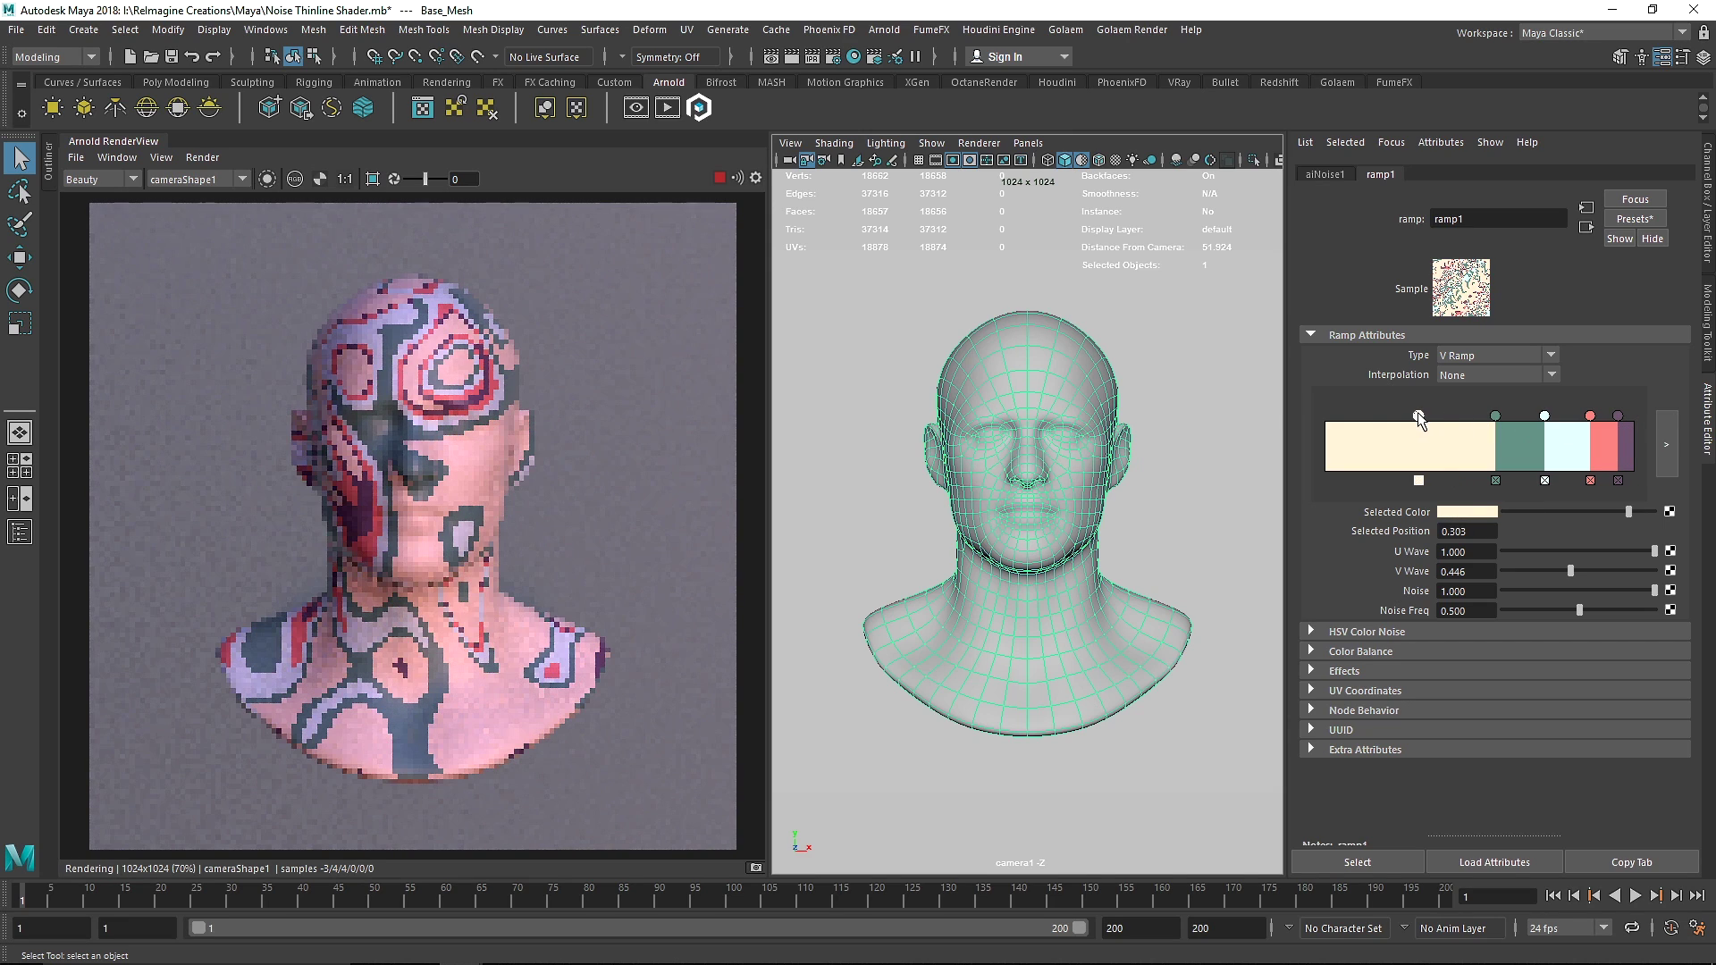
pyautogui.click(1058, 402)
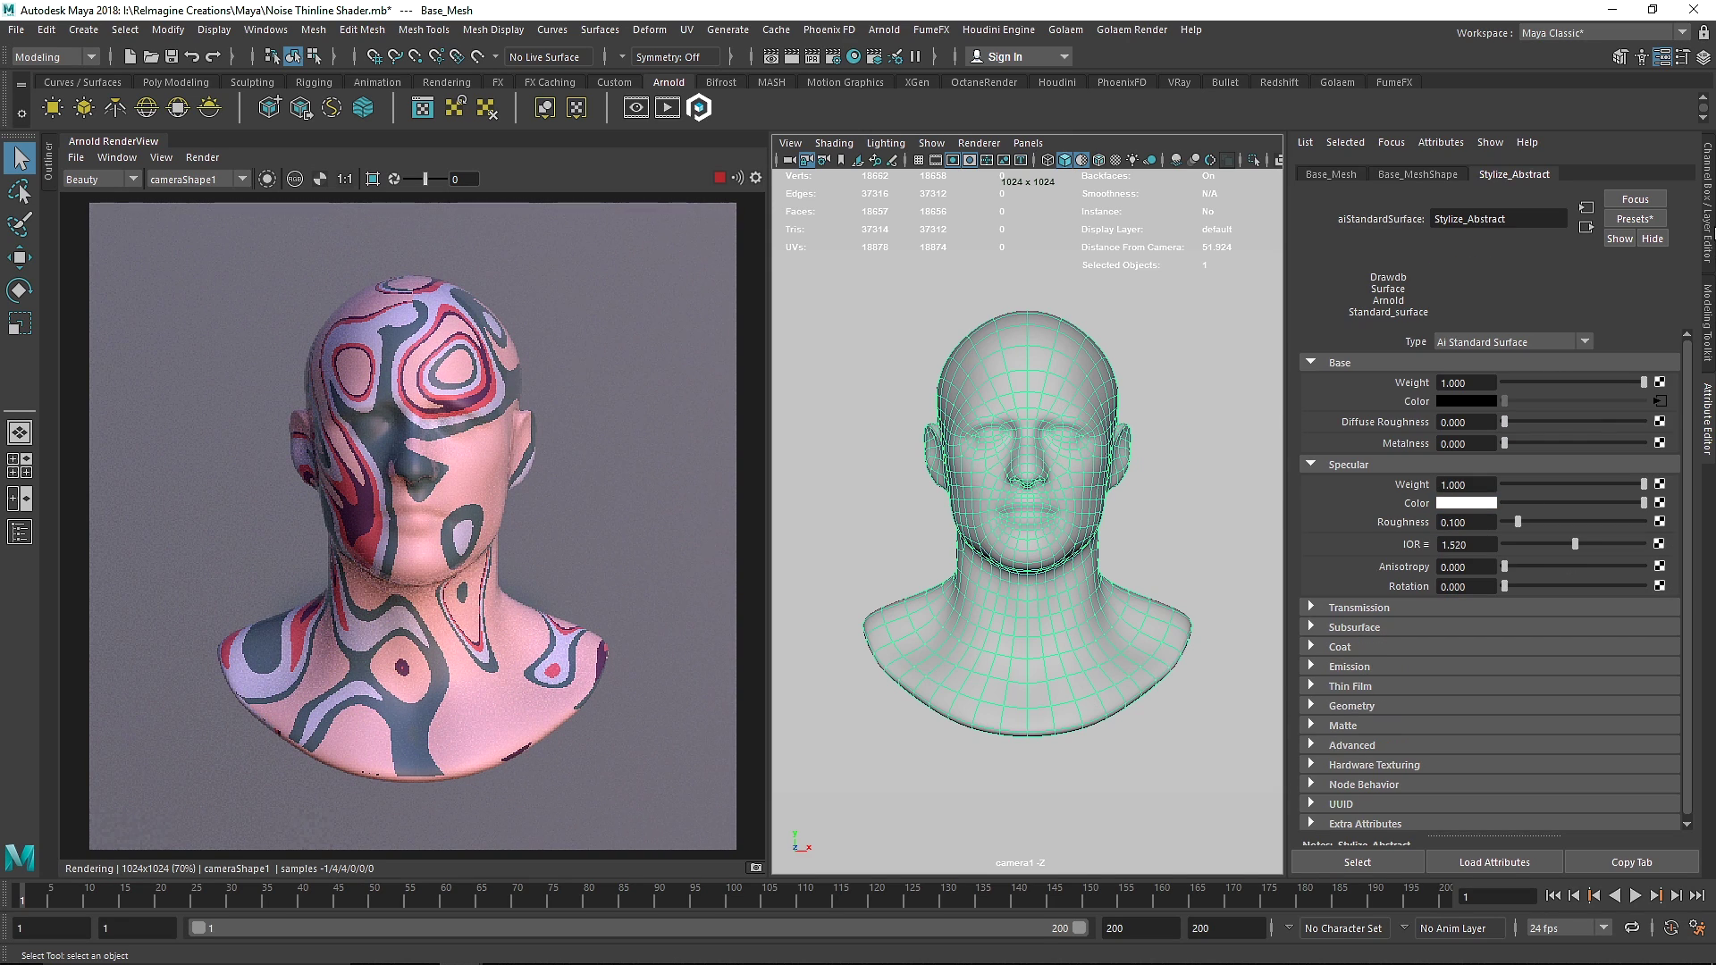
# Stop the IPR render and hide the head bust on a new display layer.
pyautogui.hotkey('ctrl', 'a')
pyautogui.click(720, 179)
pyautogui.click(1684, 744)
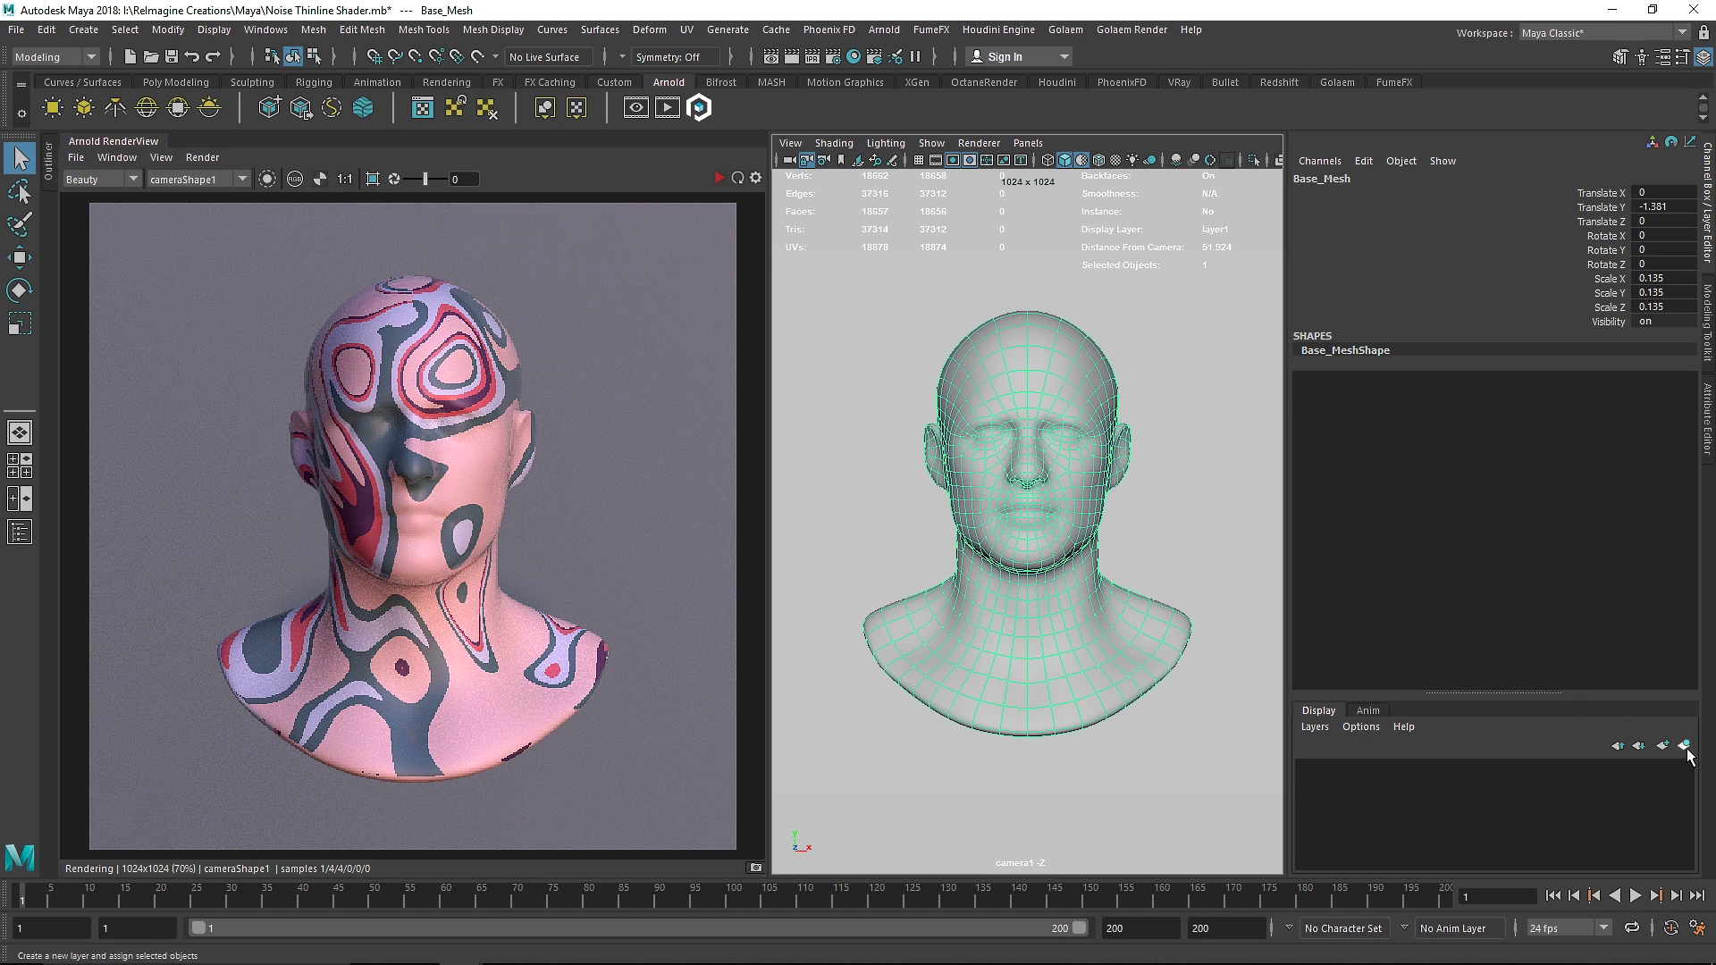
pyautogui.click(1309, 769)
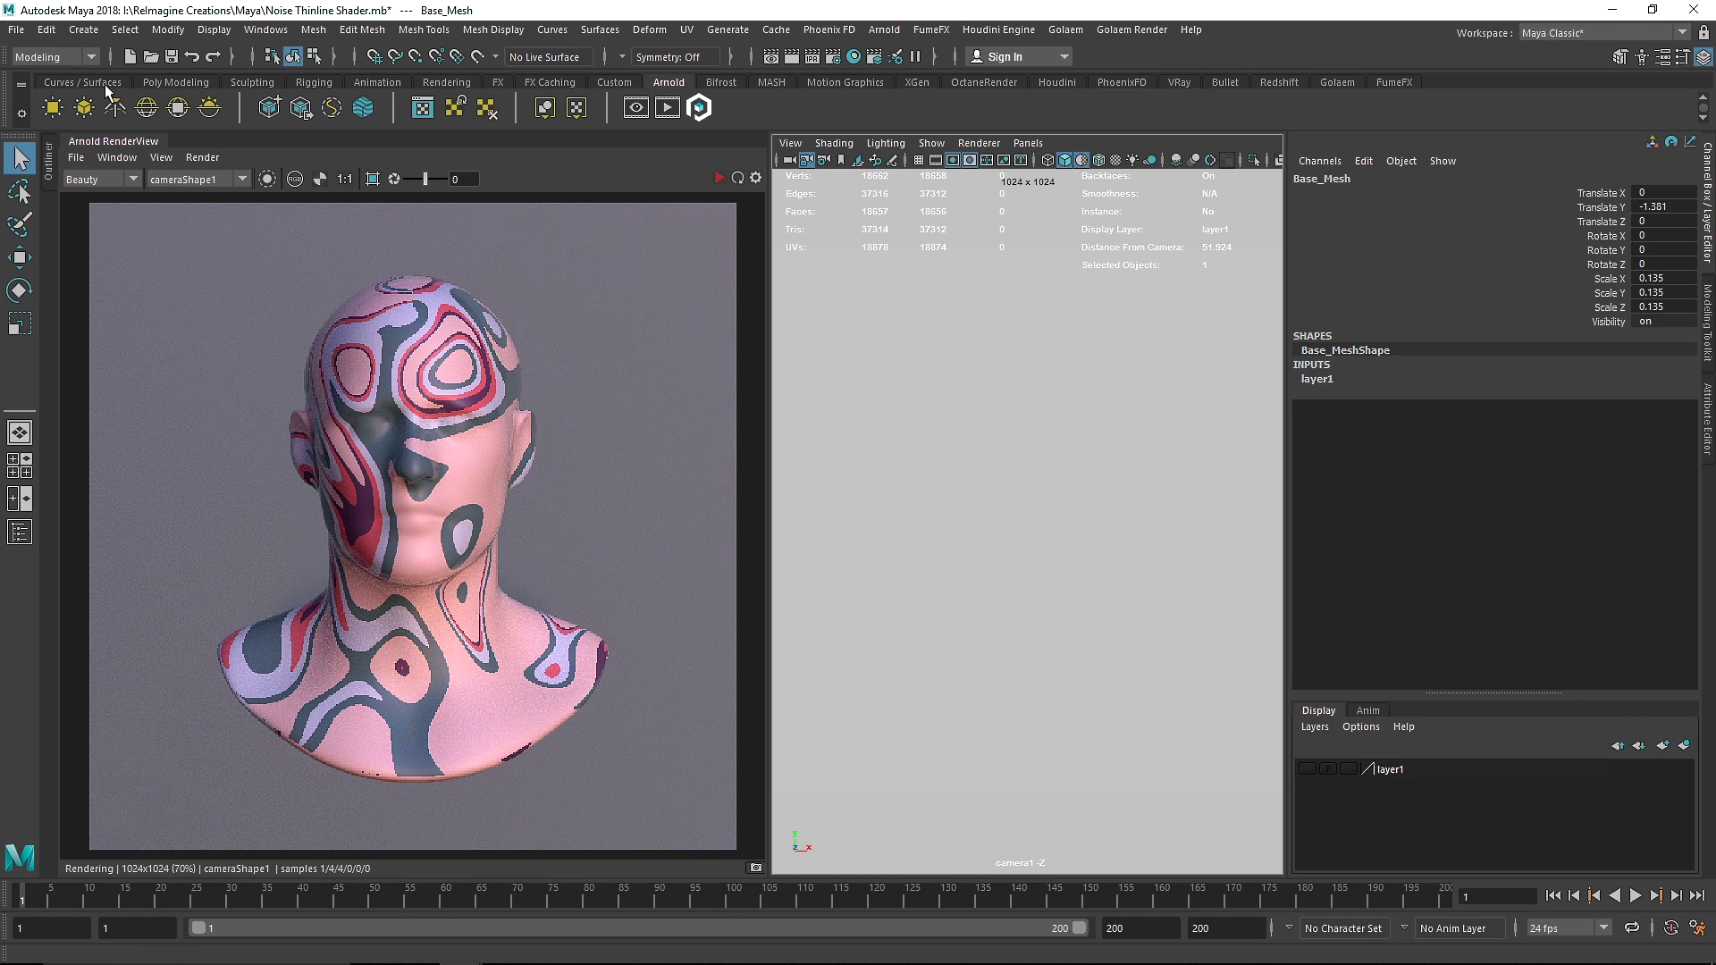
# Create a polygon sphere, scale it uniformly to 2.074 and preview it smoothed.
pyautogui.click(161, 82)
pyautogui.click(53, 108)
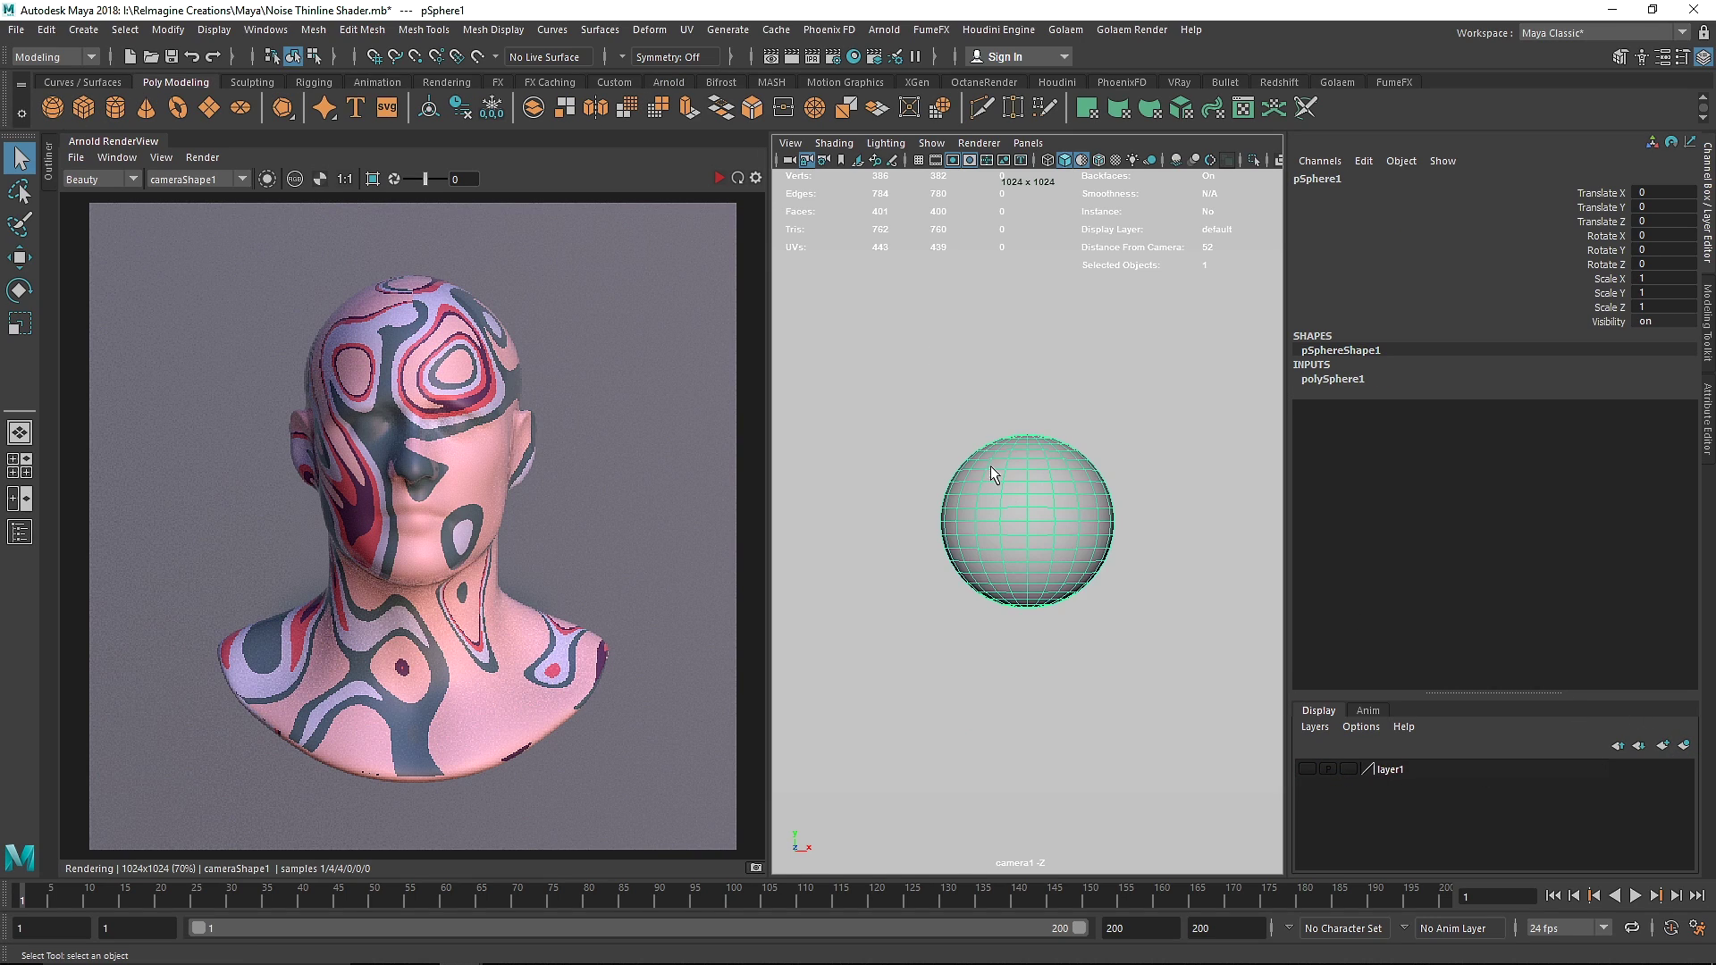
pyautogui.press('r')
pyautogui.moveTo(1028, 521); pyautogui.dragTo(1176, 523)
pyautogui.press('3')
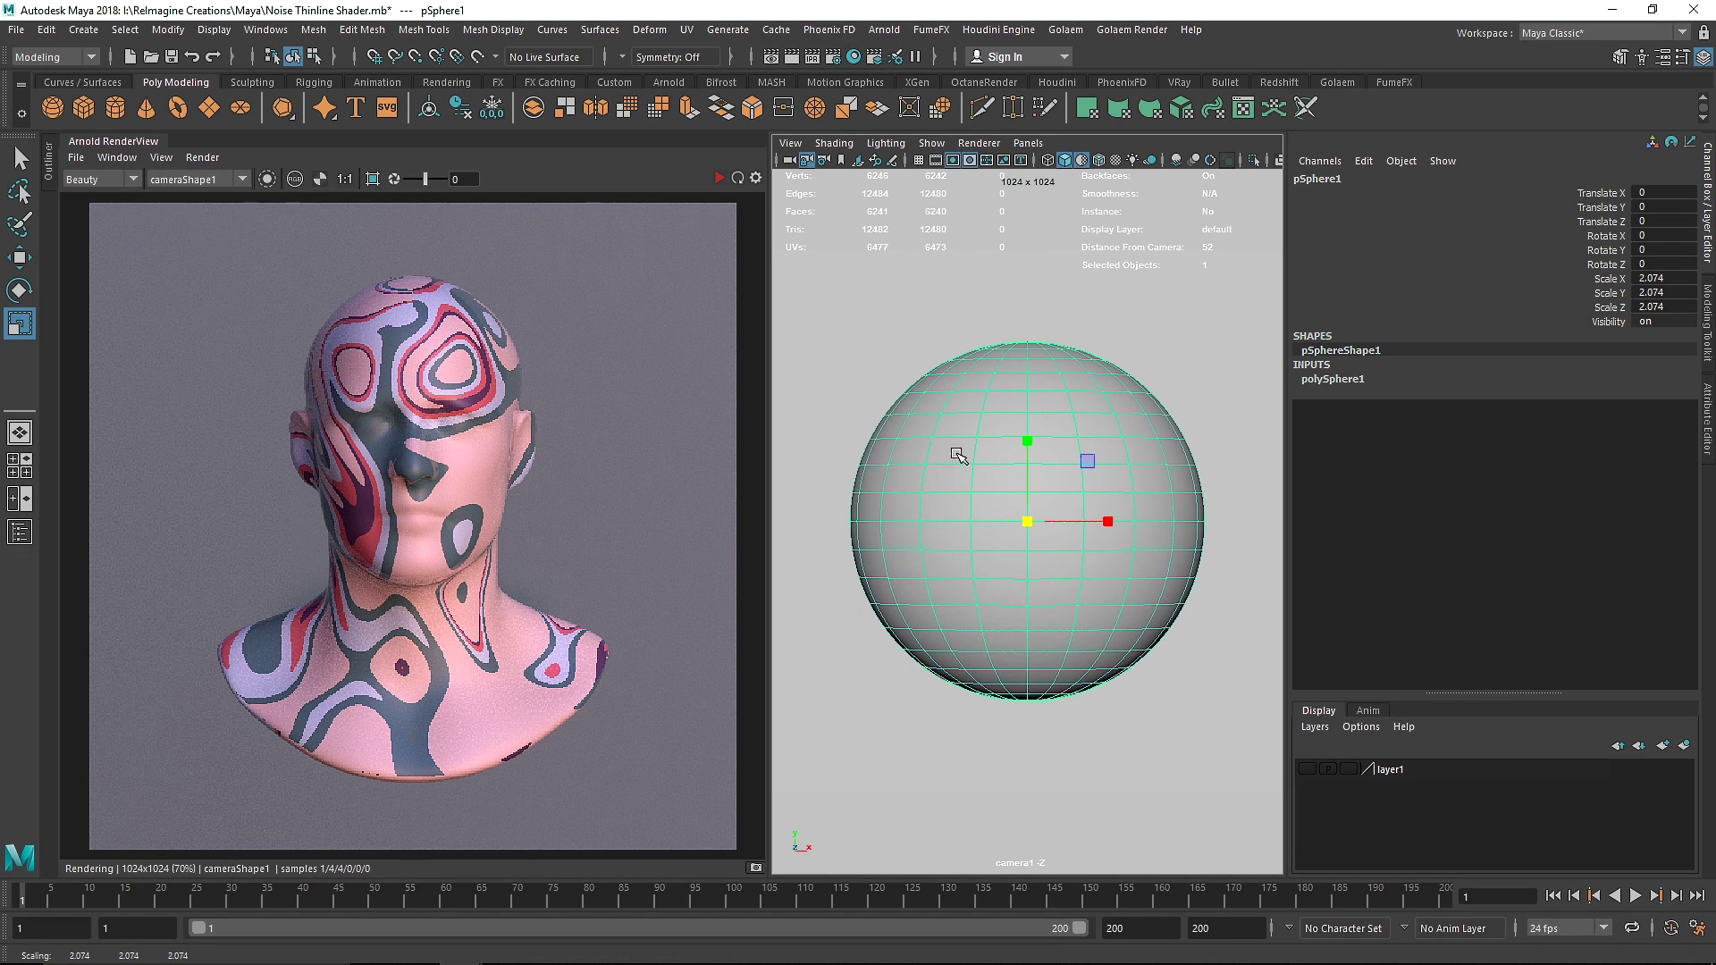
# Assign the existing Stylize_Abstract material to the sphere.
pyautogui.moveTo(945, 431); pyautogui.dragTo(945, 466, button='right')
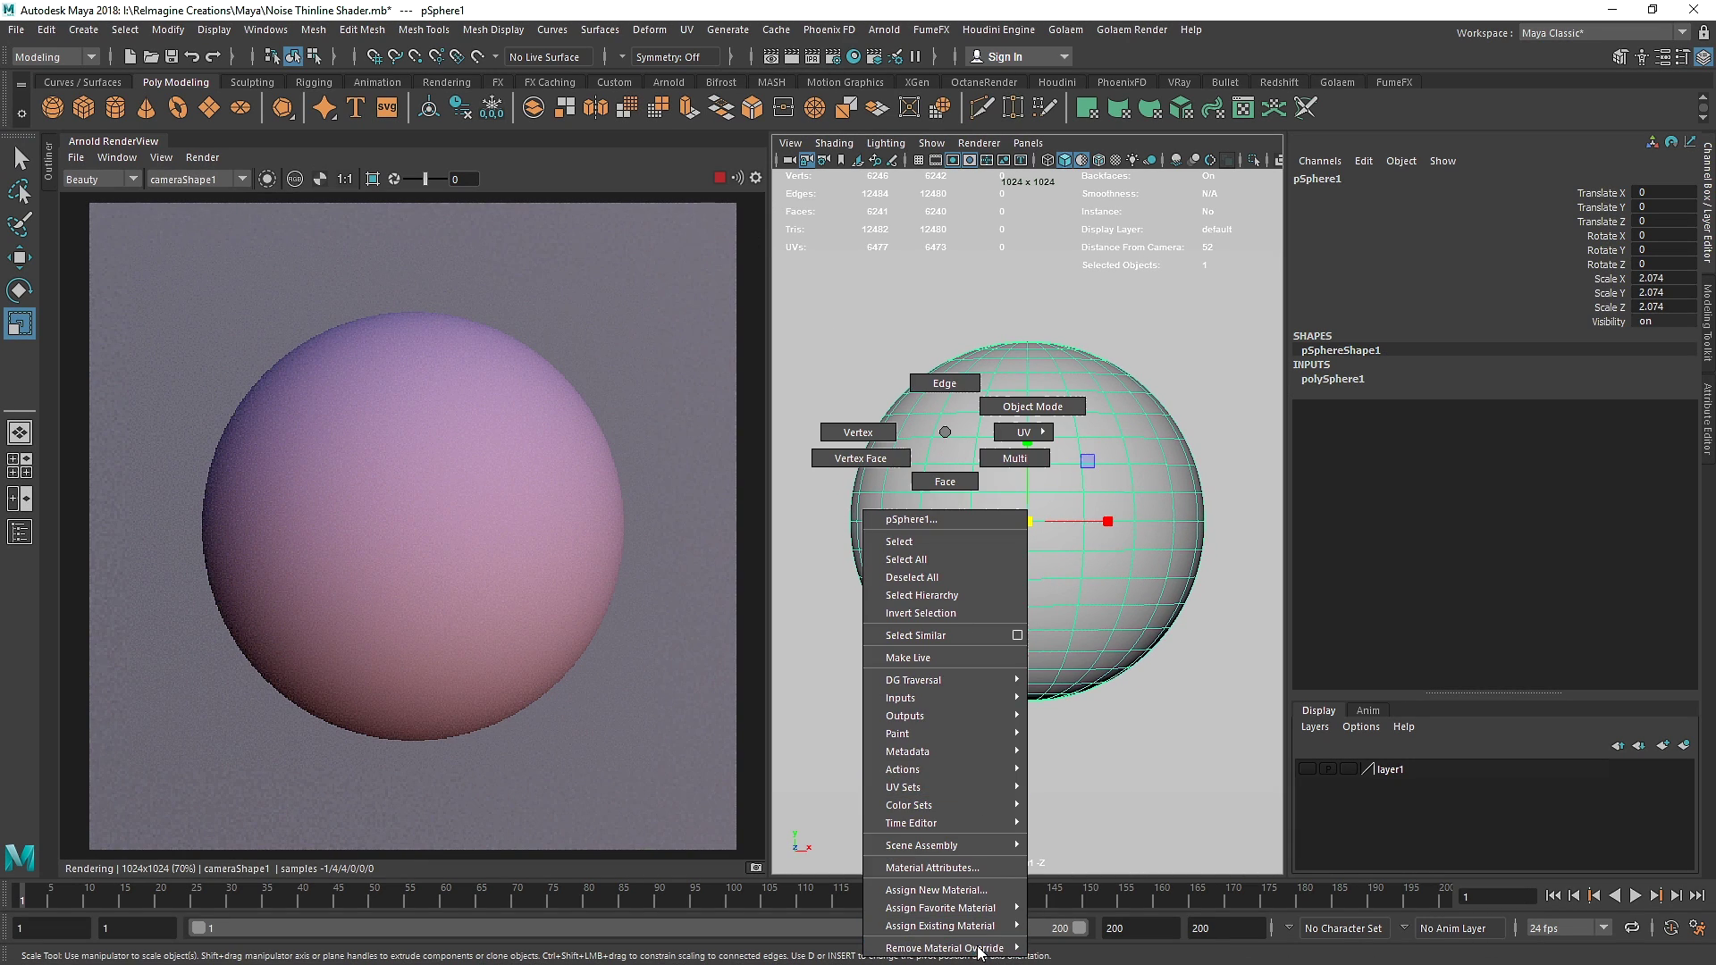
pyautogui.moveTo(1001, 926)
pyautogui.click(1063, 921)
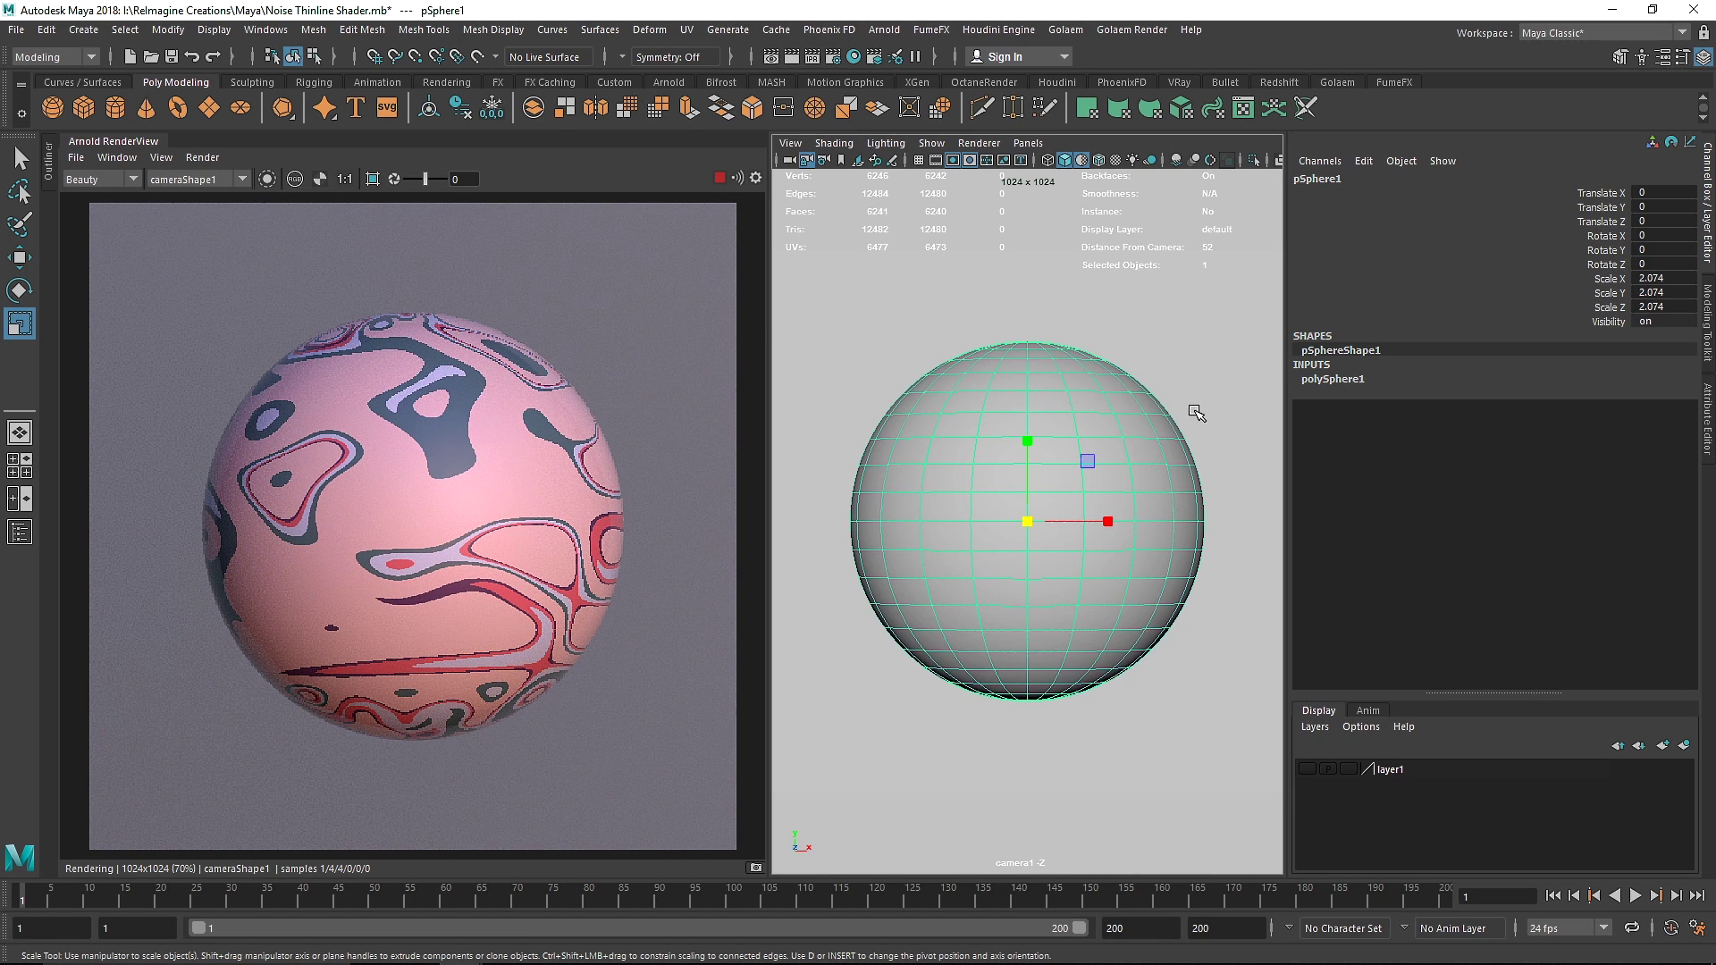
pyautogui.click(1707, 416)
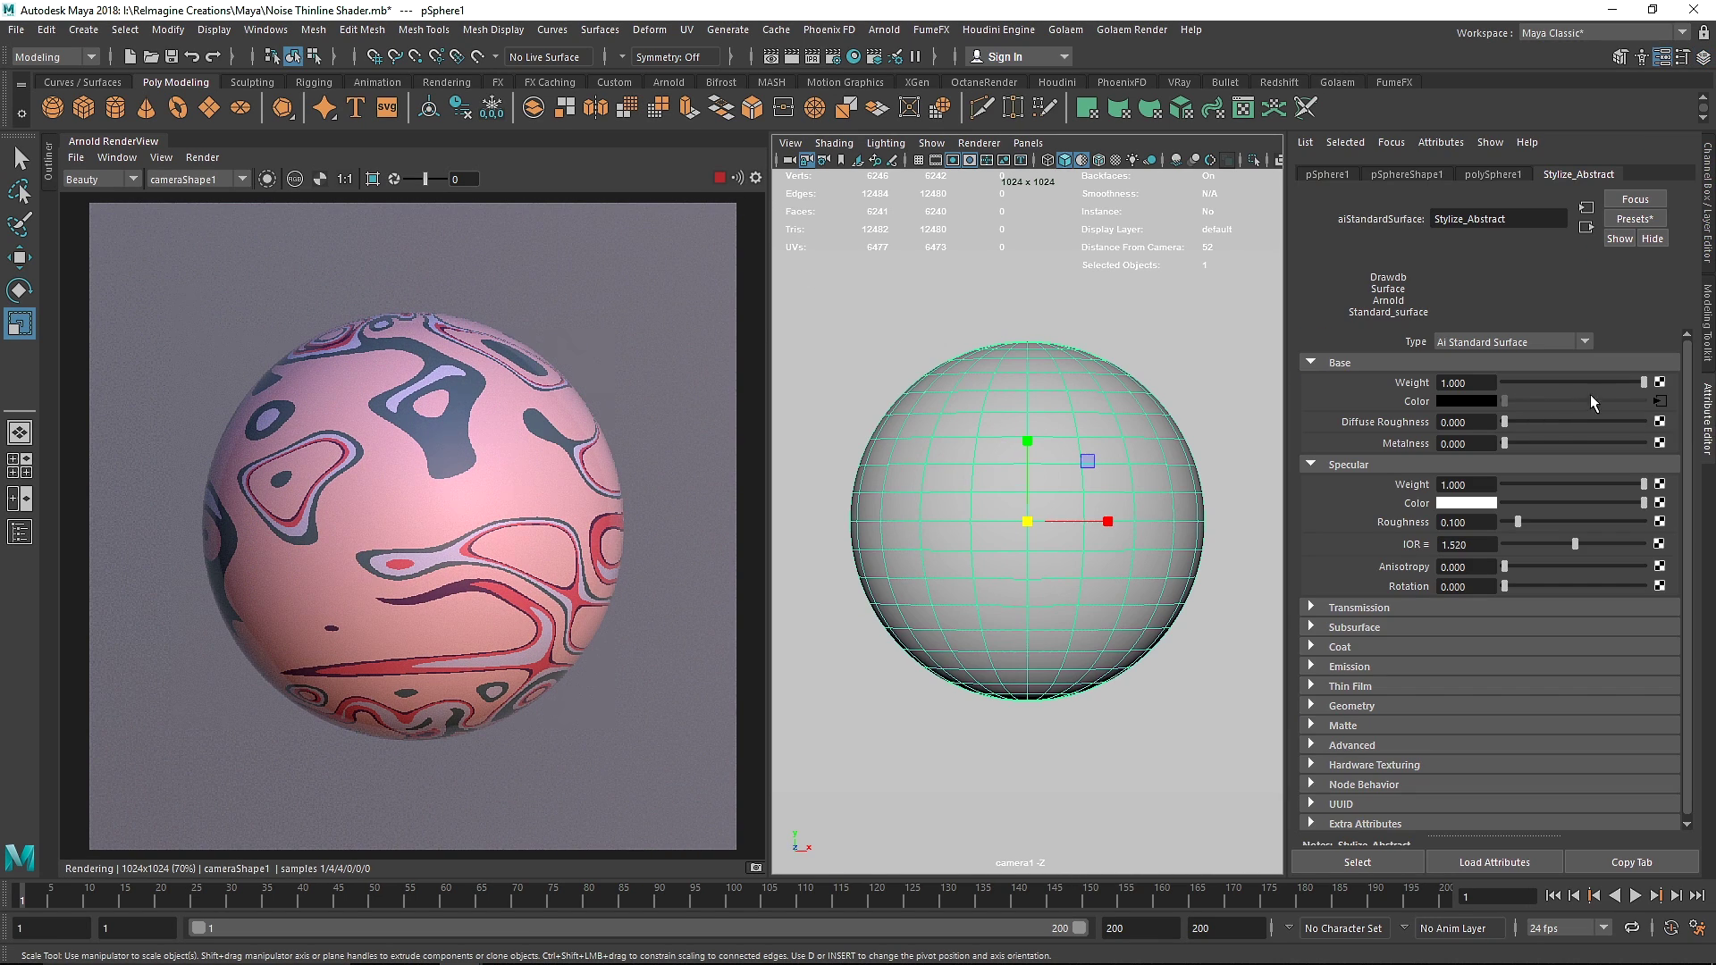
pyautogui.click(1660, 399)
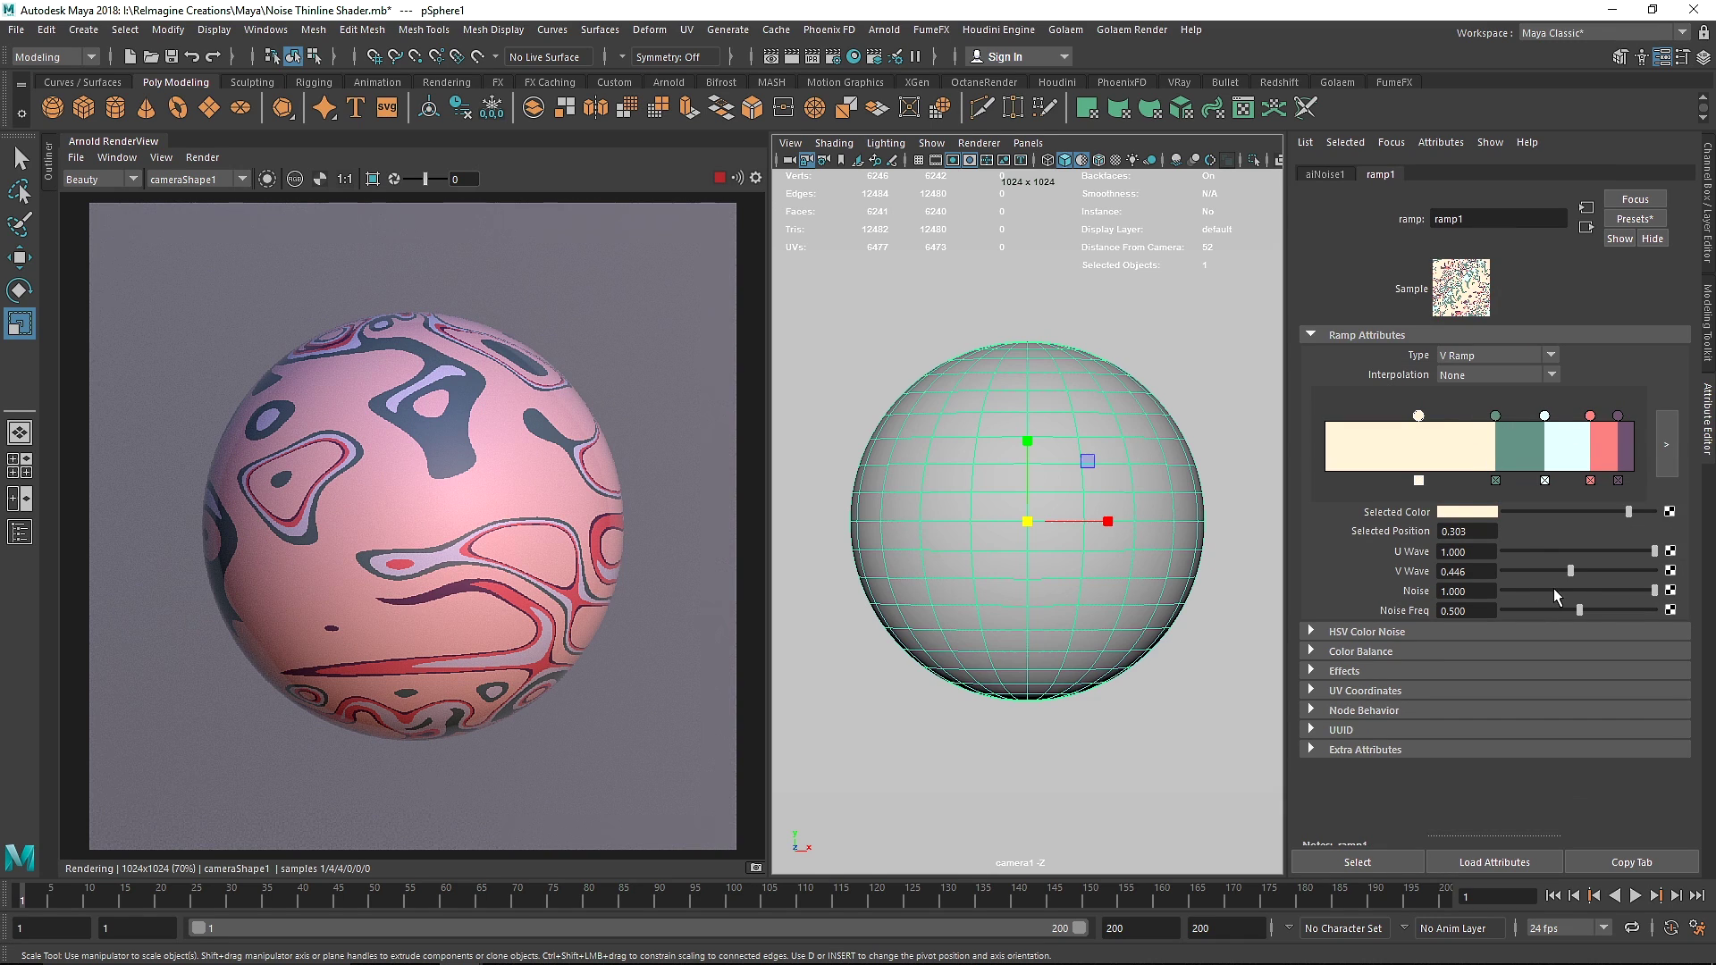
# Drag ramp1 sliders to U Wave 0.042, V Wave 0.669, Noise 0.825 and Noise Freq 0.633.
pyautogui.moveTo(1570, 552); pyautogui.dragTo(1604, 572)
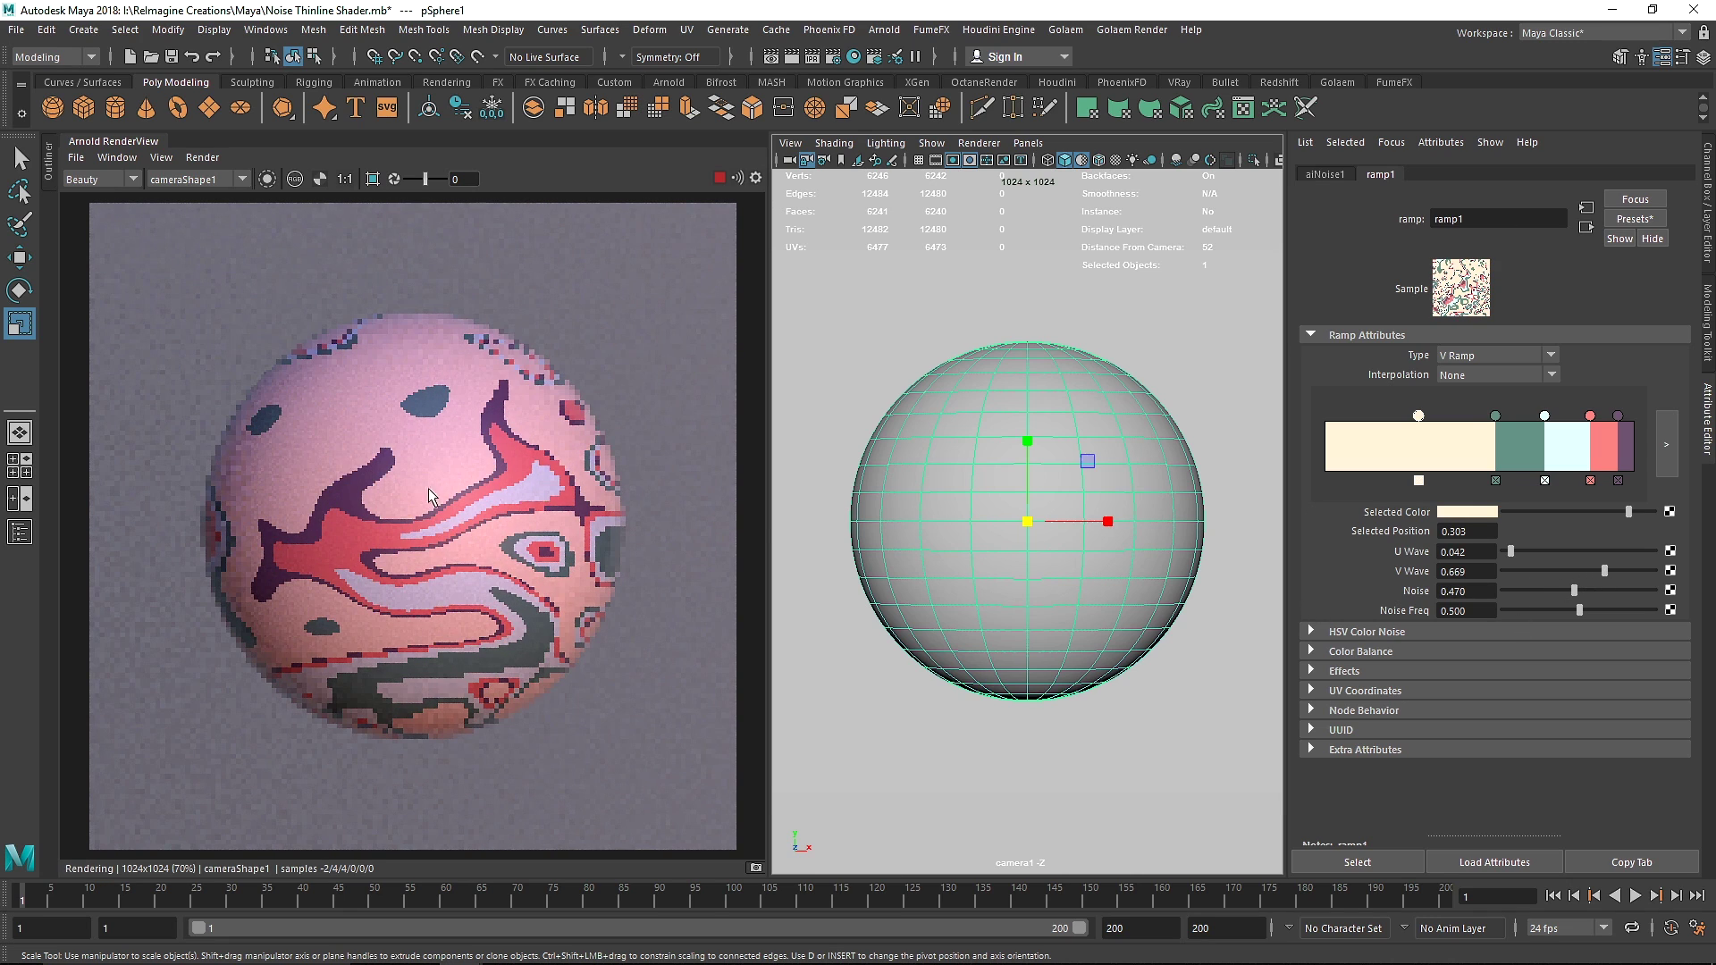
pyautogui.moveTo(1536, 590); pyautogui.dragTo(1598, 611)
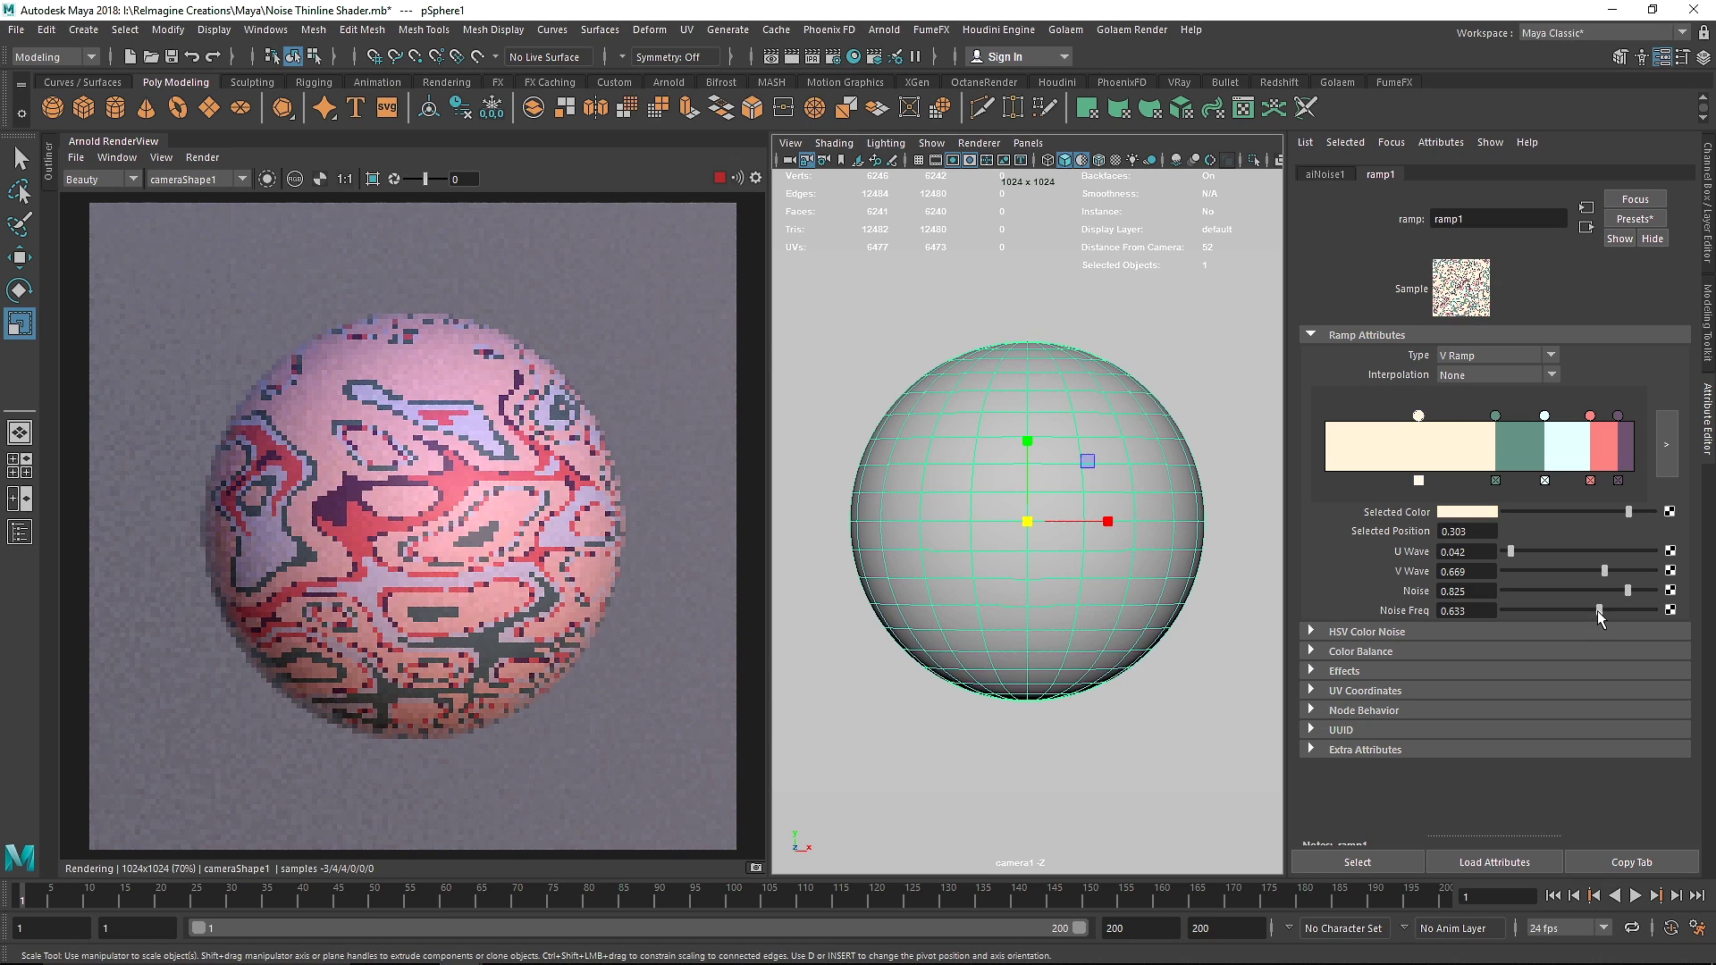